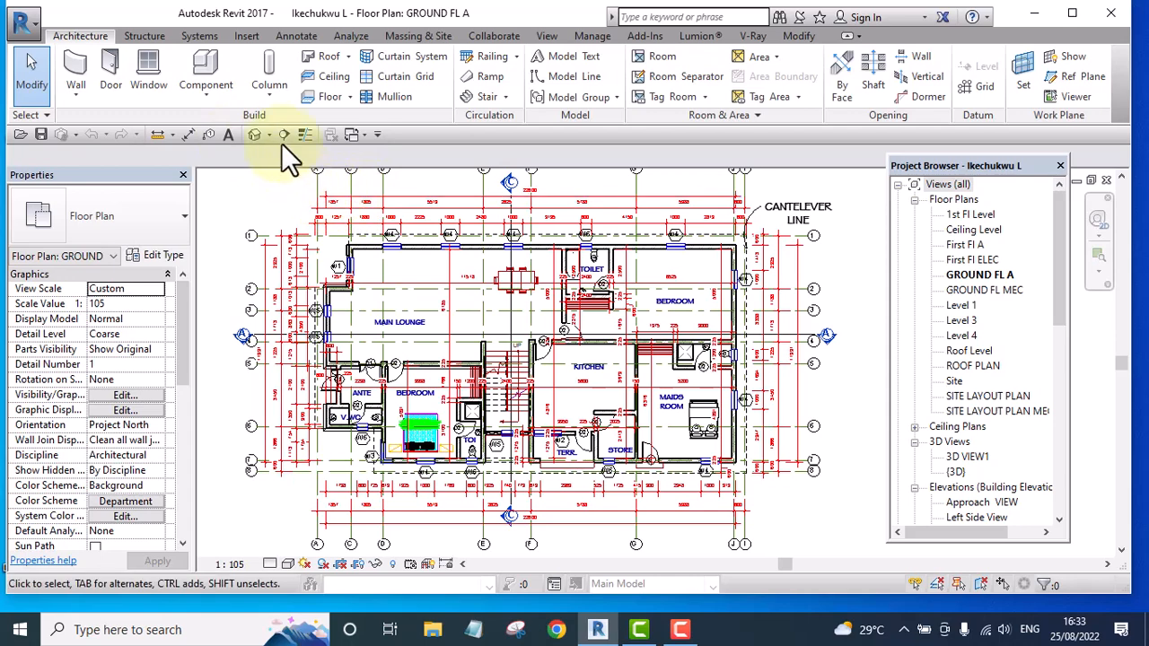
- Open the default 3D view of the finished house and examine its red hipped roof from several sides
{"action": "left_click", "coordinate": [255, 134]}
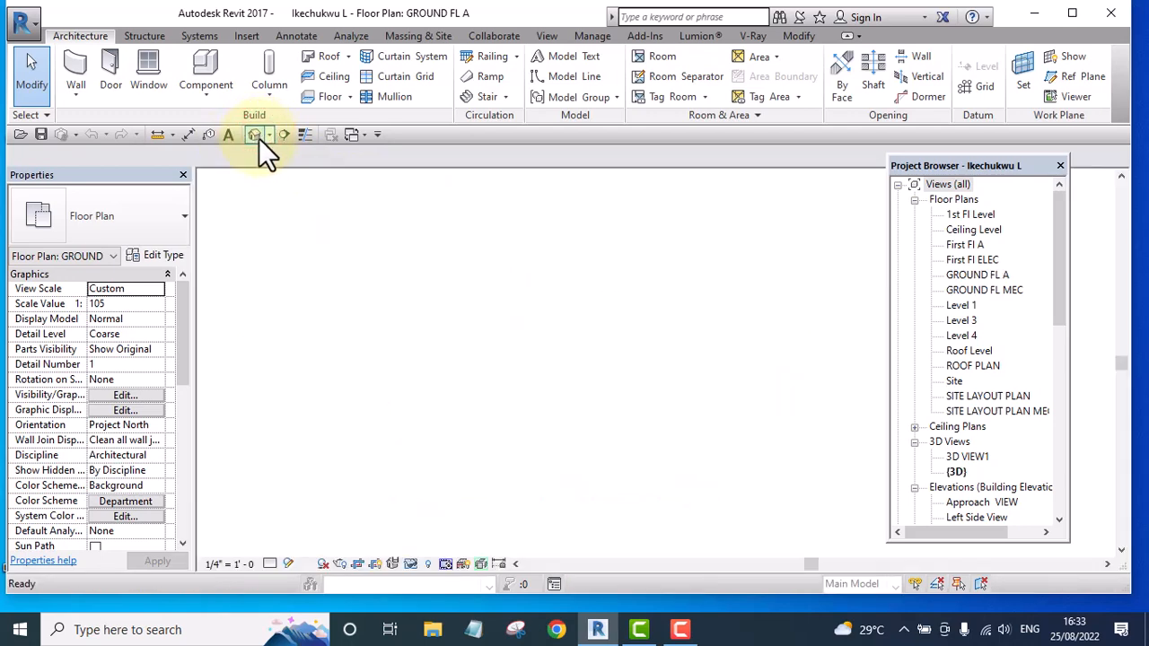
{"action": "scroll", "coordinate": [677, 377], "scroll_direction": "up", "scroll_amount": 5}
{"action": "scroll", "coordinate": [677, 377], "scroll_direction": "down", "scroll_amount": 3}
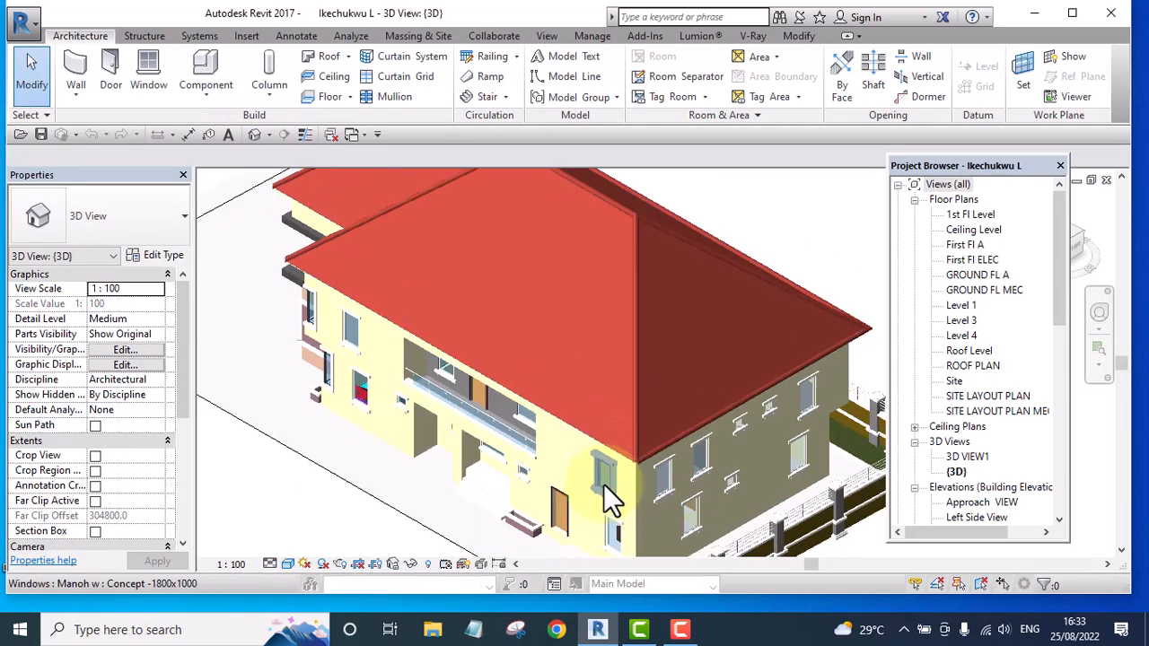
{"action": "middle_click_drag", "start_coordinate": [603, 484], "coordinate": [934, 431], "text": "shift"}
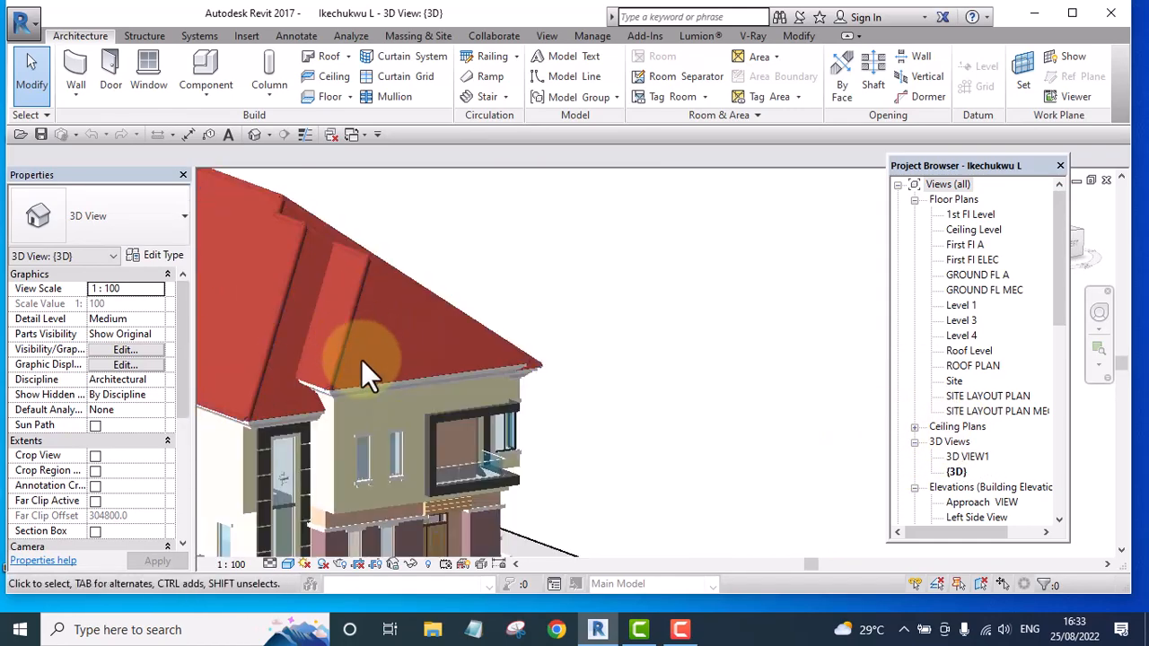
{"action": "middle_click_drag", "start_coordinate": [677, 418], "coordinate": [424, 411], "text": "shift"}
{"action": "scroll", "coordinate": [422, 399], "scroll_direction": "up", "scroll_amount": 4}
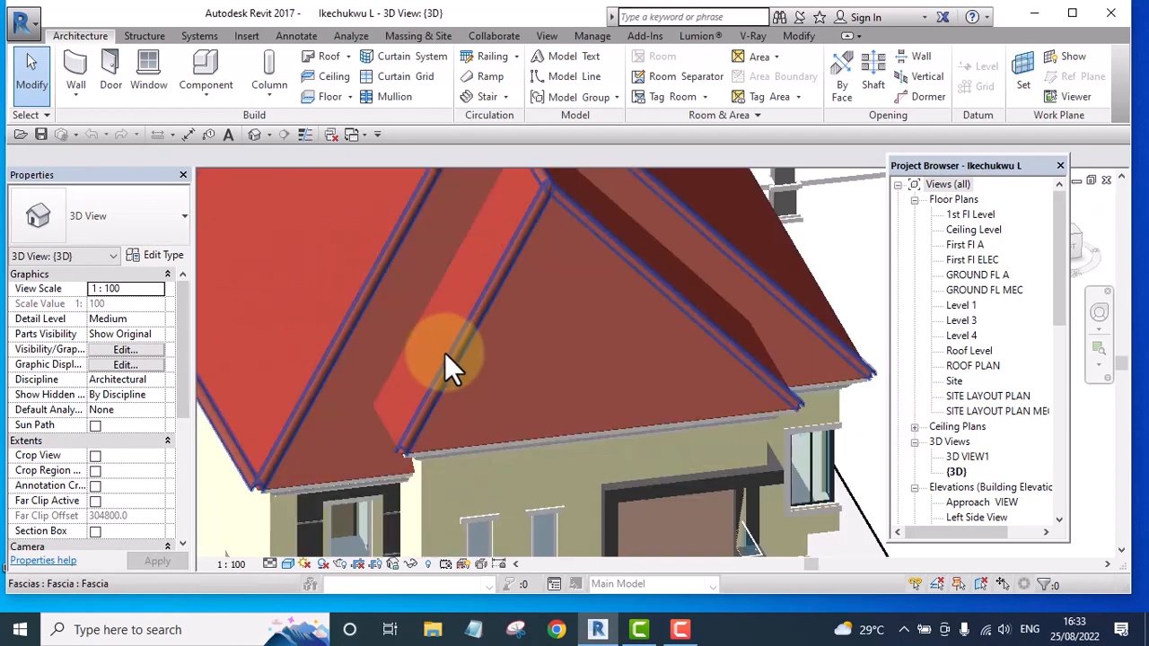
{"action": "scroll", "coordinate": [528, 329], "scroll_direction": "down", "scroll_amount": 2}
{"action": "middle_click_drag", "start_coordinate": [639, 388], "coordinate": [597, 328], "text": "shift"}
{"action": "middle_click_drag", "start_coordinate": [610, 282], "coordinate": [679, 340], "text": "shift"}
{"action": "scroll", "coordinate": [628, 368], "scroll_direction": "down", "scroll_amount": 2}
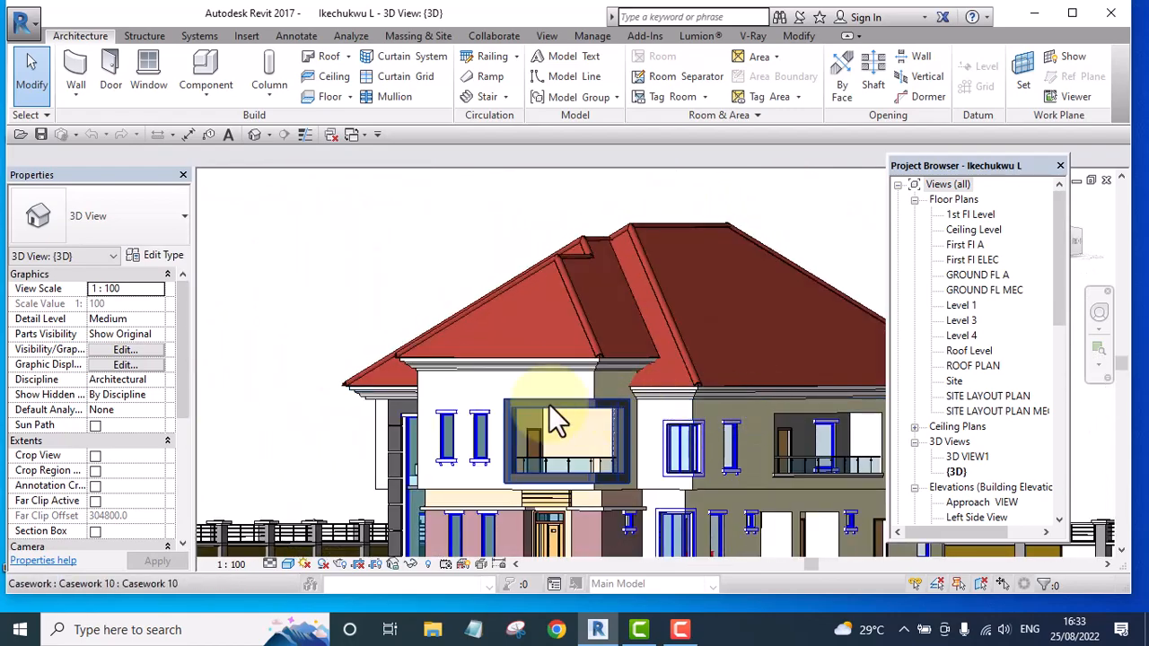
{"action": "scroll", "coordinate": [449, 359], "scroll_direction": "down", "scroll_amount": 3}
{"action": "middle_click_drag", "start_coordinate": [534, 326], "coordinate": [539, 370], "text": "shift"}
{"action": "scroll", "coordinate": [506, 287], "scroll_direction": "up", "scroll_amount": 2}
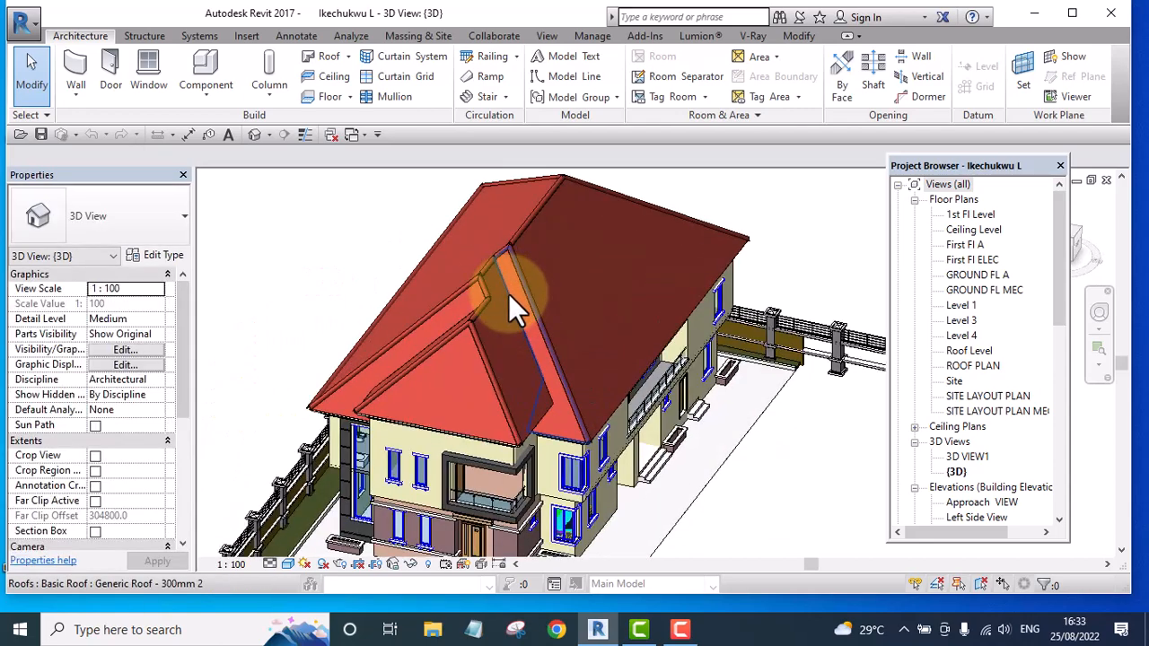
{"action": "left_click", "coordinate": [492, 319]}
{"action": "scroll", "coordinate": [780, 310], "scroll_direction": "down", "scroll_amount": 2}
{"action": "scroll", "coordinate": [786, 292], "scroll_direction": "down", "scroll_amount": 1}
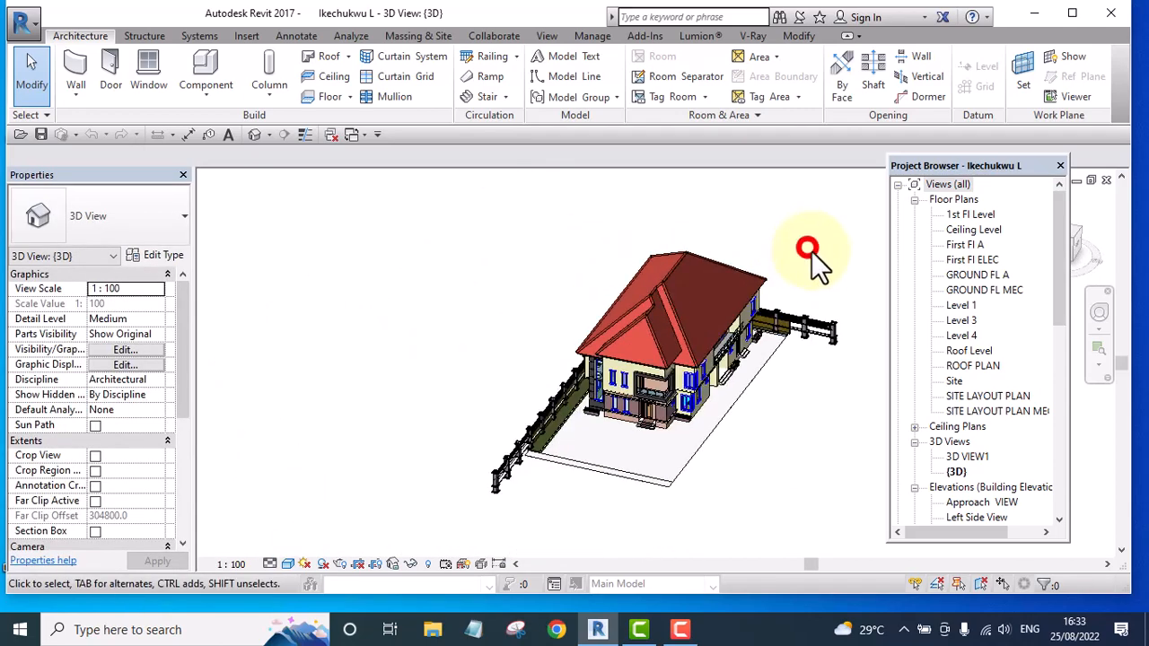
{"action": "middle_click_drag", "start_coordinate": [809, 249], "coordinate": [523, 309], "text": "shift"}
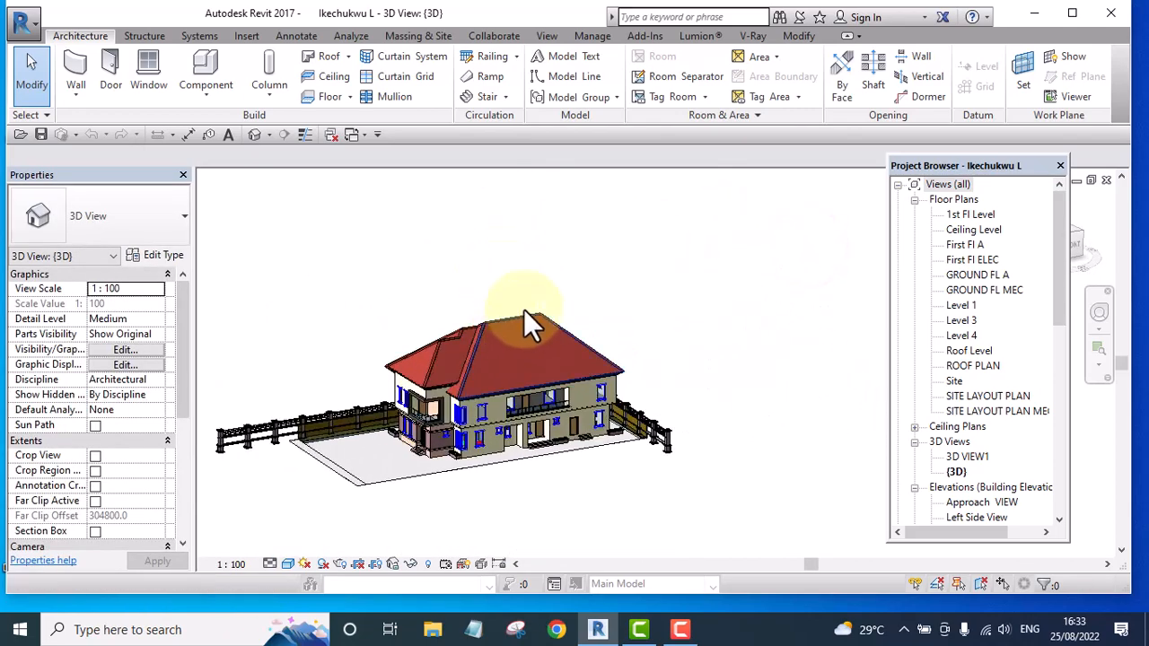
- Close the hidden windows and switch to the West elevation of the Revit Tutorial Day 1 project
{"action": "left_click", "coordinate": [330, 135]}
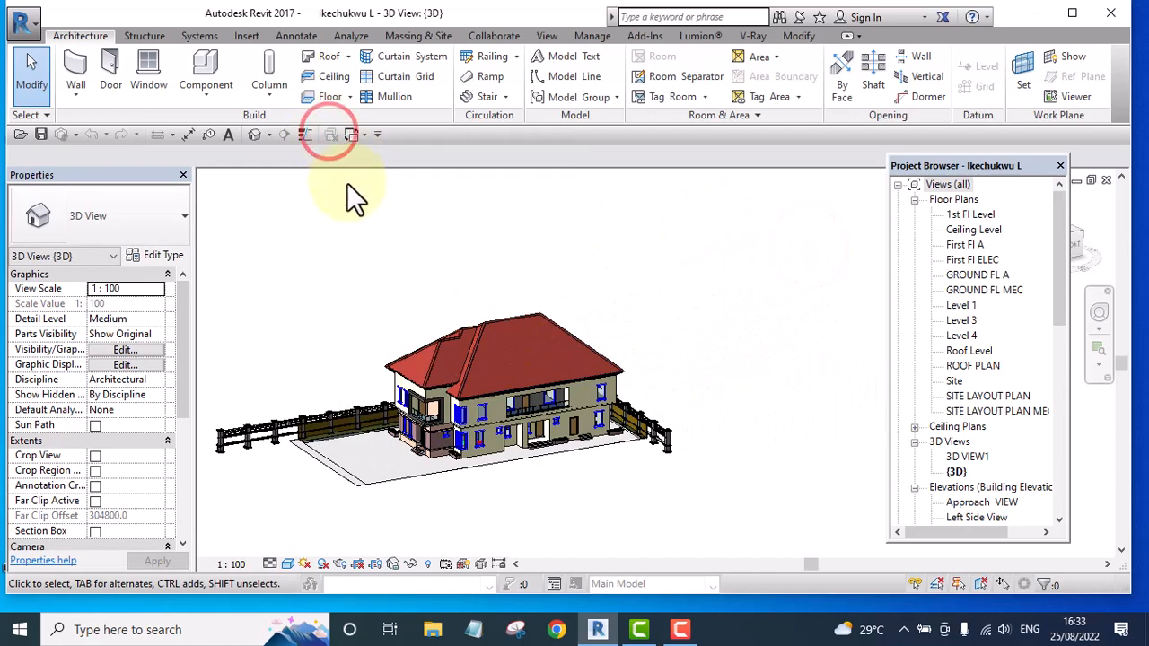
{"action": "left_click", "coordinate": [332, 135]}
{"action": "left_click", "coordinate": [365, 135]}
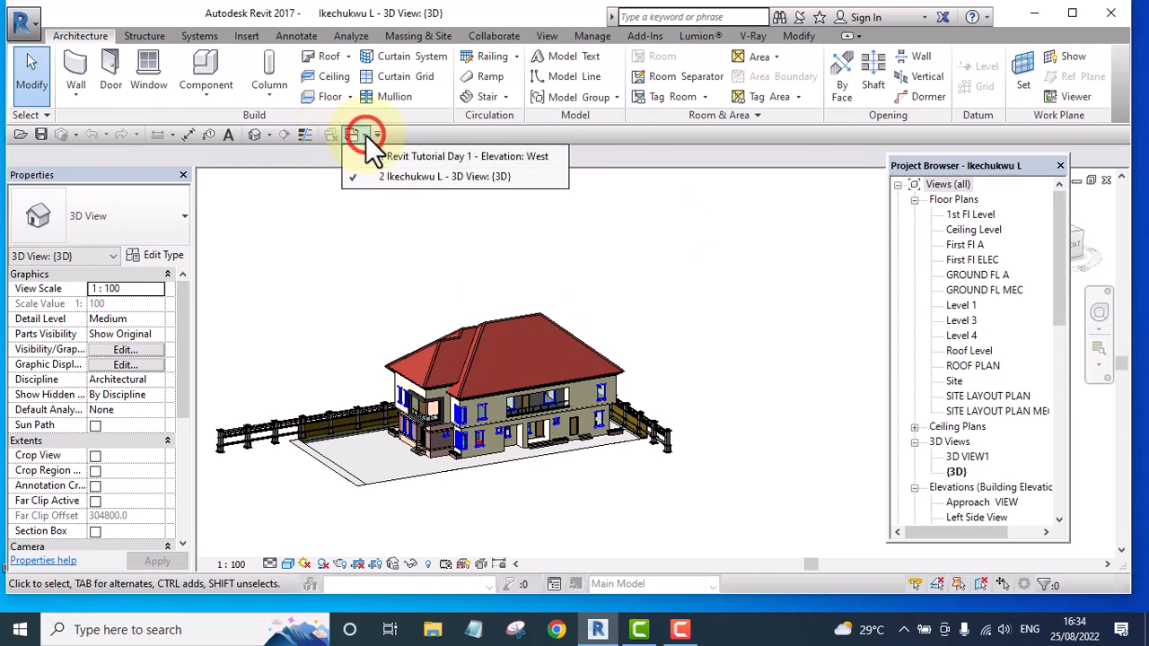
{"action": "left_click", "coordinate": [404, 157]}
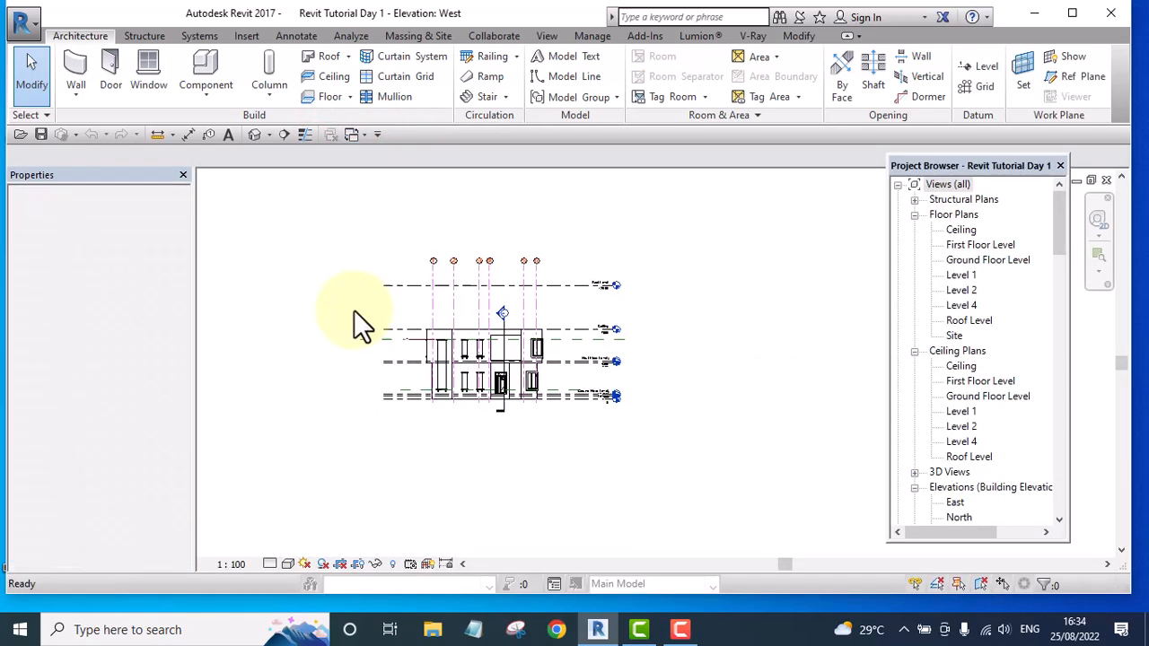
{"action": "scroll", "coordinate": [507, 359], "scroll_direction": "up", "scroll_amount": 5}
{"action": "scroll", "coordinate": [507, 342], "scroll_direction": "down", "scroll_amount": 5}
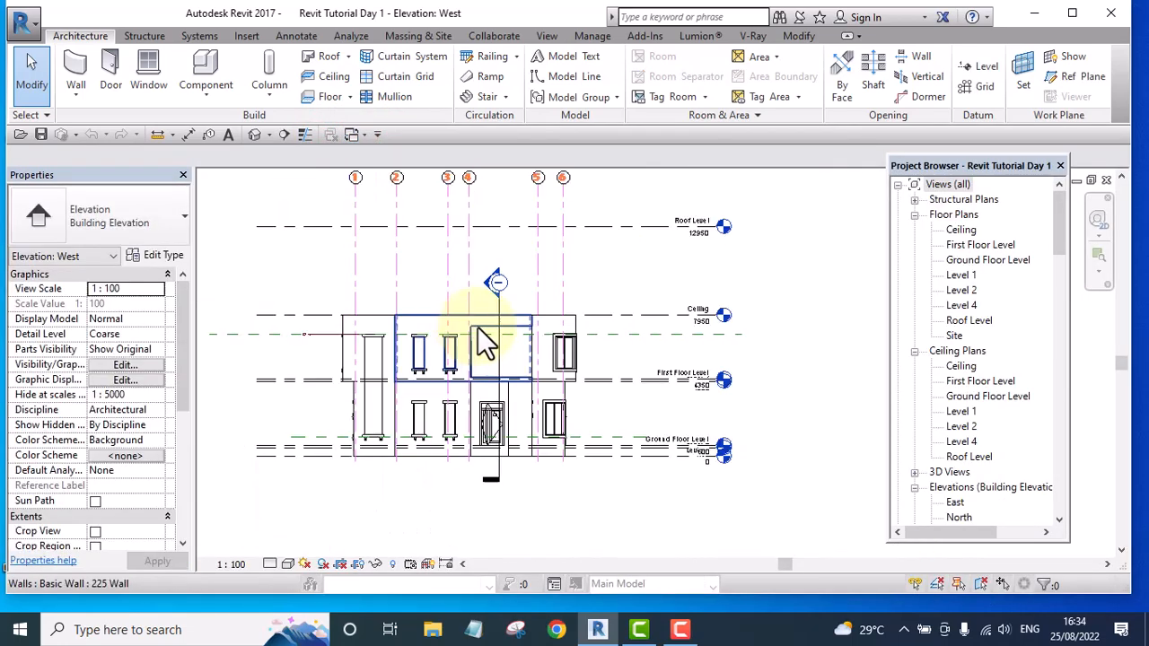
{"action": "middle_click_drag", "start_coordinate": [669, 391], "coordinate": [605, 405]}
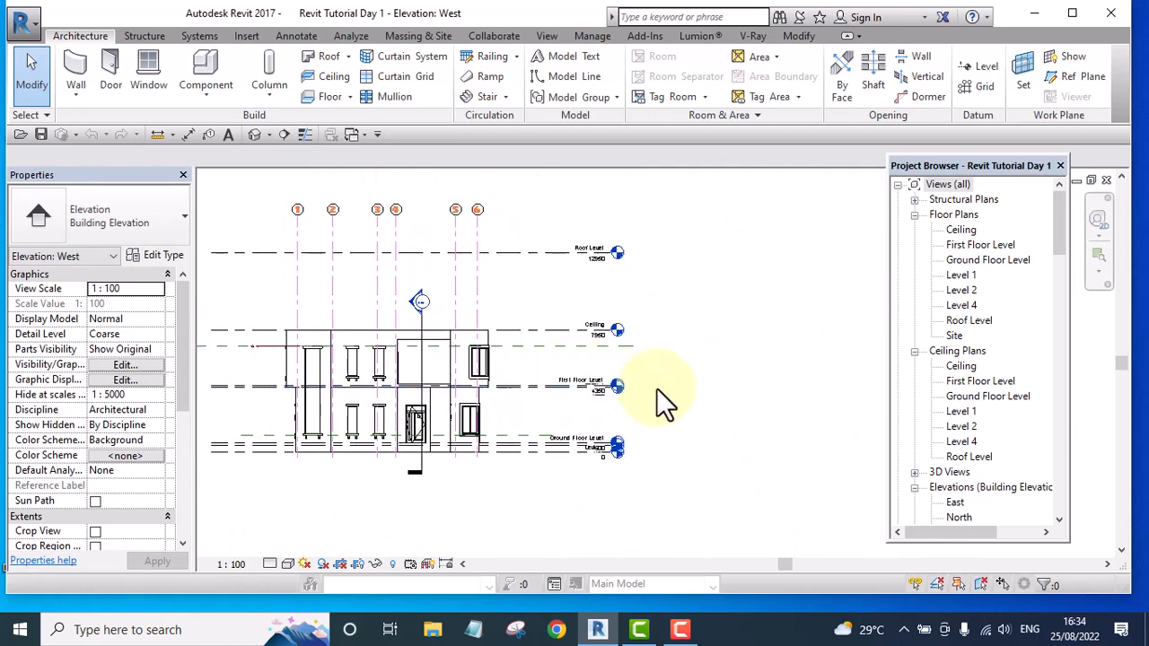
- Open the First Floor Level floor plan and look over the room layout
{"action": "double_click", "coordinate": [980, 246]}
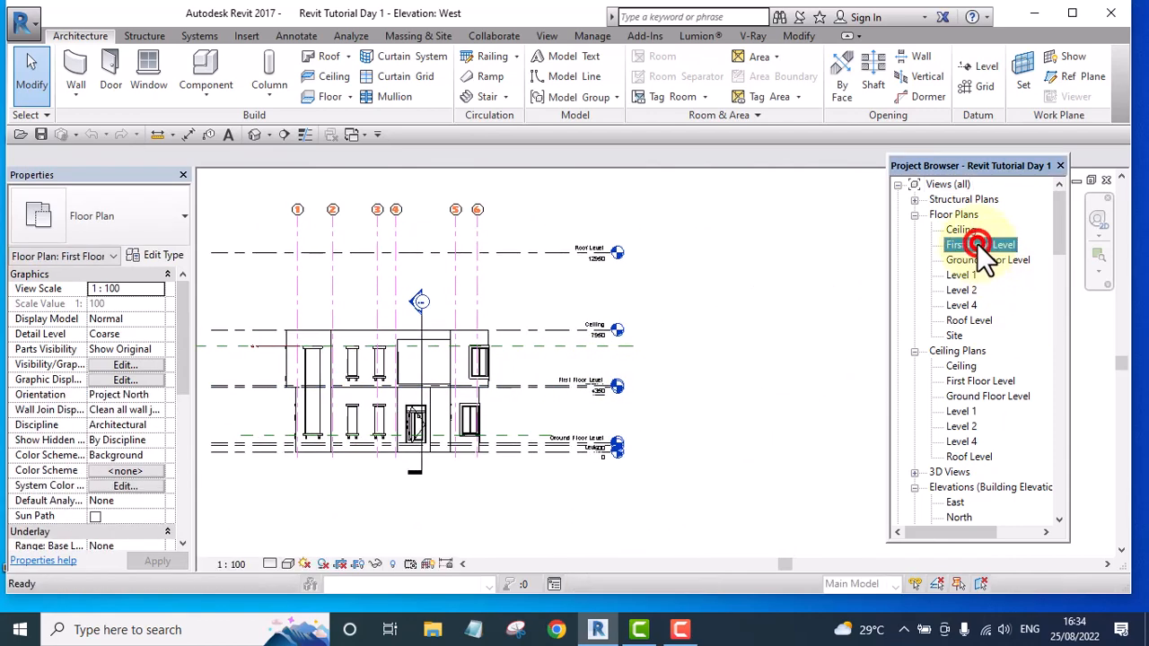
{"action": "scroll", "coordinate": [715, 328], "scroll_direction": "up", "scroll_amount": 6}
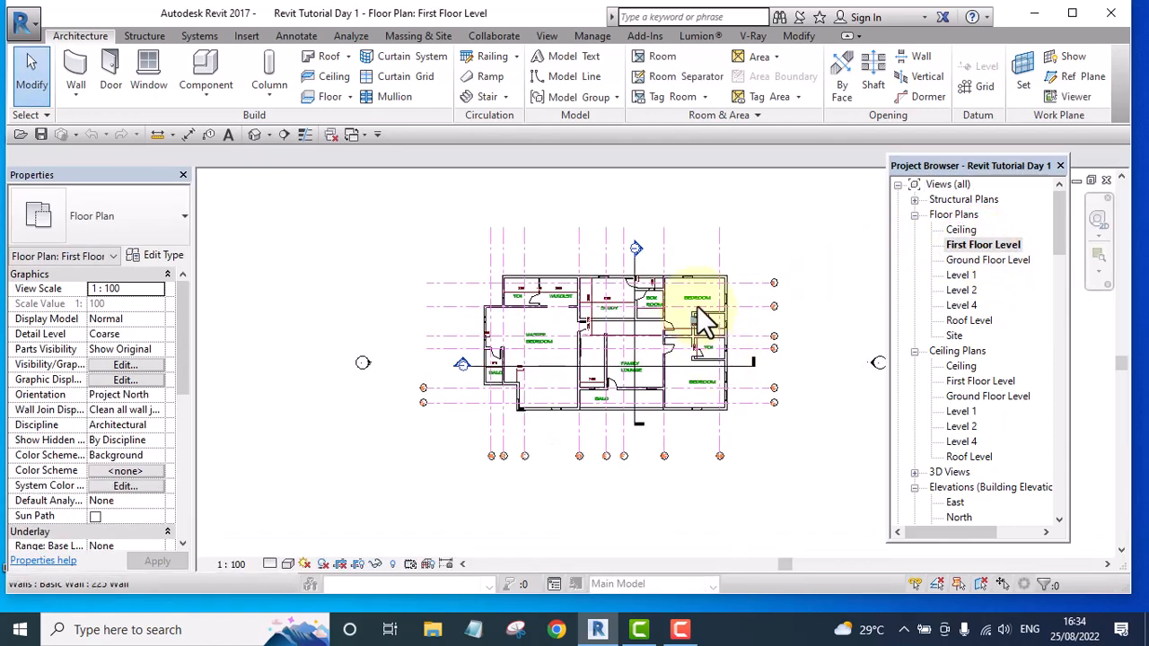
{"action": "middle_click_drag", "start_coordinate": [704, 345], "coordinate": [649, 339]}
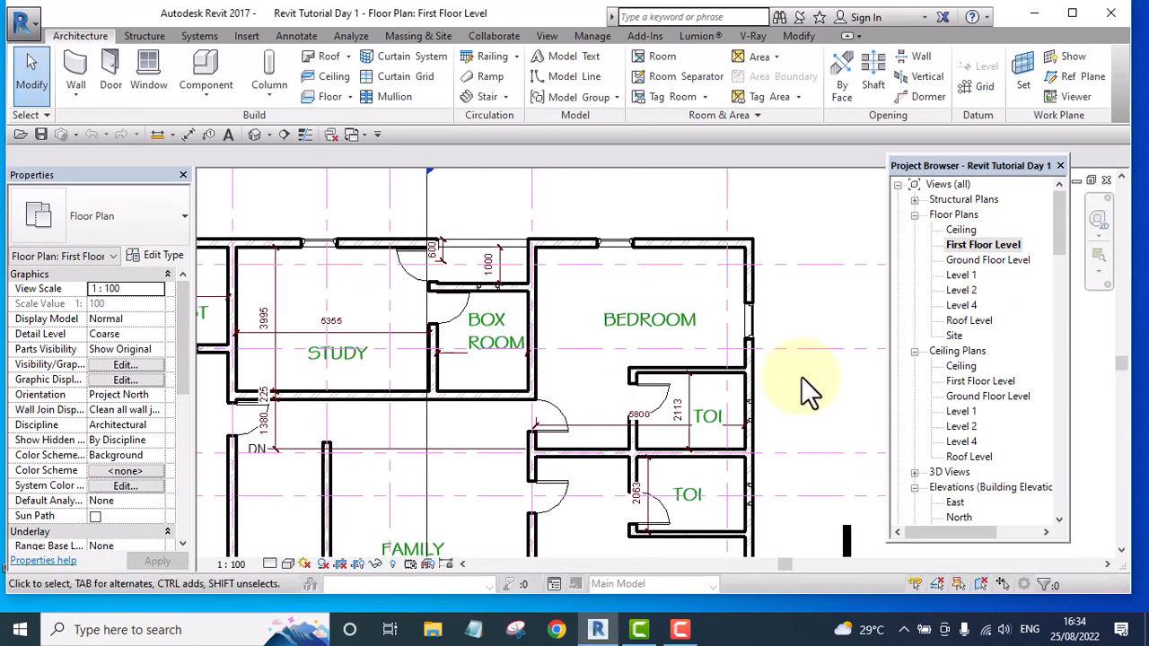
{"action": "scroll", "coordinate": [616, 359], "scroll_direction": "down", "scroll_amount": 8}
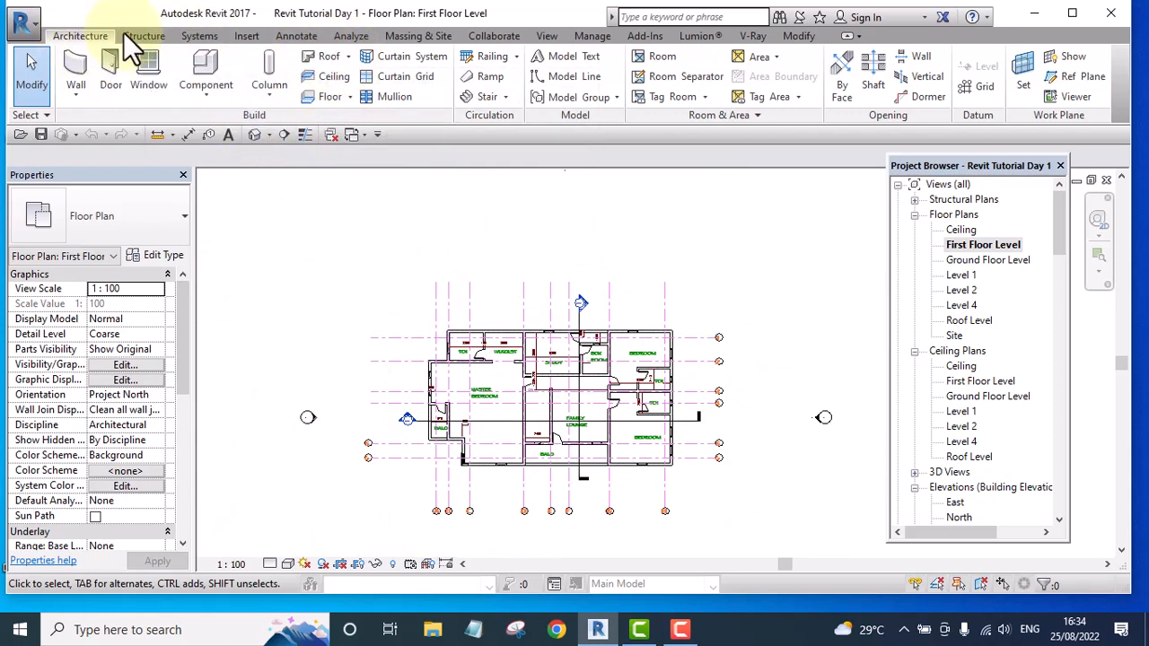
- Start a Roof by Footprint on the first floor plan and look through the available basic roof types
{"action": "left_click", "coordinate": [345, 57]}
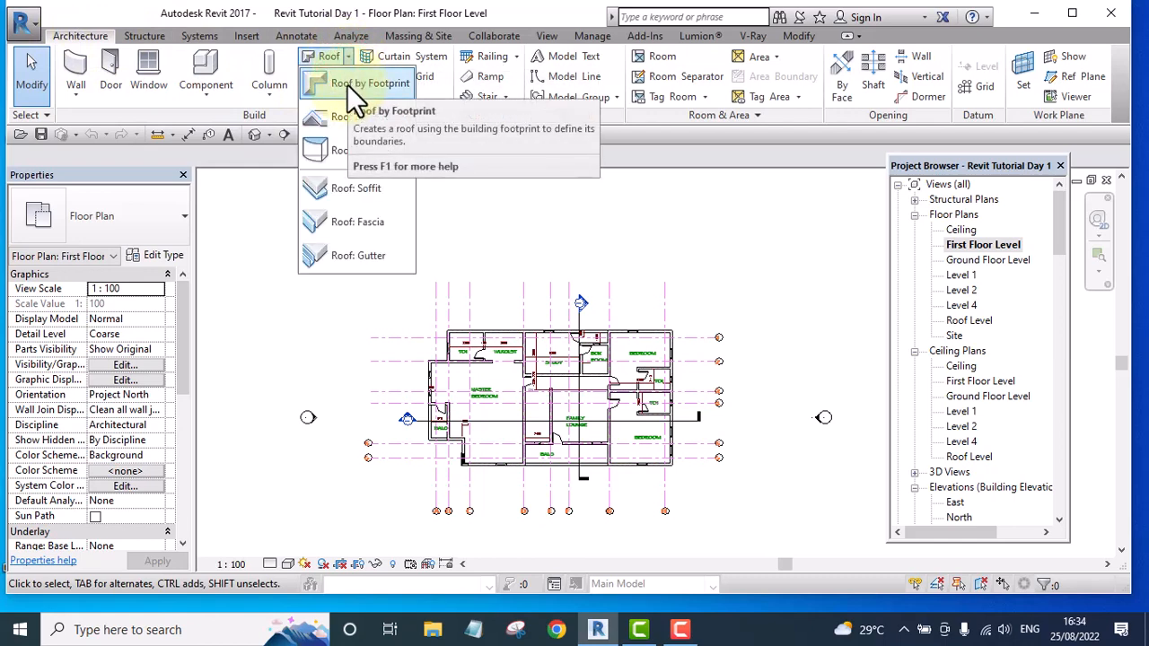
{"action": "left_click", "coordinate": [349, 85]}
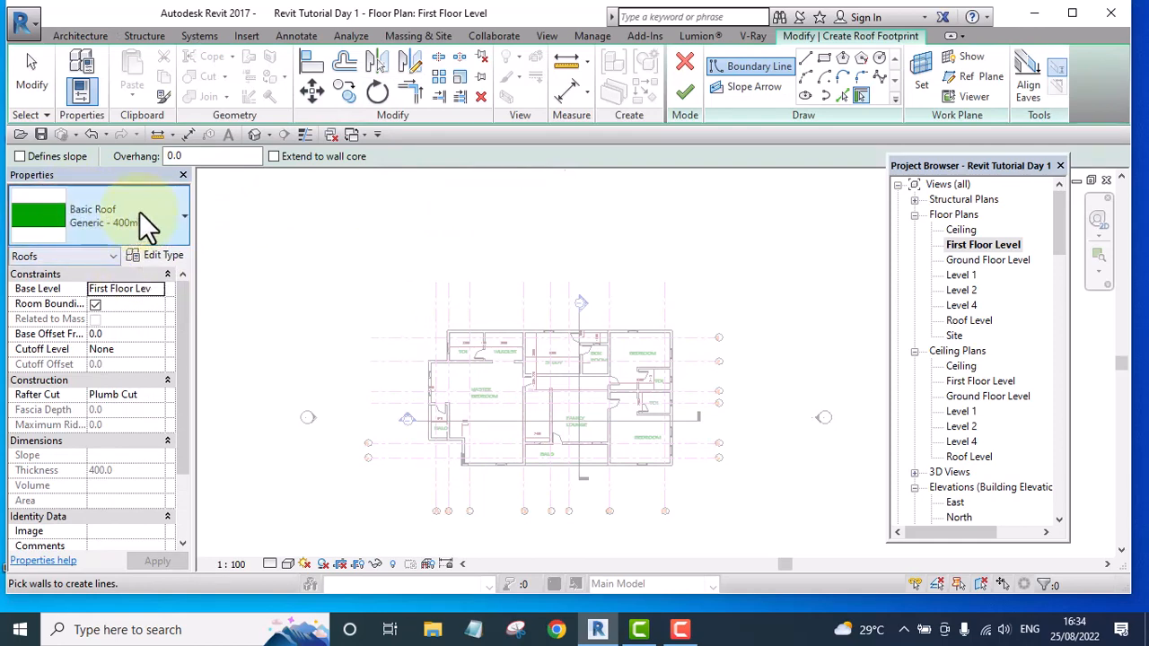
{"action": "left_click", "coordinate": [140, 213]}
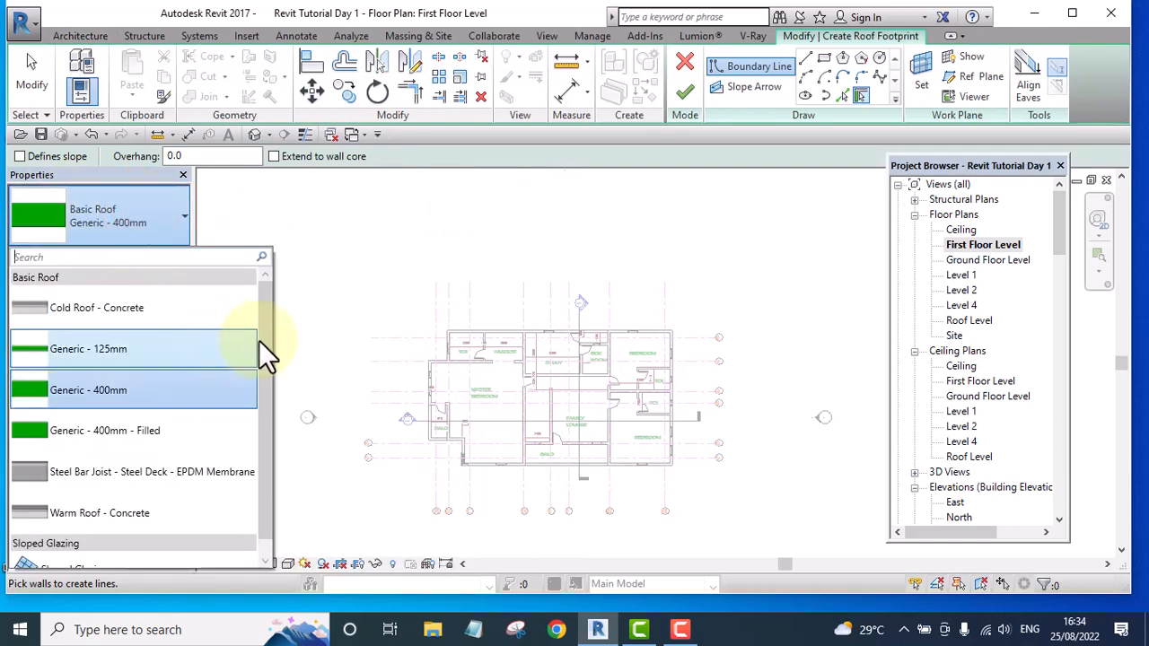
{"action": "left_click_drag", "start_coordinate": [265, 314], "coordinate": [275, 254]}
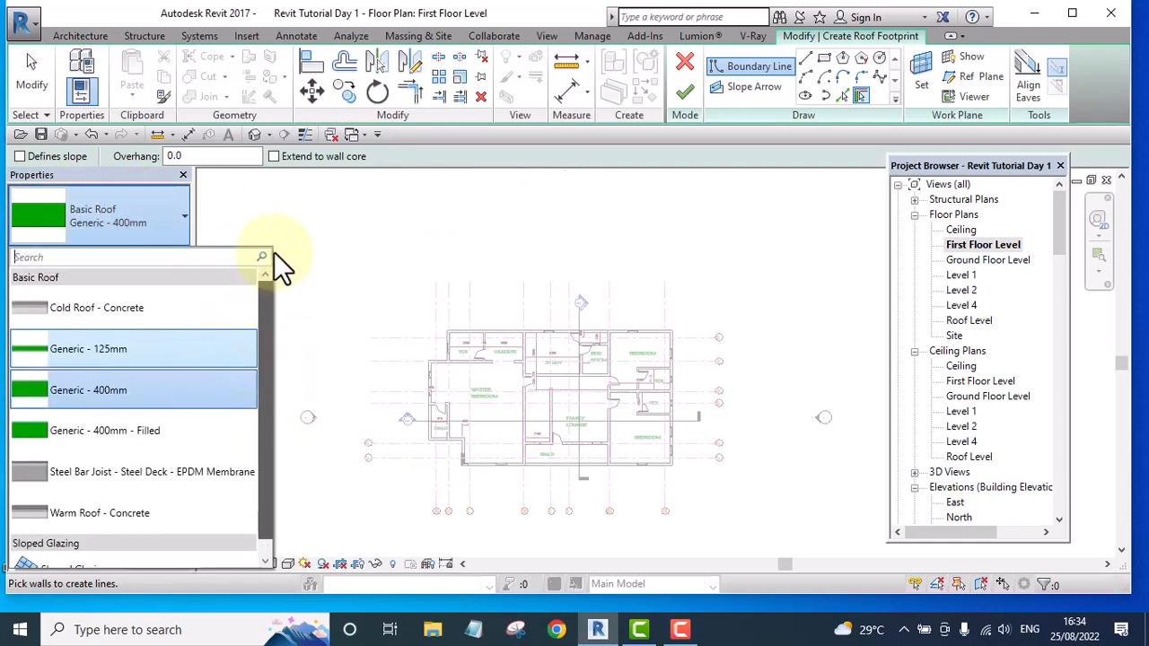
{"action": "left_click", "coordinate": [155, 216]}
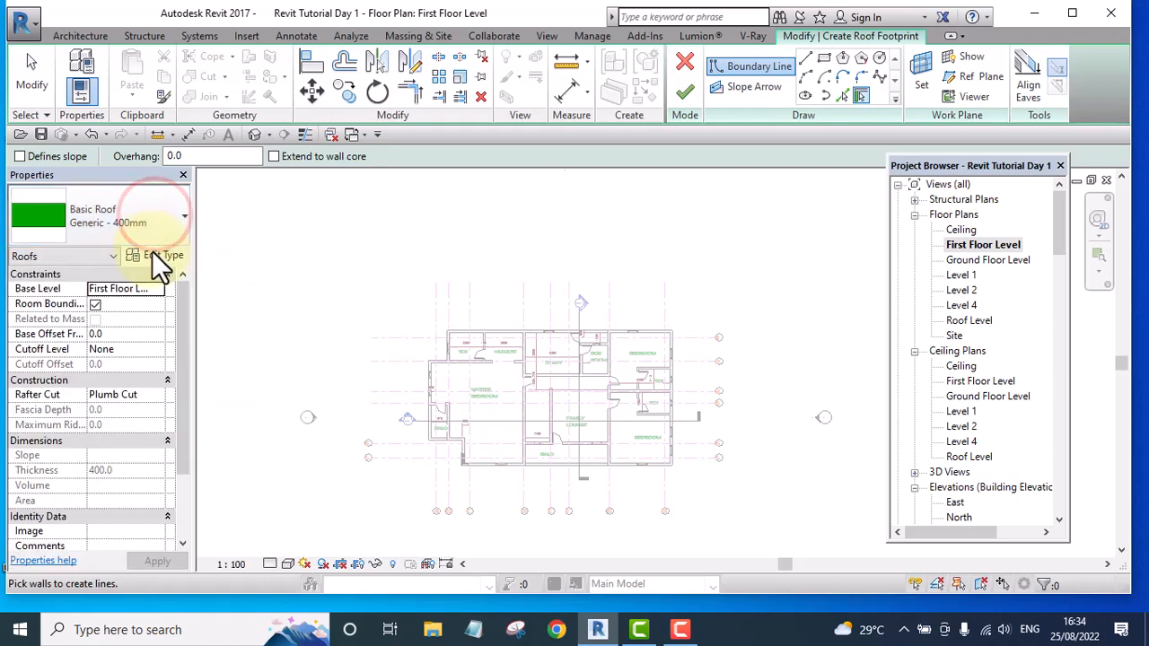
- Duplicate the Generic - 400mm roof type under the name "Roof Covering 2mm"
{"action": "left_click", "coordinate": [152, 254]}
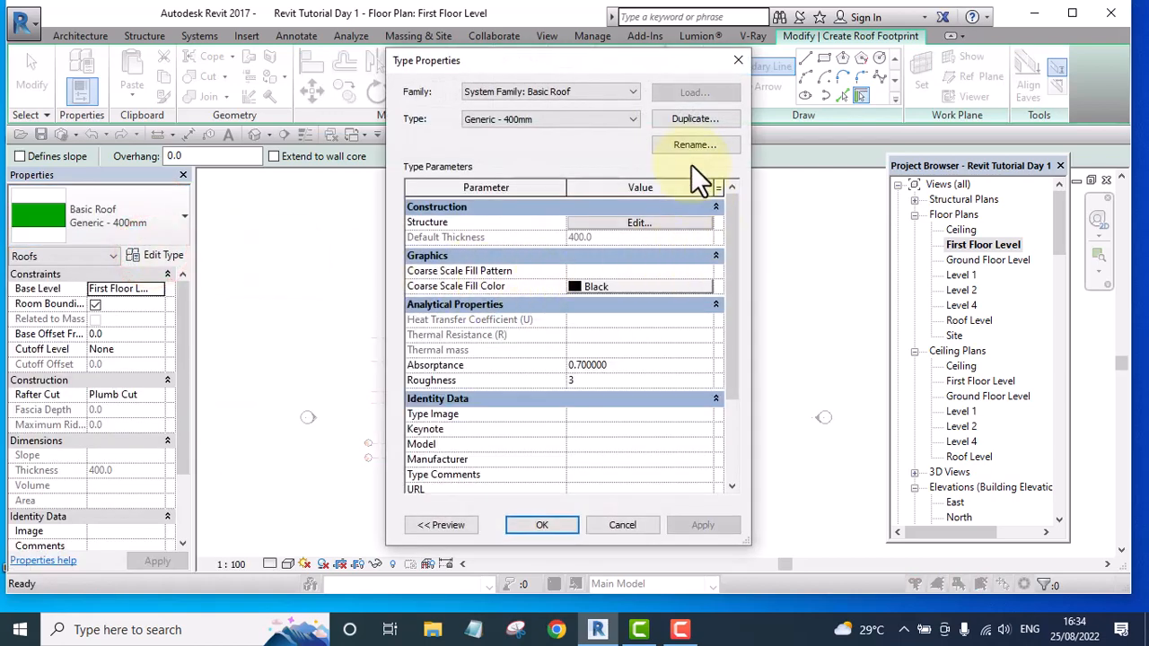
{"action": "left_click", "coordinate": [694, 118]}
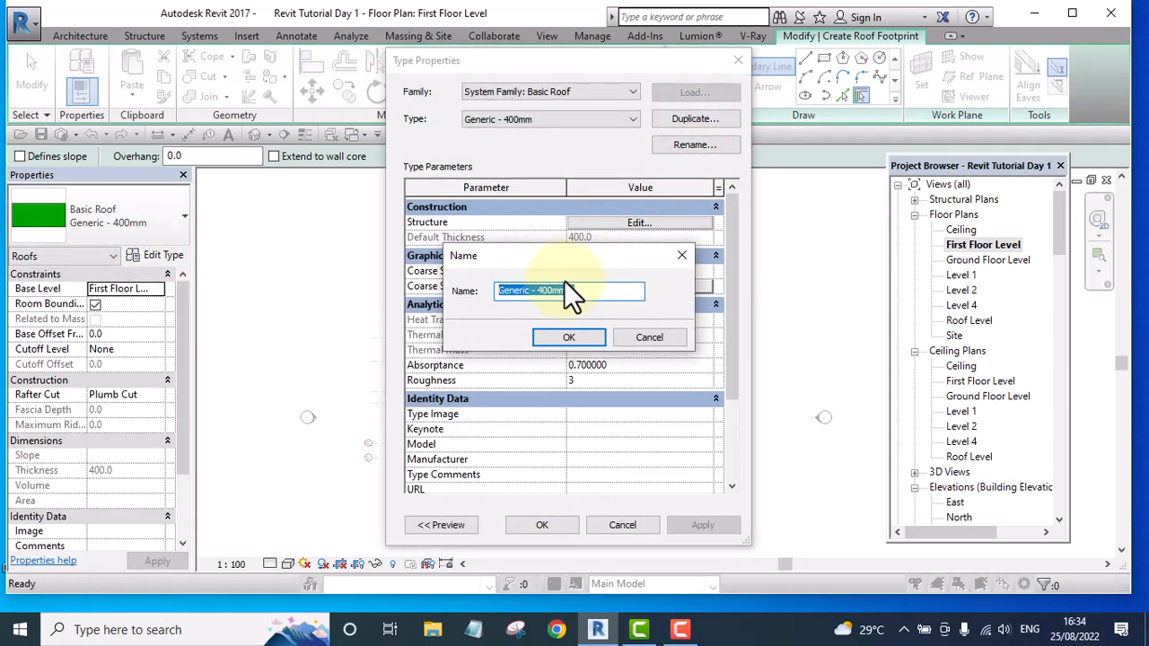
{"action": "left_click_drag", "start_coordinate": [579, 288], "coordinate": [440, 292]}
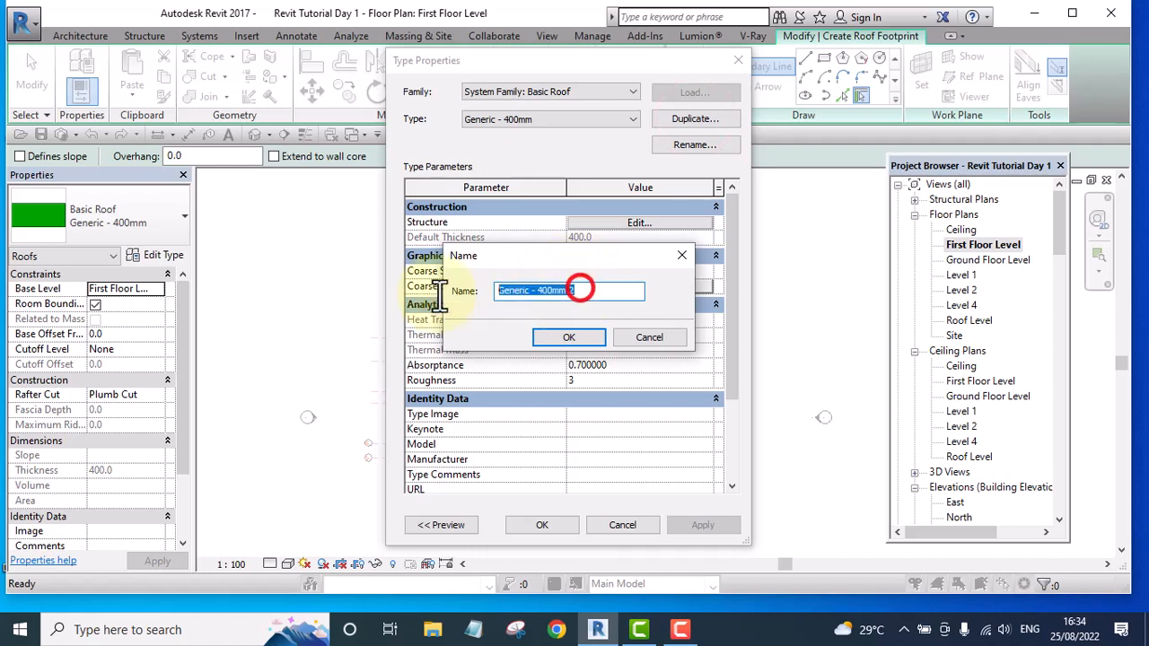
{"action": "type", "text": "Roof"}
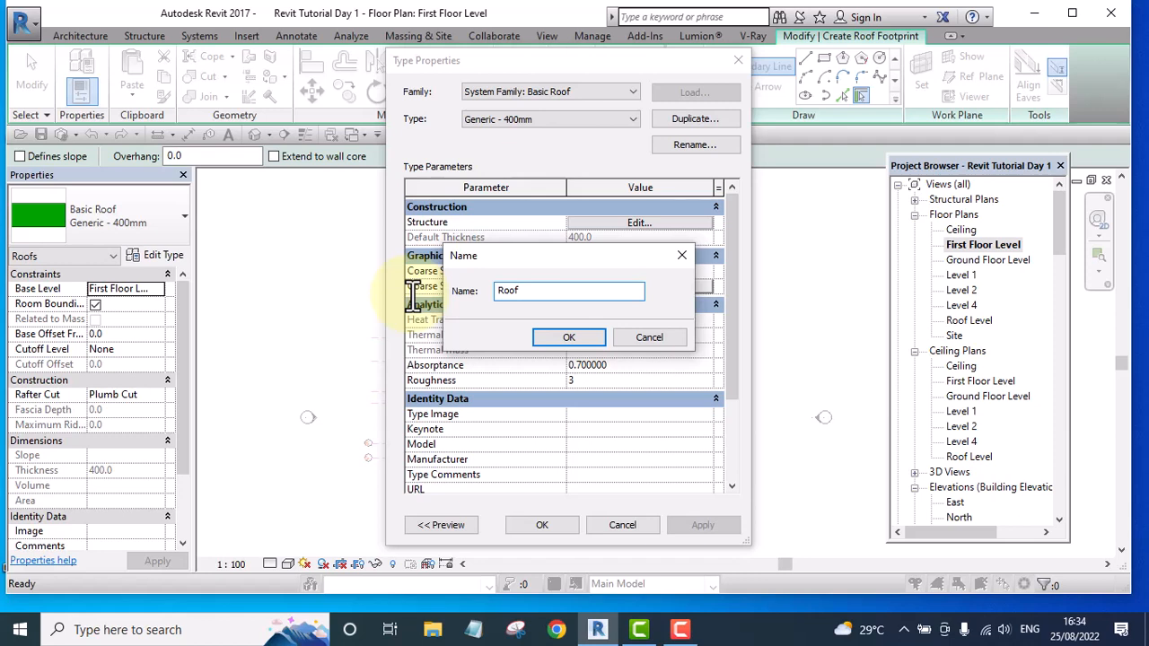
{"action": "type", "text": " Cover"}
{"action": "type", "text": "ing 2mm"}
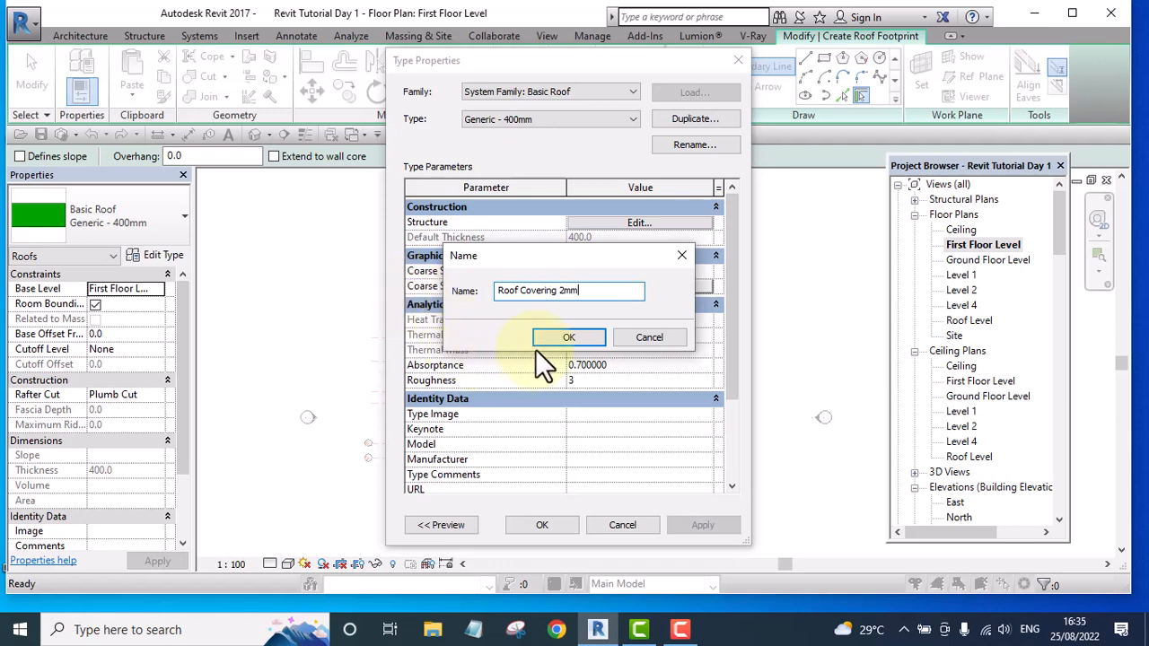
{"action": "left_click", "coordinate": [561, 337]}
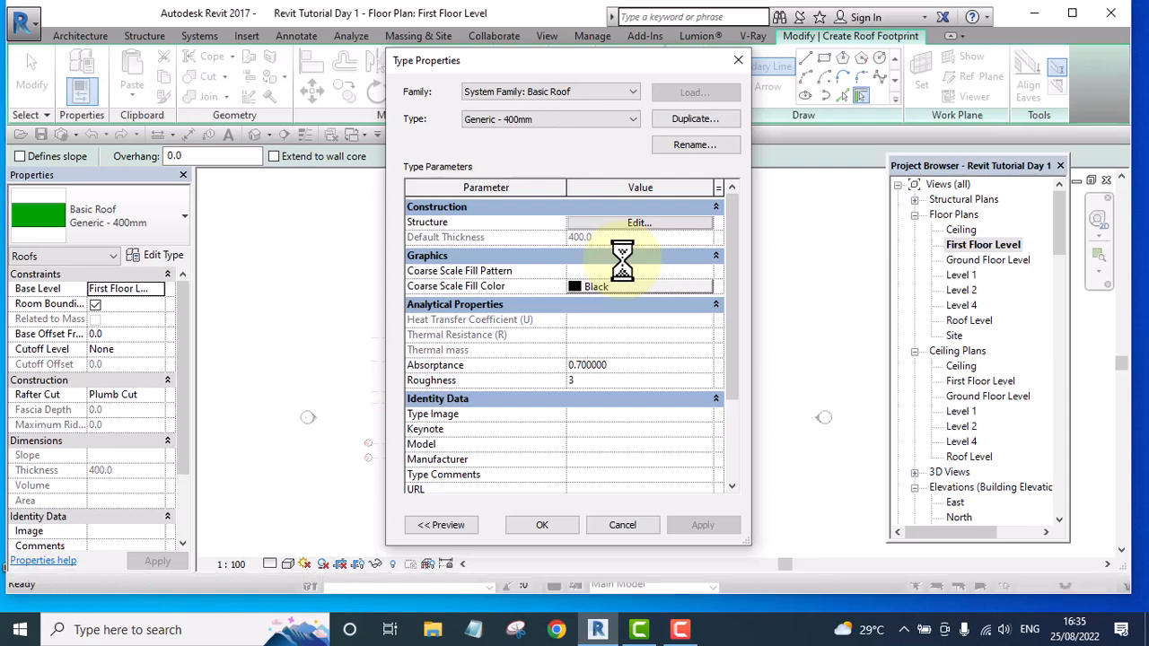
- Open the new roof type's layer assembly and set the Structure [1] layer's thickness to 2 mm
{"action": "left_click", "coordinate": [640, 223]}
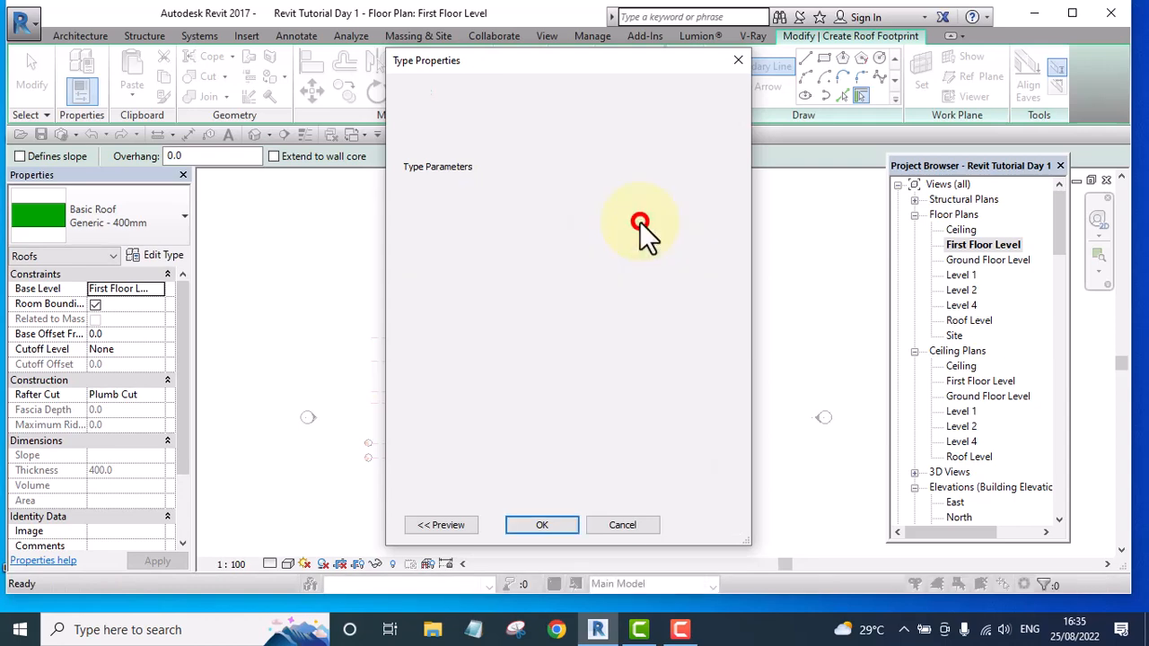
{"action": "left_click", "coordinate": [606, 222]}
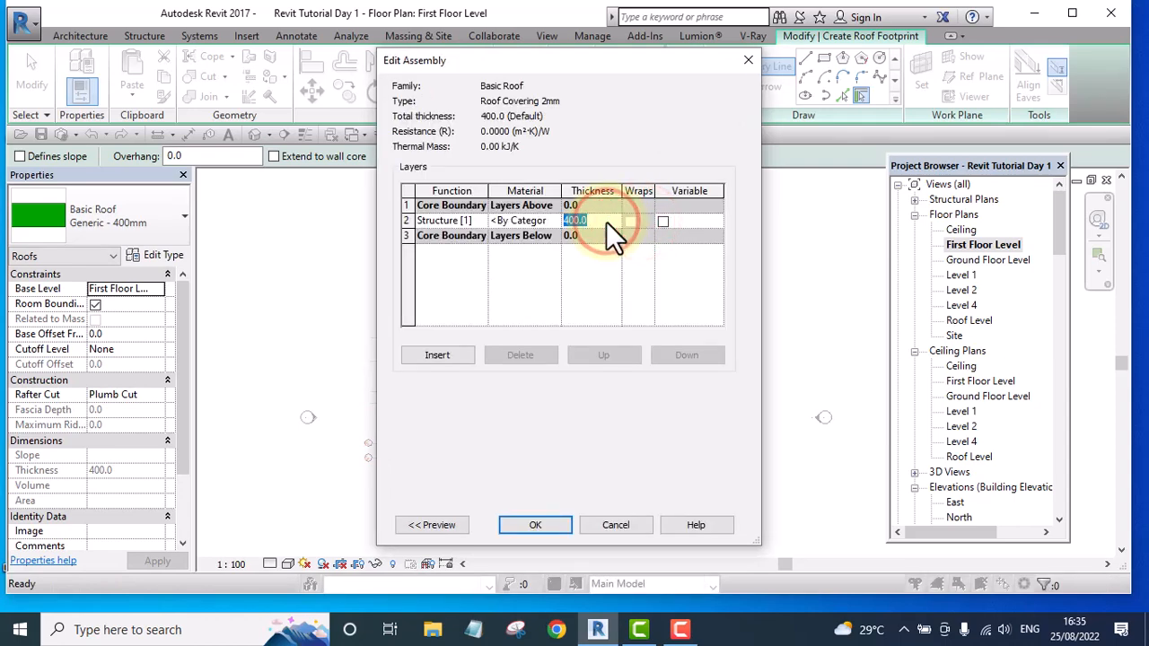
{"action": "type", "text": "2"}
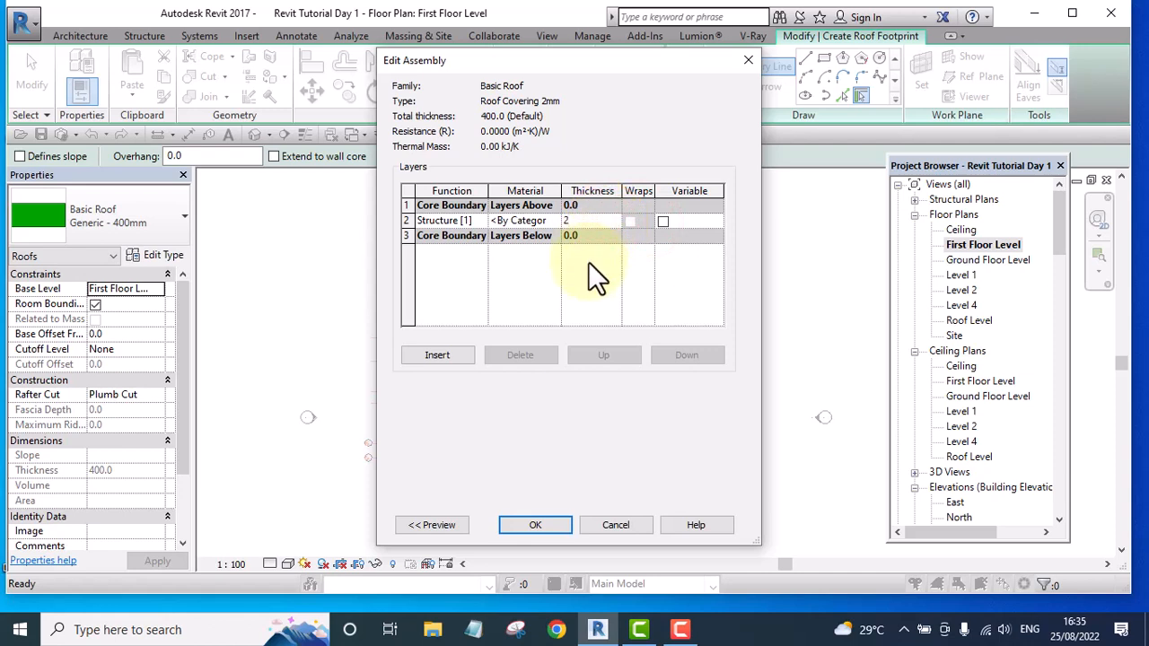
- Open the material choices for the Structure [1] layer, duplicate the Roofing, Tile material and name the copy "Roofing, Tile 2"
{"action": "left_click", "coordinate": [552, 221]}
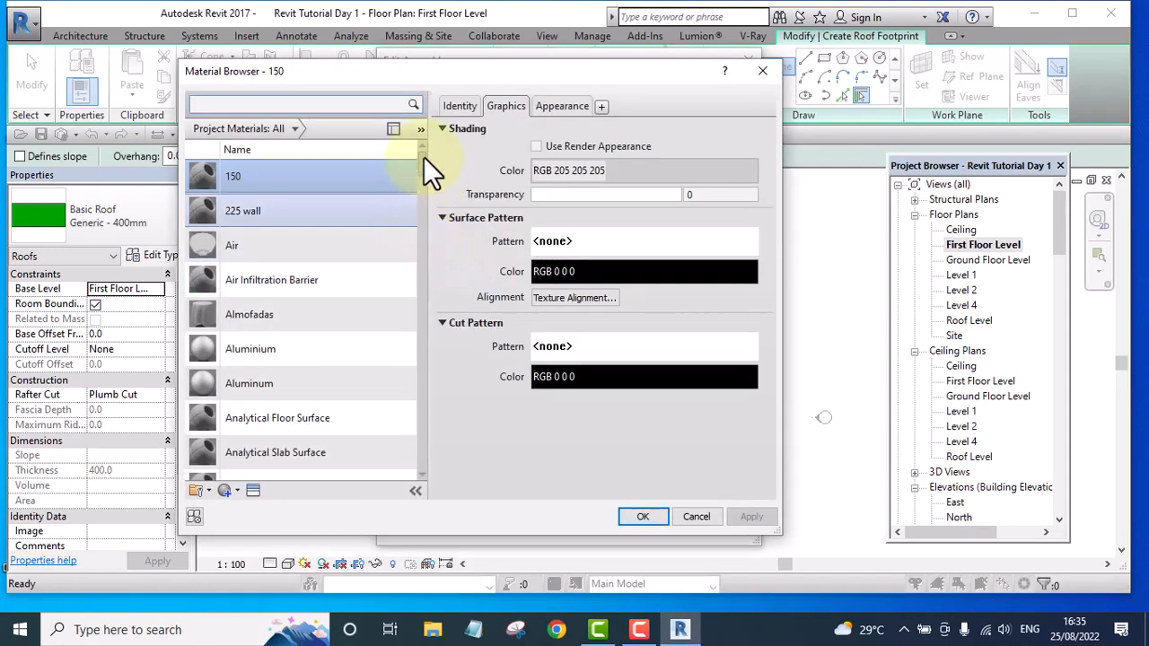
{"action": "left_click_drag", "start_coordinate": [423, 157], "coordinate": [434, 403]}
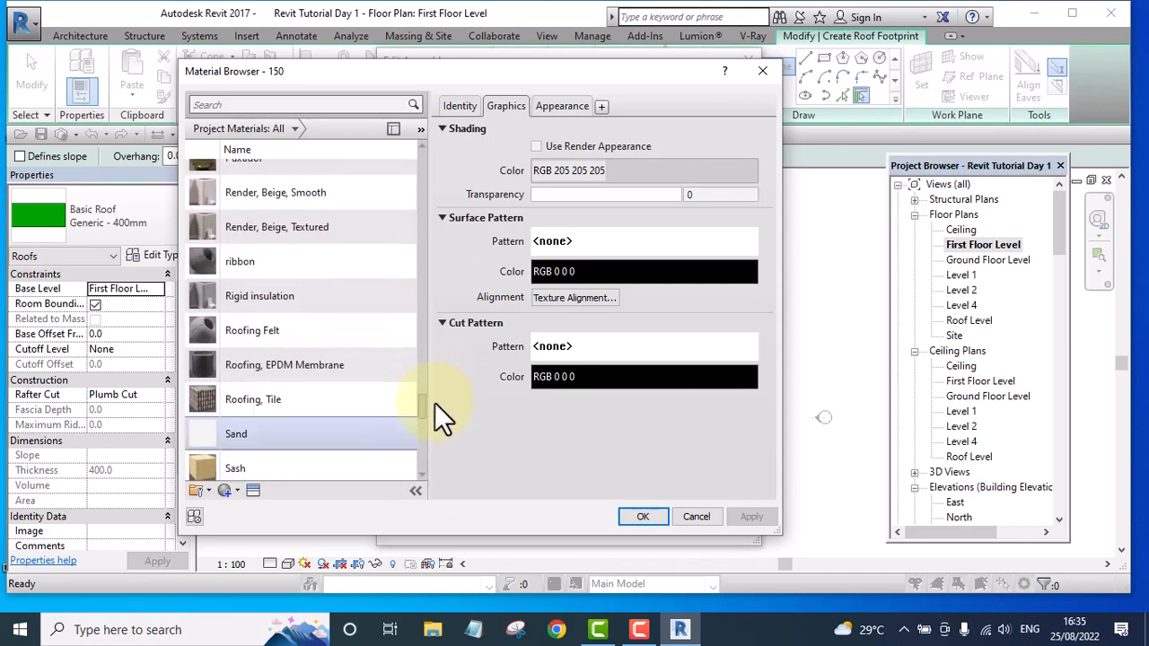
{"action": "left_click", "coordinate": [241, 400]}
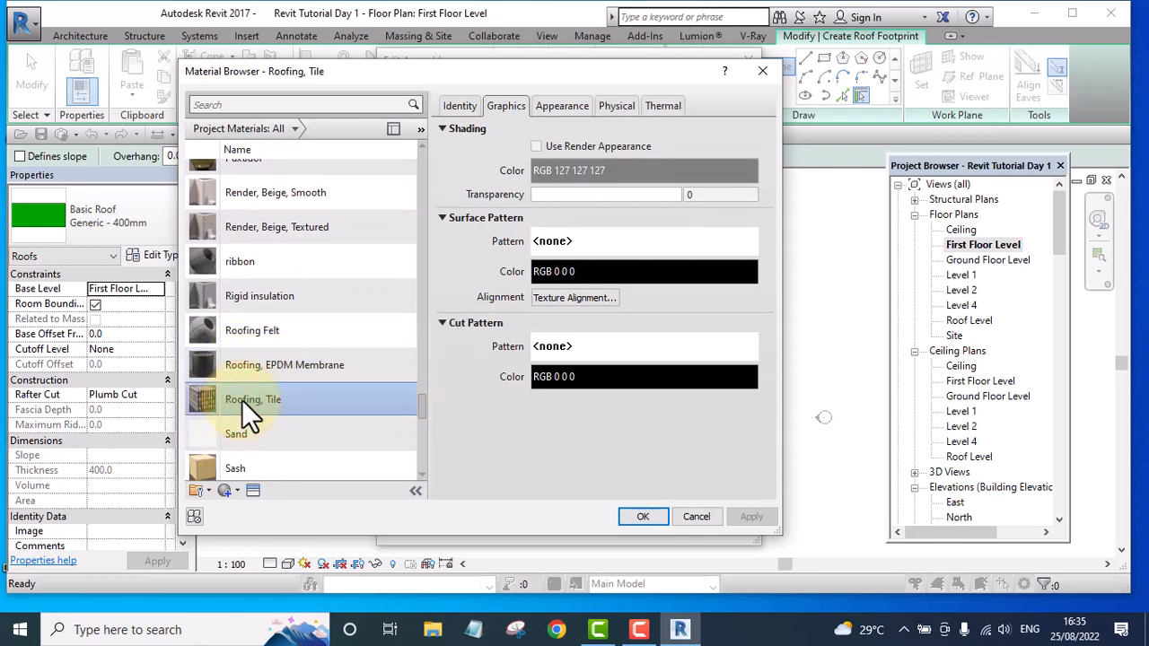
{"action": "right_click", "coordinate": [242, 400]}
{"action": "left_click", "coordinate": [289, 427]}
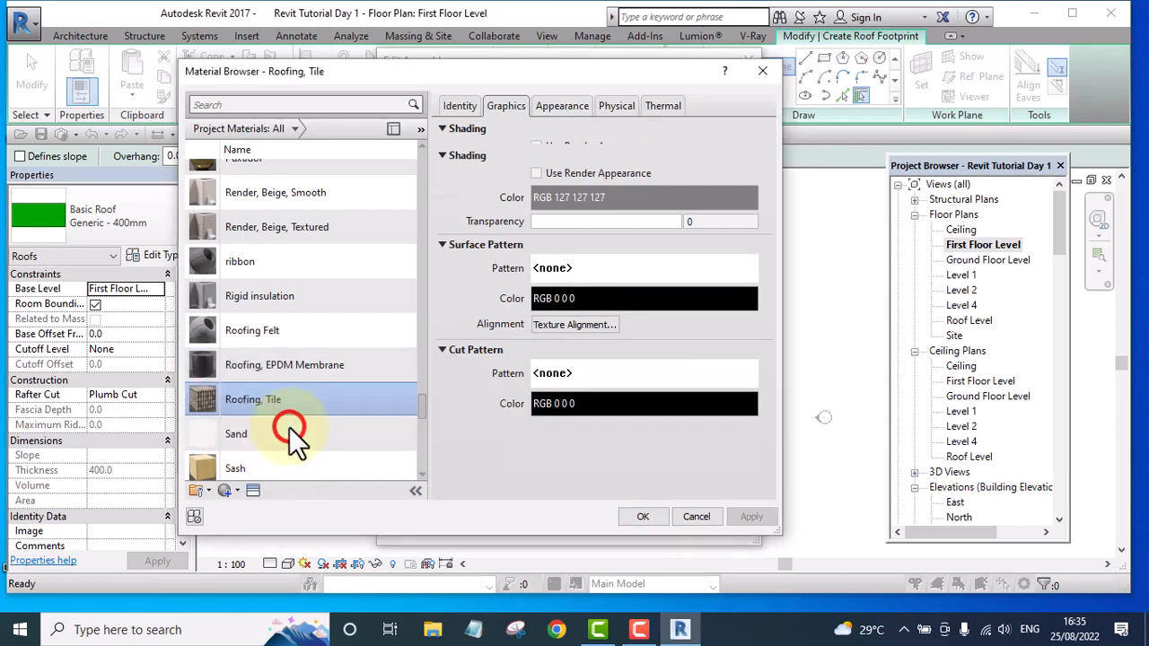
{"action": "left_click", "coordinate": [303, 320]}
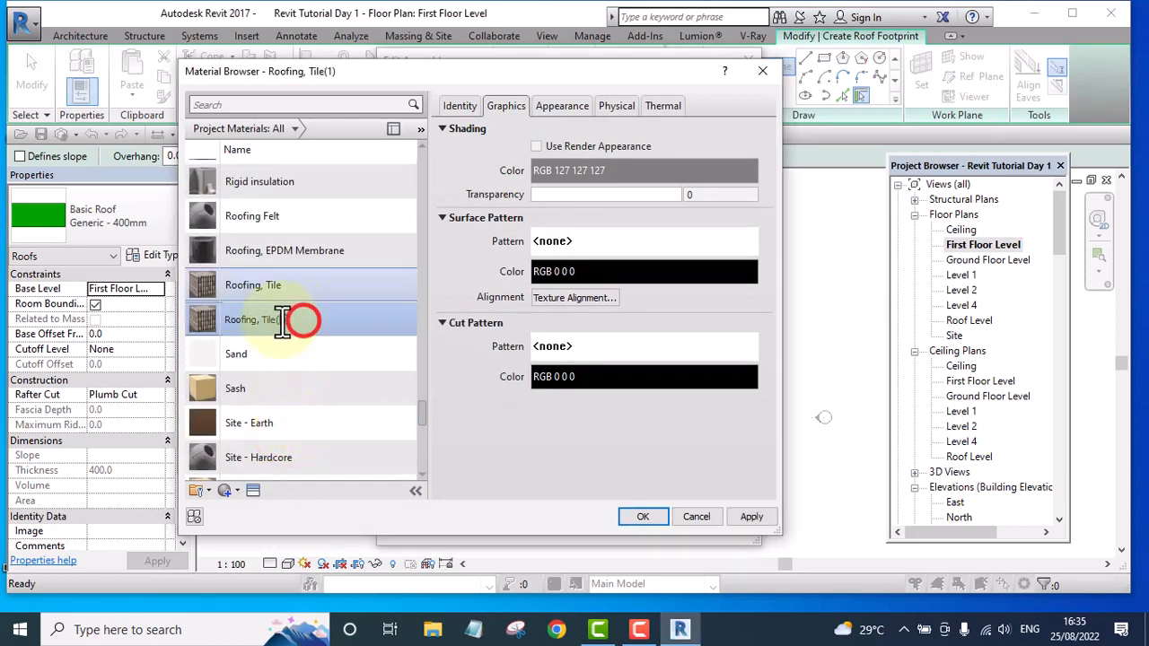
{"action": "left_click_drag", "start_coordinate": [277, 320], "coordinate": [311, 359]}
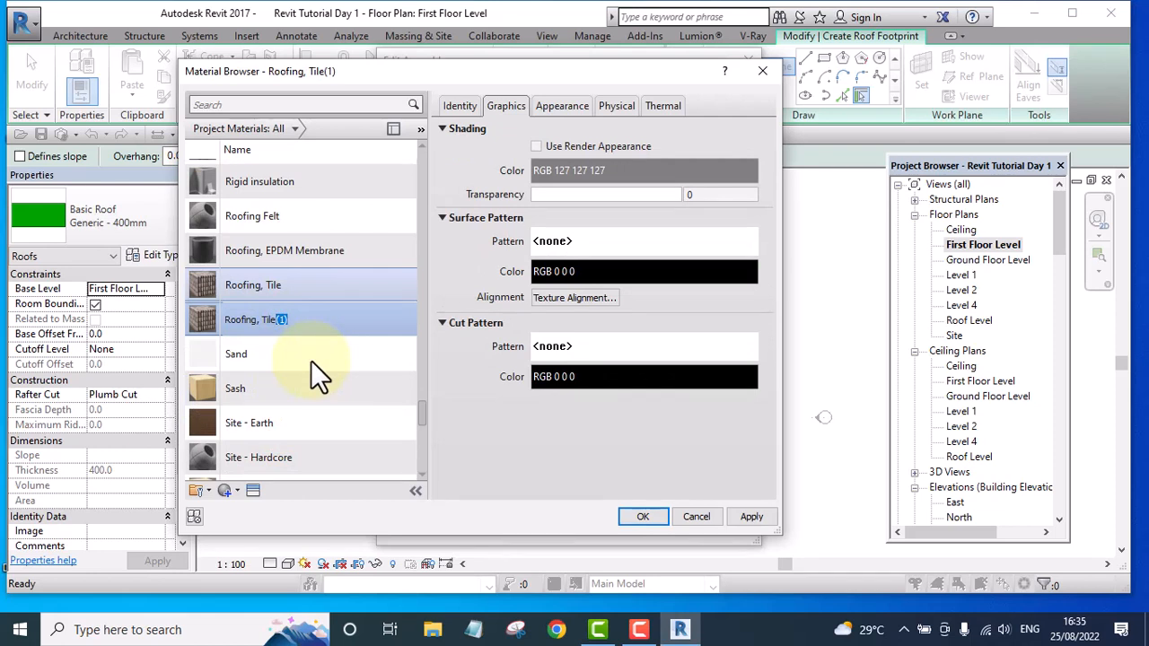
{"action": "type", "text": "2"}
{"action": "left_click", "coordinate": [275, 320]}
{"action": "key", "text": "Return"}
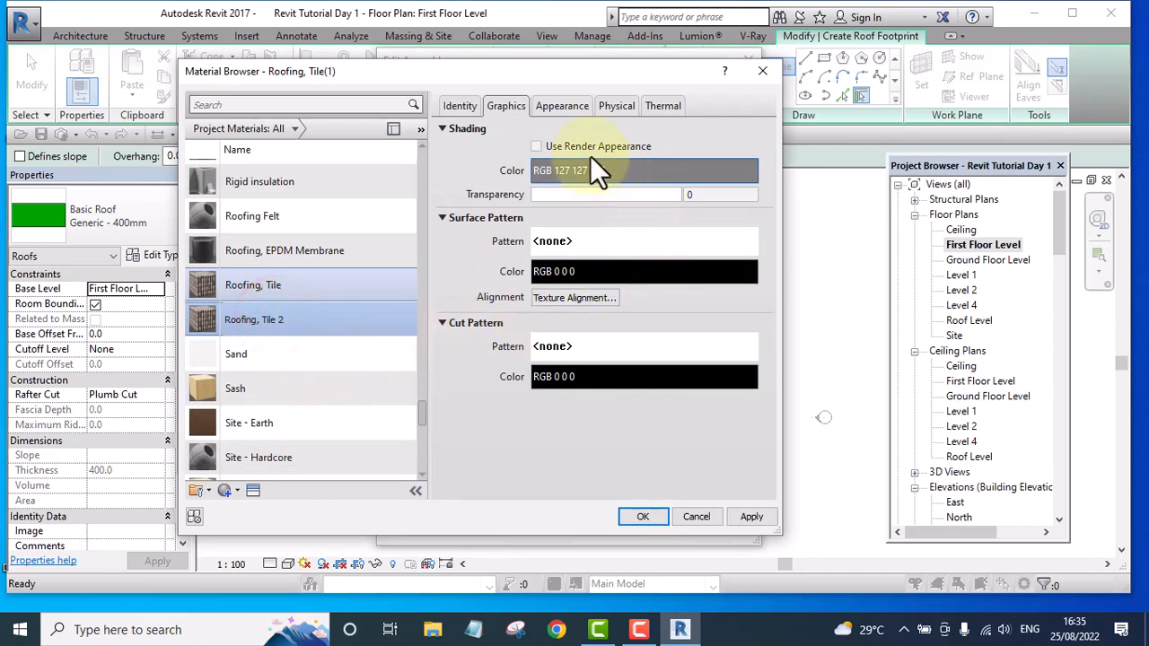
- Start replacing the appearance asset of Roofing, Tile 2 and browse to the Spanish tiles in the Appearance Library's Roofing category
{"action": "left_click", "coordinate": [566, 103]}
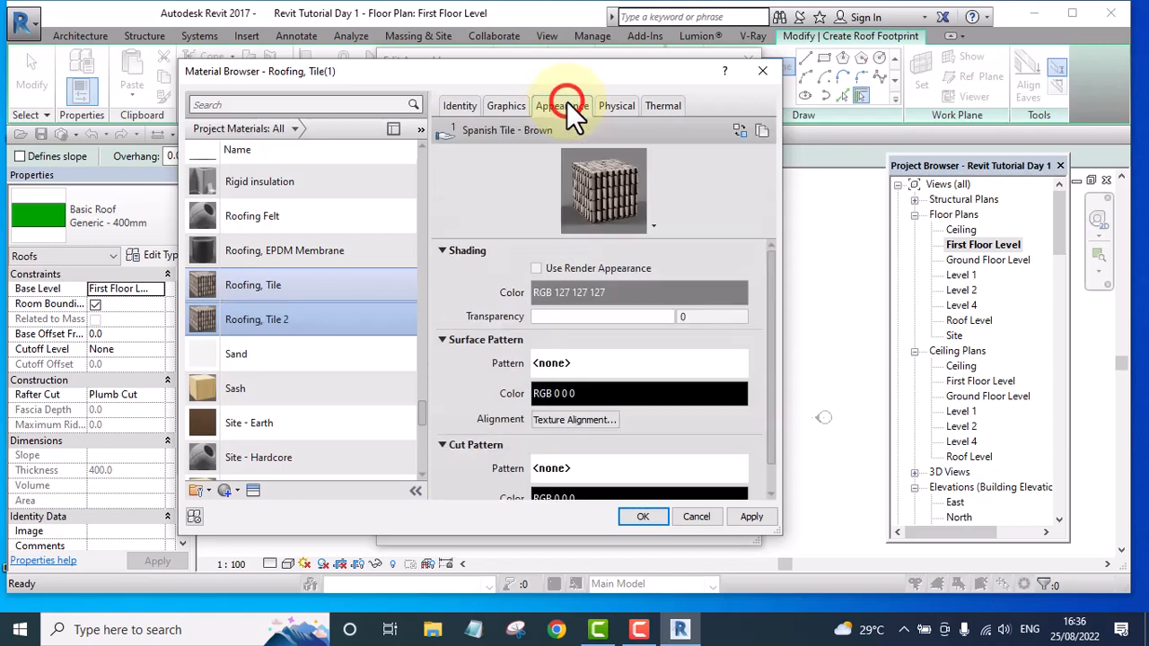
{"action": "left_click", "coordinate": [737, 130]}
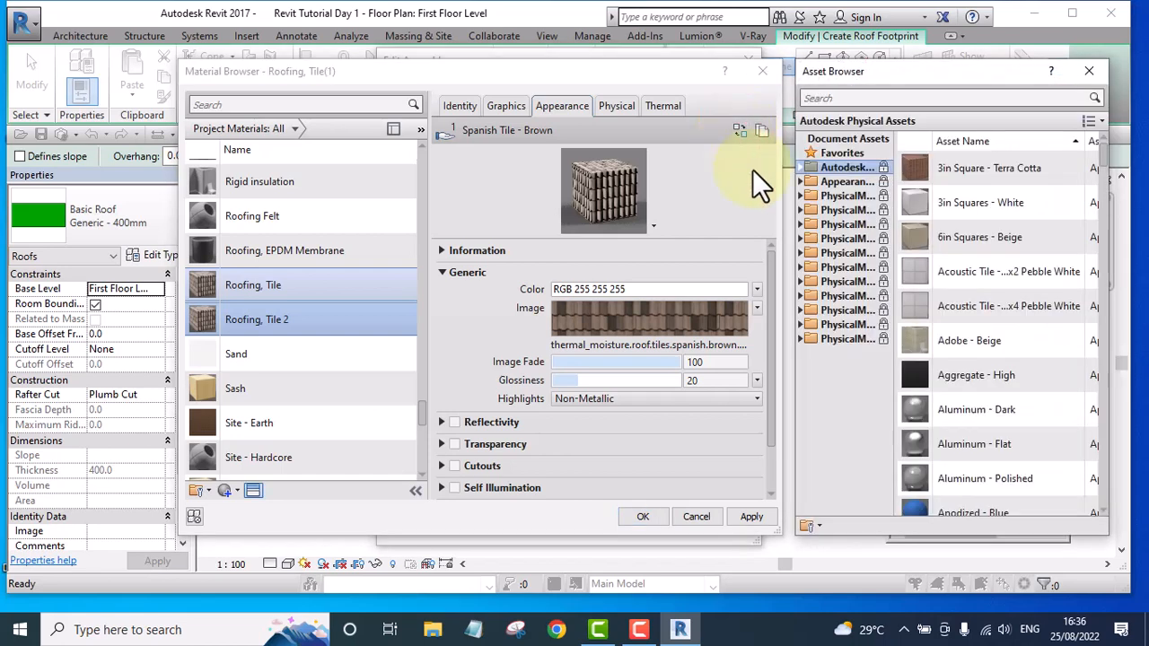
{"action": "double_click", "coordinate": [827, 167]}
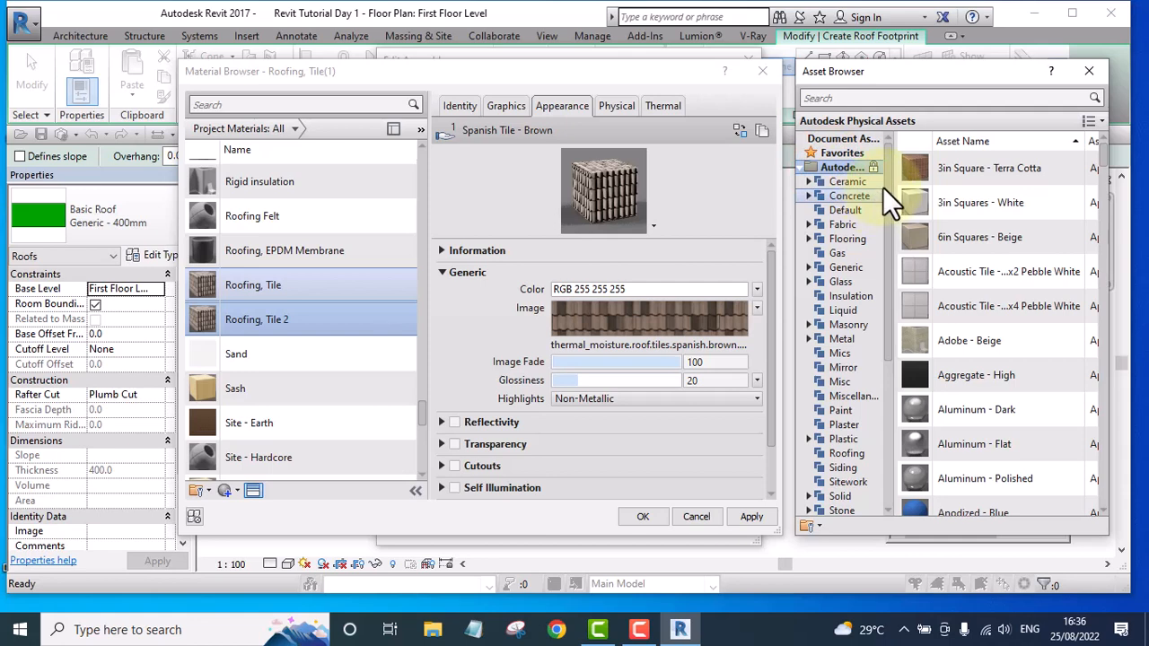
{"action": "left_click_drag", "start_coordinate": [887, 193], "coordinate": [895, 300]}
{"action": "left_click", "coordinate": [824, 269]}
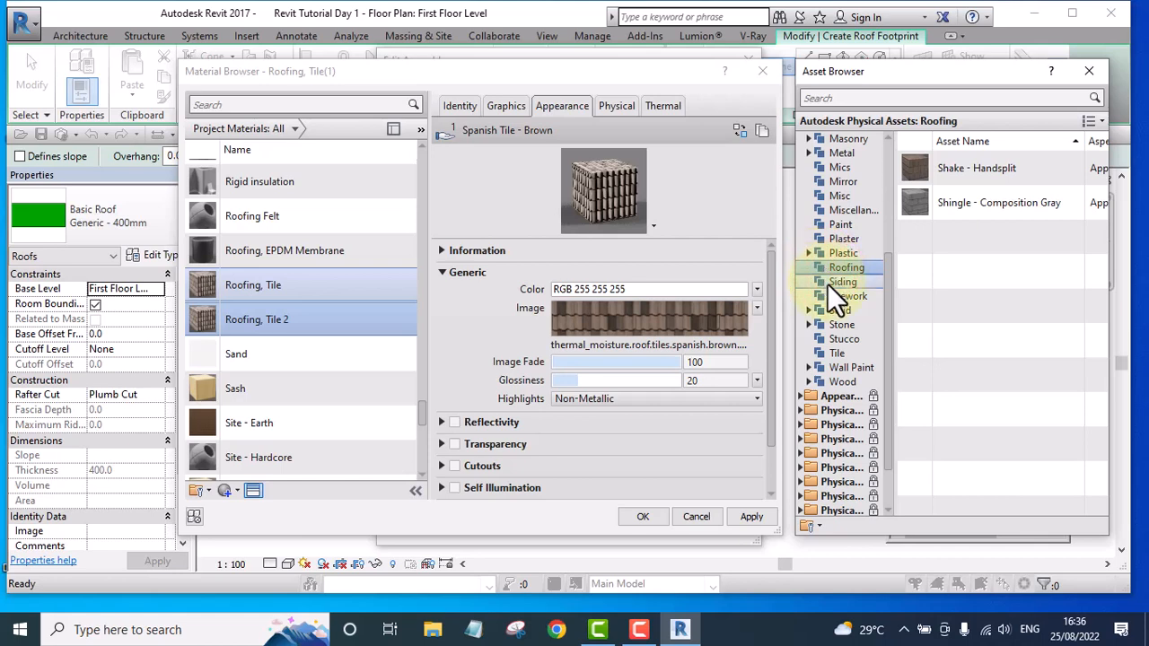
{"action": "double_click", "coordinate": [833, 397]}
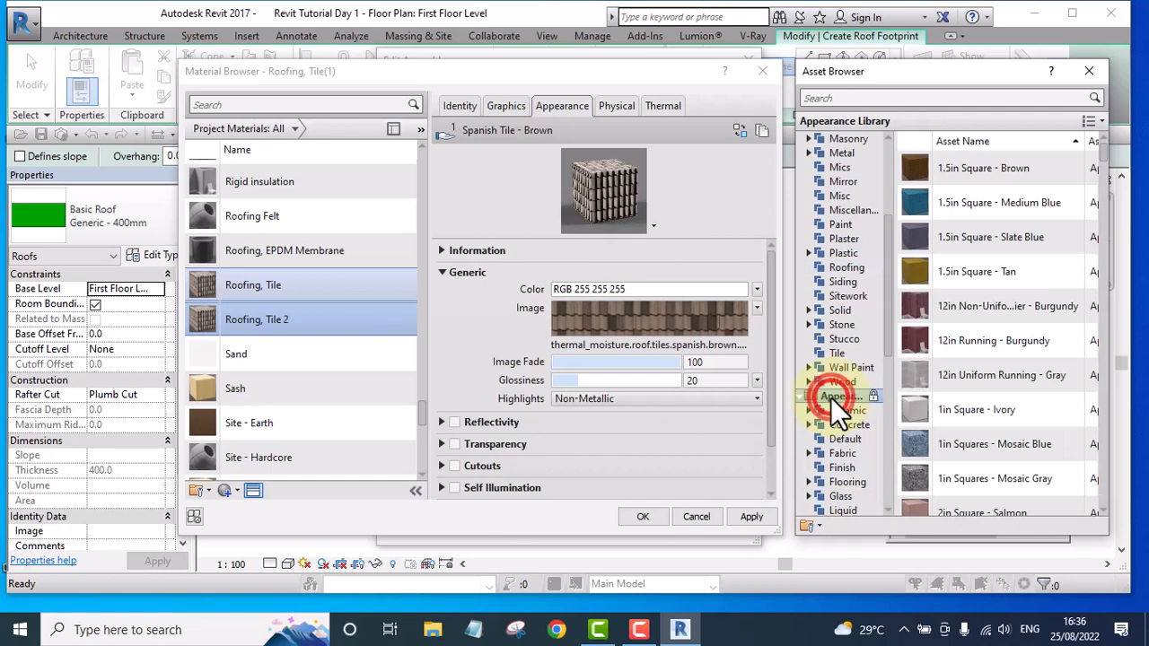
{"action": "left_click", "coordinate": [1103, 319]}
{"action": "left_click_drag", "start_coordinate": [891, 319], "coordinate": [892, 451]}
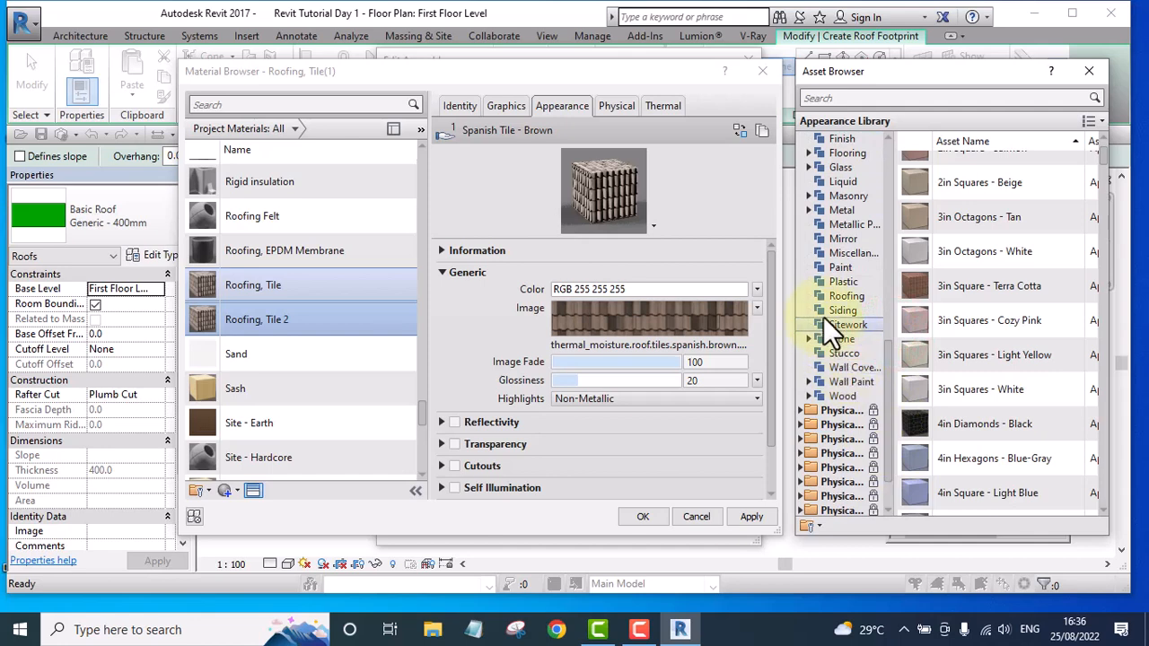
{"action": "left_click", "coordinate": [823, 295]}
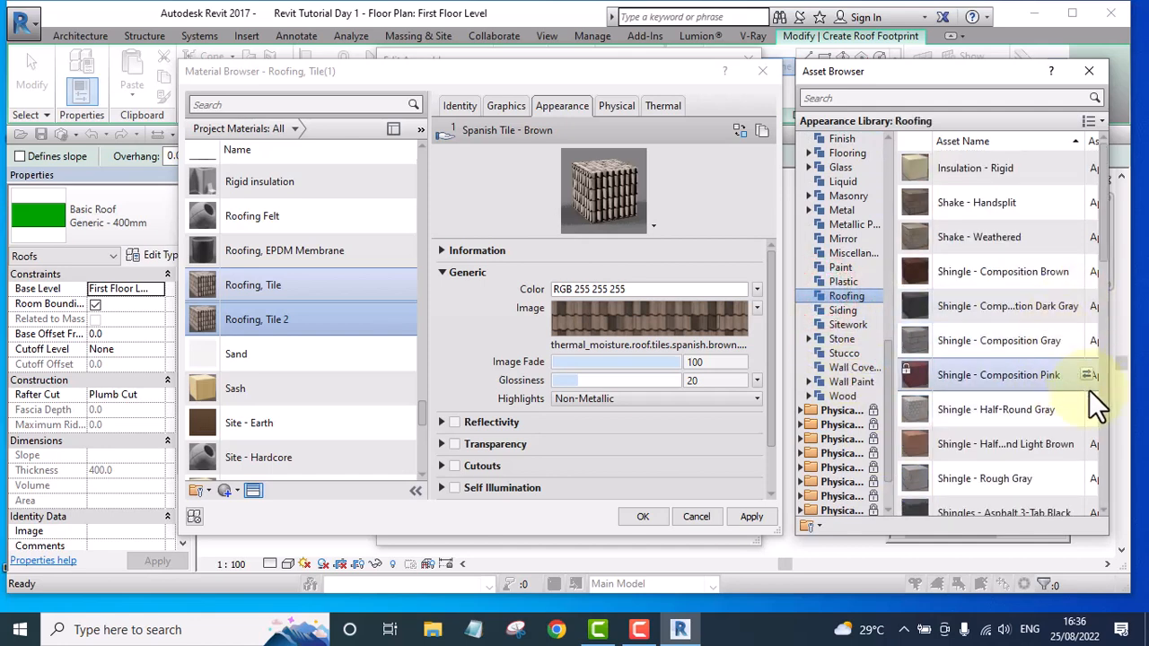
{"action": "scroll", "coordinate": [1064, 386], "scroll_direction": "down", "scroll_amount": 10}
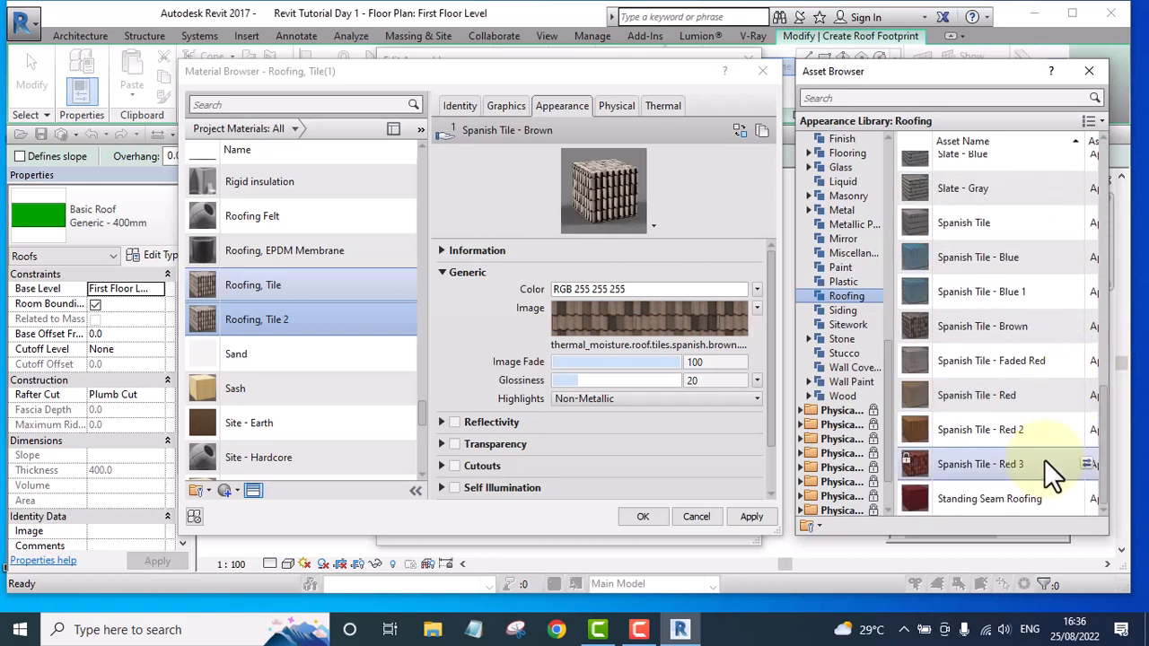
- Try the Standing Seam Roofing asset on Roofing, Tile 2, replace it with Spanish Tile - Red 3, and apply the change
{"action": "right_click", "coordinate": [948, 493]}
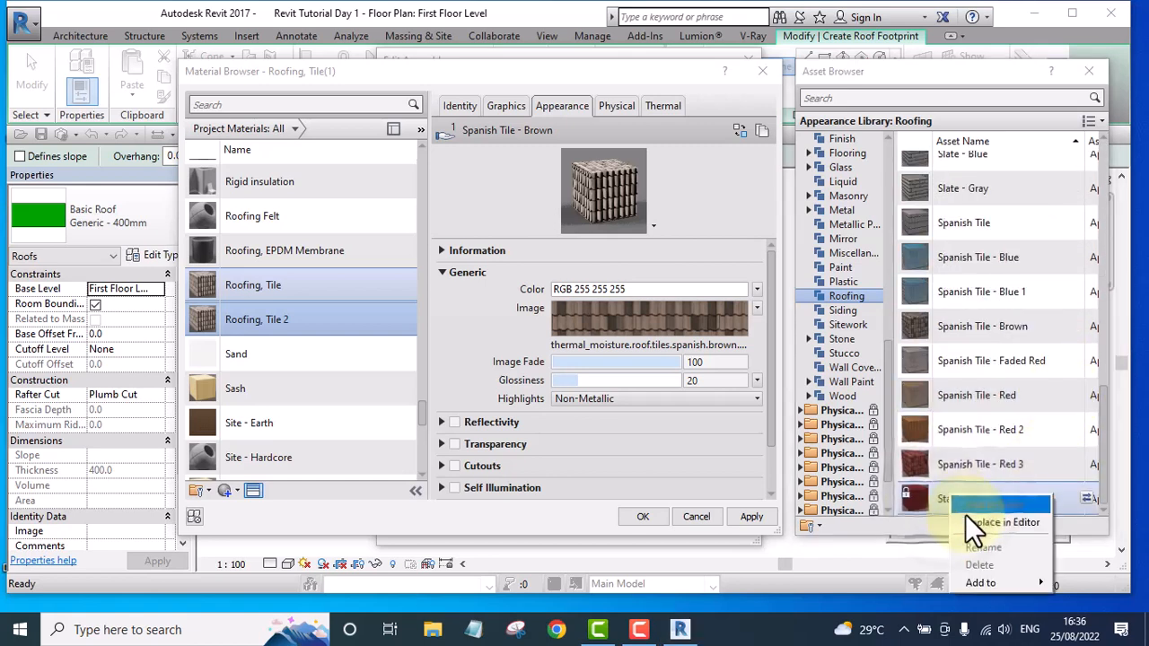
{"action": "left_click", "coordinate": [988, 520]}
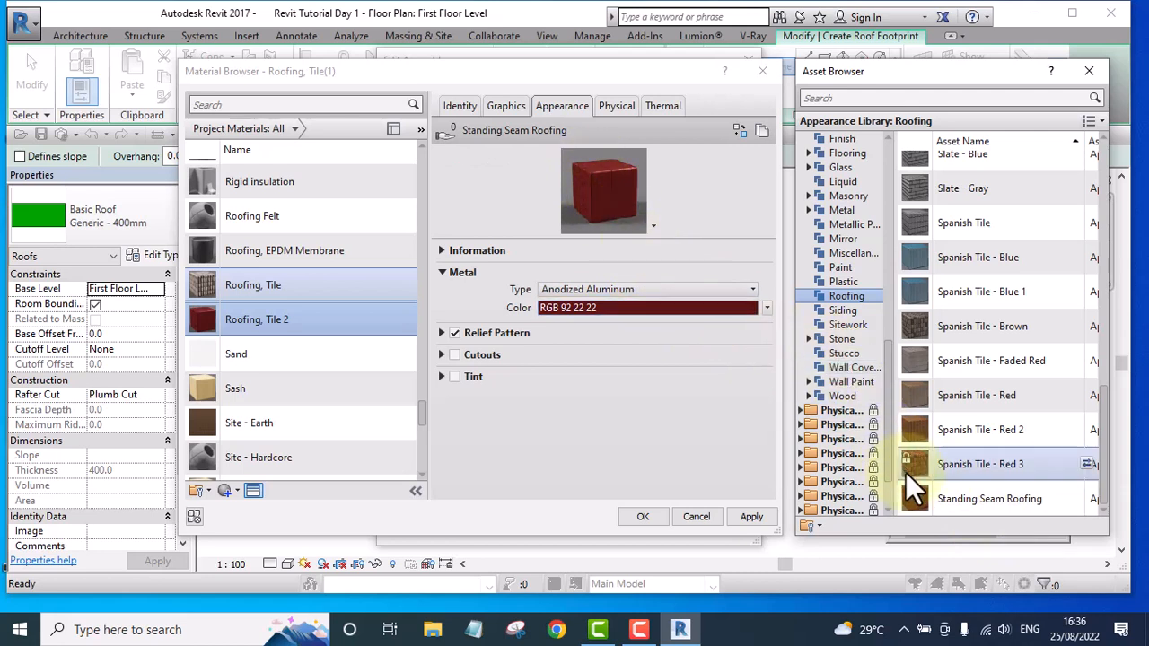
{"action": "right_click", "coordinate": [936, 461]}
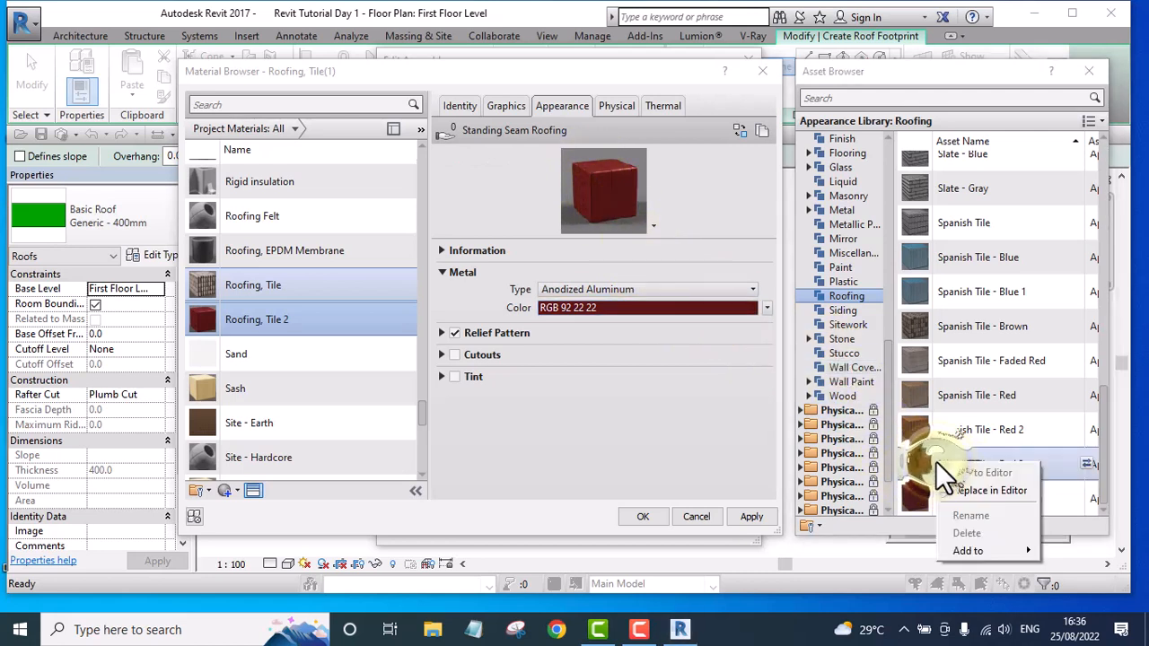
{"action": "left_click", "coordinate": [1004, 490]}
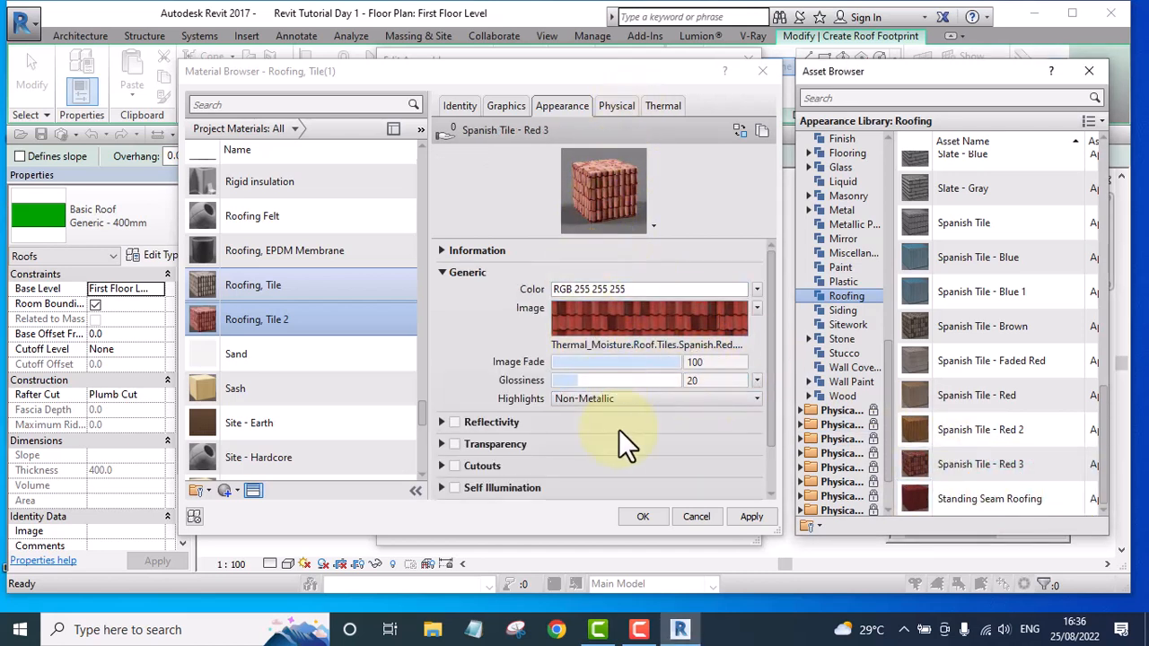
{"action": "left_click", "coordinate": [750, 517]}
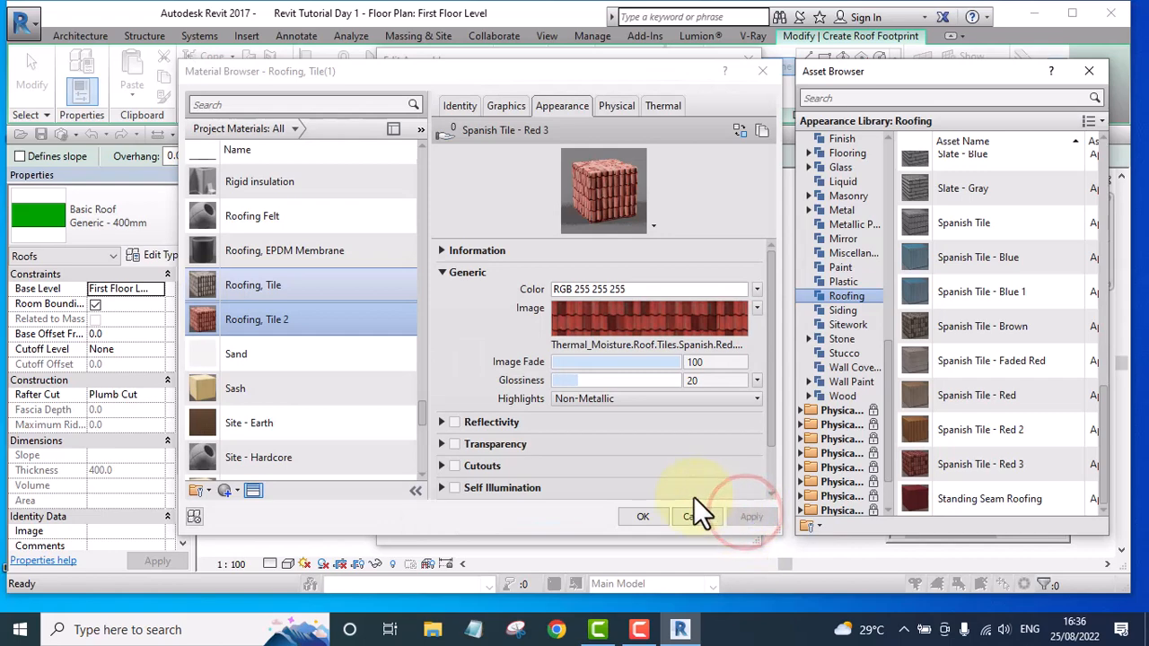
- Assign Roofing, Tile 2 to the structure layer and confirm the Roof Covering 2mm type for the roof
{"action": "left_click", "coordinate": [641, 517]}
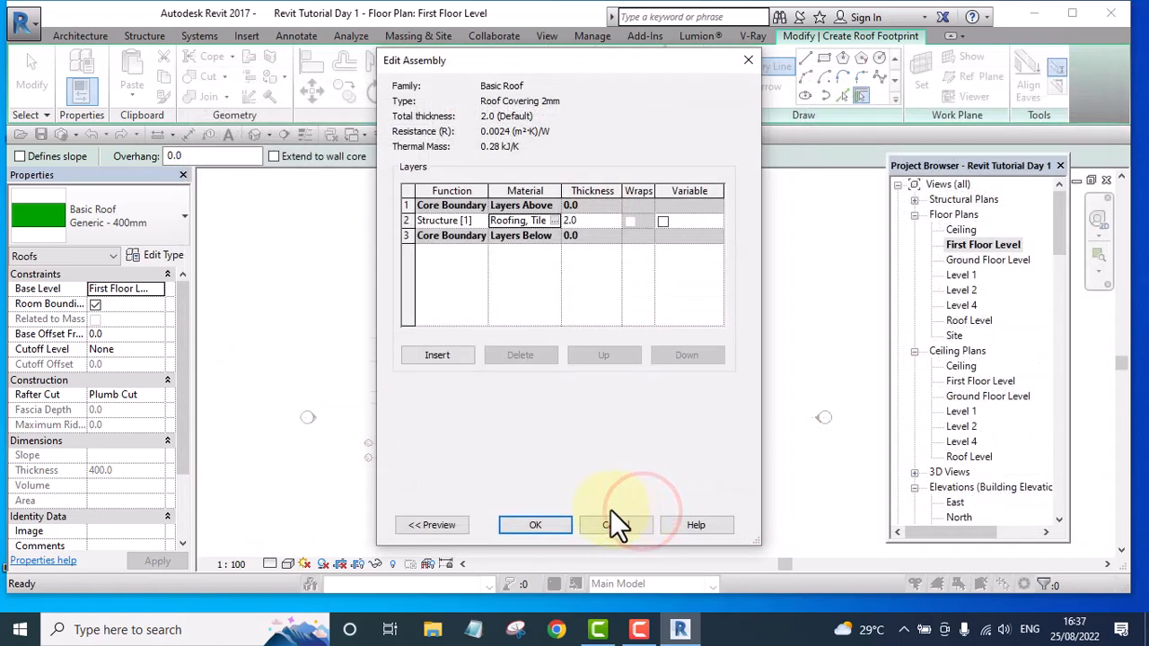
{"action": "left_click", "coordinate": [539, 525]}
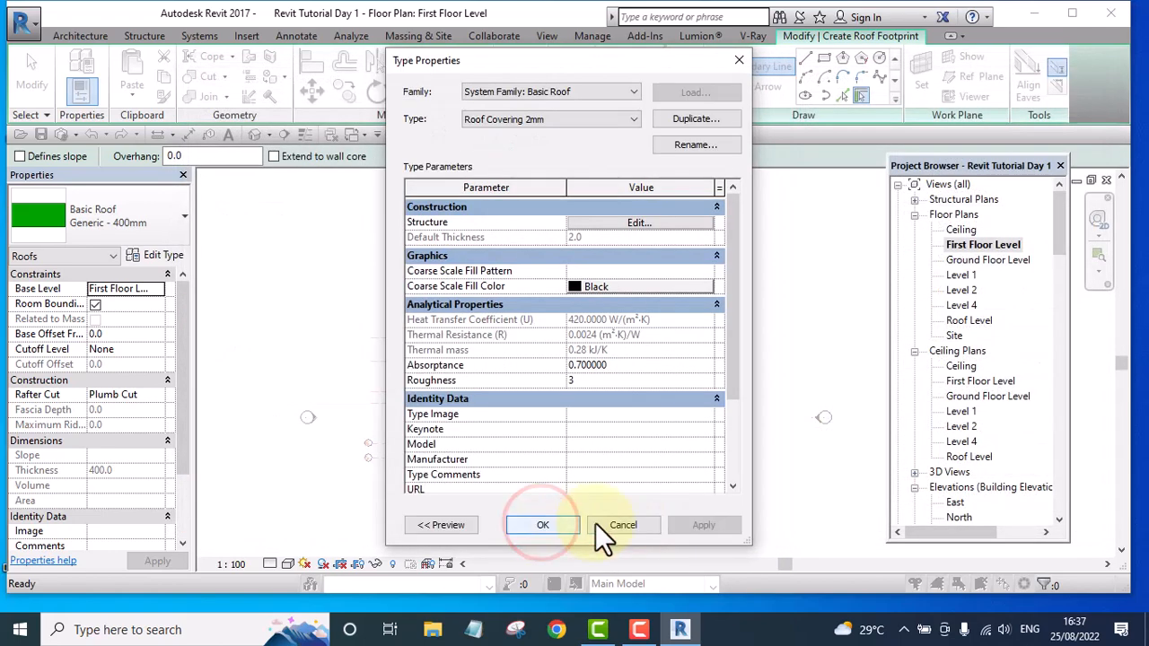
{"action": "left_click", "coordinate": [557, 521]}
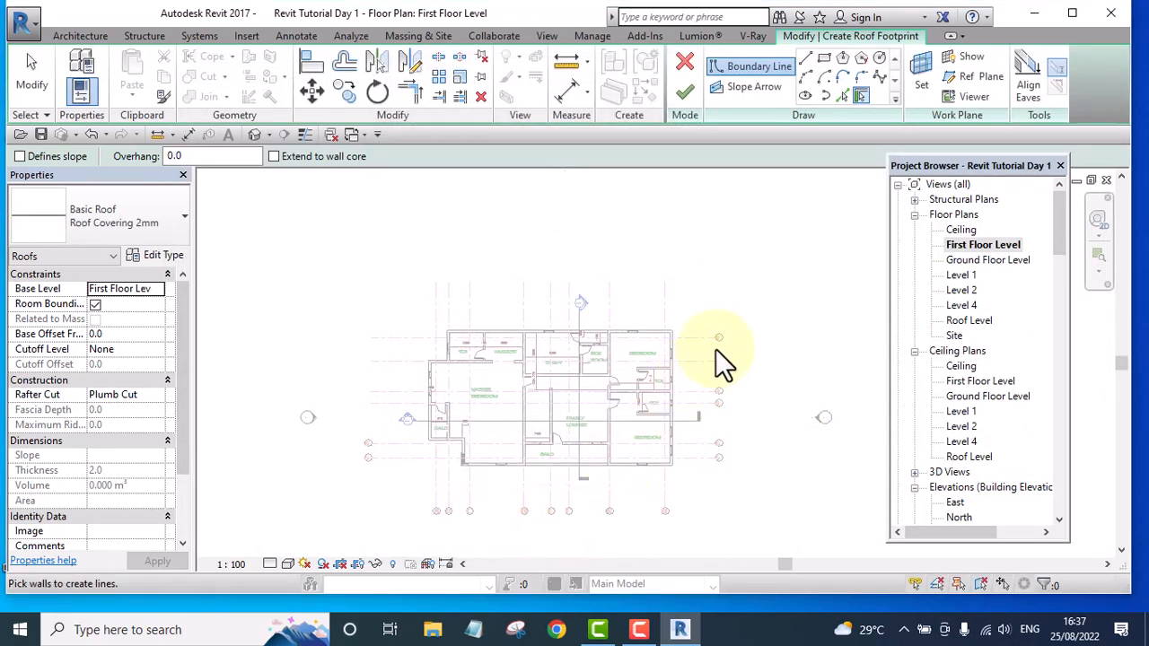
- Create a slope-defining roof boundary line with the Pick Lines tool, offset 600 mm outward from the master bedroom's west wall
{"action": "left_click", "coordinate": [843, 94]}
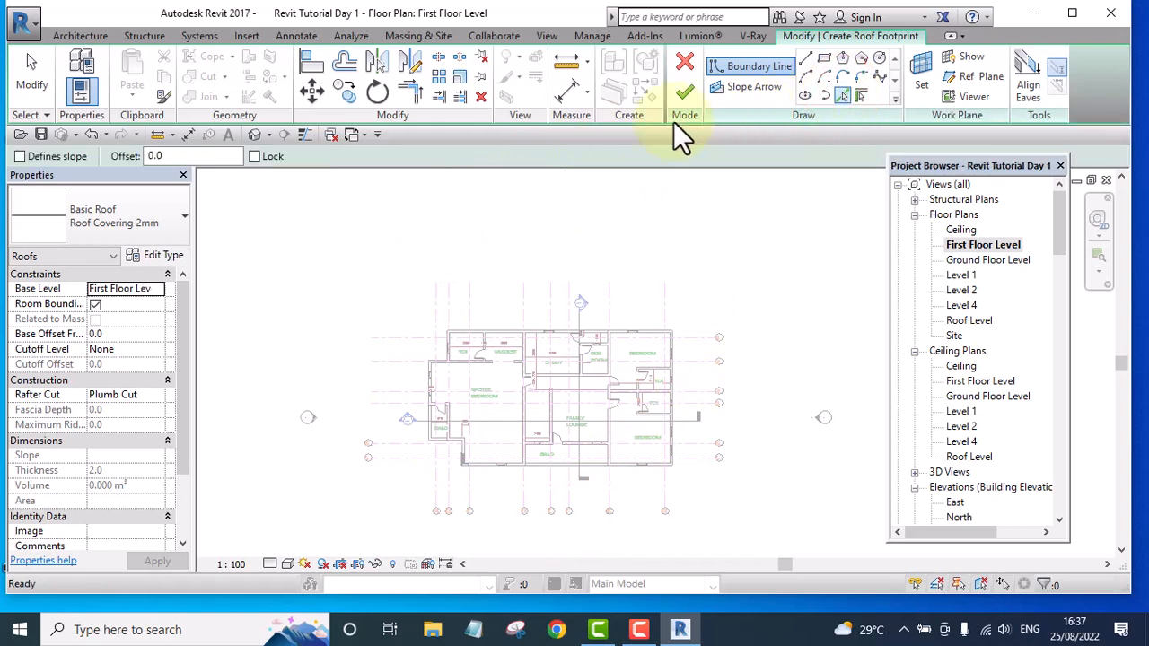
{"action": "left_click", "coordinate": [19, 157]}
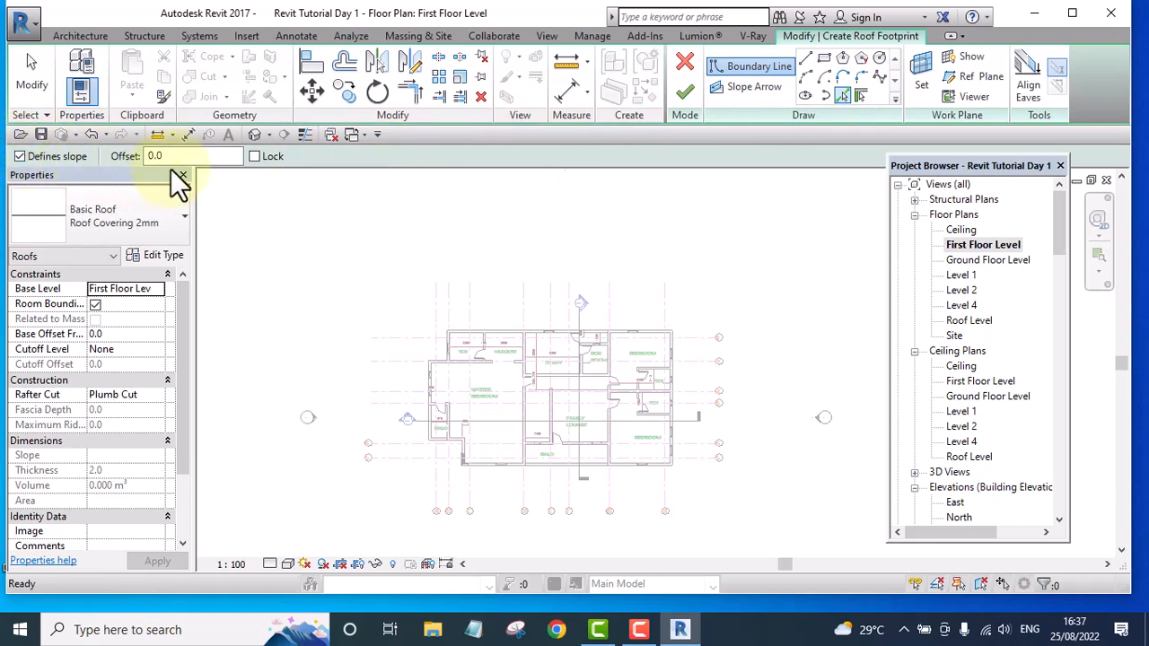
{"action": "left_click_drag", "start_coordinate": [180, 156], "coordinate": [151, 157]}
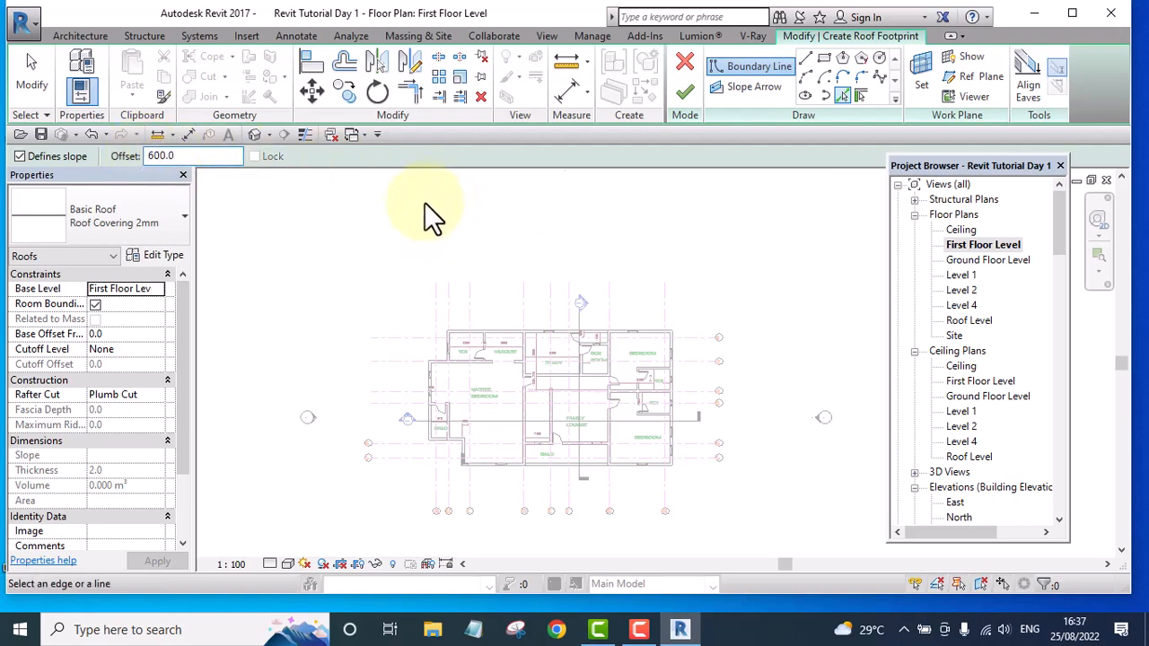
{"action": "scroll", "coordinate": [425, 376], "scroll_direction": "up", "scroll_amount": 5}
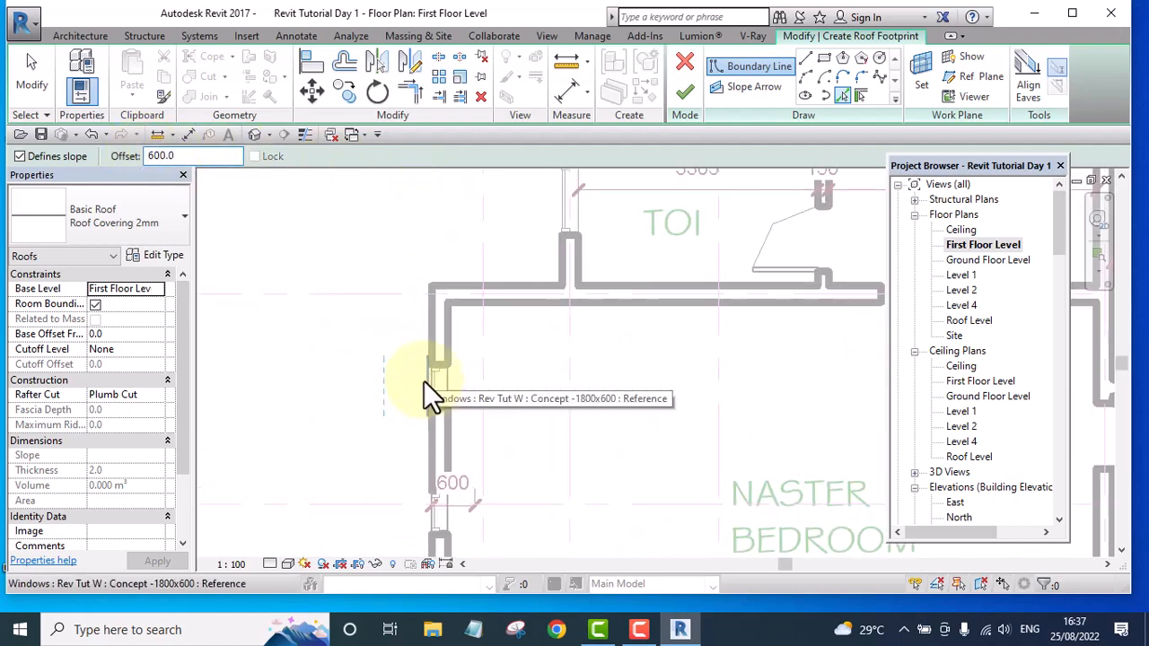
{"action": "left_click", "coordinate": [430, 450]}
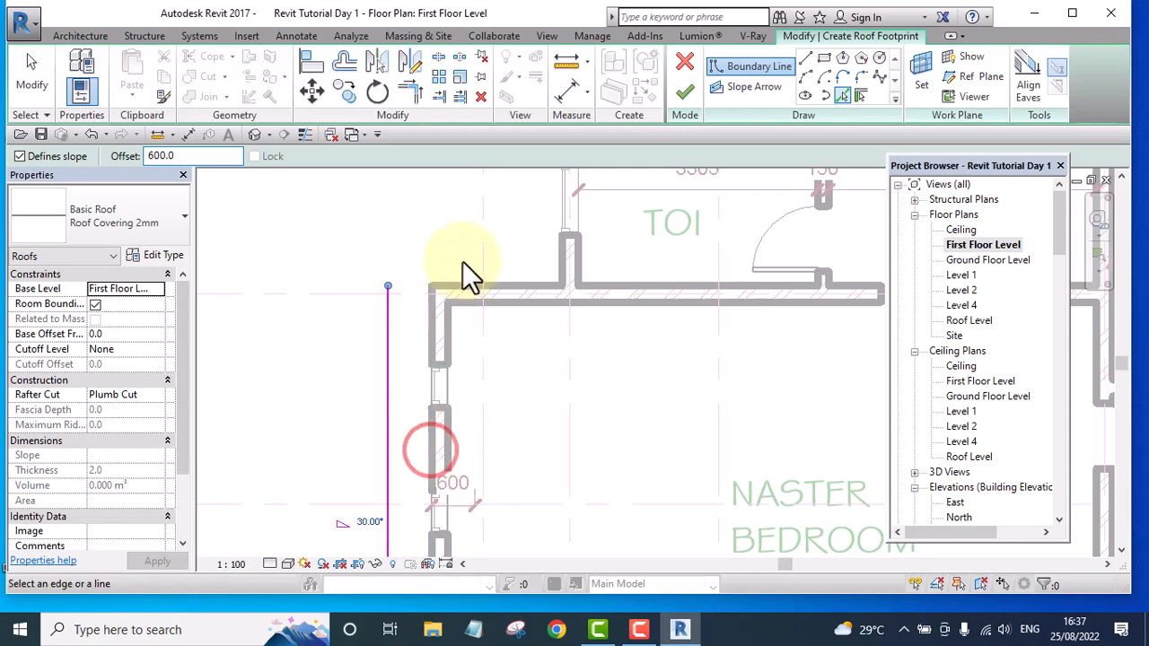
- Add sloped boundary lines with the 600 mm offset along the master bedroom's north wall, the toilet's west wall and the house's north wall
{"action": "scroll", "coordinate": [462, 264], "scroll_direction": "up", "scroll_amount": 2}
{"action": "left_click", "coordinate": [456, 288]}
{"action": "scroll", "coordinate": [423, 327], "scroll_direction": "down", "scroll_amount": 3}
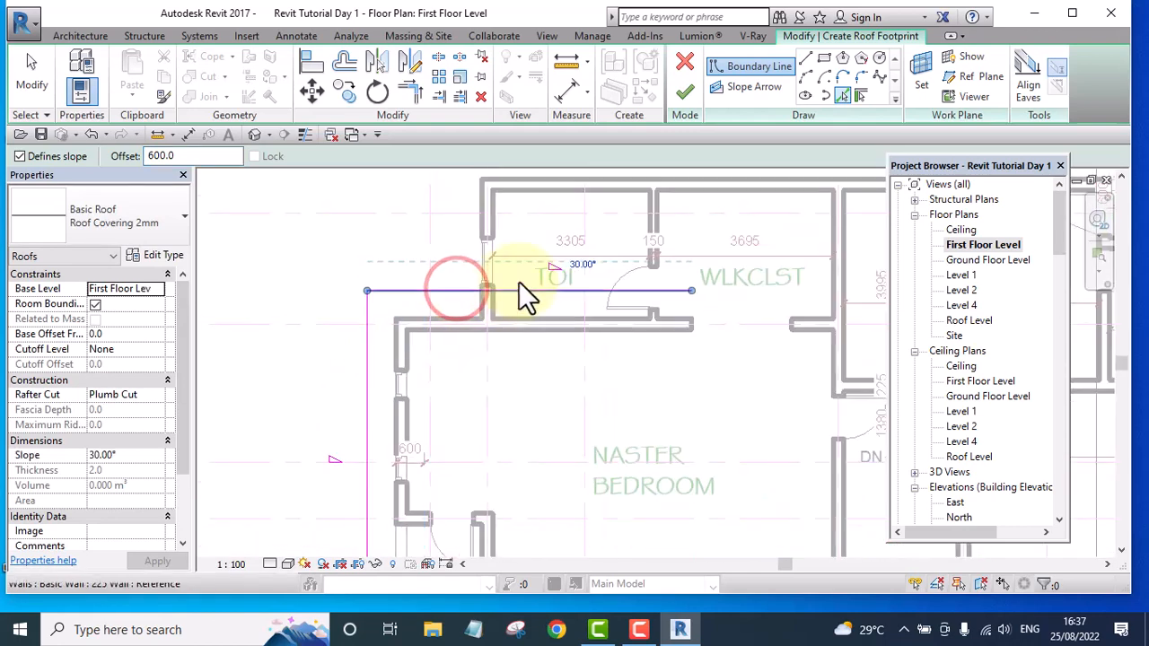
{"action": "scroll", "coordinate": [449, 320], "scroll_direction": "up", "scroll_amount": 3}
{"action": "left_click", "coordinate": [443, 320]}
{"action": "scroll", "coordinate": [446, 305], "scroll_direction": "down", "scroll_amount": 4}
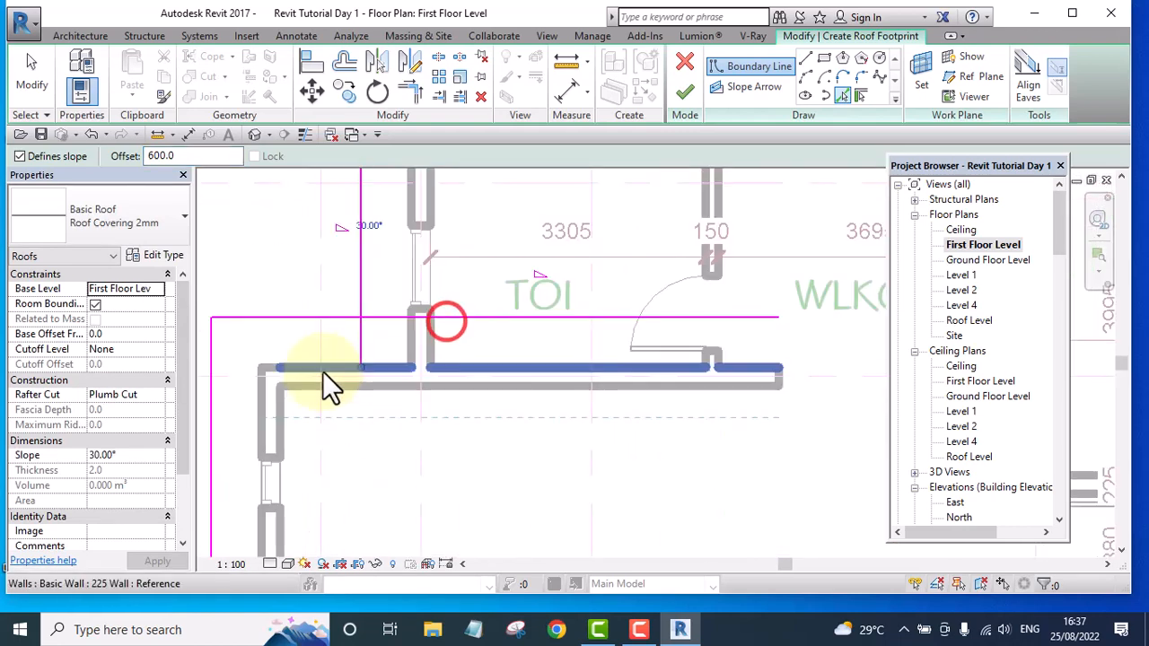
{"action": "scroll", "coordinate": [398, 279], "scroll_direction": "up", "scroll_amount": 2}
{"action": "left_click", "coordinate": [396, 291]}
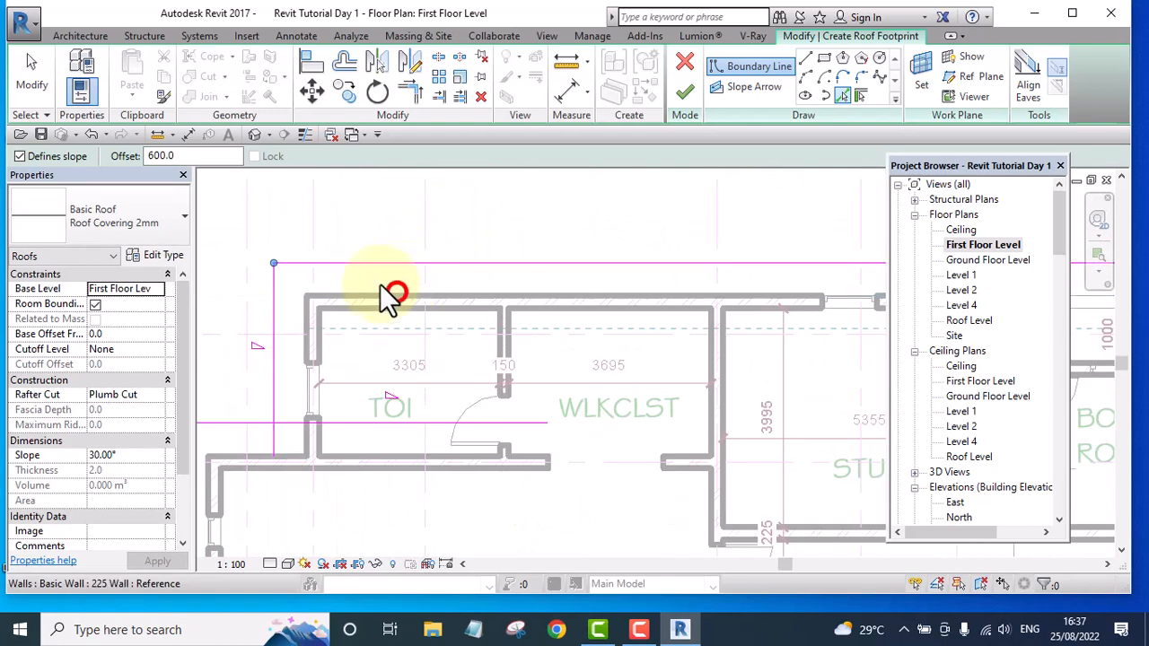
- Add slope-defining roof boundary lines with the 600 mm offset along the house's east wall and the south wall of the southeast bedroom
{"action": "scroll", "coordinate": [278, 272], "scroll_direction": "down", "scroll_amount": 3}
{"action": "scroll", "coordinate": [646, 296], "scroll_direction": "up", "scroll_amount": 4}
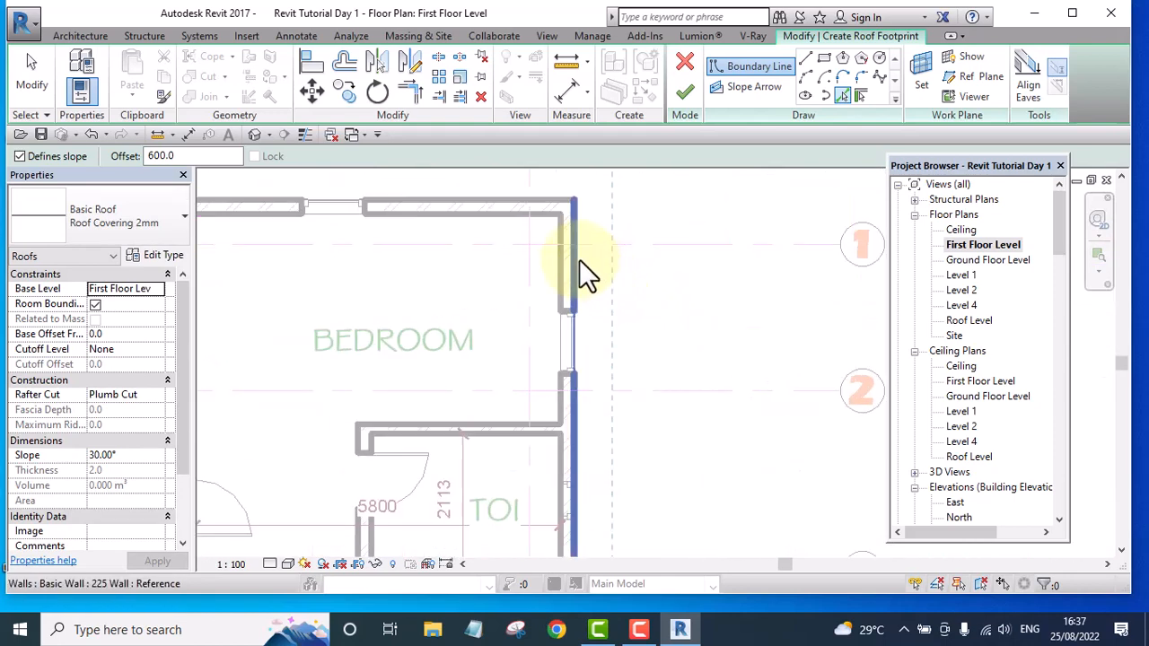
{"action": "left_click", "coordinate": [579, 261]}
{"action": "scroll", "coordinate": [591, 208], "scroll_direction": "down", "scroll_amount": 2}
{"action": "scroll", "coordinate": [566, 450], "scroll_direction": "down", "scroll_amount": 3}
{"action": "scroll", "coordinate": [546, 411], "scroll_direction": "up", "scroll_amount": 5}
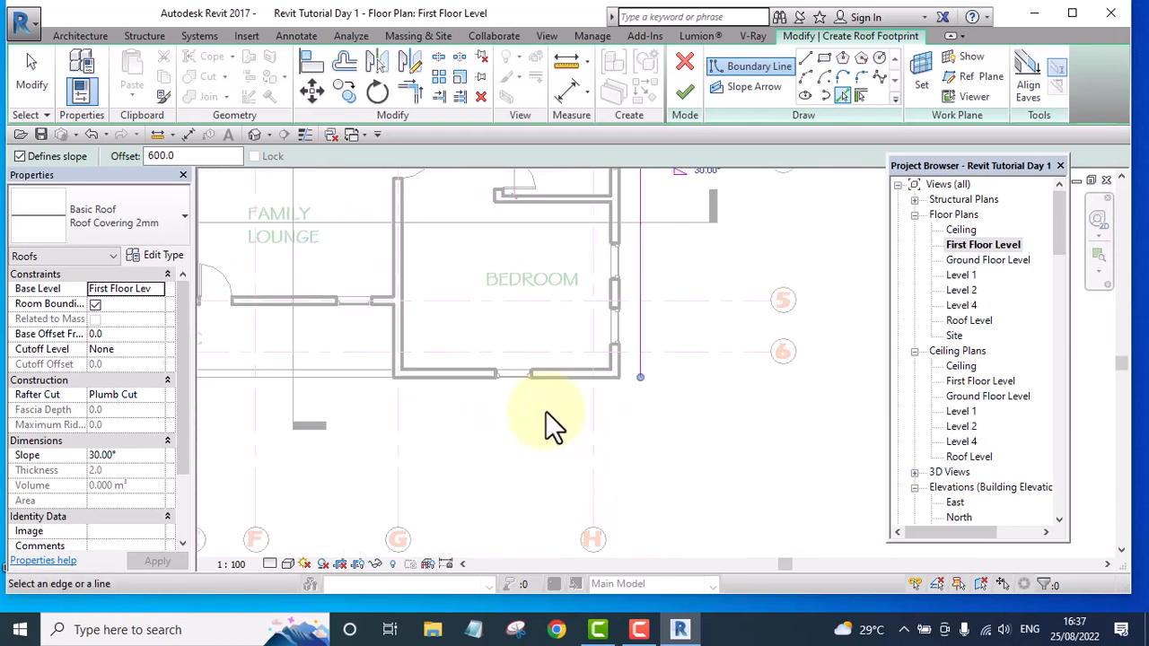
{"action": "left_click", "coordinate": [564, 353]}
{"action": "scroll", "coordinate": [646, 386], "scroll_direction": "down", "scroll_amount": 3}
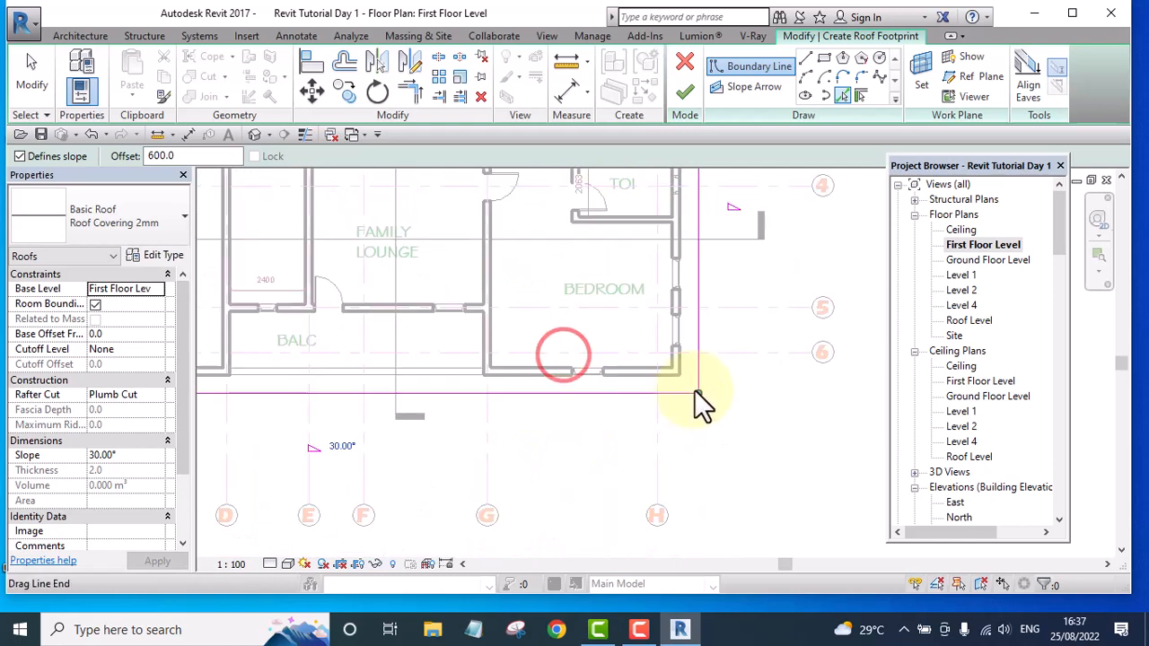
- Add sloped boundary lines with the 600 mm offset along the master bedroom's southwest projection: its west wall and the short south-facing wall beside the balcony
{"action": "scroll", "coordinate": [377, 359], "scroll_direction": "up", "scroll_amount": 3}
{"action": "scroll", "coordinate": [359, 350], "scroll_direction": "up", "scroll_amount": 2}
{"action": "scroll", "coordinate": [365, 322], "scroll_direction": "down", "scroll_amount": 1}
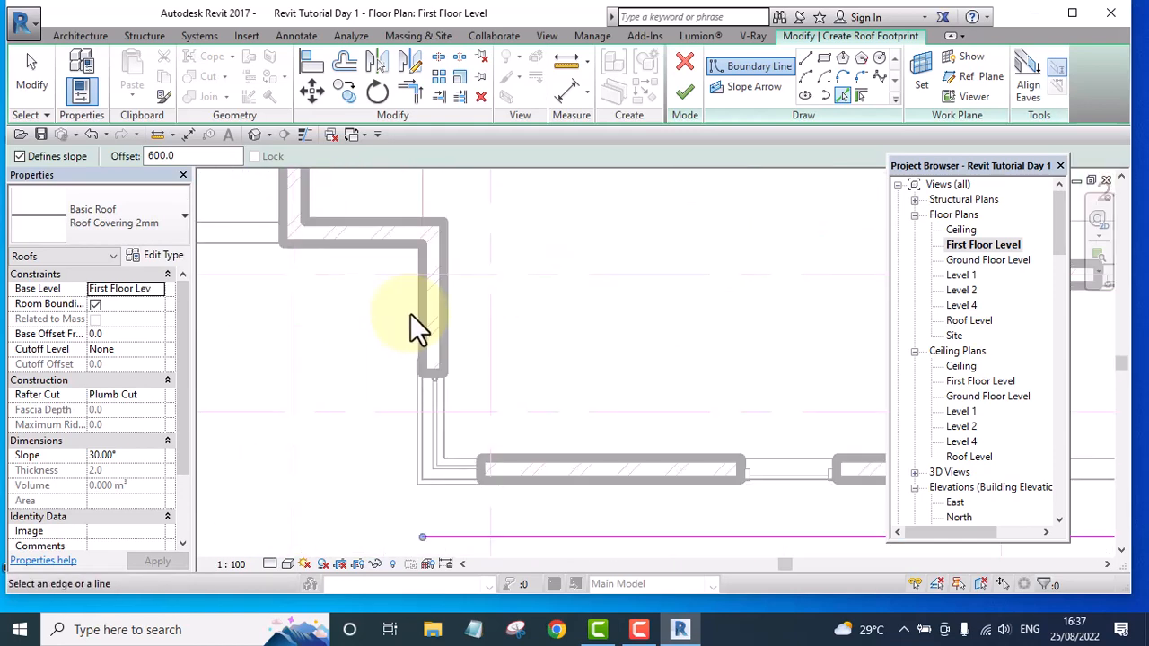
{"action": "left_click", "coordinate": [420, 321]}
{"action": "scroll", "coordinate": [368, 328], "scroll_direction": "down", "scroll_amount": 3}
{"action": "scroll", "coordinate": [381, 359], "scroll_direction": "up", "scroll_amount": 3}
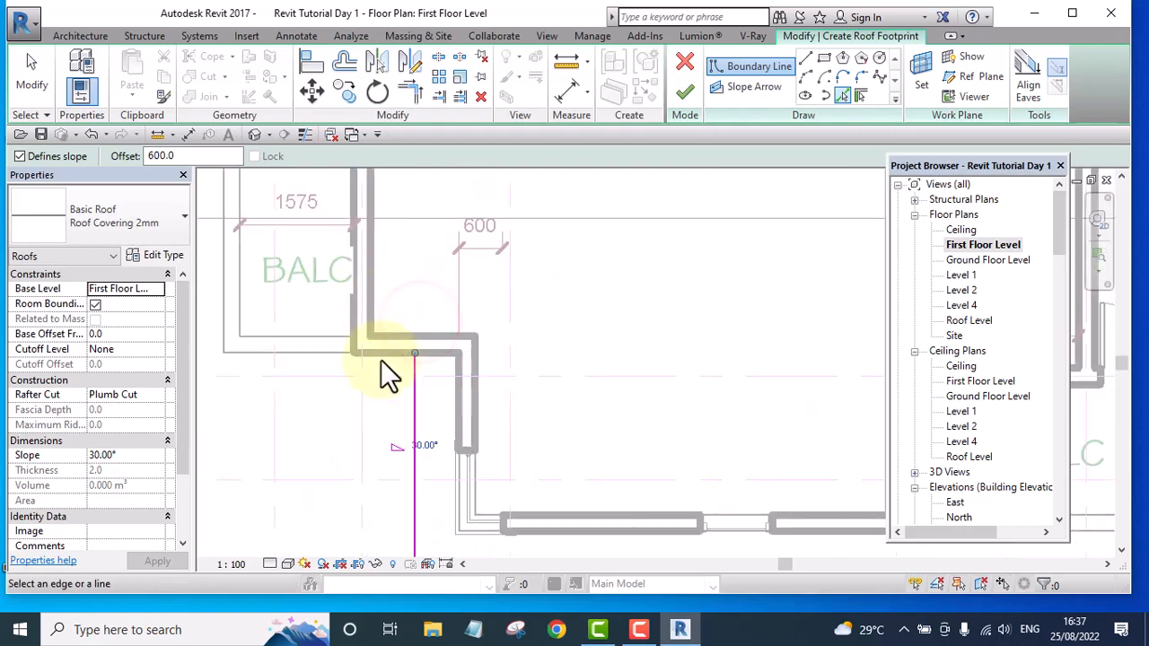
{"action": "left_click", "coordinate": [391, 346]}
{"action": "scroll", "coordinate": [400, 378], "scroll_direction": "down", "scroll_amount": 5}
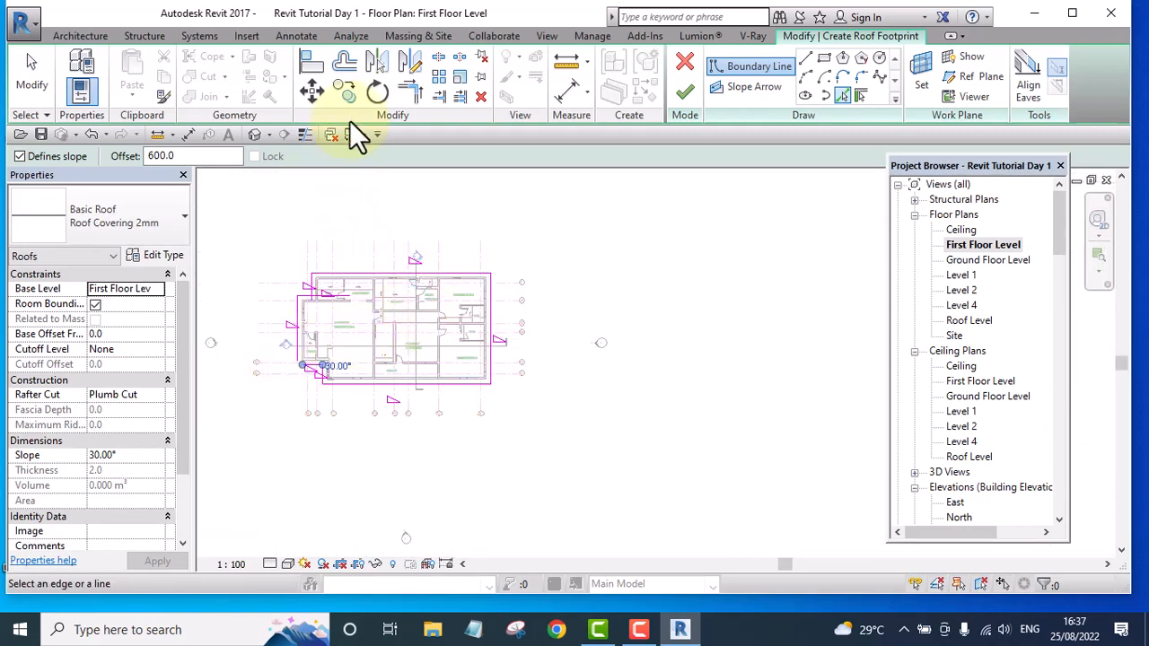
- Trim the boundary line north of the master bedroom and the line west of the toilet to a corner with Trim/Extend to Corner
{"action": "left_click", "coordinate": [411, 99]}
{"action": "scroll", "coordinate": [303, 377], "scroll_direction": "up", "scroll_amount": 2}
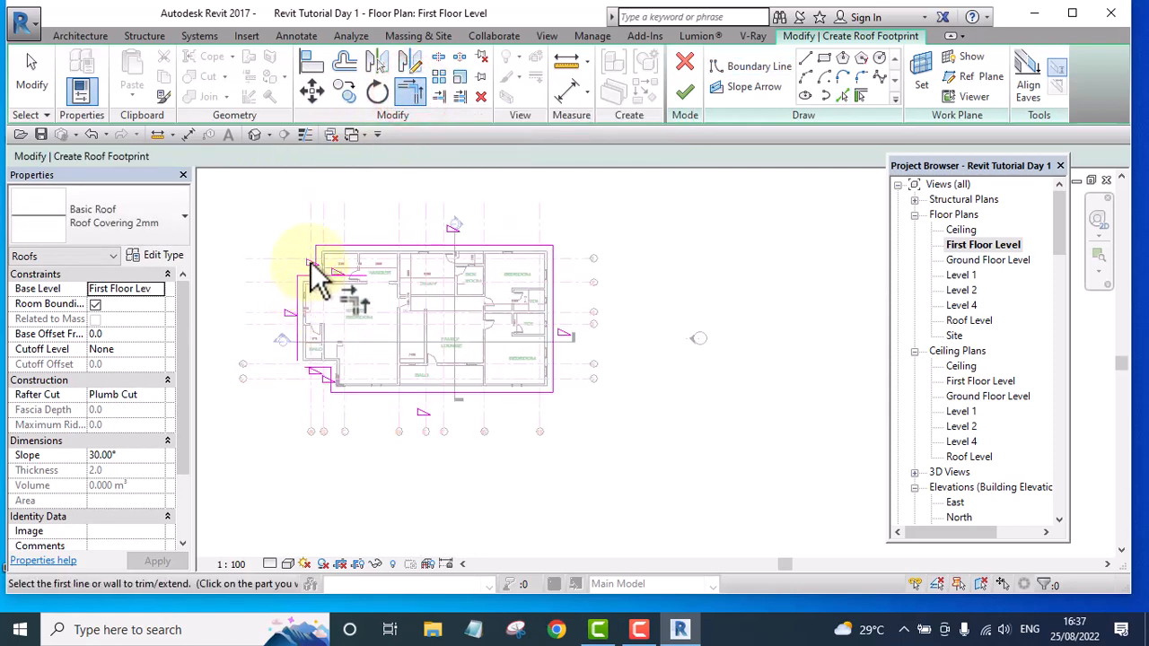
{"action": "scroll", "coordinate": [314, 281], "scroll_direction": "up", "scroll_amount": 3}
{"action": "left_click", "coordinate": [307, 278]}
{"action": "left_click", "coordinate": [338, 250]}
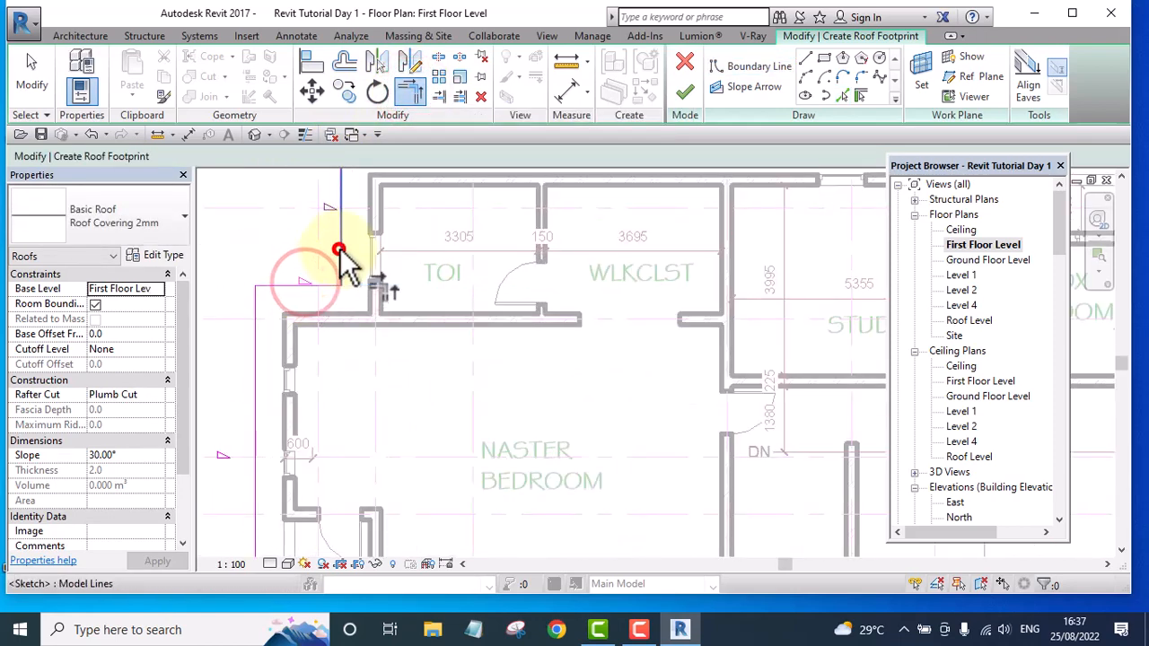
- Join the west boundary line to the line south of the master bedroom's balcony in a corner, closing the outline, and end the trim command
{"action": "scroll", "coordinate": [341, 257], "scroll_direction": "down", "scroll_amount": 4}
{"action": "scroll", "coordinate": [308, 354], "scroll_direction": "up", "scroll_amount": 5}
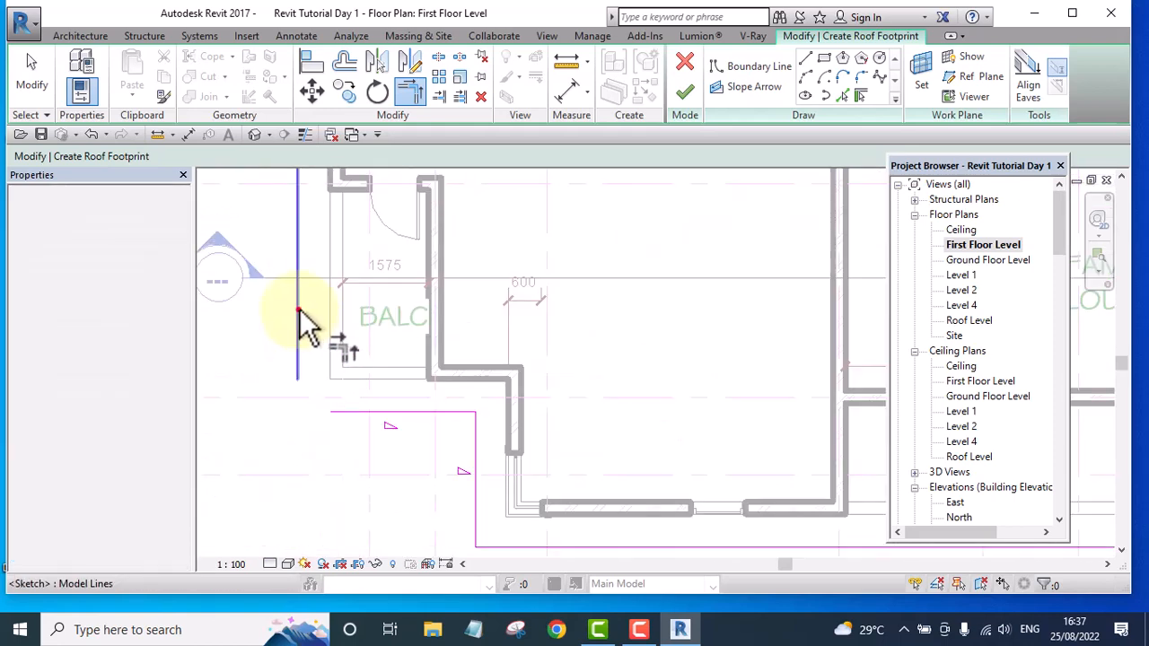
{"action": "left_click", "coordinate": [299, 309]}
{"action": "left_click", "coordinate": [363, 412]}
{"action": "middle_click_drag", "start_coordinate": [441, 470], "coordinate": [281, 312]}
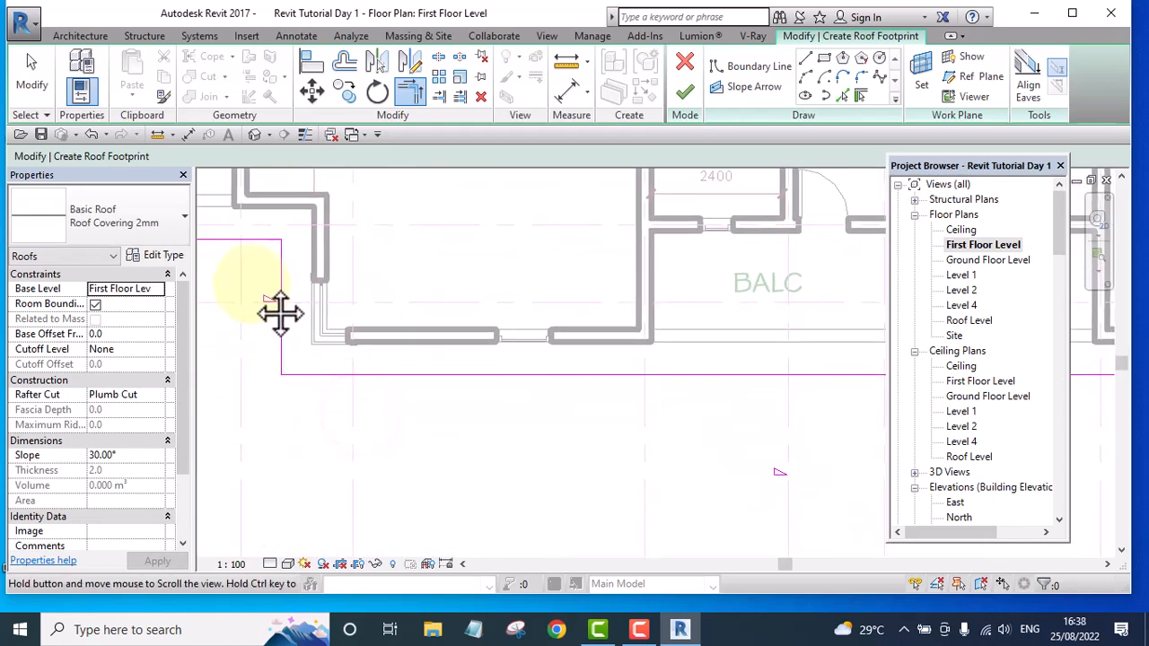
{"action": "scroll", "coordinate": [244, 361], "scroll_direction": "down", "scroll_amount": 4}
{"action": "scroll", "coordinate": [508, 334], "scroll_direction": "up", "scroll_amount": 1}
{"action": "middle_click_drag", "start_coordinate": [510, 332], "coordinate": [612, 492]}
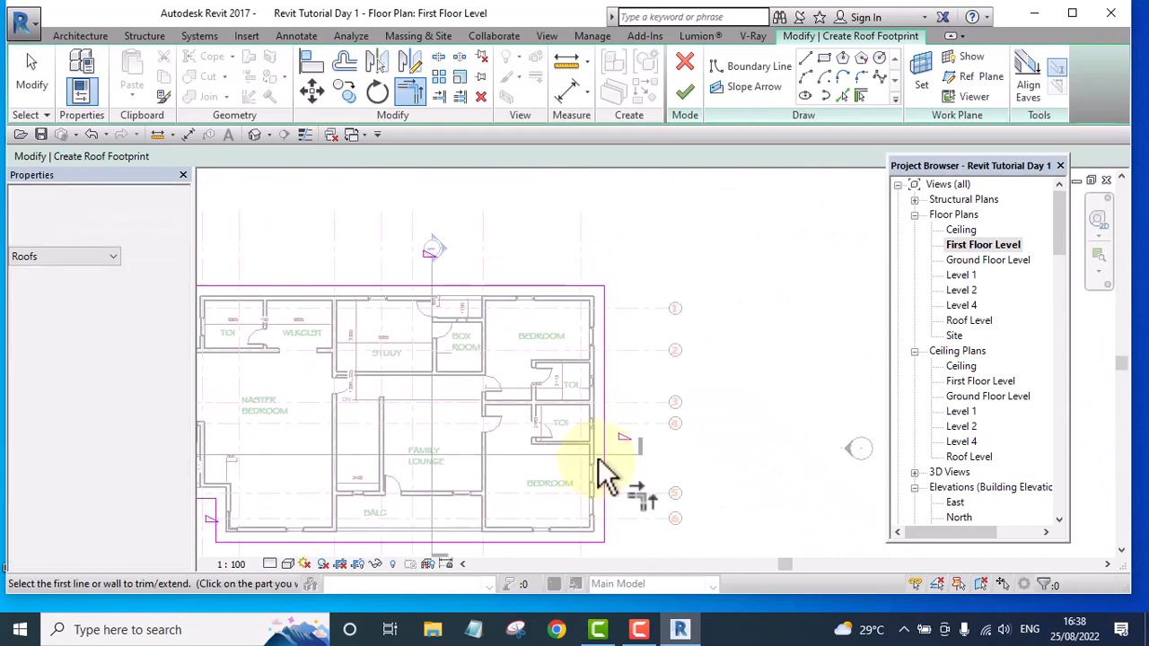
{"action": "scroll", "coordinate": [588, 260], "scroll_direction": "up", "scroll_amount": 2}
{"action": "right_click", "coordinate": [614, 236]}
{"action": "left_click", "coordinate": [618, 243]}
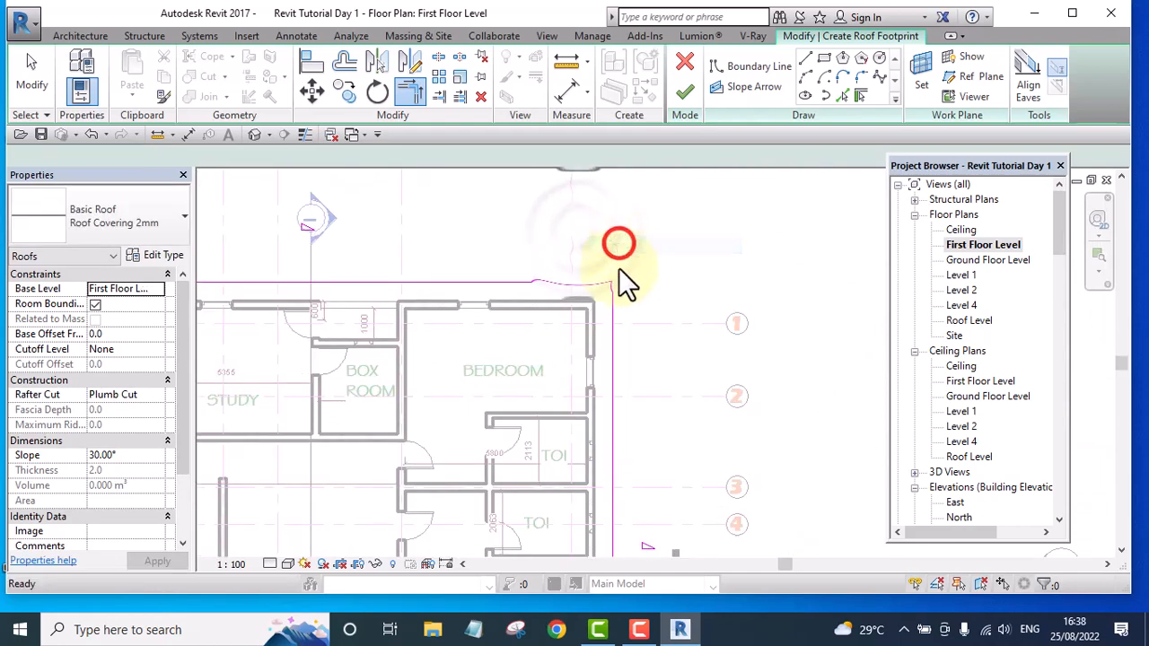
{"action": "scroll", "coordinate": [630, 381], "scroll_direction": "down", "scroll_amount": 5}
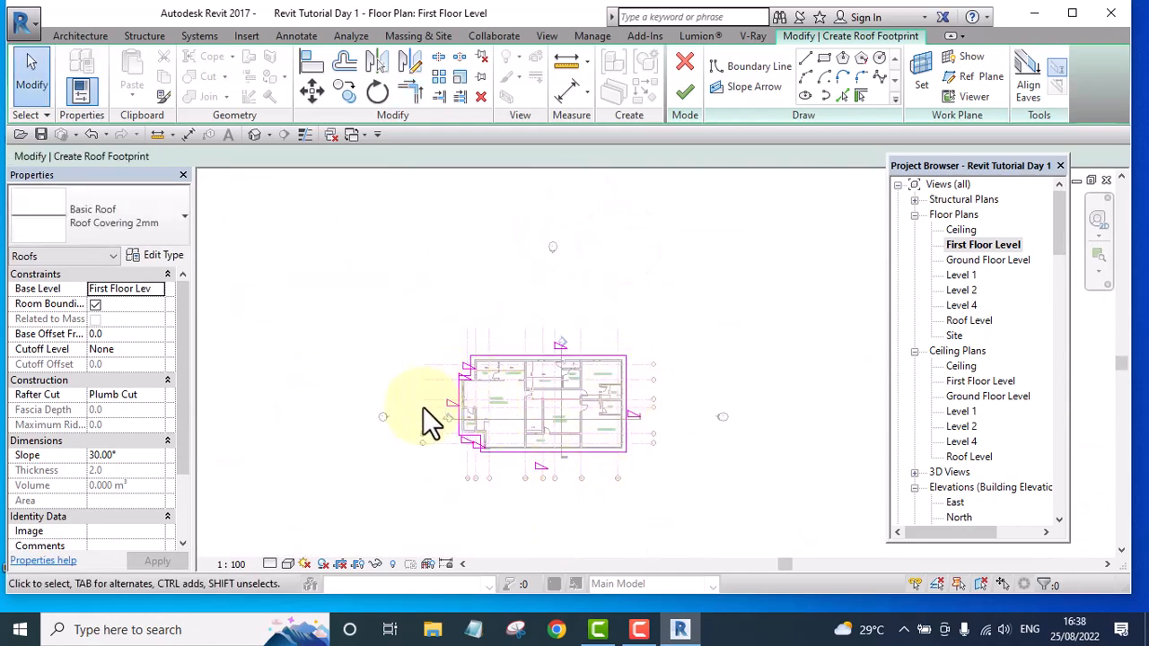
- Select all the roof boundary lines, set their slope to 40°, and finish the roof footprint
{"action": "scroll", "coordinate": [443, 433], "scroll_direction": "up", "scroll_amount": 1}
{"action": "middle_click_drag", "start_coordinate": [496, 462], "coordinate": [458, 416]}
{"action": "mouse_move", "coordinate": [342, 221]}
{"action": "left_mouse_down"}
{"action": "mouse_move", "coordinate": [757, 506]}
{"action": "mouse_move", "coordinate": [760, 522]}
{"action": "left_mouse_up"}
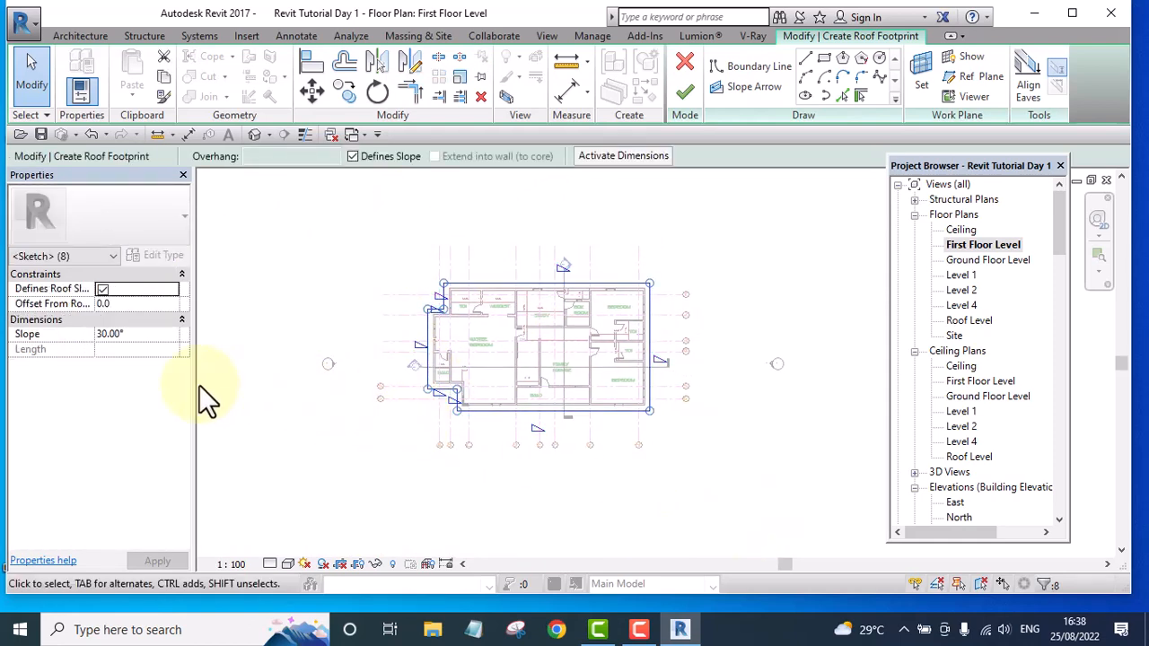
{"action": "left_click", "coordinate": [104, 332]}
{"action": "left_click", "coordinate": [107, 331]}
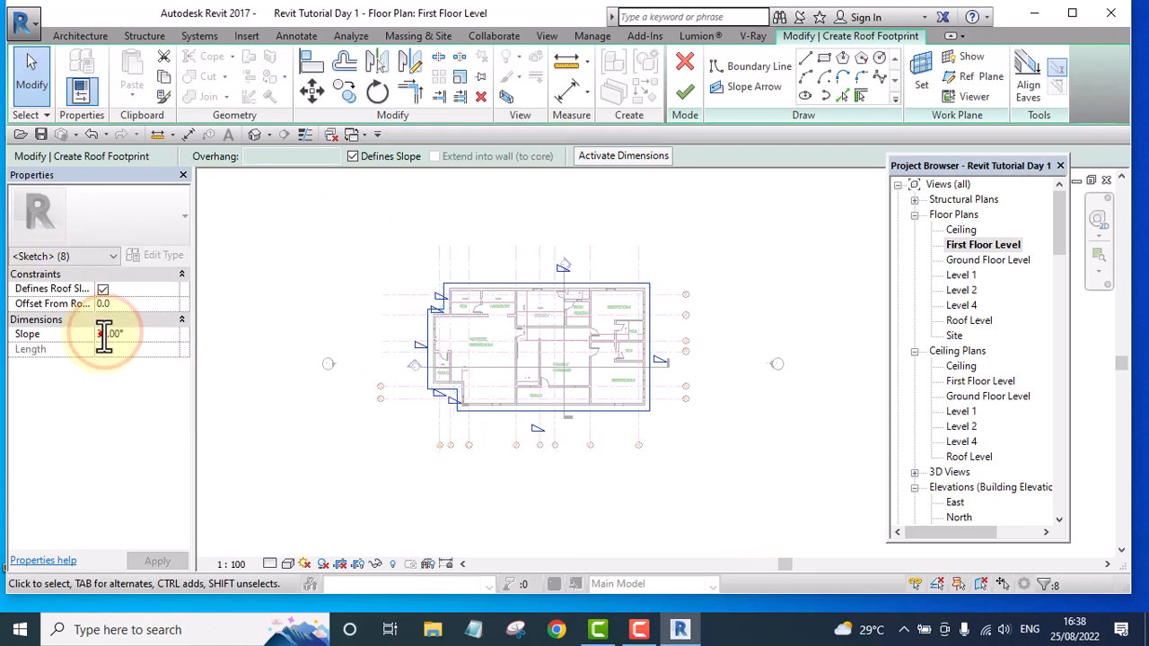
{"action": "left_click_drag", "start_coordinate": [101, 334], "coordinate": [73, 330]}
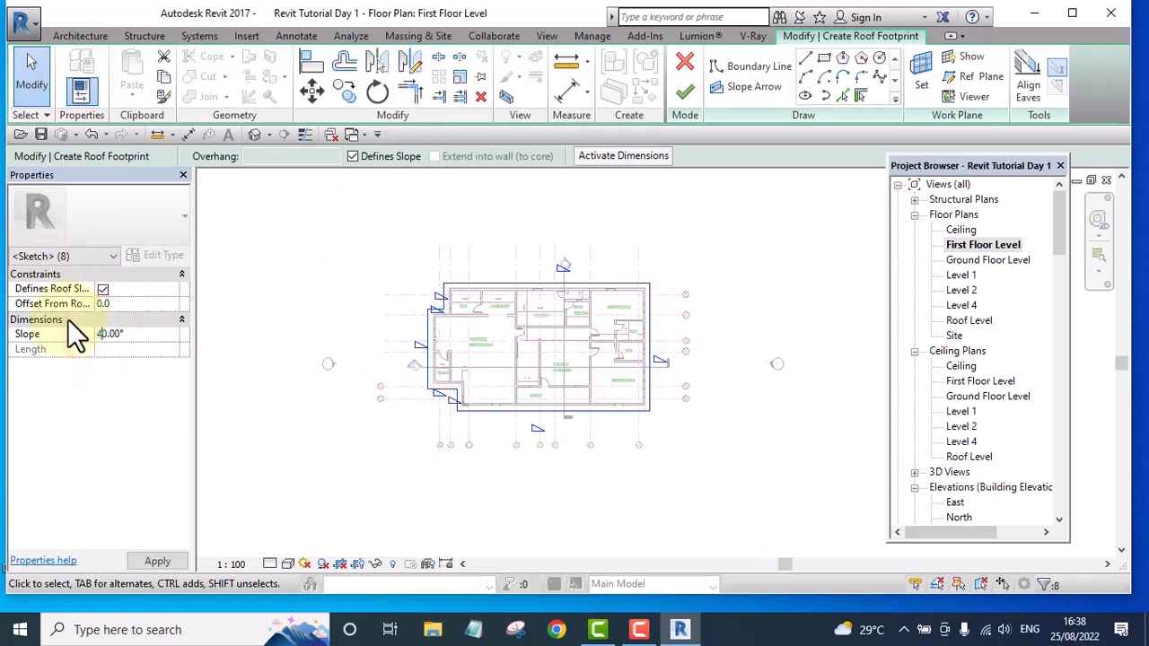
{"action": "left_click", "coordinate": [682, 92]}
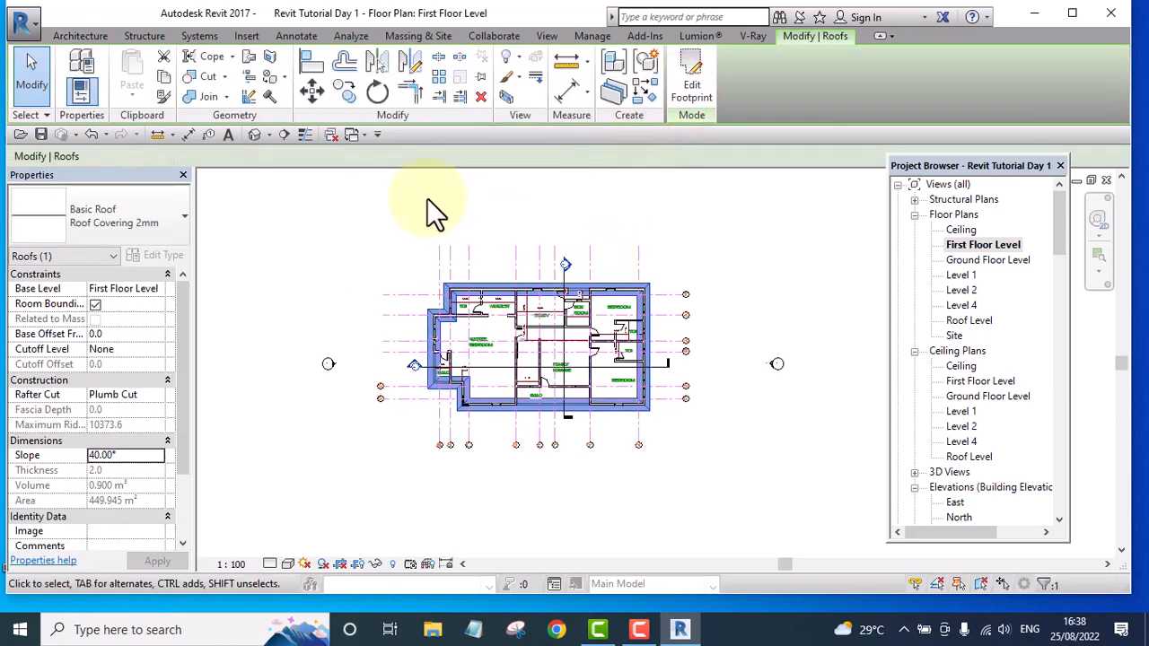
- Open the default 3D view and examine how the roof sits against the first-floor walls
{"action": "left_click", "coordinate": [254, 134]}
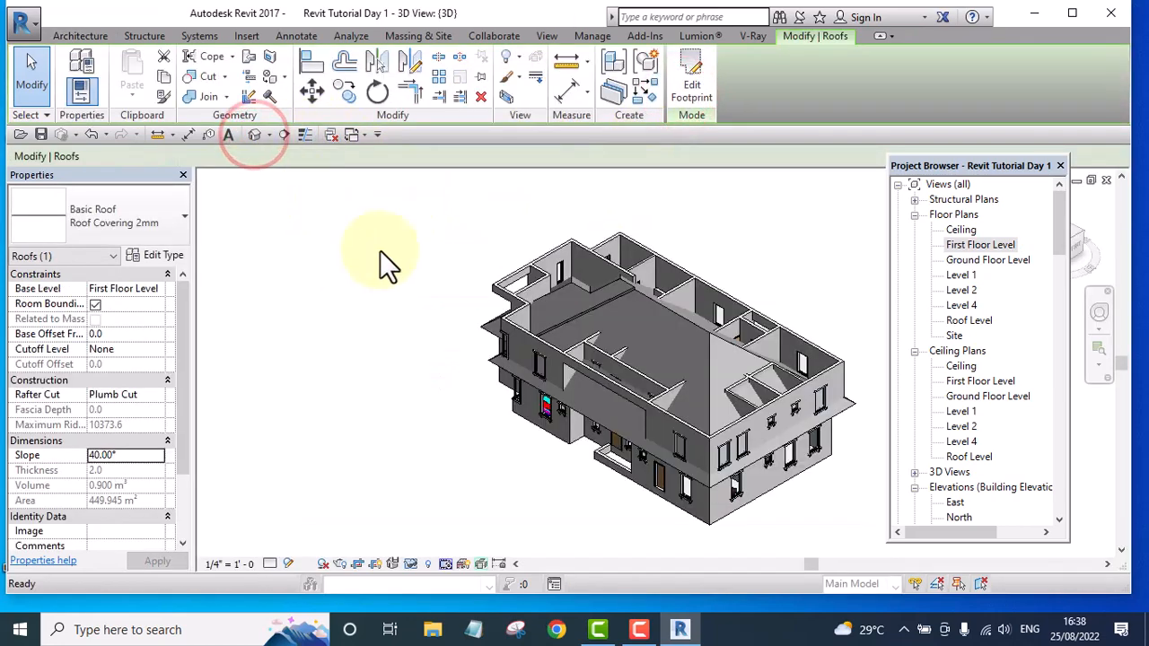
{"action": "scroll", "coordinate": [649, 336], "scroll_direction": "up", "scroll_amount": 5}
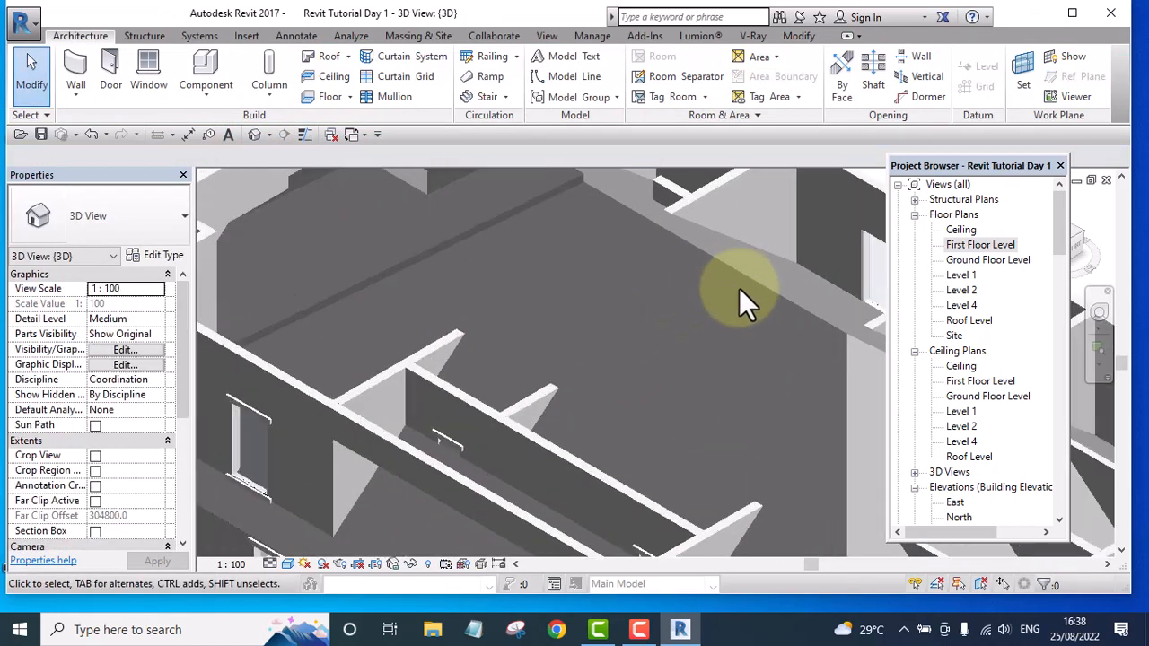
{"action": "scroll", "coordinate": [458, 367], "scroll_direction": "down", "scroll_amount": 4}
{"action": "scroll", "coordinate": [715, 383], "scroll_direction": "up", "scroll_amount": 5}
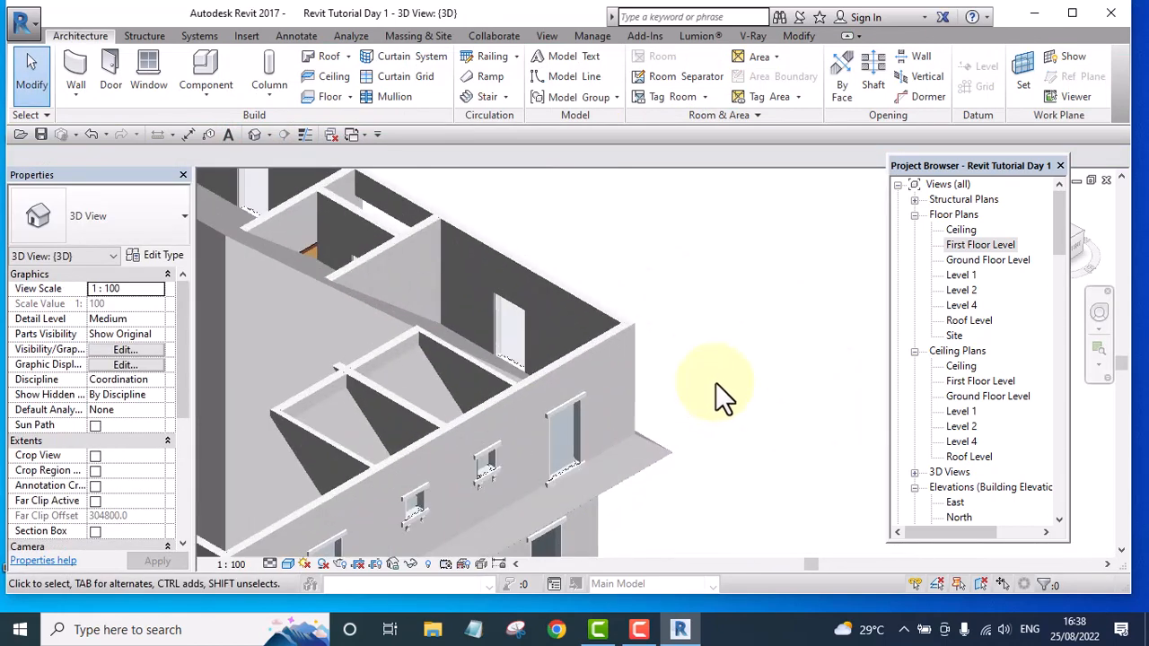
{"action": "scroll", "coordinate": [707, 407], "scroll_direction": "down", "scroll_amount": 3}
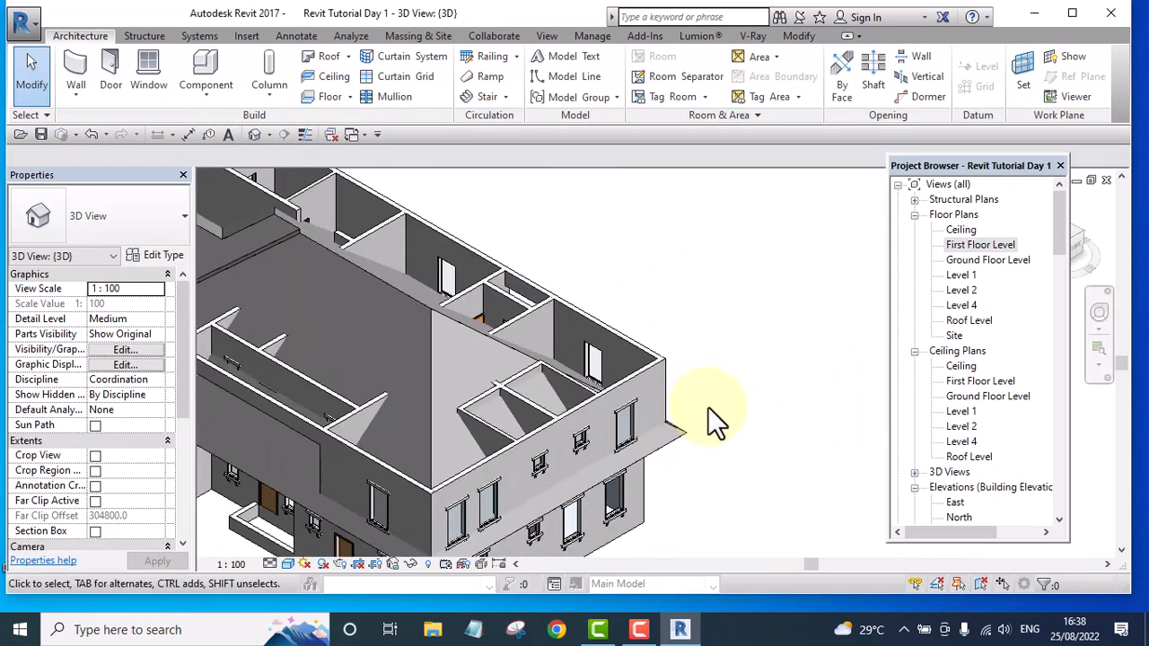
- Enable Use Render Appearance for the Roofing, Tile 2 material in the roof type's structure layer and confirm the type changes
{"action": "left_click", "coordinate": [673, 432]}
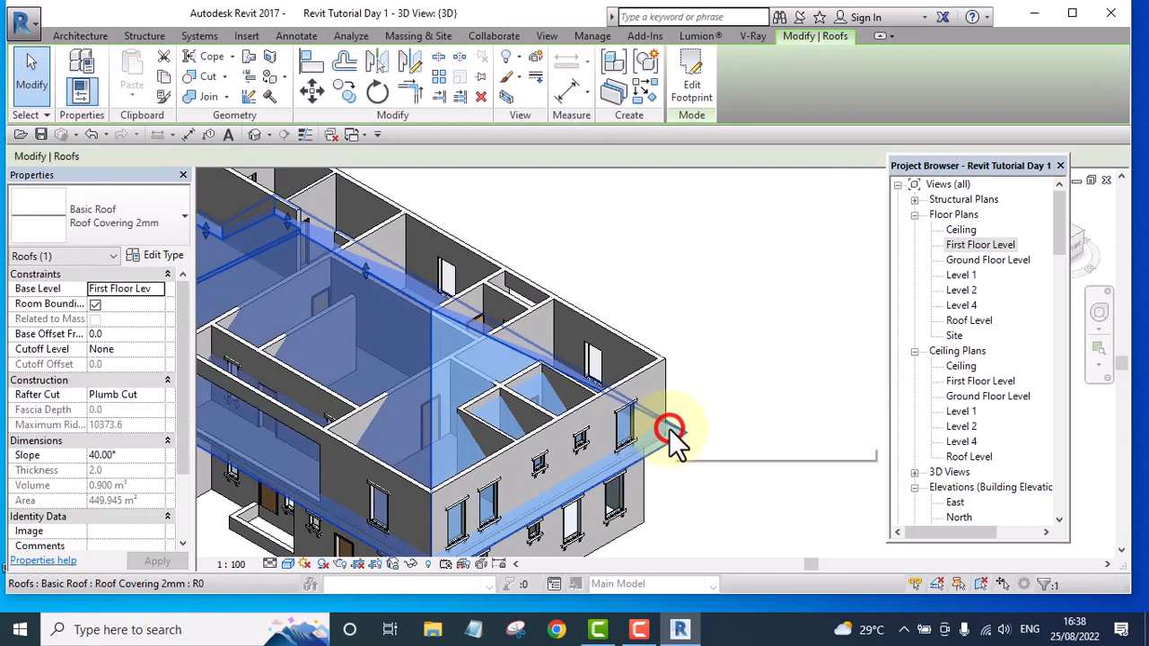
{"action": "left_click", "coordinate": [162, 255]}
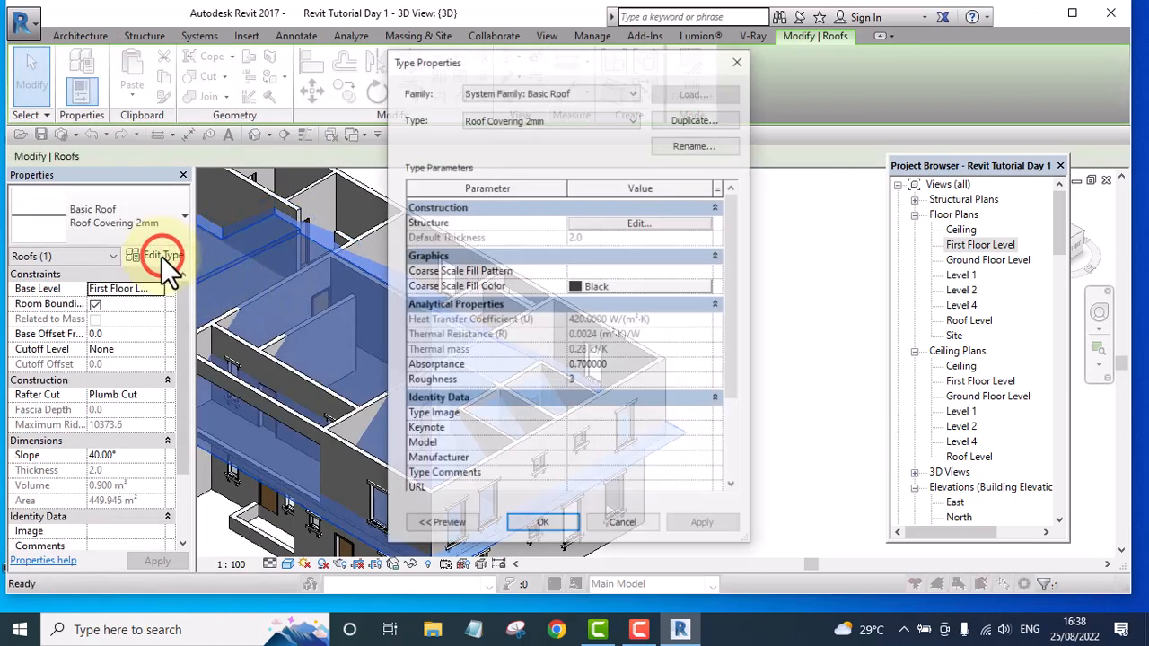
{"action": "left_click", "coordinate": [648, 226]}
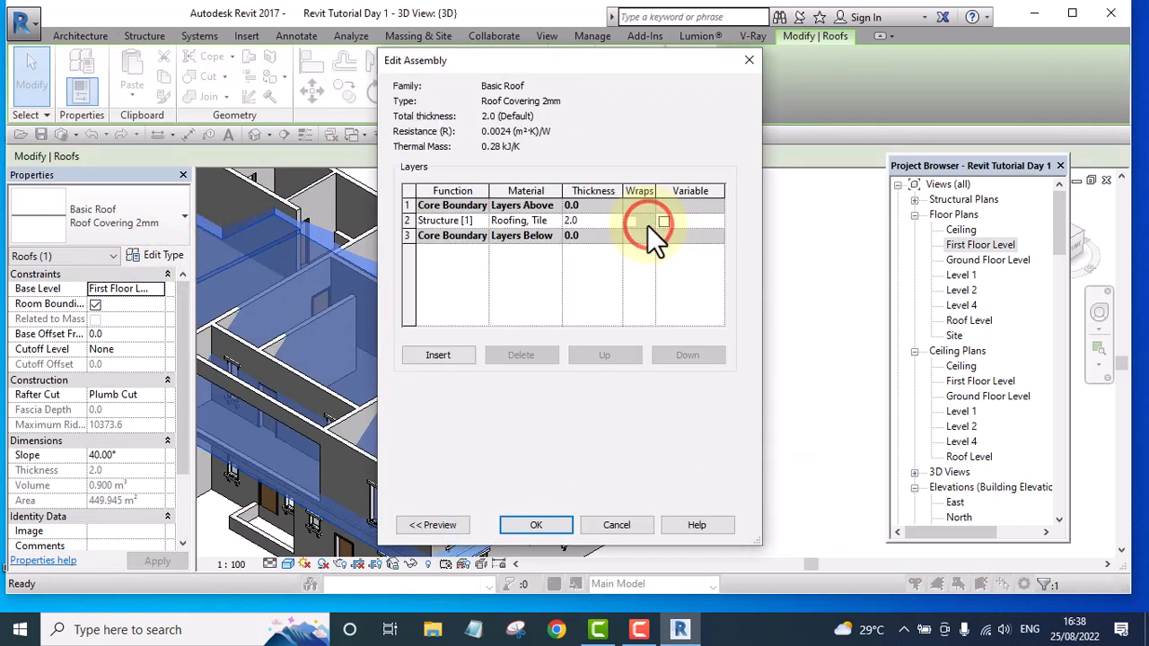
{"action": "left_click", "coordinate": [554, 221]}
{"action": "left_click", "coordinate": [555, 220]}
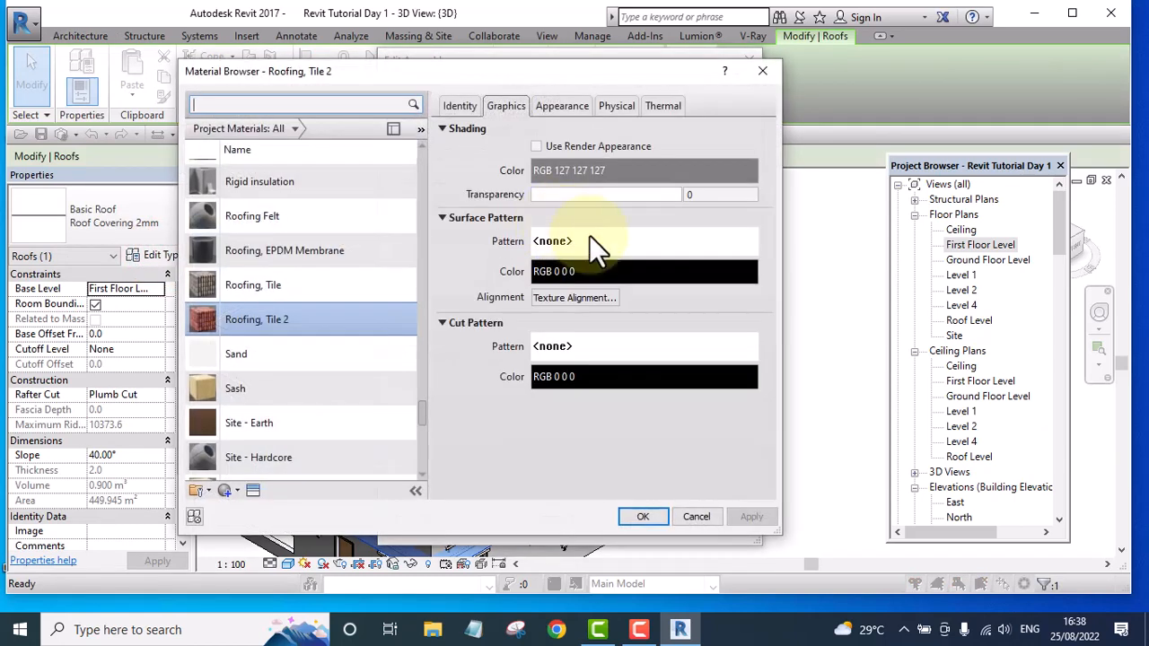
{"action": "left_click", "coordinate": [535, 144]}
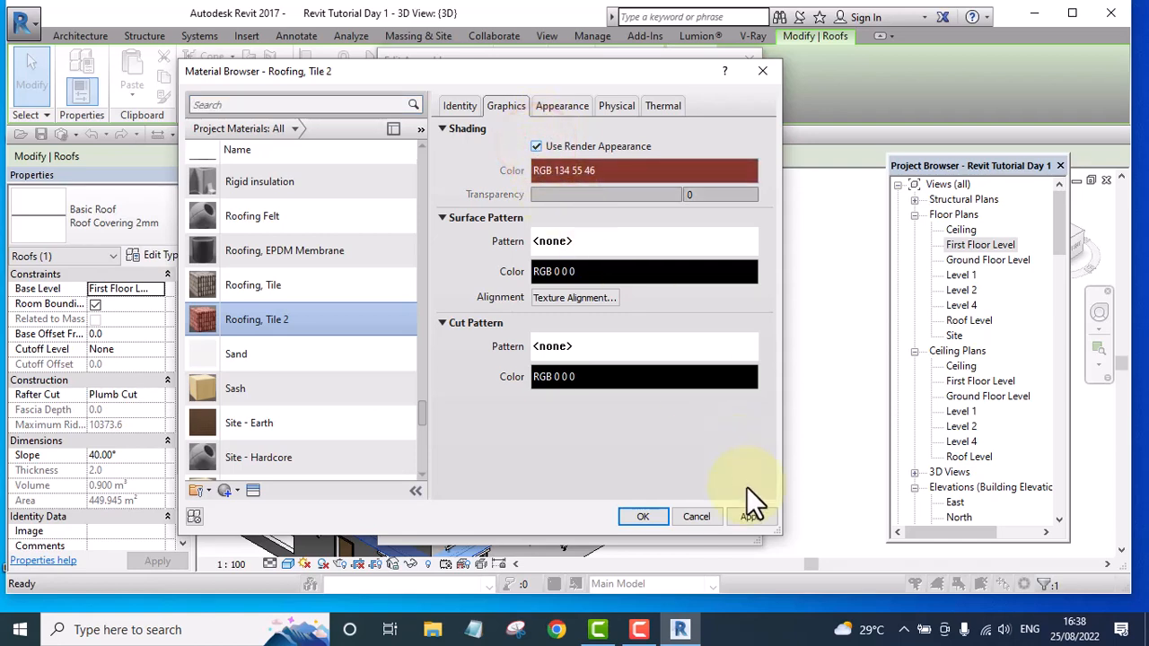
{"action": "left_click", "coordinate": [750, 517]}
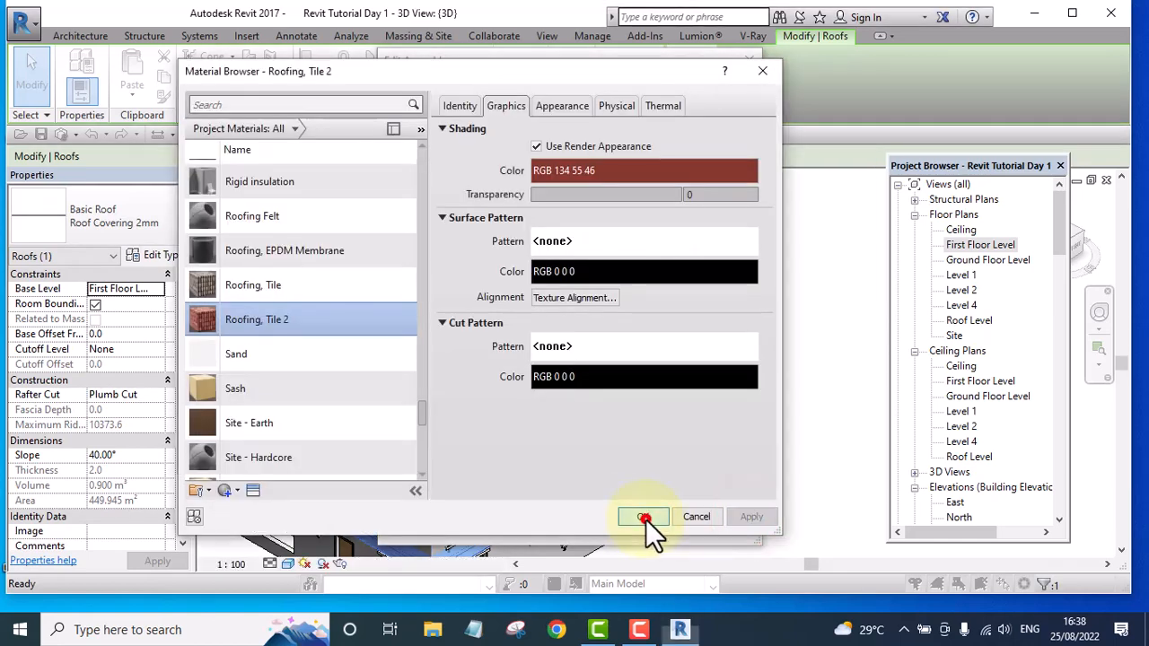
{"action": "left_click", "coordinate": [645, 519]}
{"action": "left_click", "coordinate": [544, 525]}
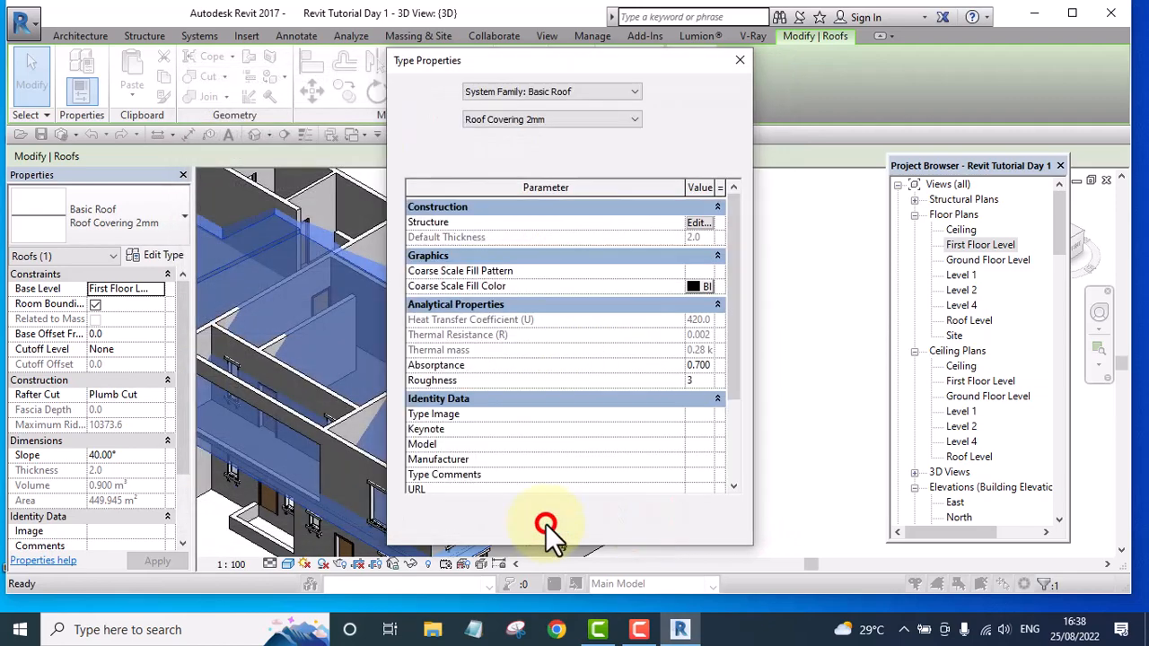
{"action": "left_click", "coordinate": [545, 525]}
{"action": "left_click", "coordinate": [798, 438]}
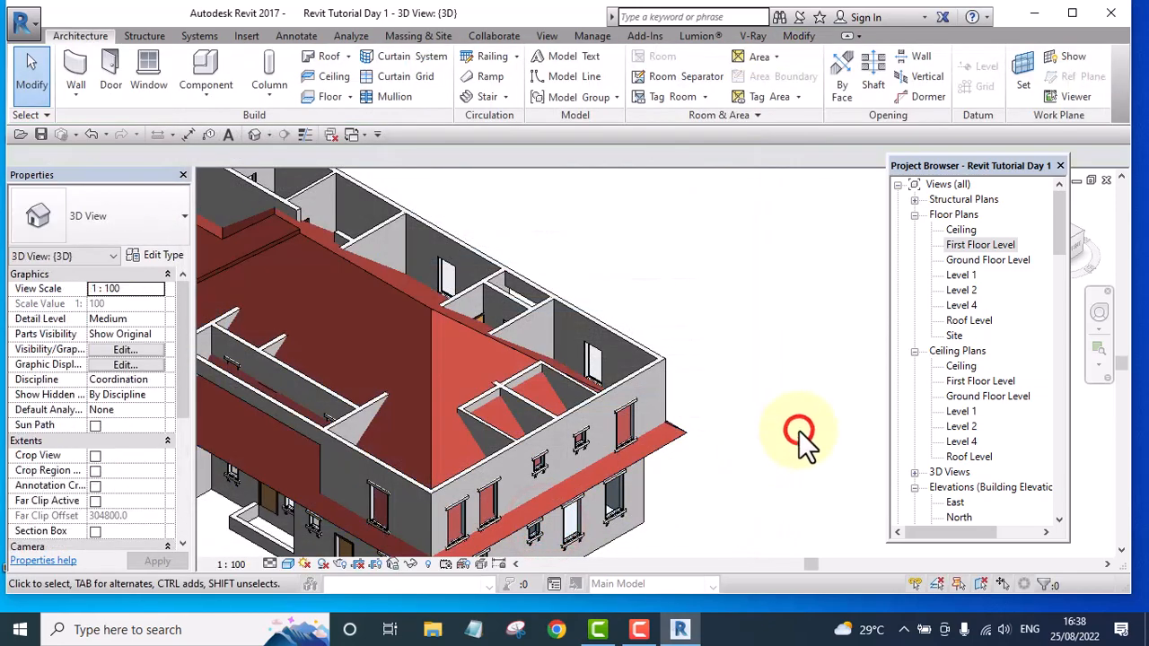
- Open the East elevation view to show the roof's height against the building levels
{"action": "scroll", "coordinate": [799, 430], "scroll_direction": "down", "scroll_amount": 5}
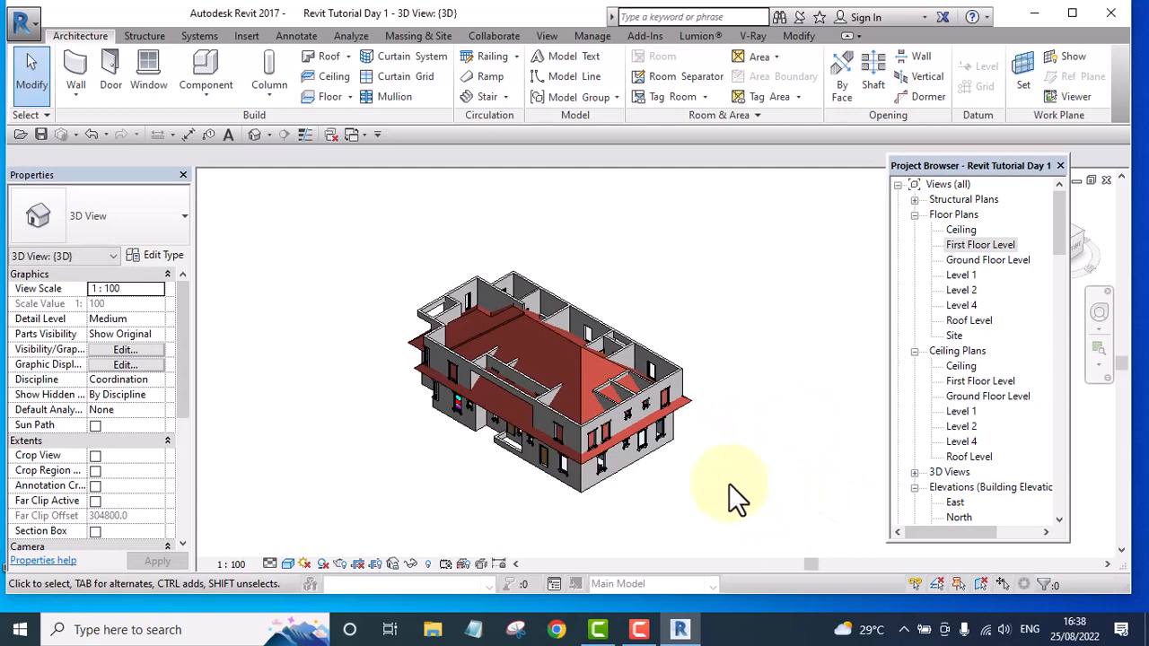
{"action": "scroll", "coordinate": [684, 415], "scroll_direction": "up", "scroll_amount": 3}
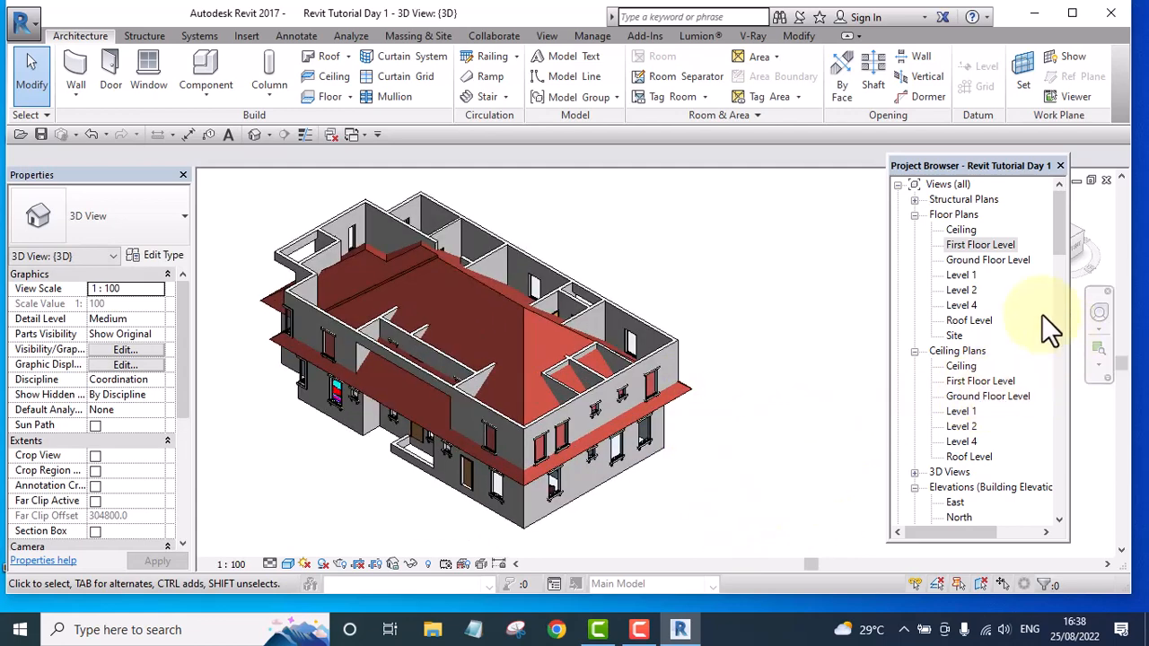
{"action": "left_click_drag", "start_coordinate": [1054, 228], "coordinate": [1065, 207]}
{"action": "left_click", "coordinate": [981, 244]}
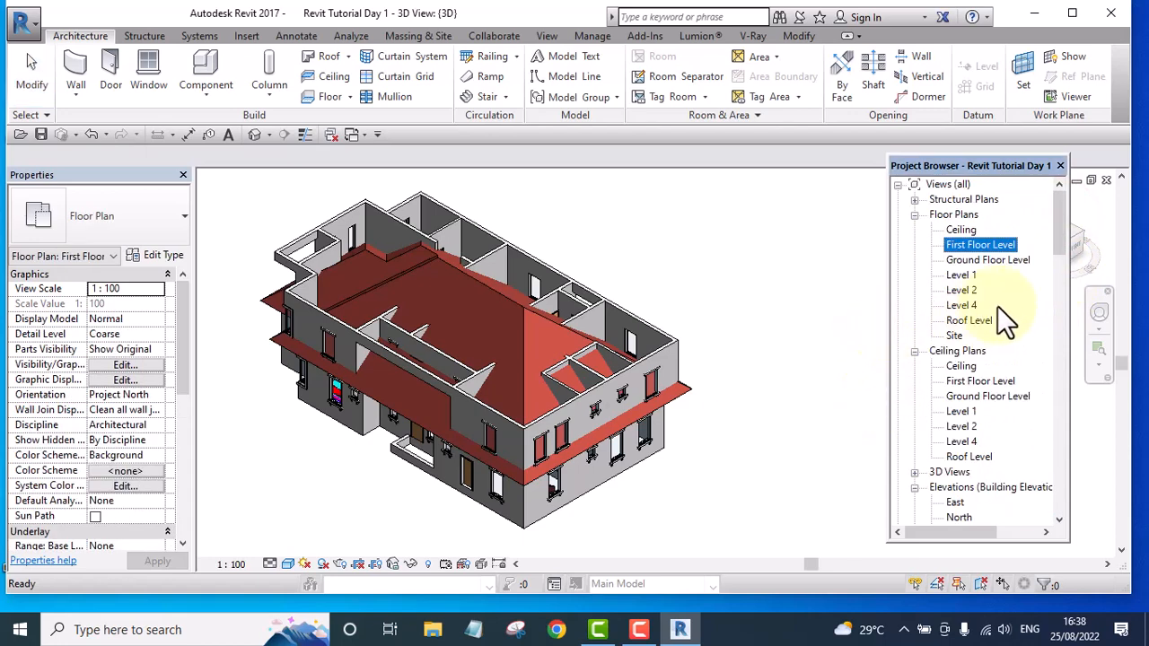
{"action": "scroll", "coordinate": [962, 449], "scroll_direction": "down", "scroll_amount": 3}
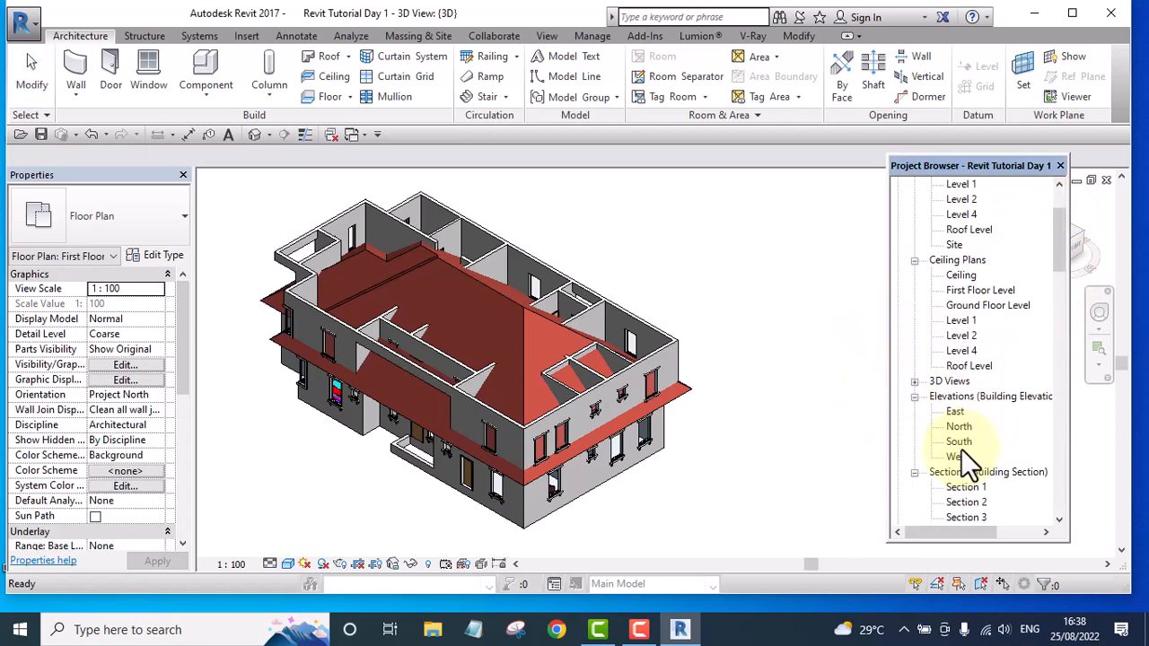
{"action": "left_click", "coordinate": [953, 411]}
{"action": "double_click", "coordinate": [954, 410]}
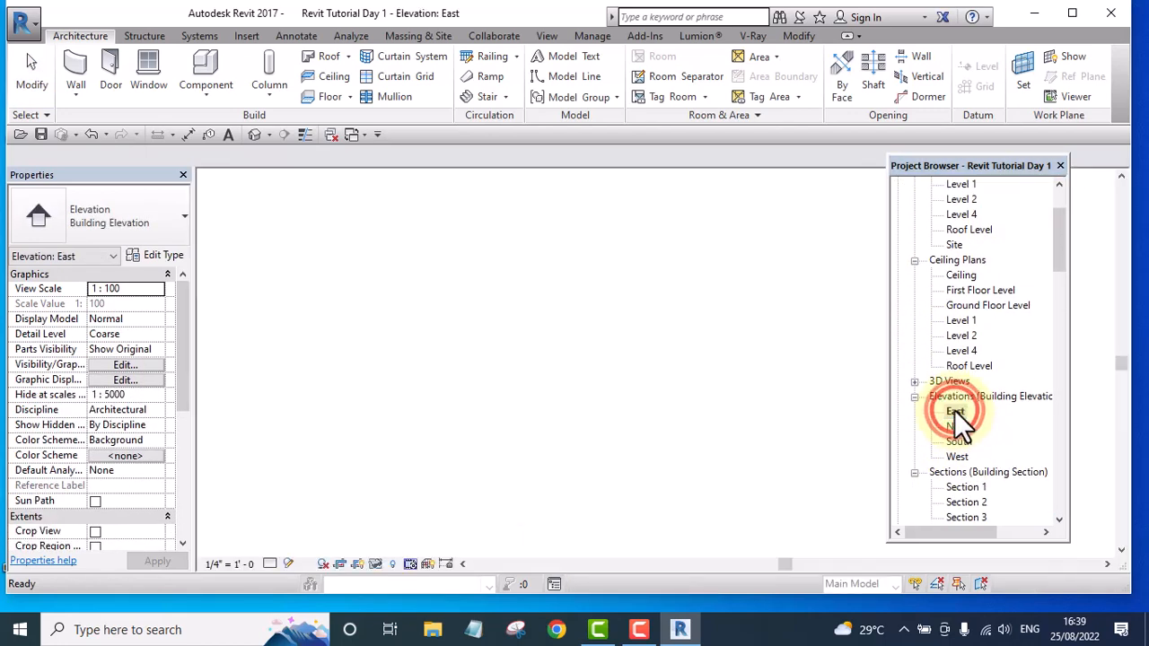
{"action": "scroll", "coordinate": [560, 374], "scroll_direction": "down", "scroll_amount": 1}
{"action": "mouse_move", "coordinate": [728, 331]}
{"action": "middle_mouse_down"}
{"action": "mouse_move", "coordinate": [673, 374]}
{"action": "mouse_move", "coordinate": [531, 338]}
{"action": "middle_mouse_up"}
{"action": "scroll", "coordinate": [530, 337], "scroll_direction": "up", "scroll_amount": 1}
- Move the roof straight up from its eave corner near the First Floor Level to the Ceiling level at 7950
{"action": "left_click", "coordinate": [532, 309]}
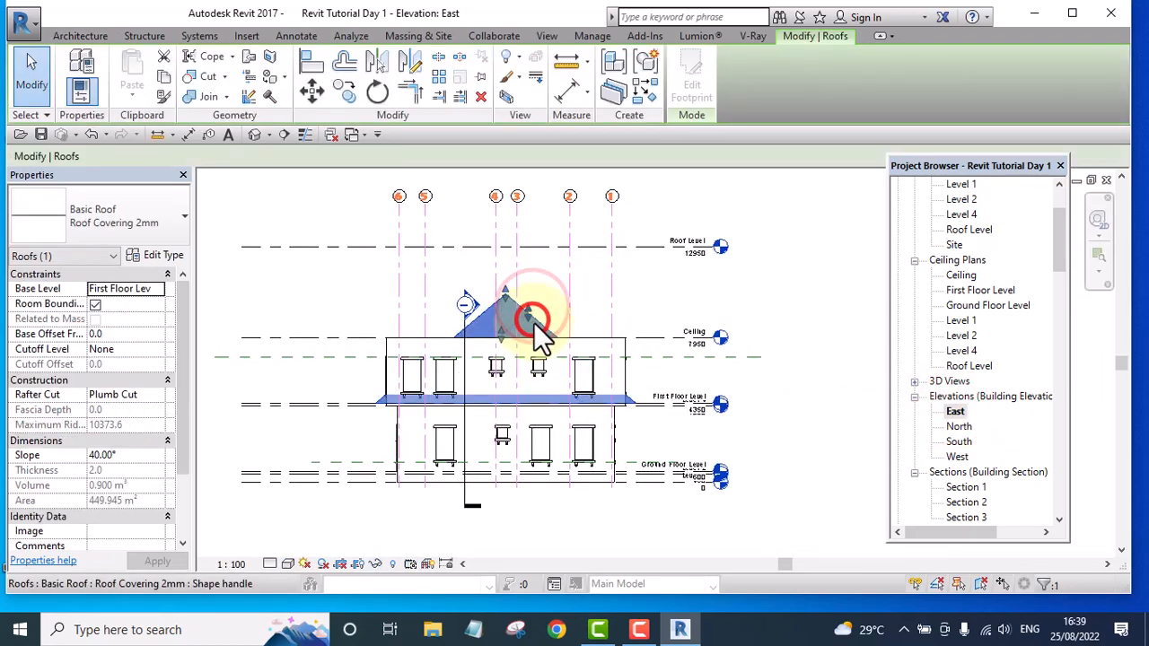
{"action": "left_click", "coordinate": [314, 94]}
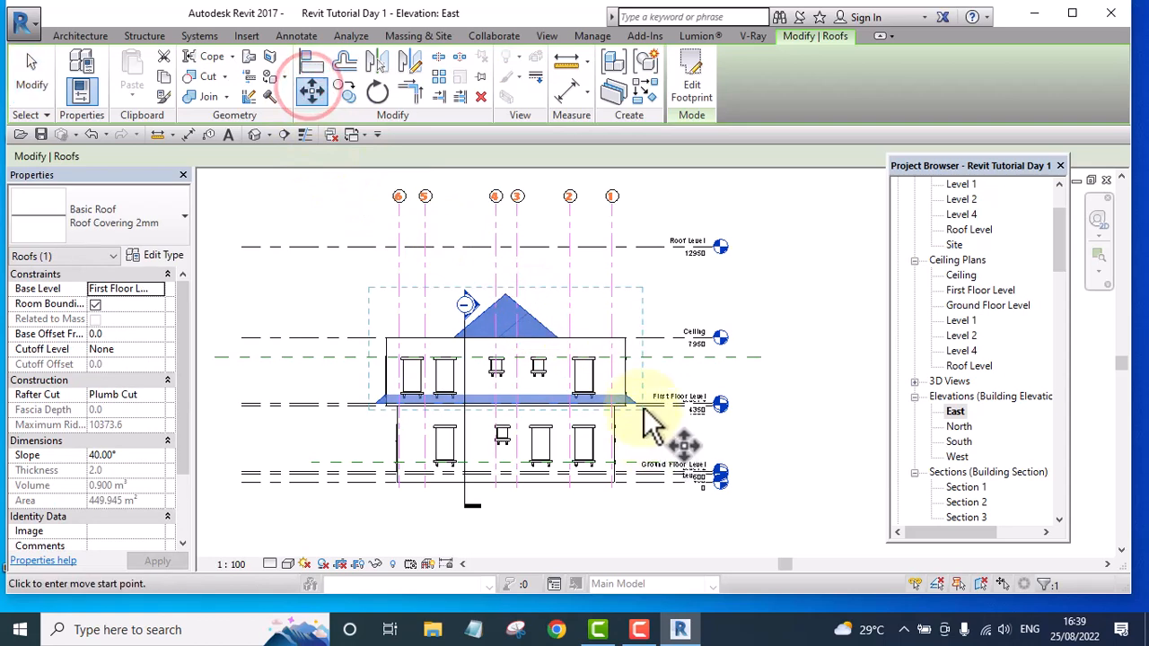
{"action": "scroll", "coordinate": [665, 422], "scroll_direction": "up", "scroll_amount": 3}
{"action": "left_click", "coordinate": [625, 386]}
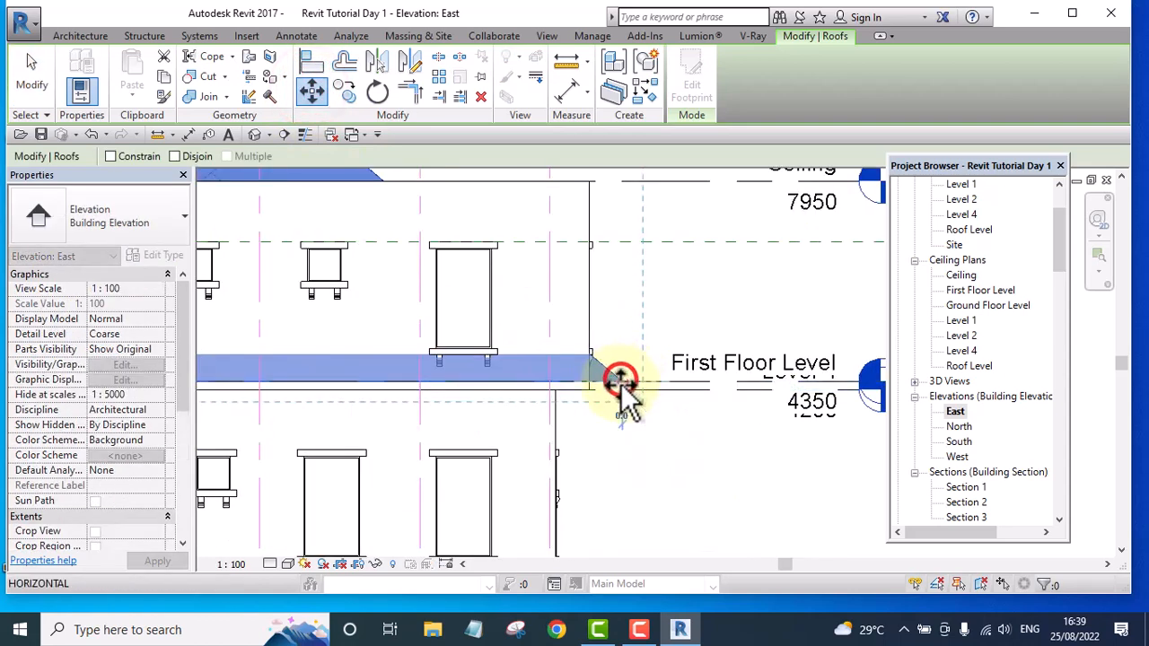
{"action": "scroll", "coordinate": [625, 386], "scroll_direction": "down", "scroll_amount": 3}
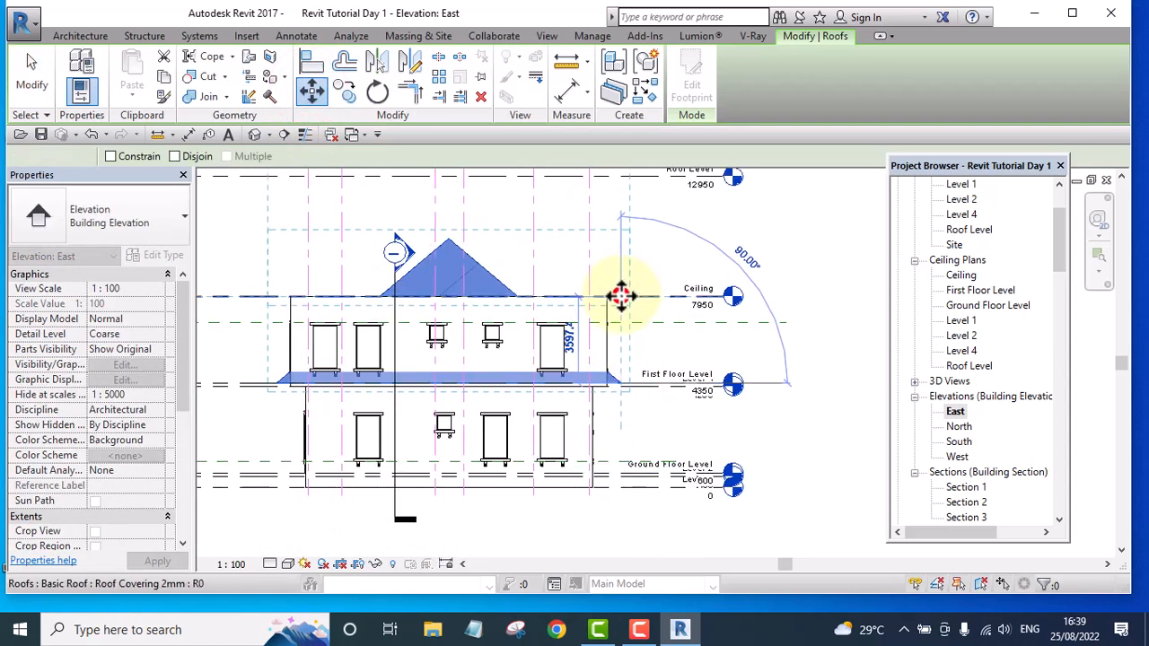
{"action": "left_click", "coordinate": [623, 292]}
- Nudge the roof upward in three small increments to a base offset of 3897.4, slightly above the Ceiling level
{"action": "middle_click_drag", "start_coordinate": [651, 292], "coordinate": [646, 381]}
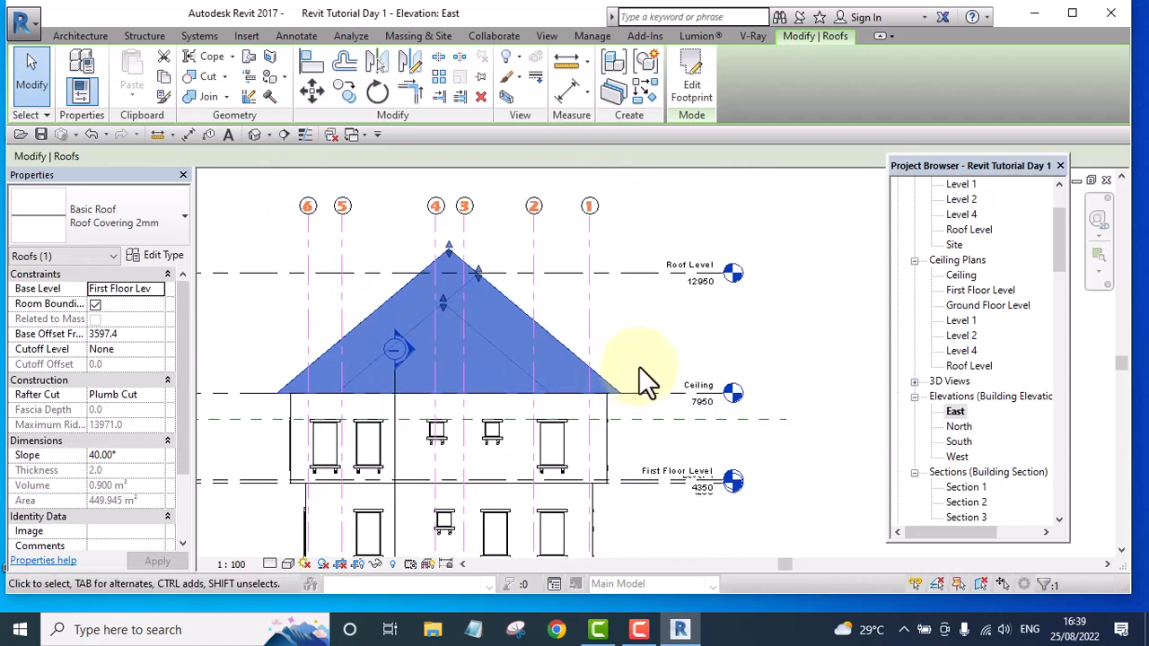
{"action": "key", "text": "Up"}
{"action": "key", "text": "Up"}
{"action": "key", "text": "Up"}
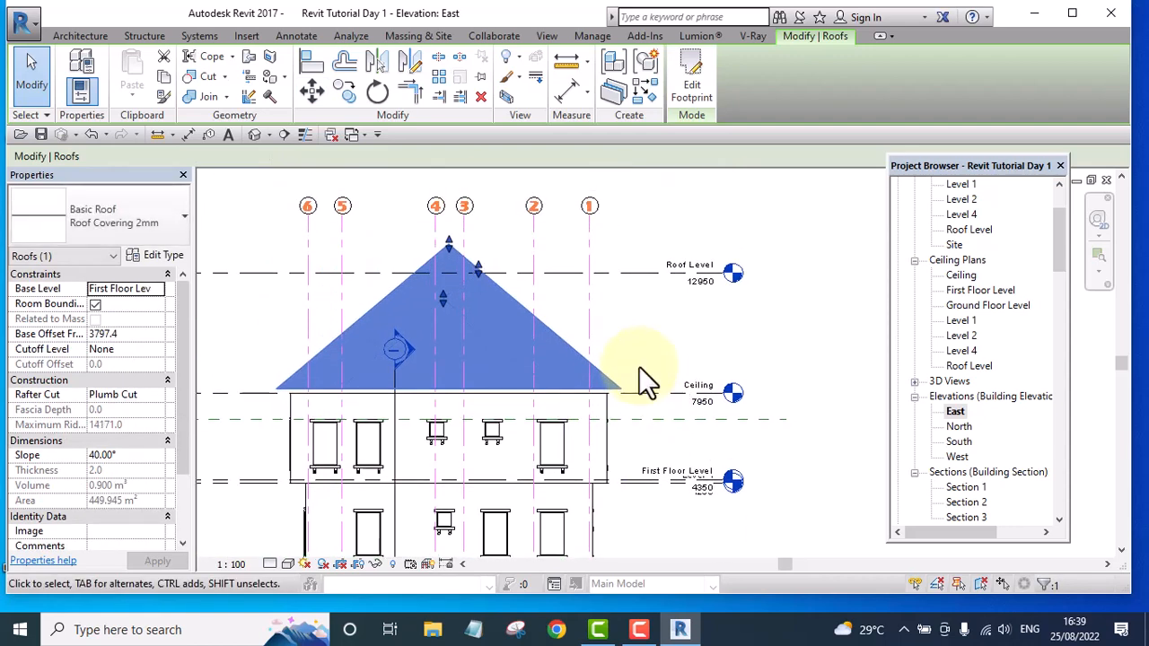
- Open the default 3D view and examine the raised roof's hips, valleys and eaves from several sides of the house
{"action": "left_click", "coordinate": [254, 135]}
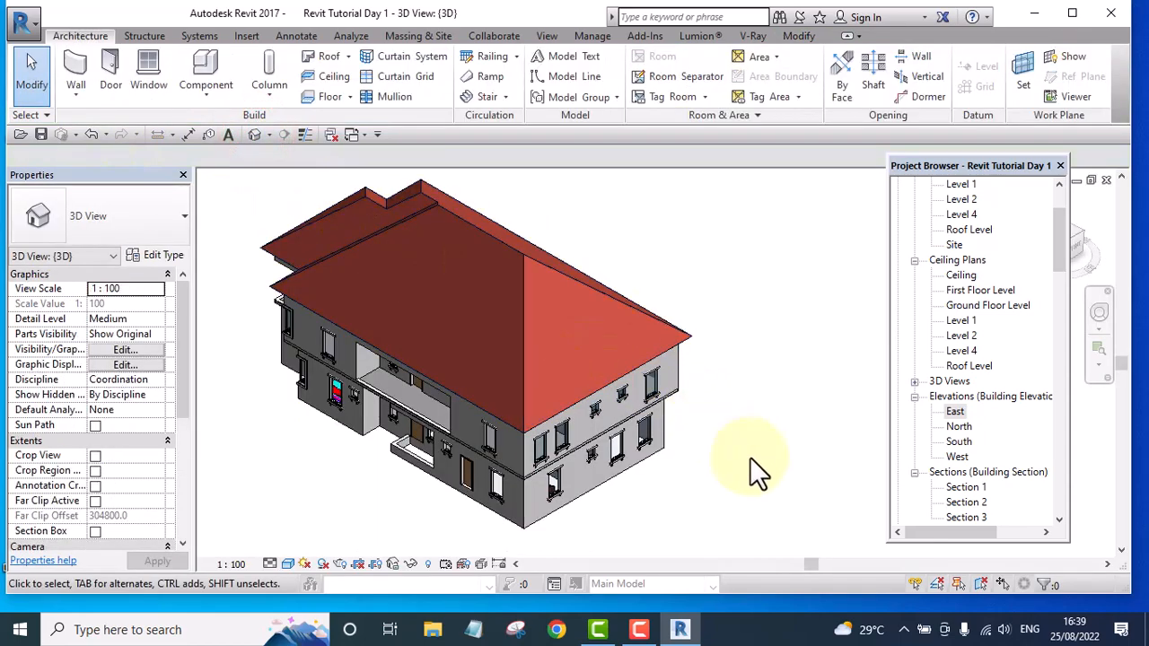
{"action": "middle_click_drag", "start_coordinate": [750, 457], "coordinate": [666, 443], "text": "shift"}
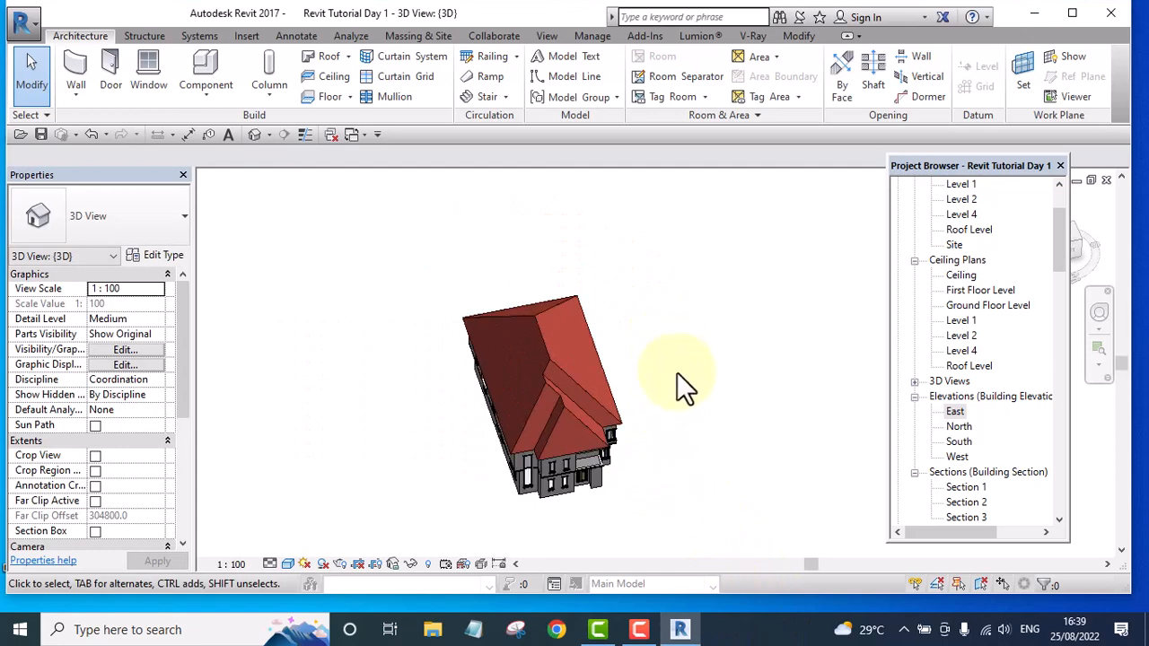
{"action": "middle_click_drag", "start_coordinate": [677, 387], "coordinate": [728, 266], "text": "shift"}
{"action": "scroll", "coordinate": [559, 385], "scroll_direction": "up", "scroll_amount": 8}
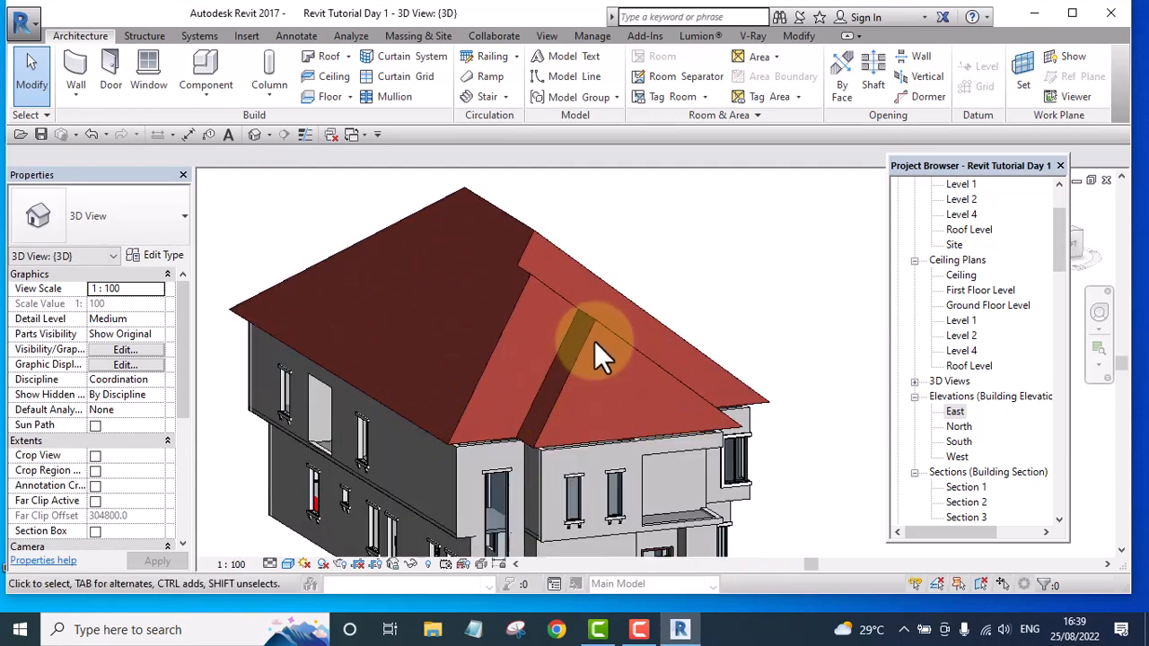
{"action": "scroll", "coordinate": [594, 341], "scroll_direction": "down", "scroll_amount": 4}
{"action": "middle_click_drag", "start_coordinate": [620, 437], "coordinate": [580, 431], "text": "shift"}
{"action": "scroll", "coordinate": [398, 358], "scroll_direction": "up", "scroll_amount": 4}
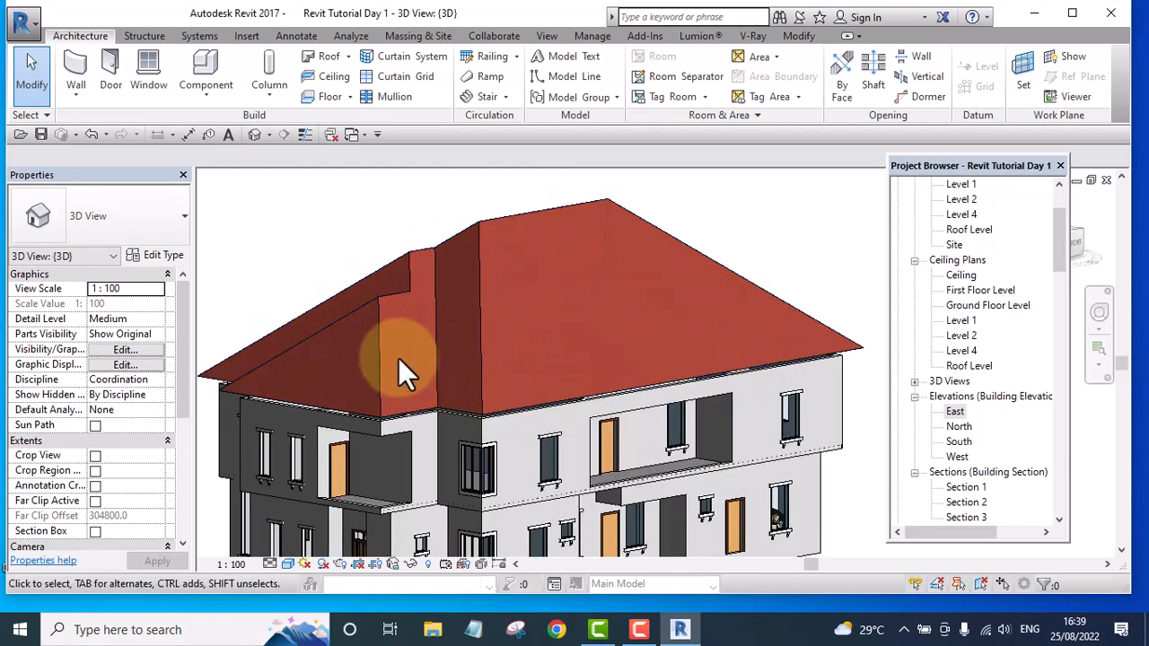
{"action": "scroll", "coordinate": [402, 357], "scroll_direction": "down", "scroll_amount": 4}
{"action": "middle_click_drag", "start_coordinate": [404, 360], "coordinate": [695, 422], "text": "shift"}
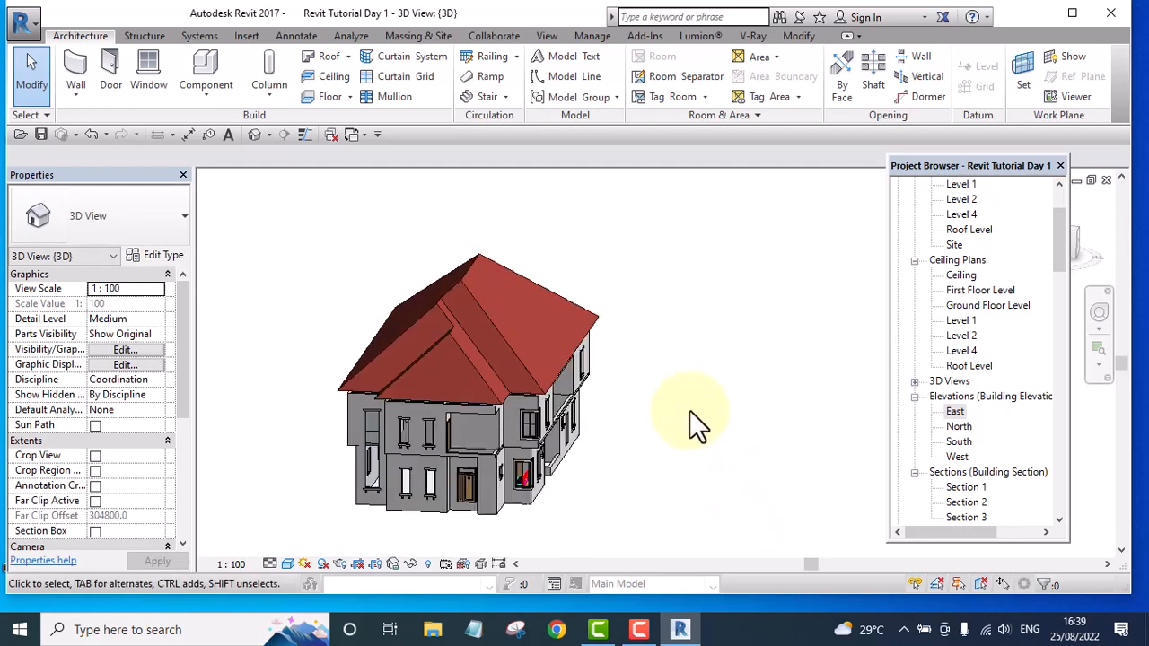
{"action": "scroll", "coordinate": [688, 415], "scroll_direction": "down", "scroll_amount": 2}
{"action": "scroll", "coordinate": [514, 333], "scroll_direction": "up", "scroll_amount": 3}
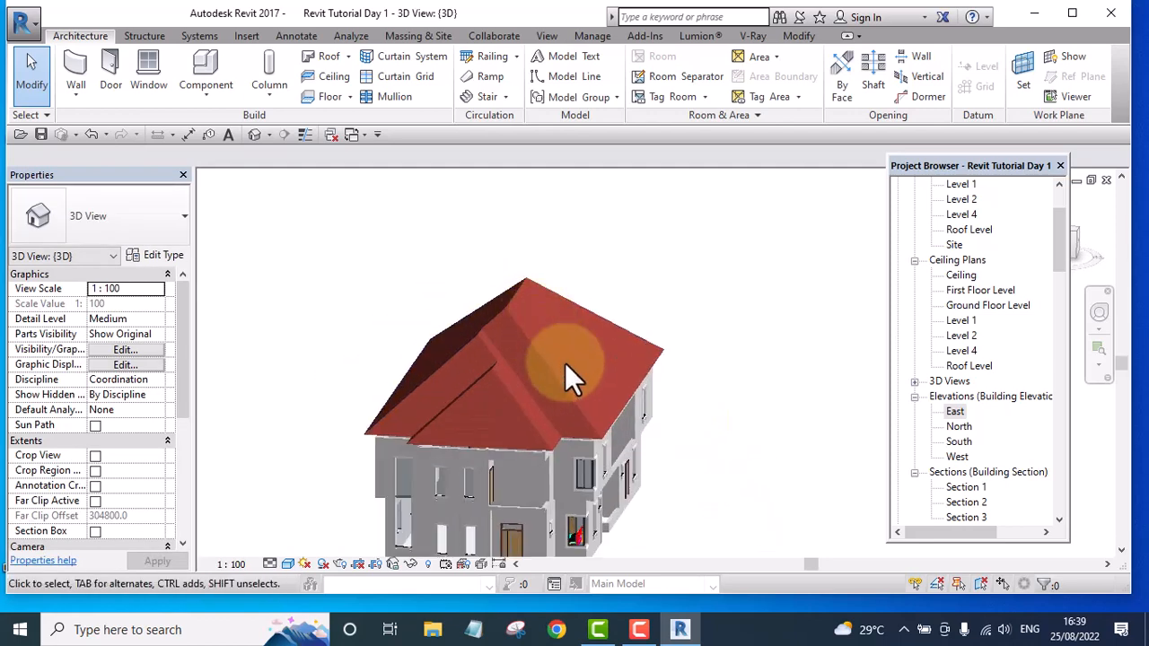
{"action": "scroll", "coordinate": [565, 362], "scroll_direction": "up", "scroll_amount": 1}
{"action": "scroll", "coordinate": [642, 391], "scroll_direction": "down", "scroll_amount": 1}
{"action": "middle_click_drag", "start_coordinate": [655, 465], "coordinate": [469, 355]}
{"action": "middle_click_drag", "start_coordinate": [730, 507], "coordinate": [671, 434]}
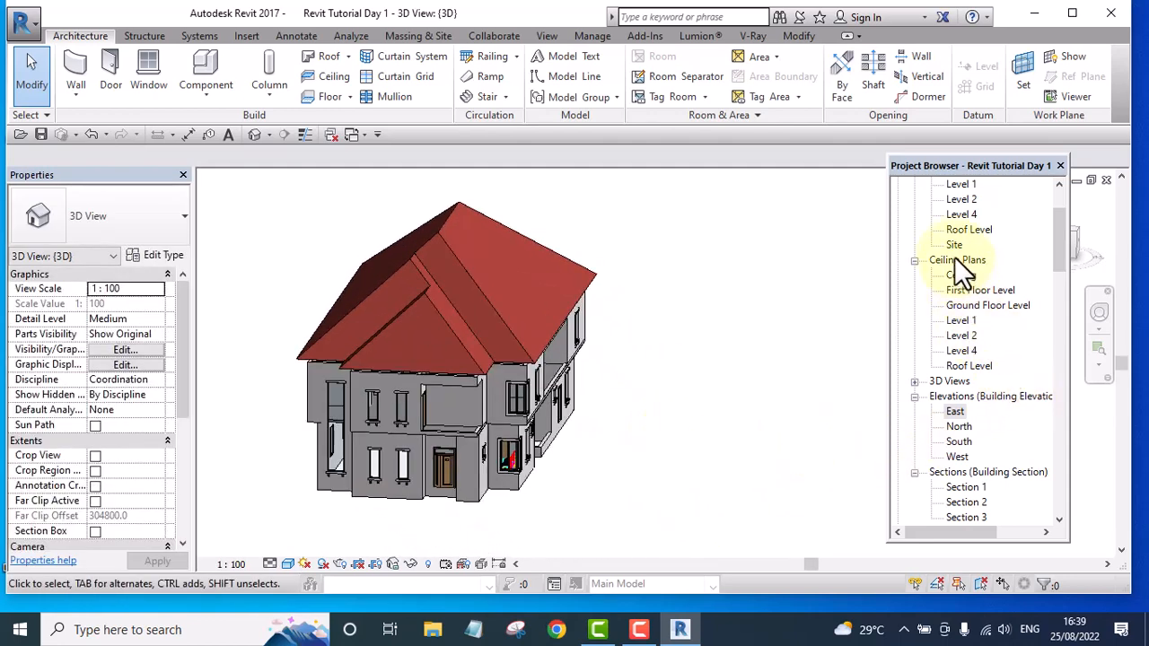
- Open the Roof Level floor plan and select the roof to check its outline and base level settings
{"action": "left_click_drag", "start_coordinate": [1059, 244], "coordinate": [1062, 208]}
{"action": "left_click", "coordinate": [972, 321]}
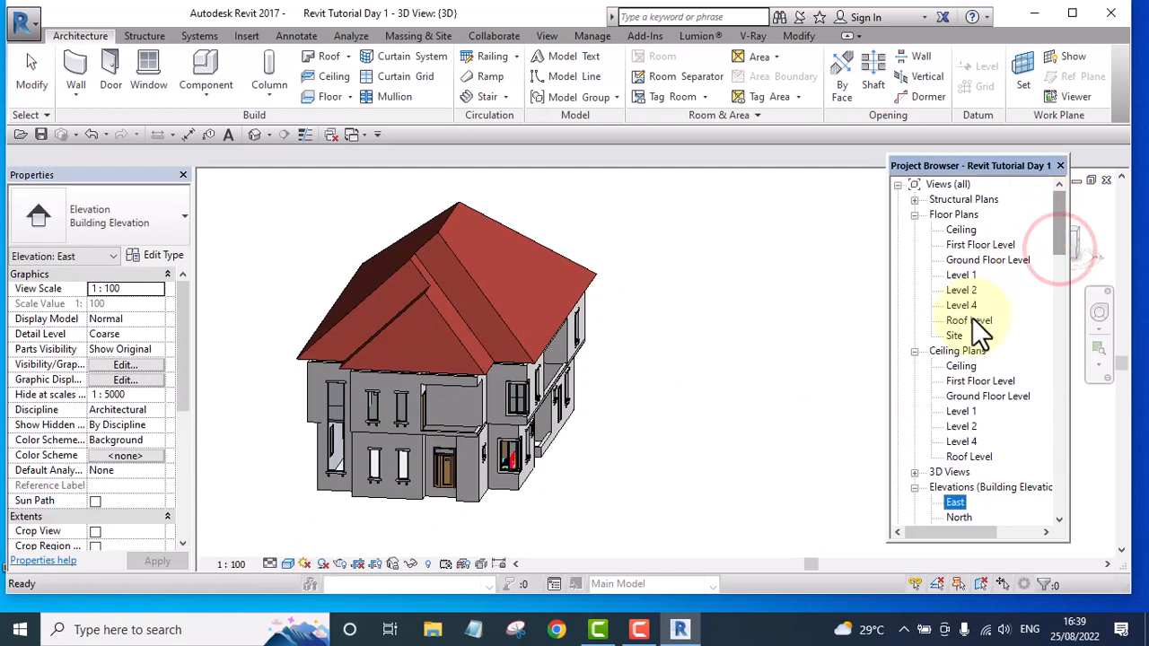
{"action": "left_click", "coordinate": [972, 321]}
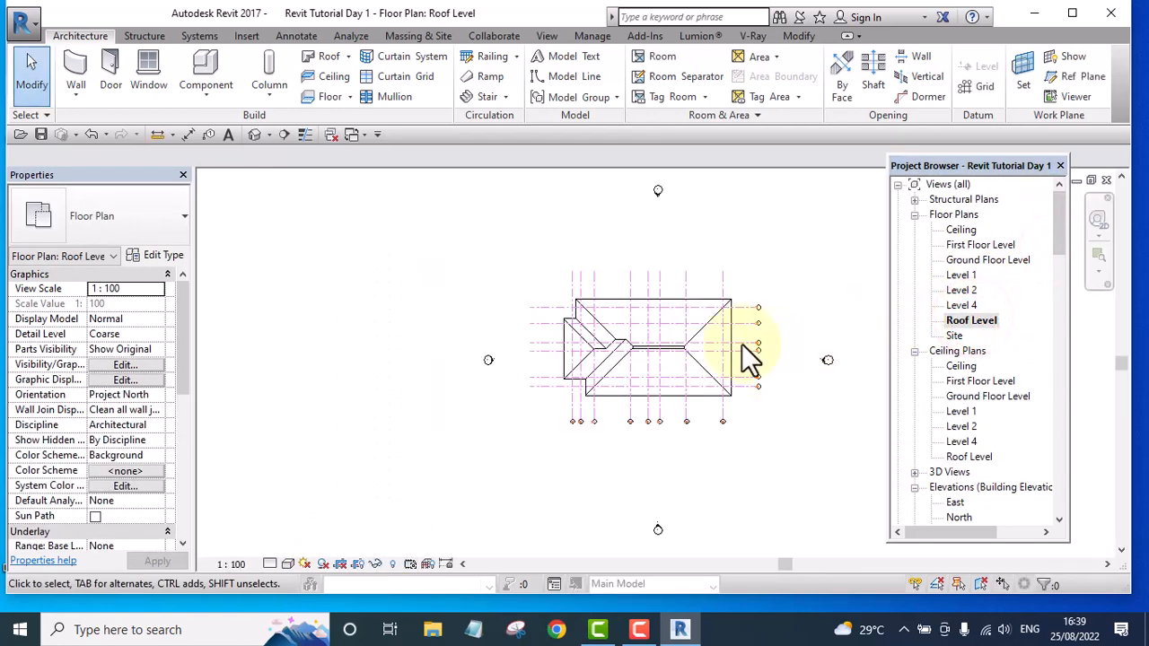
{"action": "scroll", "coordinate": [669, 330], "scroll_direction": "up", "scroll_amount": 1}
{"action": "middle_click_drag", "start_coordinate": [660, 327], "coordinate": [355, 295]}
{"action": "scroll", "coordinate": [436, 300], "scroll_direction": "up", "scroll_amount": 2}
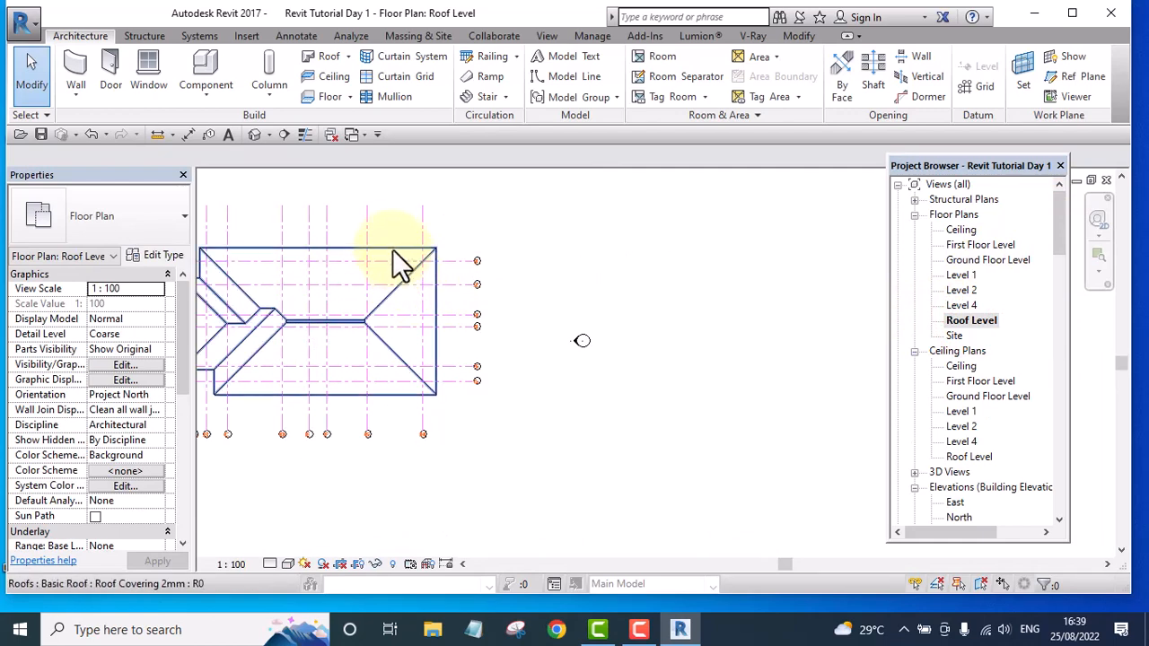
{"action": "left_click", "coordinate": [392, 249]}
{"action": "scroll", "coordinate": [449, 323], "scroll_direction": "down", "scroll_amount": 3}
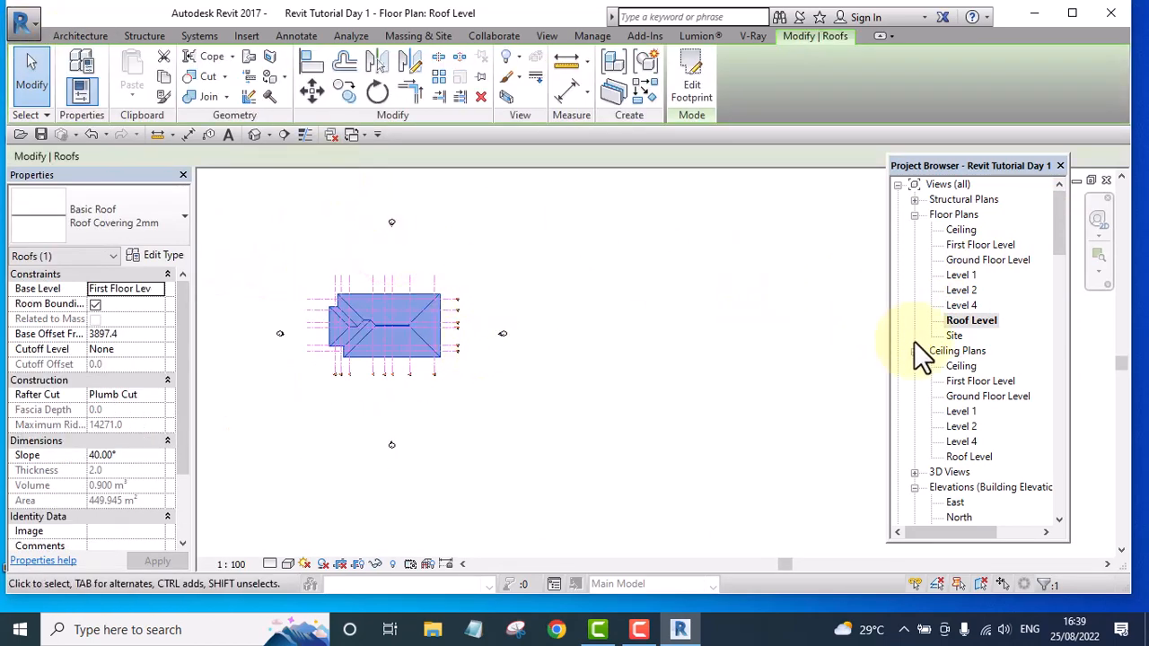
- Open the Site floor plan and examine how the roof is cut and displayed over the walls
{"action": "double_click", "coordinate": [955, 336]}
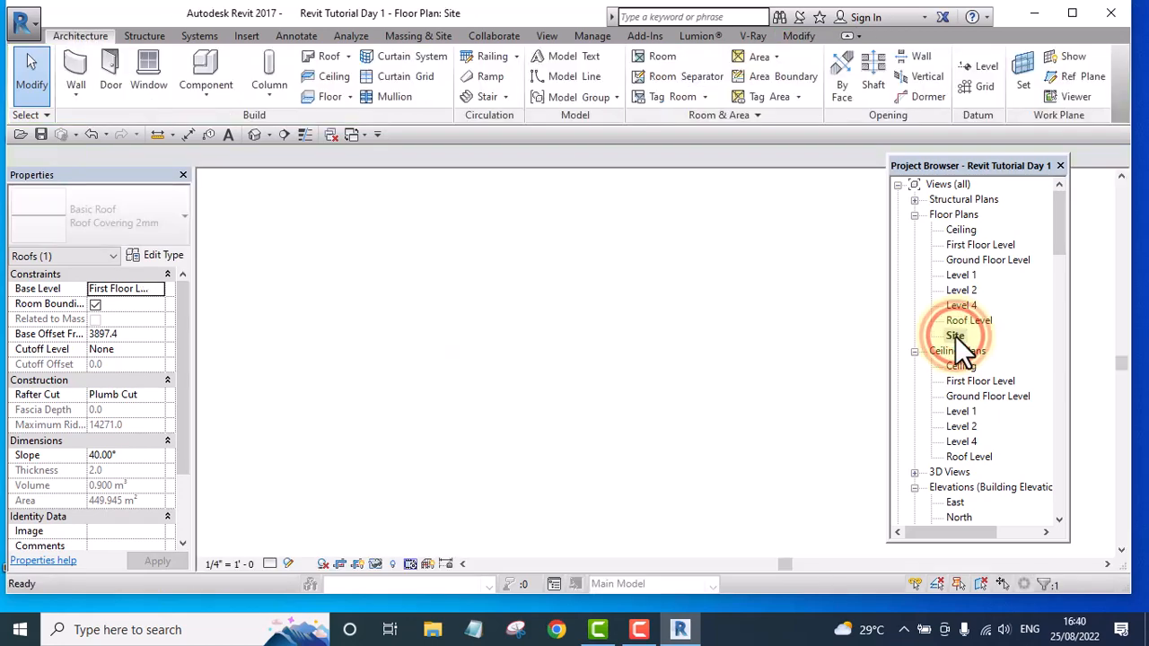
{"action": "left_click", "coordinate": [464, 273]}
{"action": "scroll", "coordinate": [356, 323], "scroll_direction": "up", "scroll_amount": 4}
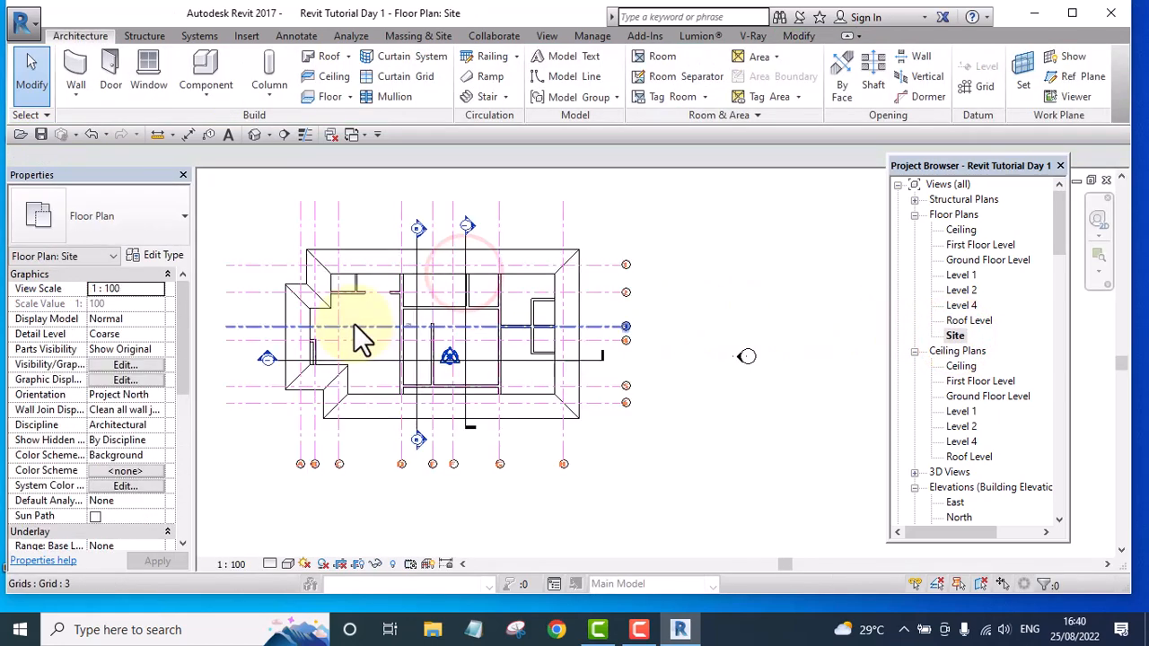
{"action": "scroll", "coordinate": [306, 297], "scroll_direction": "down", "scroll_amount": 5}
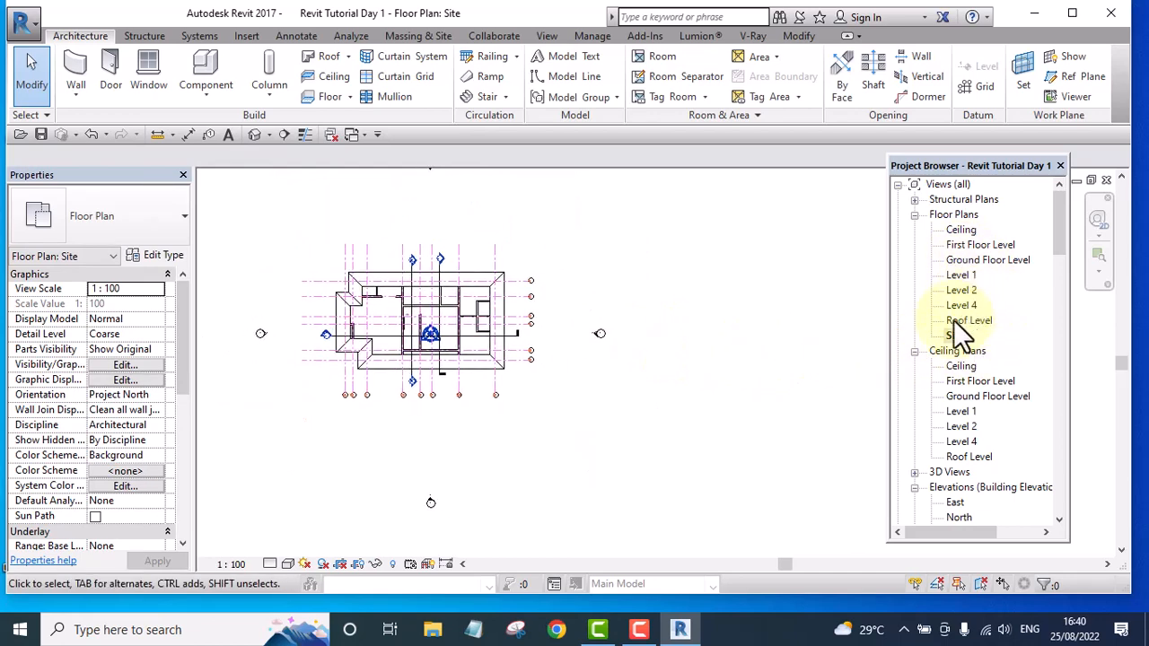
{"action": "scroll", "coordinate": [483, 282], "scroll_direction": "up", "scroll_amount": 2}
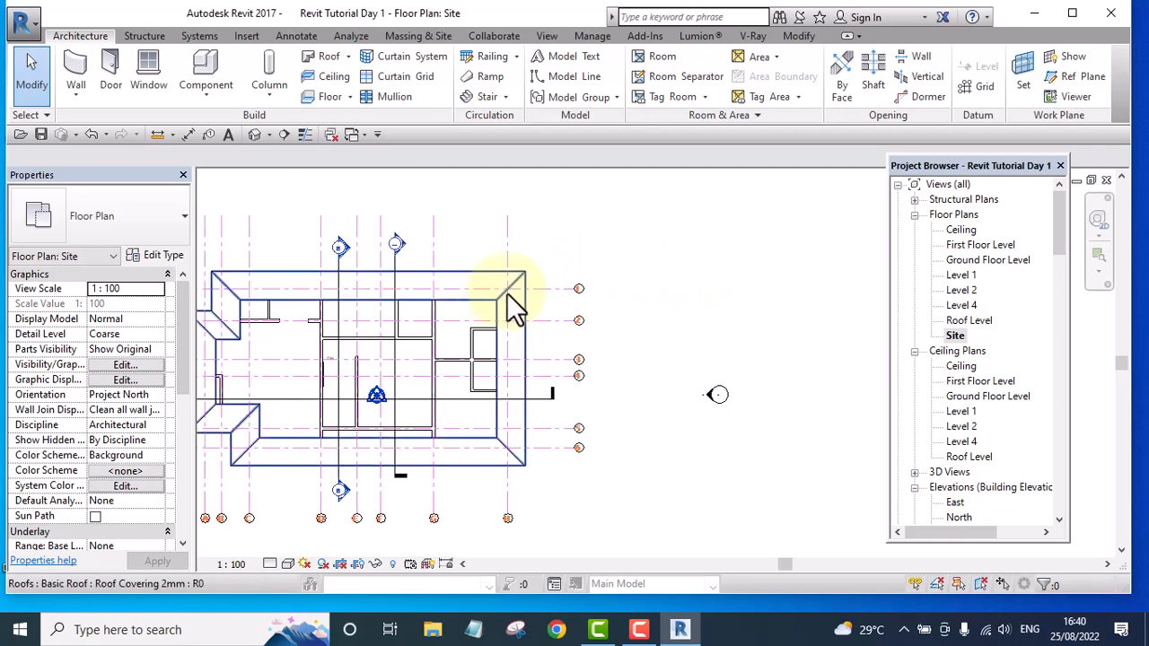
{"action": "scroll", "coordinate": [584, 312], "scroll_direction": "down", "scroll_amount": 1}
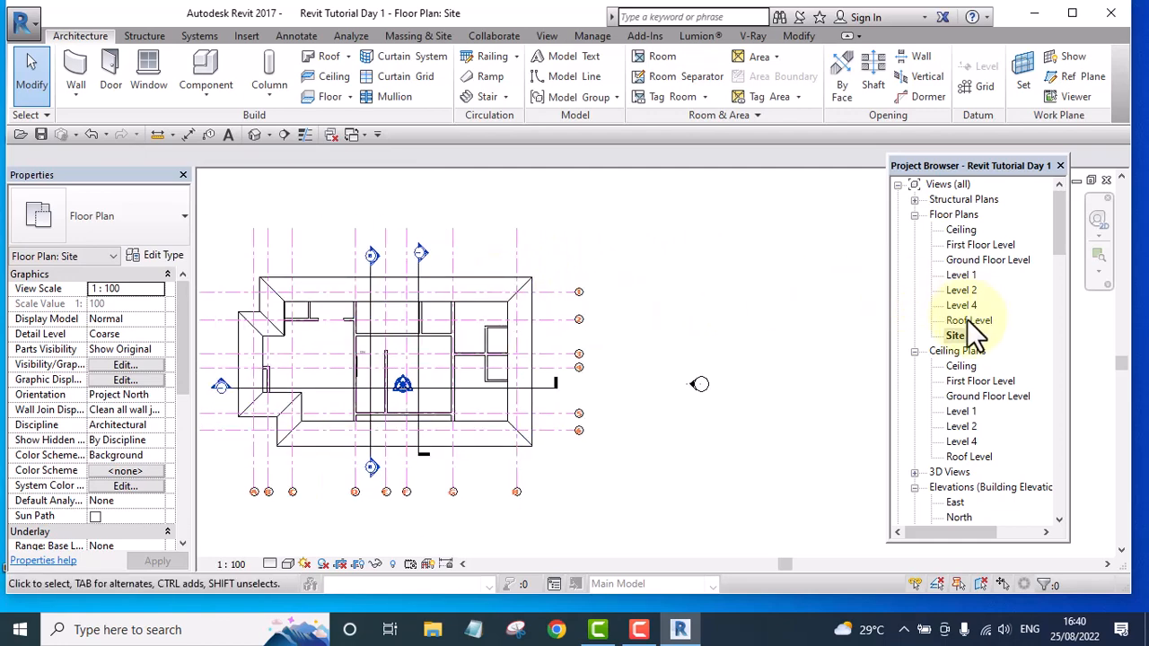
- Return to the Roof Level floor plan and inspect the roof's ridge, hip and valley lines
{"action": "double_click", "coordinate": [967, 319]}
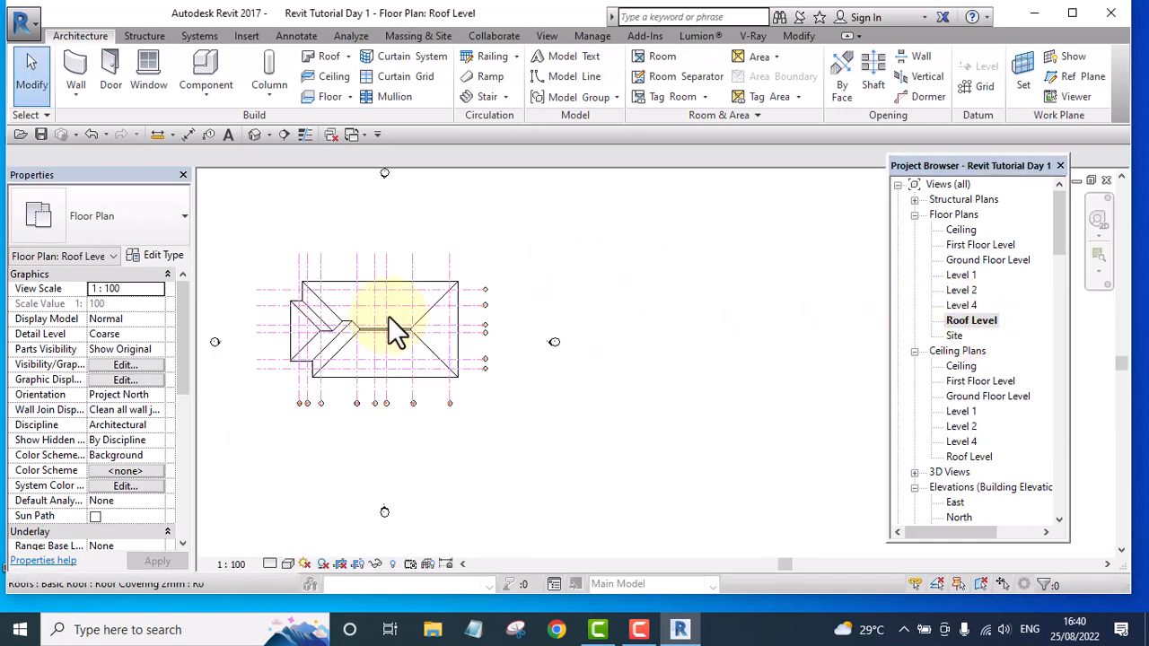
{"action": "scroll", "coordinate": [388, 316], "scroll_direction": "up", "scroll_amount": 5}
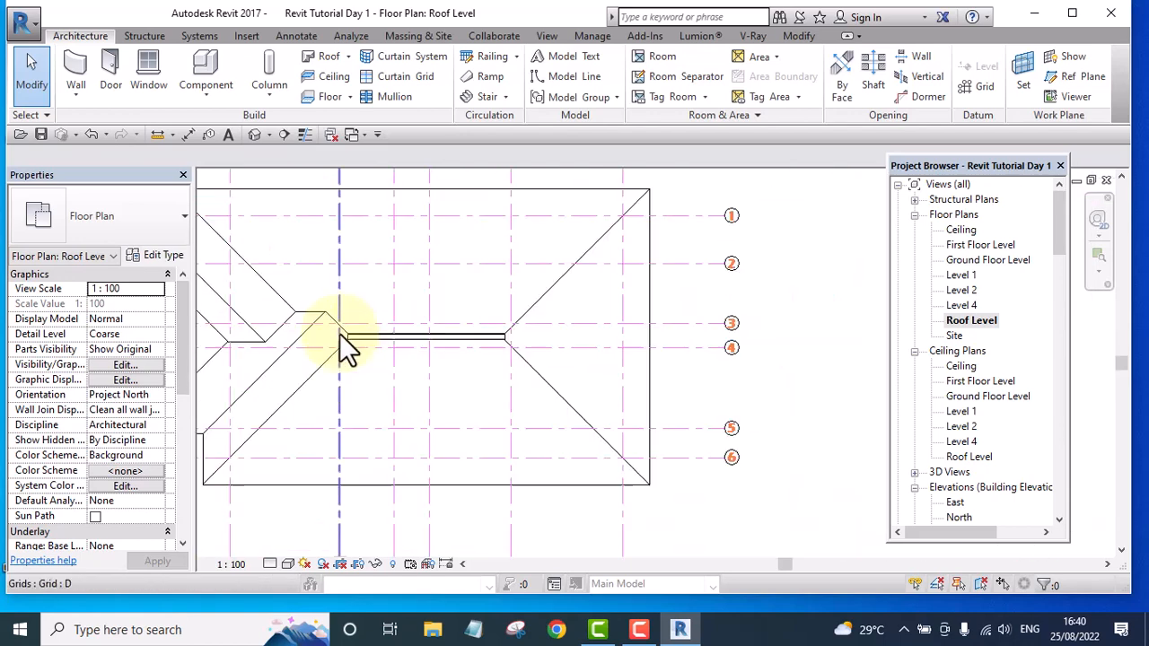
{"action": "scroll", "coordinate": [345, 339], "scroll_direction": "down", "scroll_amount": 4}
{"action": "left_click", "coordinate": [724, 282]}
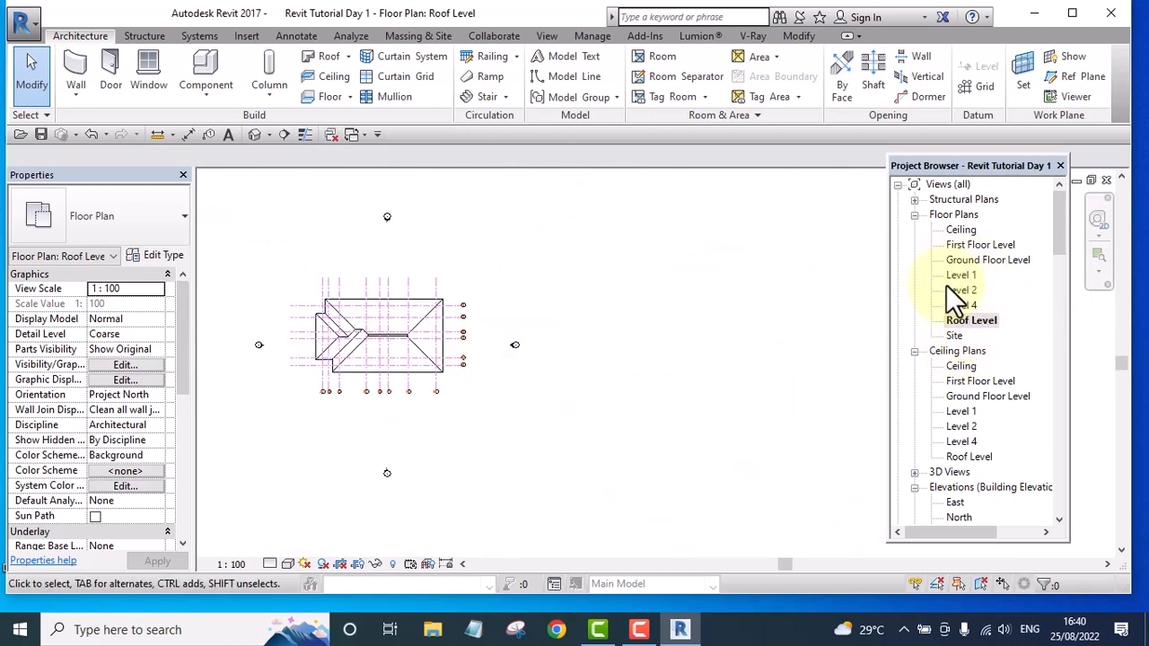
{"action": "middle_click_drag", "start_coordinate": [436, 373], "coordinate": [539, 378]}
{"action": "scroll", "coordinate": [518, 360], "scroll_direction": "up", "scroll_amount": 3}
{"action": "middle_click_drag", "start_coordinate": [492, 349], "coordinate": [416, 355]}
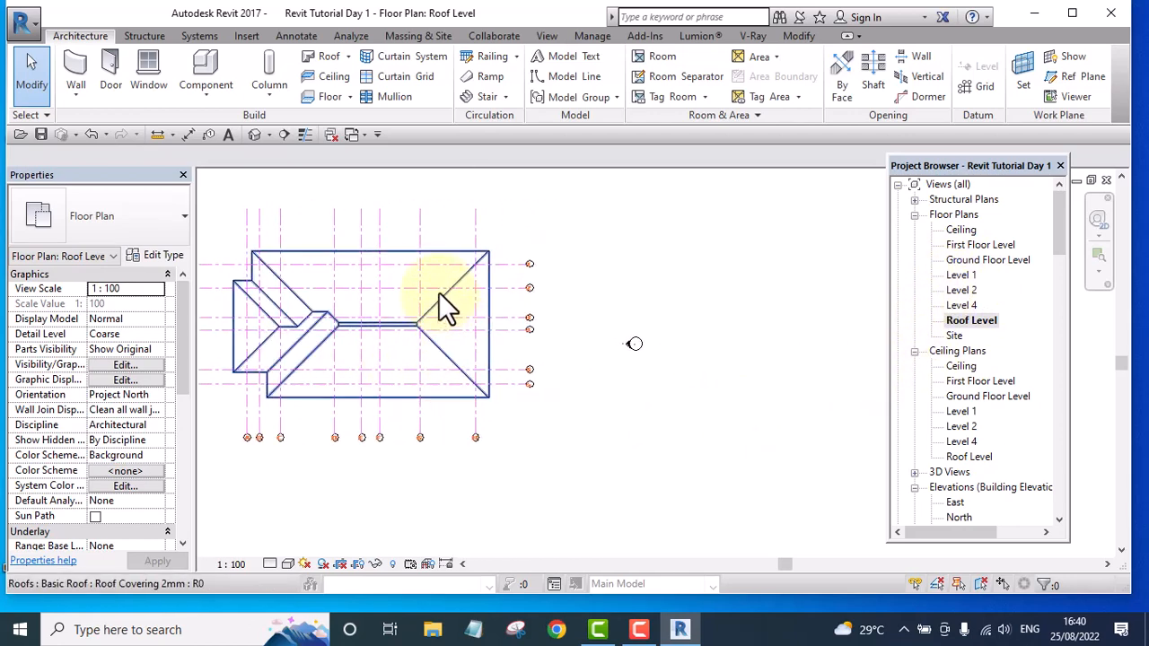
{"action": "left_click", "coordinate": [440, 252]}
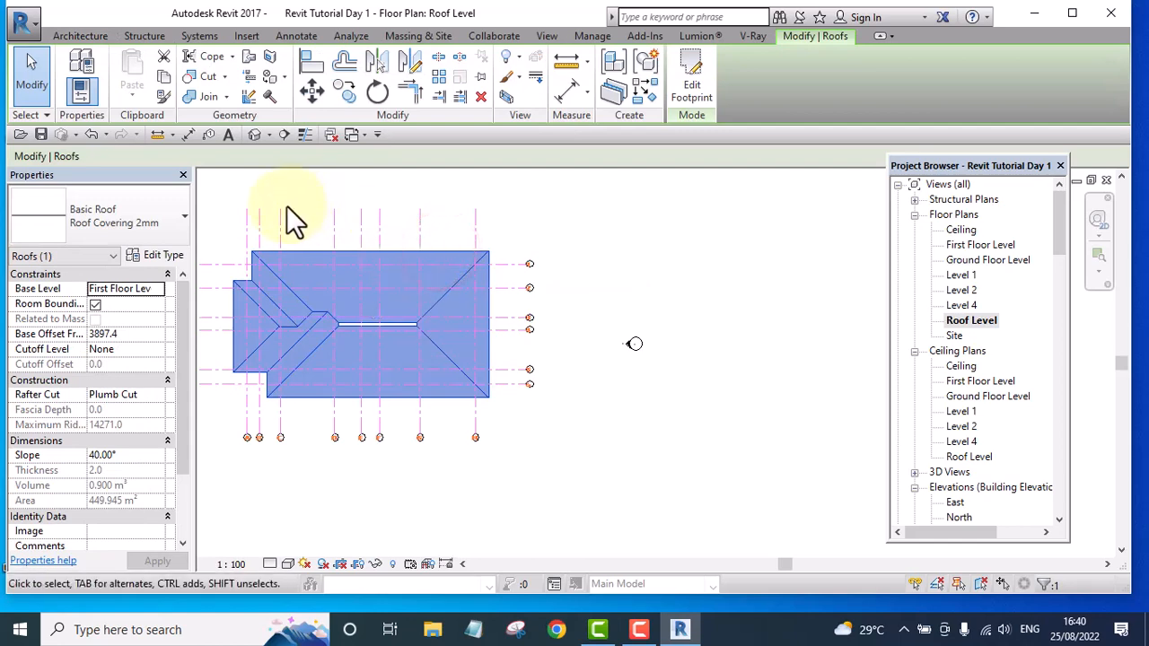
{"action": "scroll", "coordinate": [287, 206], "scroll_direction": "down", "scroll_amount": 3}
{"action": "left_click", "coordinate": [311, 91]}
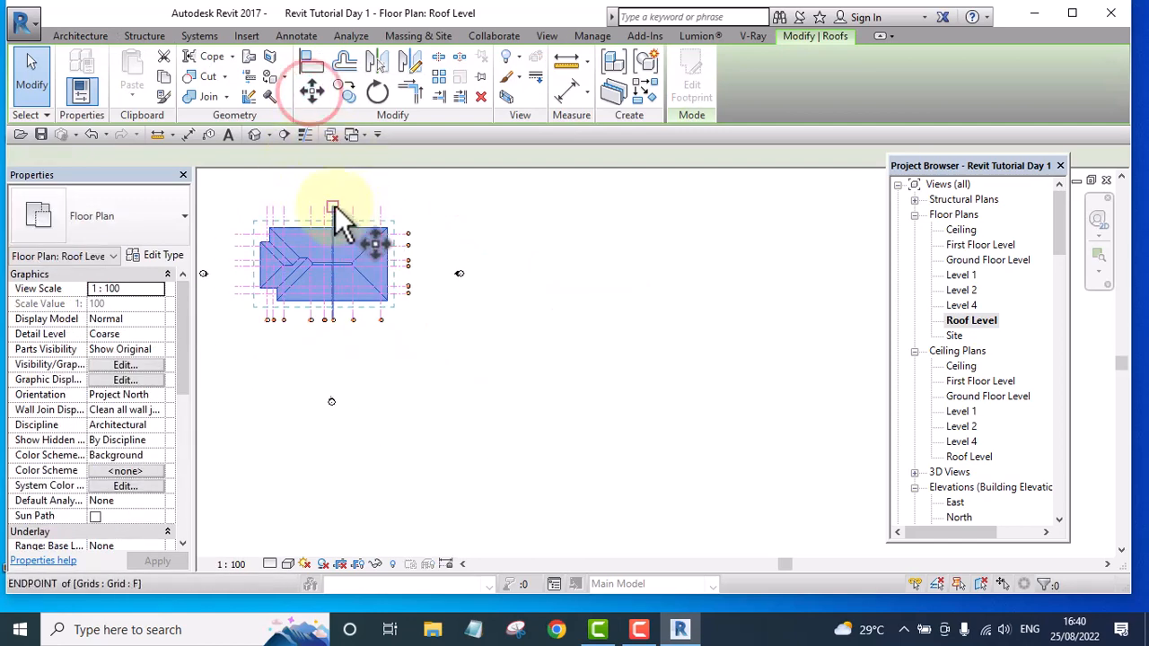
{"action": "left_click", "coordinate": [316, 193]}
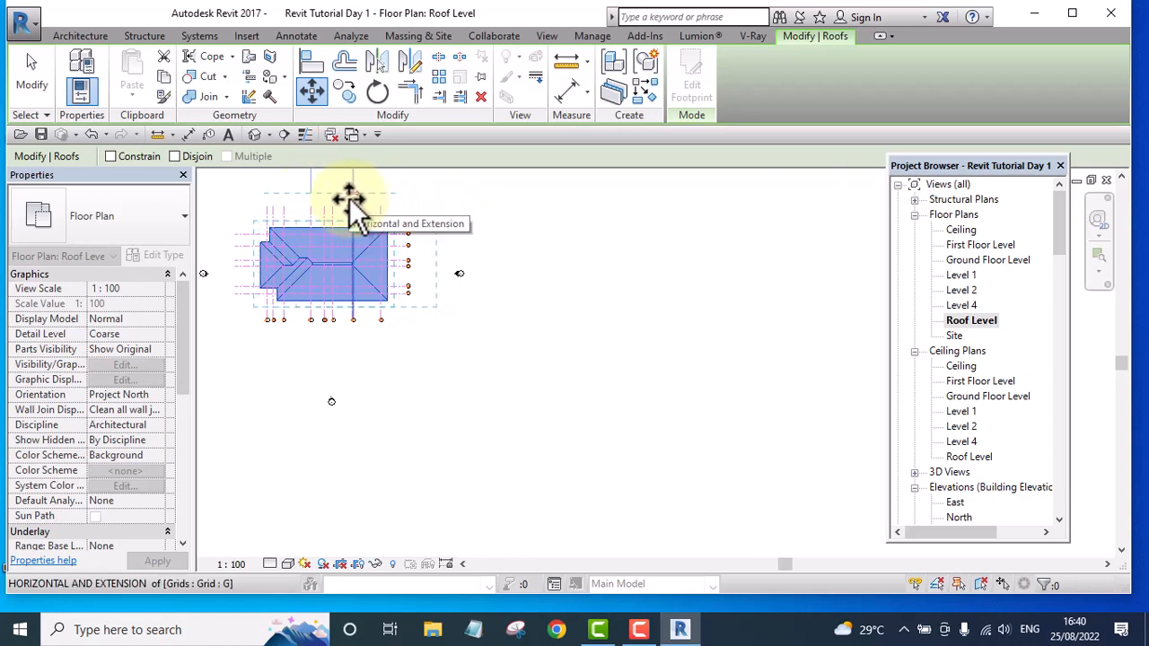
{"action": "key", "text": "Escape"}
{"action": "left_click", "coordinate": [646, 629]}
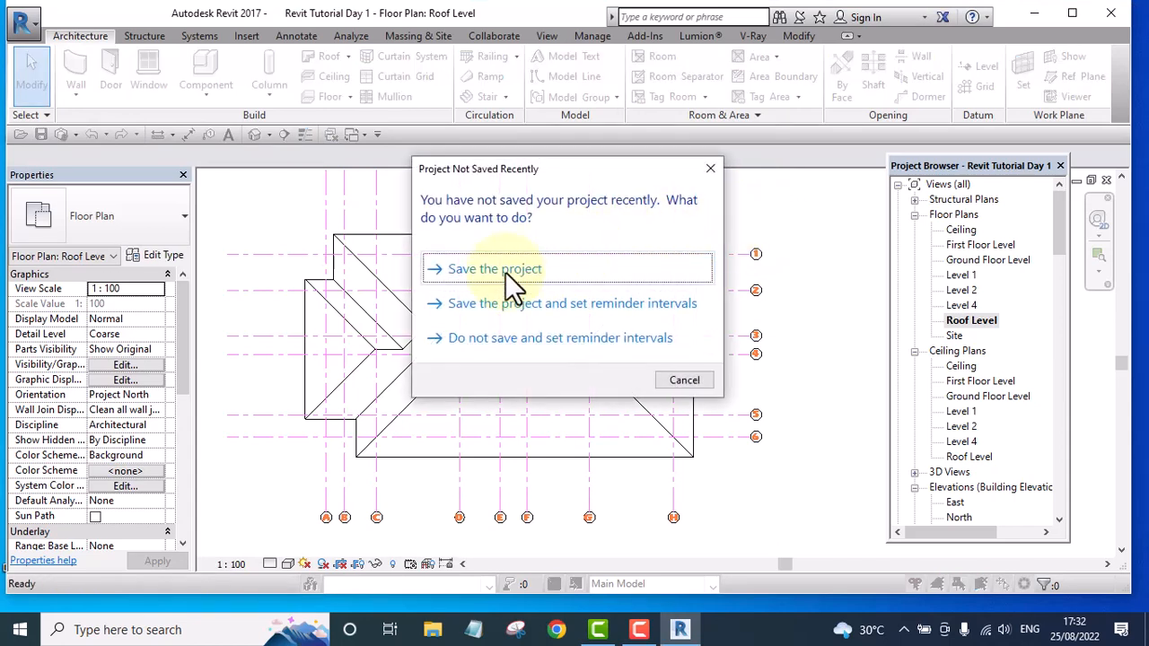
- Save the project, and trace the main roof's upper-right hip, upper eave and right-end eave as Furniture detail lines from the existing edges
{"action": "left_click", "coordinate": [502, 267]}
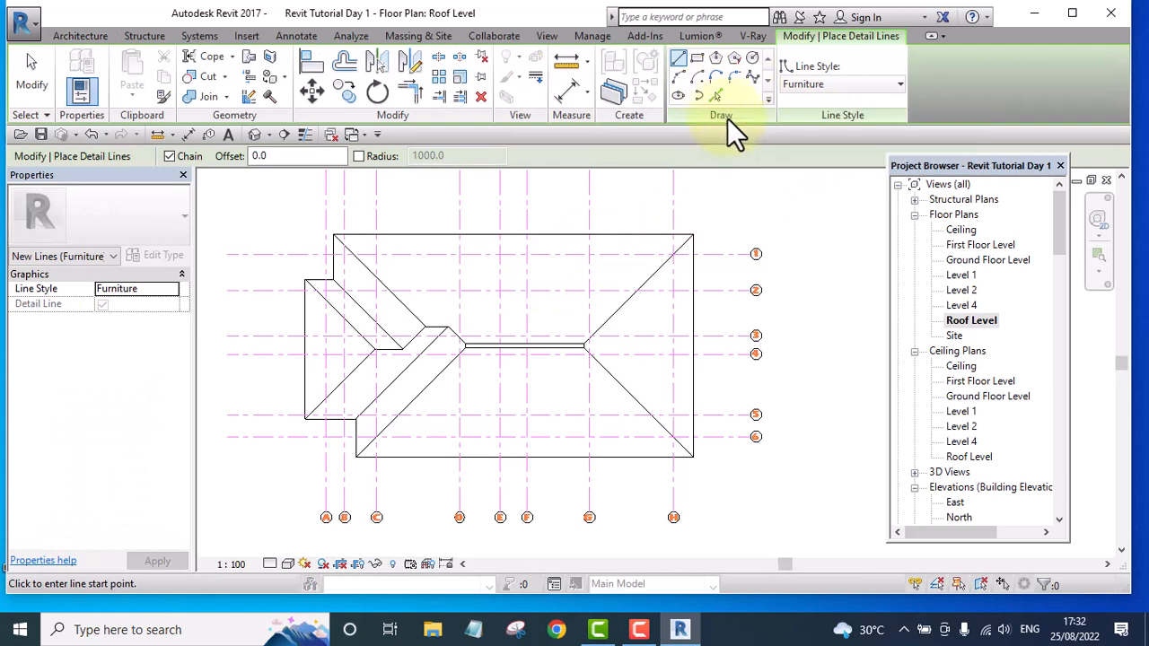
{"action": "left_click", "coordinate": [716, 96]}
{"action": "scroll", "coordinate": [685, 256], "scroll_direction": "up", "scroll_amount": 5}
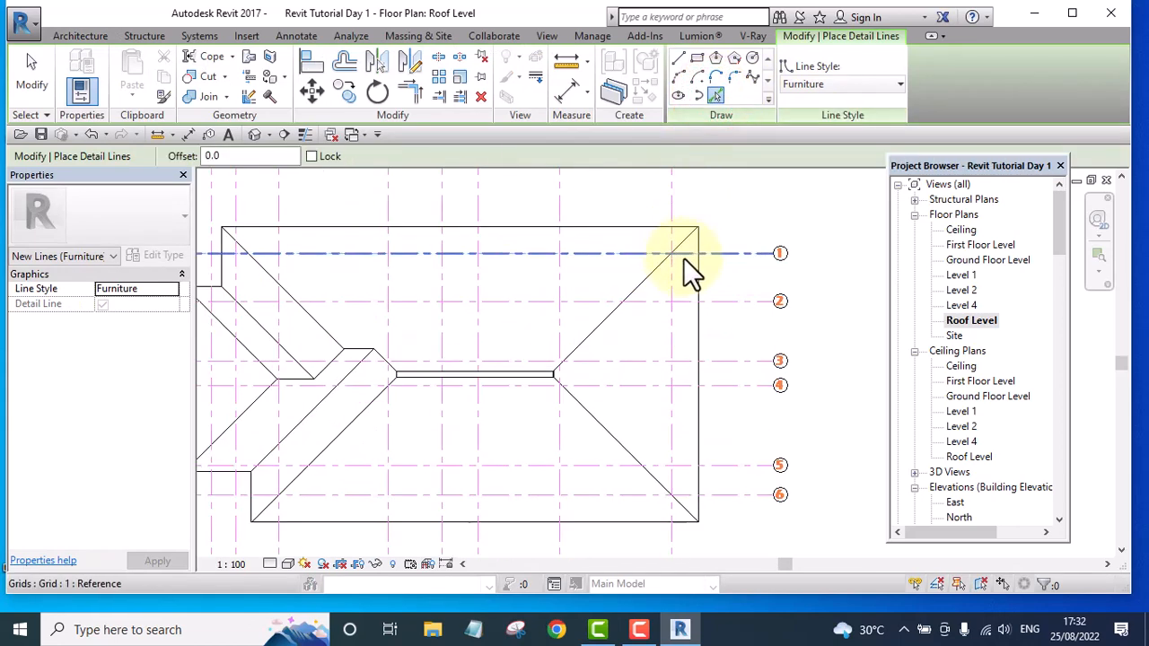
{"action": "scroll", "coordinate": [696, 221], "scroll_direction": "up", "scroll_amount": 1}
{"action": "left_click", "coordinate": [692, 224]}
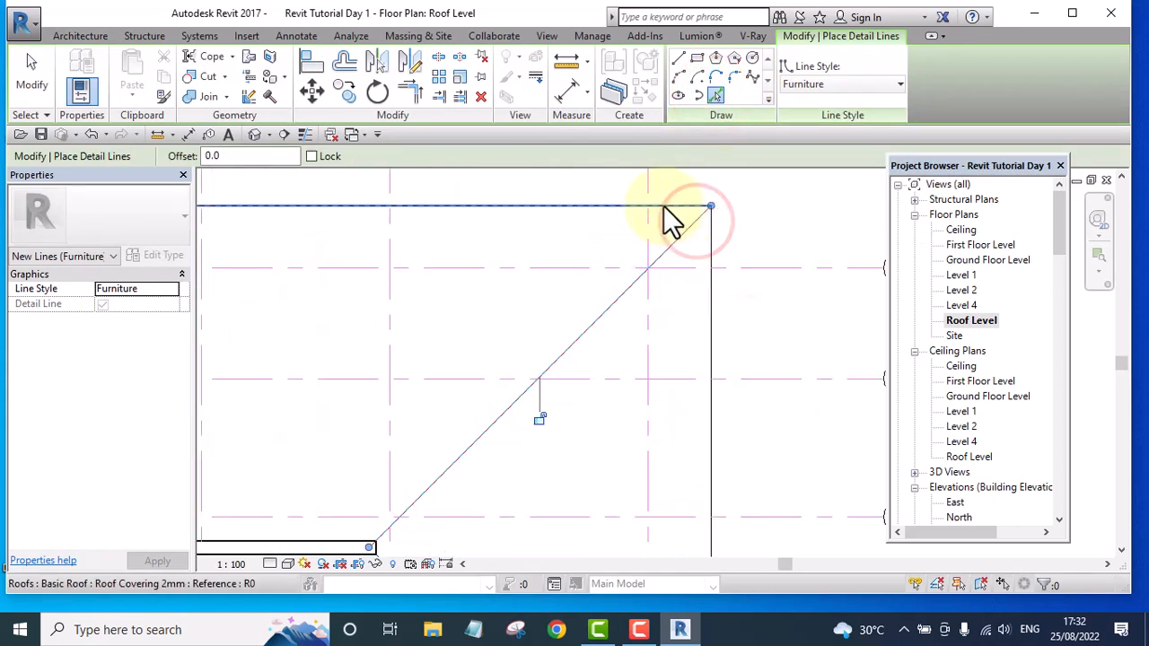
{"action": "left_click", "coordinate": [683, 206]}
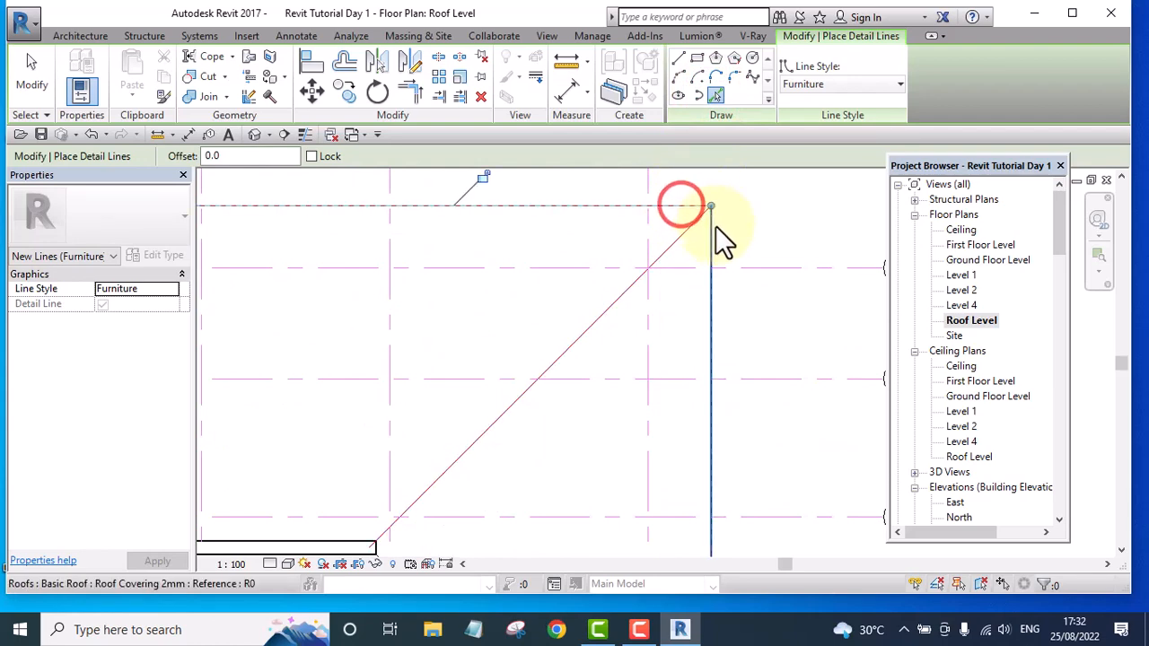
{"action": "left_click", "coordinate": [715, 226]}
- Trace the main roof's lower-right hip and long lower eave with Furniture detail lines
{"action": "scroll", "coordinate": [704, 195], "scroll_direction": "down", "scroll_amount": 5}
{"action": "scroll", "coordinate": [654, 377], "scroll_direction": "up", "scroll_amount": 5}
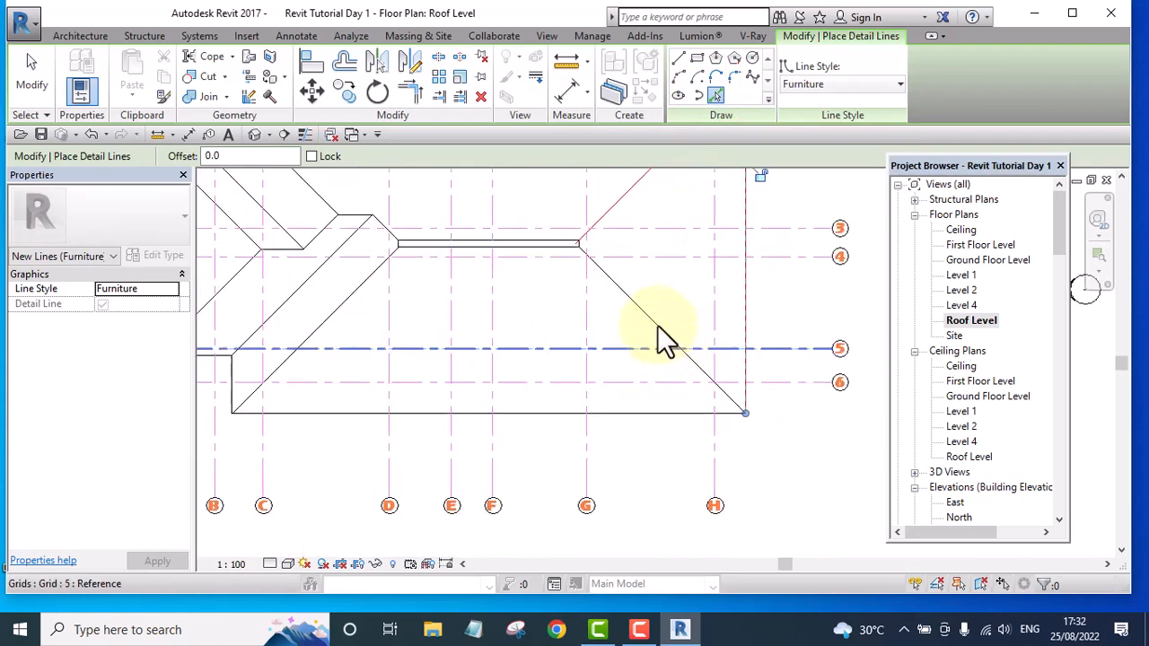
{"action": "left_click", "coordinate": [647, 310]}
{"action": "scroll", "coordinate": [656, 438], "scroll_direction": "up", "scroll_amount": 4}
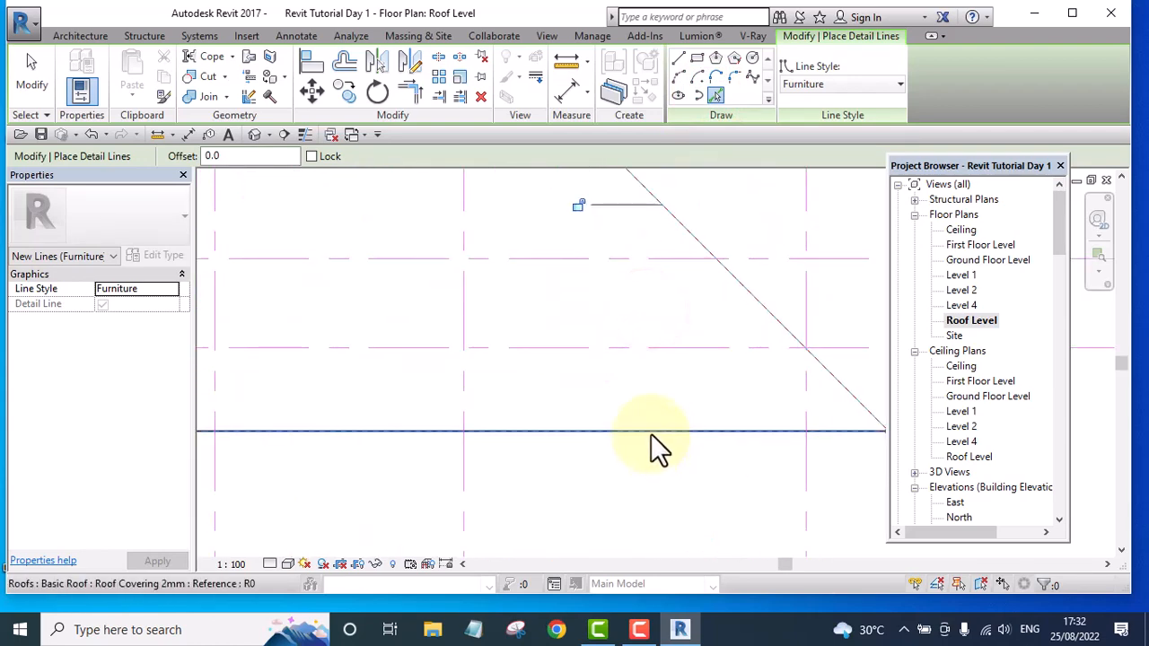
{"action": "left_click", "coordinate": [650, 434]}
{"action": "scroll", "coordinate": [641, 426], "scroll_direction": "down", "scroll_amount": 4}
{"action": "scroll", "coordinate": [488, 388], "scroll_direction": "up", "scroll_amount": 4}
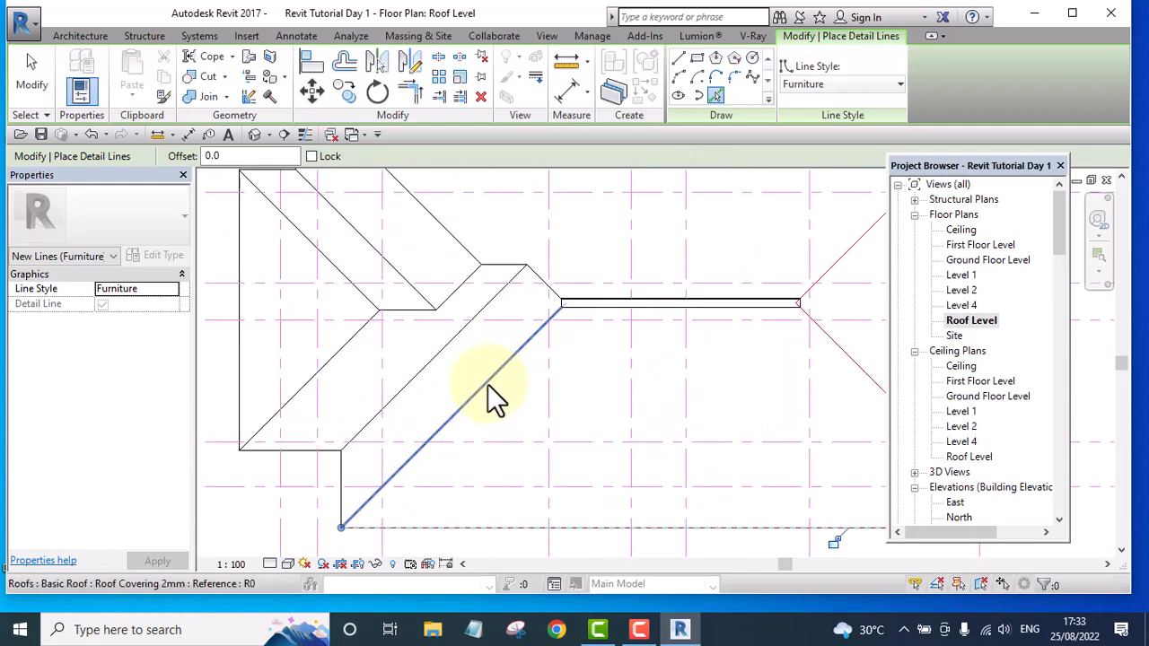
- Trace the main roof's lower-left hip, the parallel valley, the short upper ridge and the diagonal edge joining it to the main ridge
{"action": "left_click", "coordinate": [486, 383]}
{"action": "left_click", "coordinate": [407, 381]}
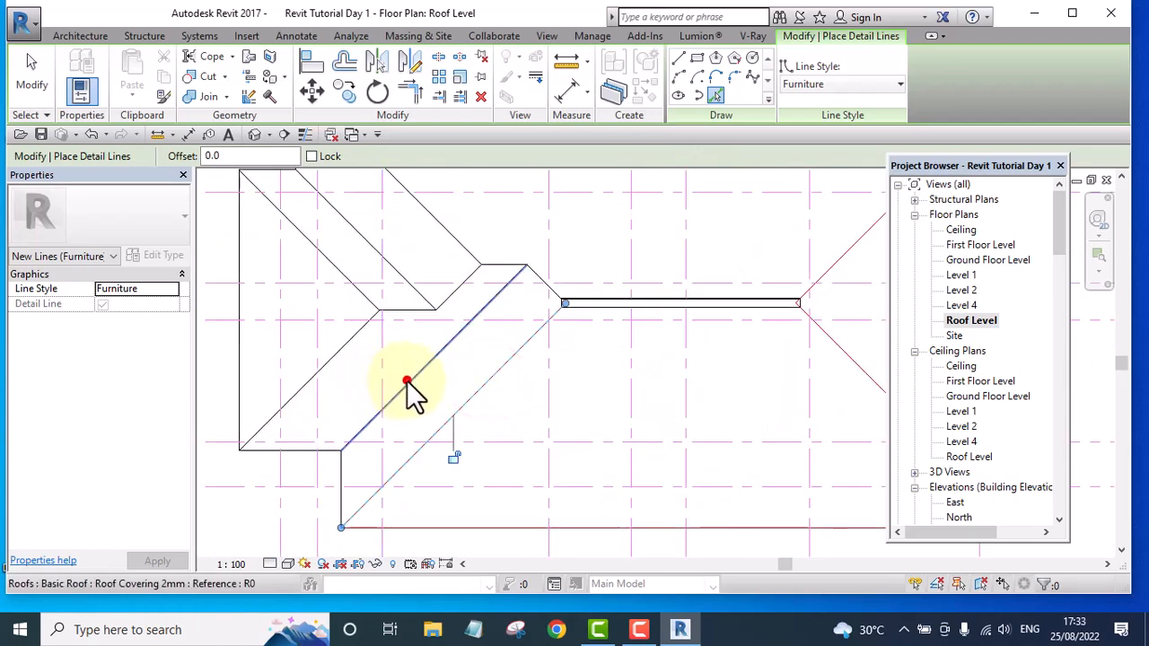
{"action": "scroll", "coordinate": [504, 258], "scroll_direction": "up", "scroll_amount": 2}
{"action": "left_click", "coordinate": [502, 275]}
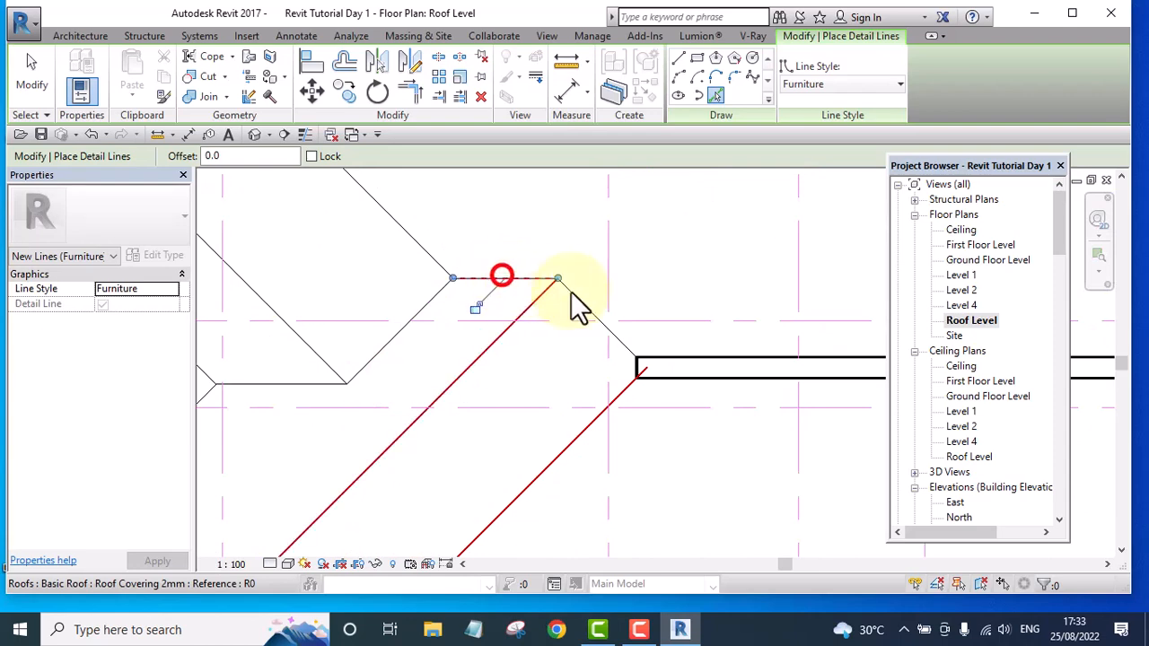
{"action": "left_click", "coordinate": [588, 302]}
{"action": "scroll", "coordinate": [589, 287], "scroll_direction": "down", "scroll_amount": 2}
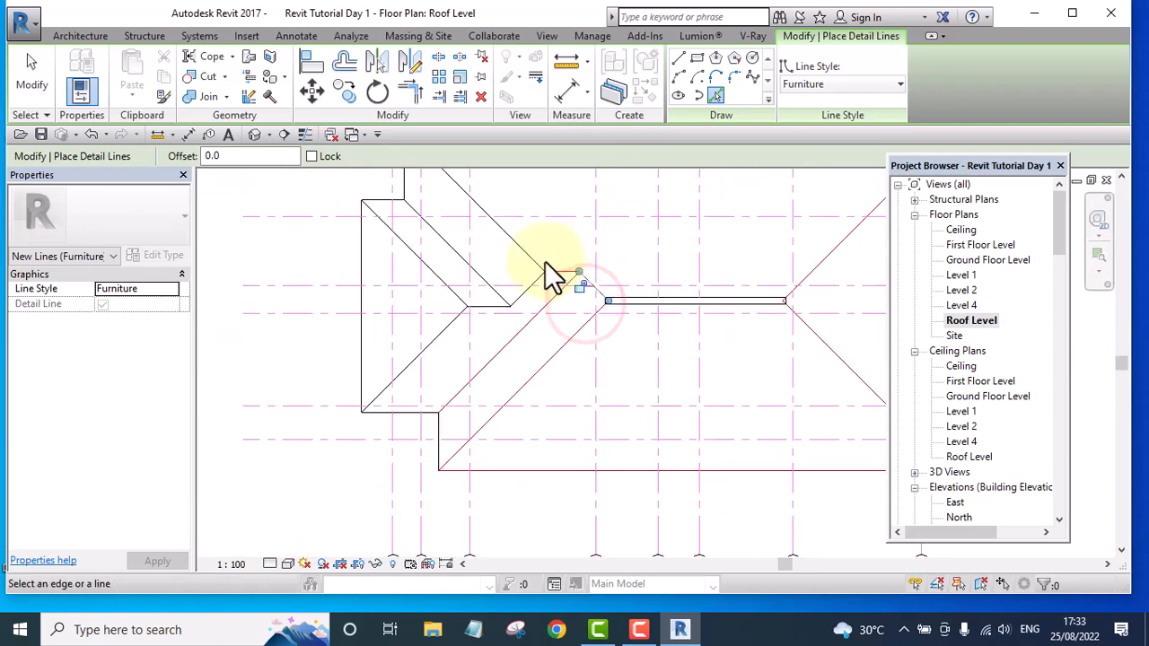
- Trace the main roof's upper-left hip and the left wing's diagonal edges and short ridge with Furniture detail lines
{"action": "left_click", "coordinate": [521, 250]}
{"action": "scroll", "coordinate": [536, 306], "scroll_direction": "up", "scroll_amount": 2}
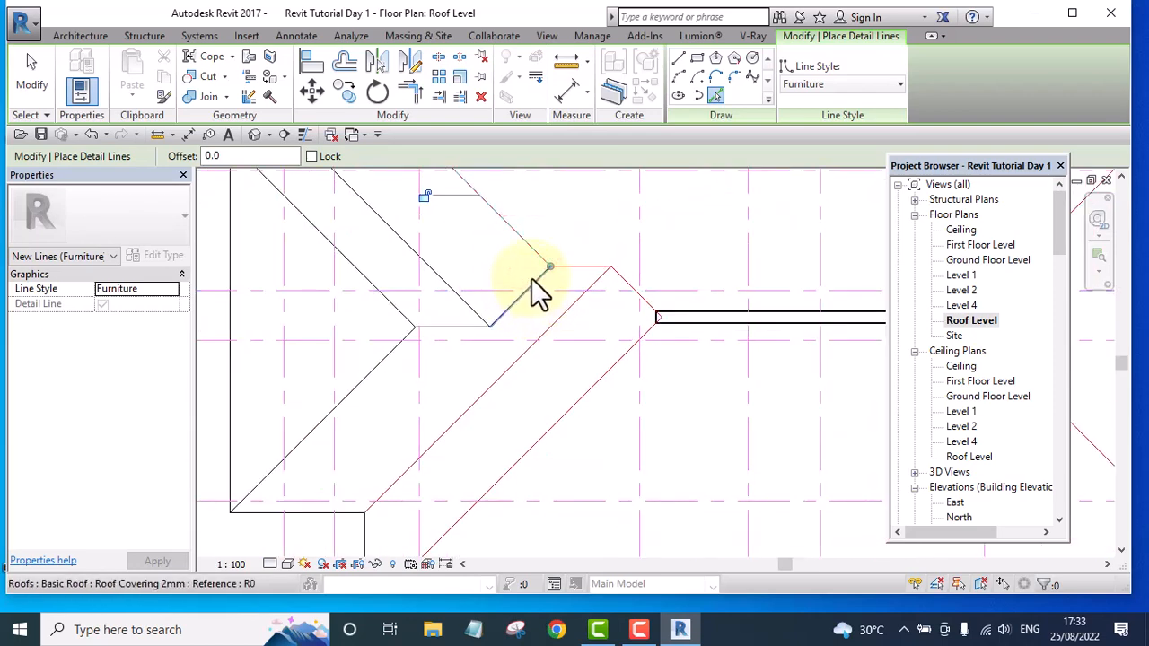
{"action": "left_click", "coordinate": [532, 278]}
{"action": "left_click", "coordinate": [436, 266]}
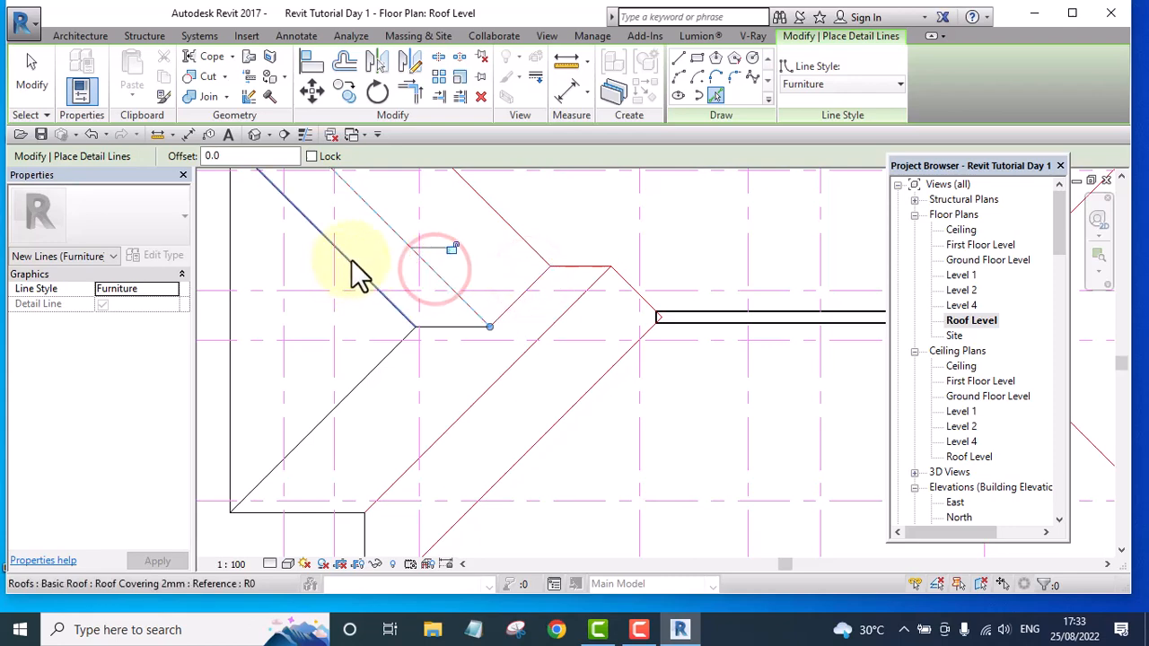
{"action": "left_click", "coordinate": [351, 260]}
{"action": "scroll", "coordinate": [412, 329], "scroll_direction": "up", "scroll_amount": 3}
{"action": "left_click", "coordinate": [445, 328]}
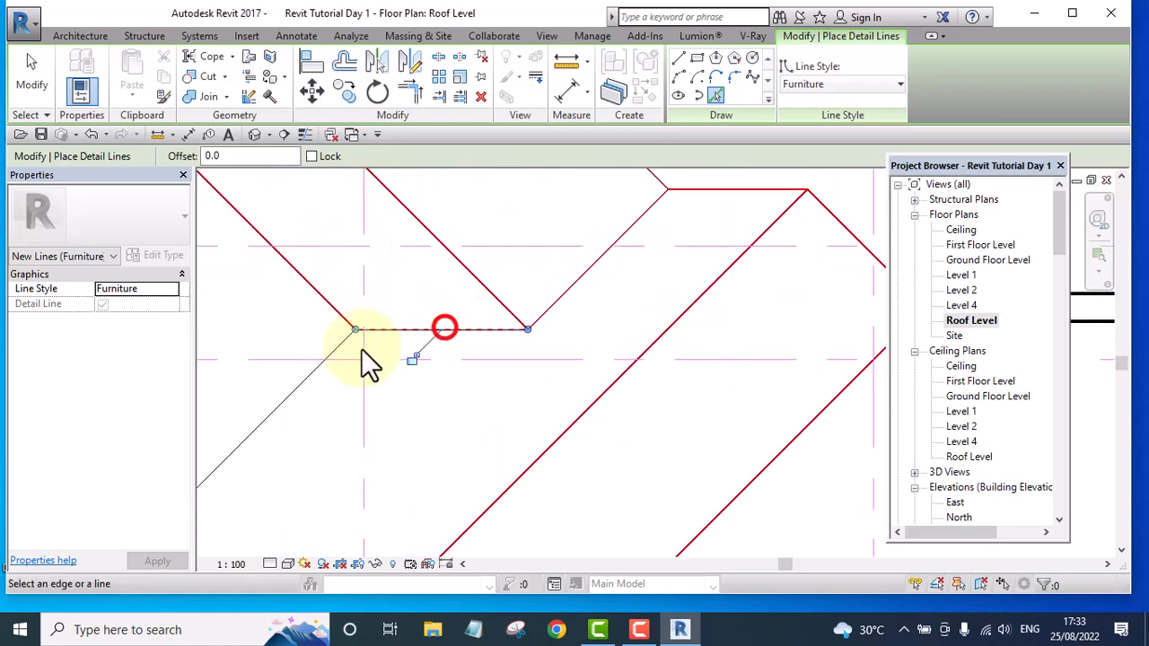
{"action": "left_click", "coordinate": [302, 393]}
{"action": "scroll", "coordinate": [569, 300], "scroll_direction": "down", "scroll_amount": 4}
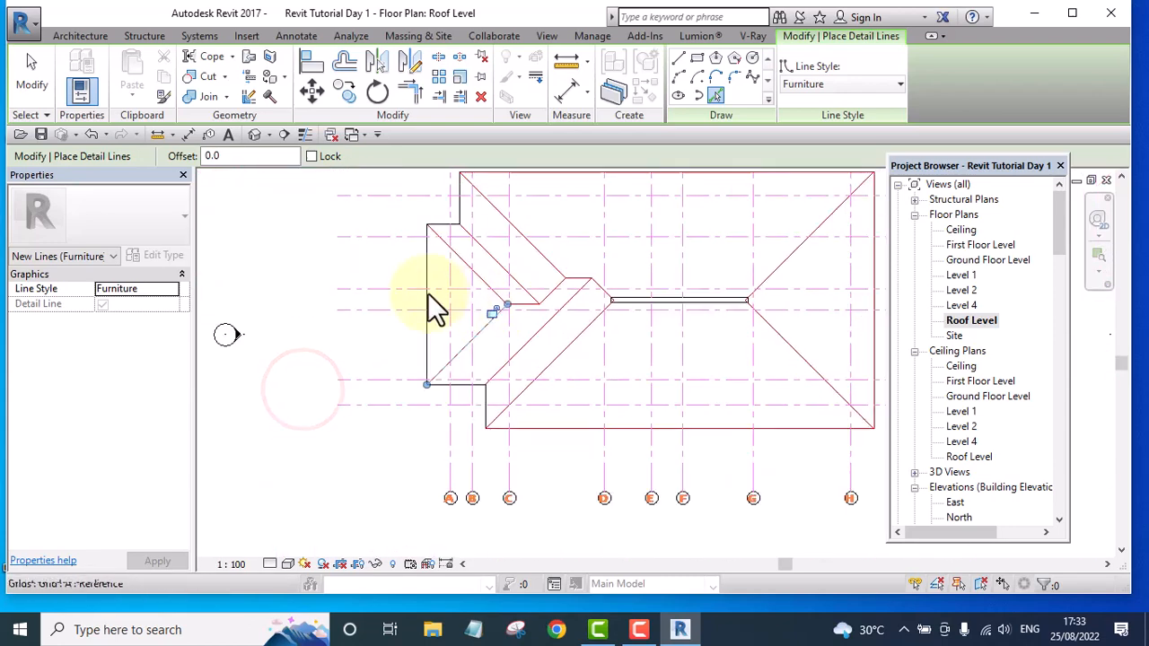
- Trace the left wing's end eave, its upper eave and the short return up to the main roof's corner
{"action": "scroll", "coordinate": [431, 269], "scroll_direction": "up", "scroll_amount": 3}
{"action": "left_click", "coordinate": [445, 270]}
{"action": "scroll", "coordinate": [434, 251], "scroll_direction": "up", "scroll_amount": 4}
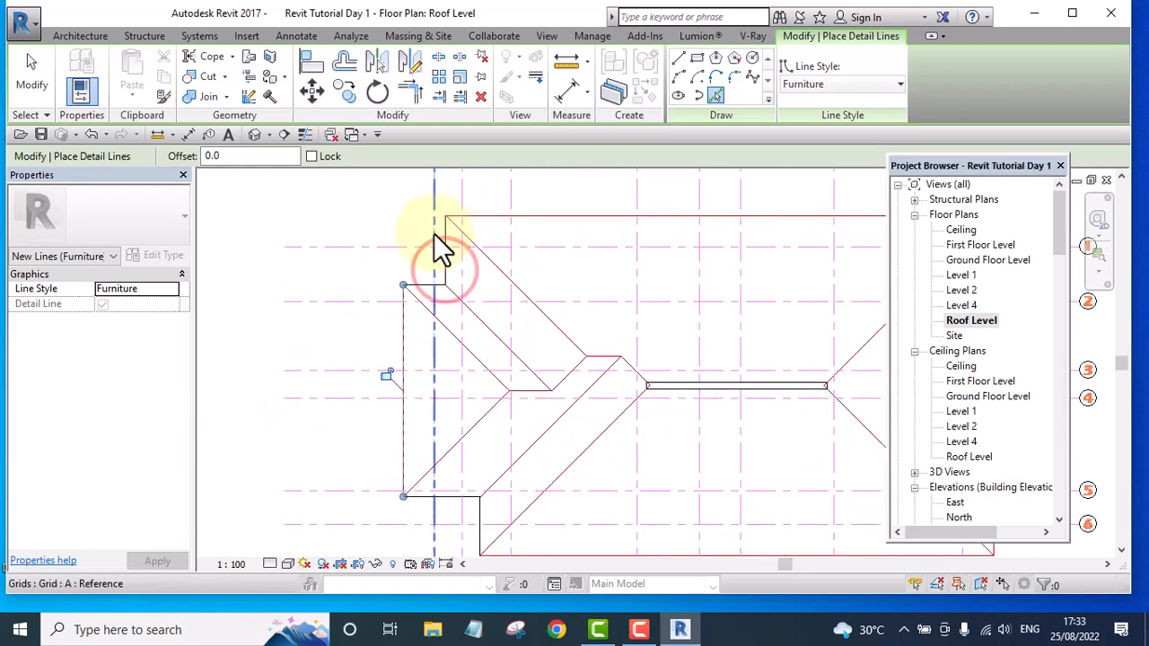
{"action": "left_click", "coordinate": [405, 346]}
{"action": "scroll", "coordinate": [503, 287], "scroll_direction": "up", "scroll_amount": 2}
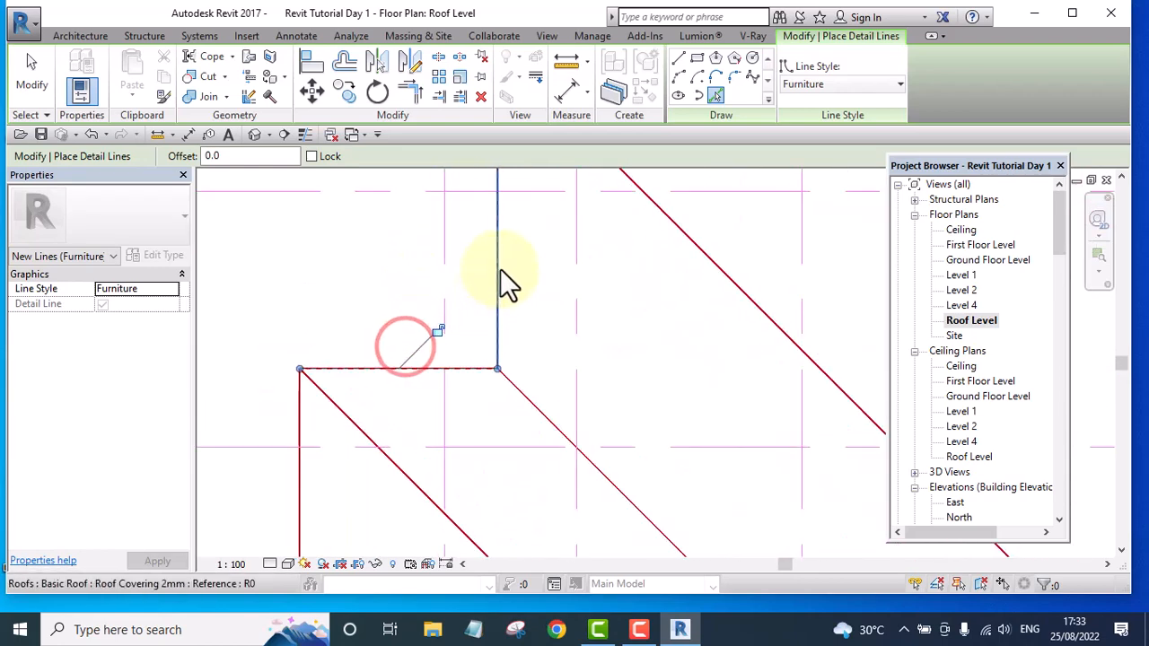
{"action": "left_click", "coordinate": [500, 268]}
{"action": "scroll", "coordinate": [458, 274], "scroll_direction": "down", "scroll_amount": 3}
- Trace the left wing's lower eave and the short return down to the main roof's lower-left corner
{"action": "scroll", "coordinate": [510, 246], "scroll_direction": "down", "scroll_amount": 3}
{"action": "scroll", "coordinate": [456, 405], "scroll_direction": "up", "scroll_amount": 6}
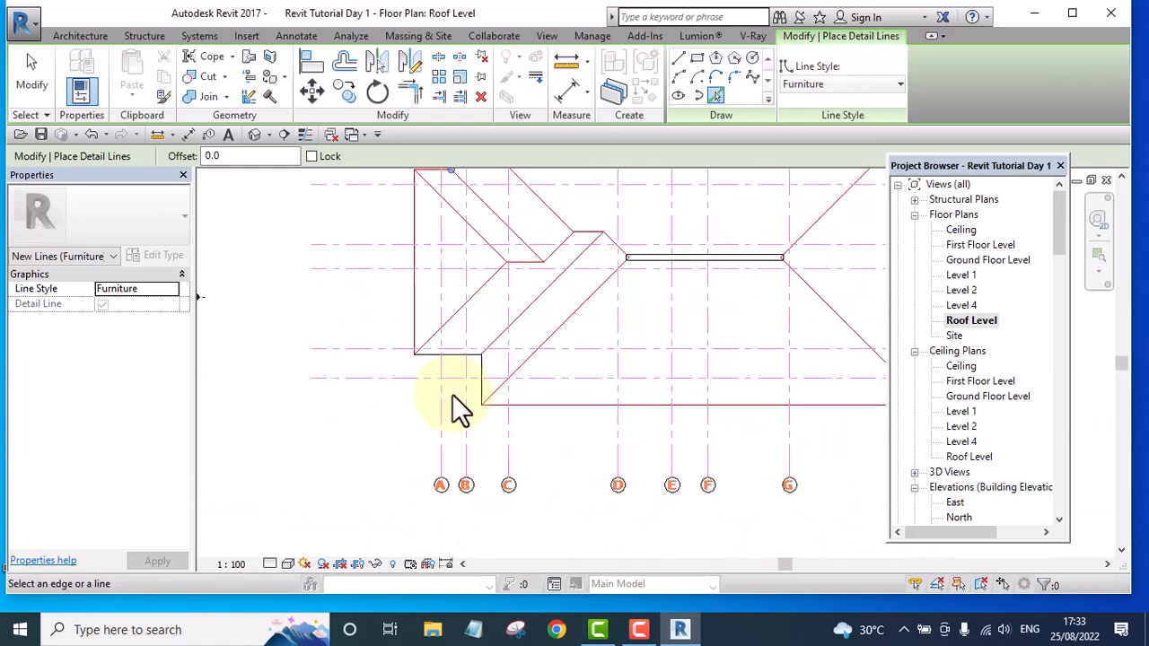
{"action": "left_click", "coordinate": [415, 277]}
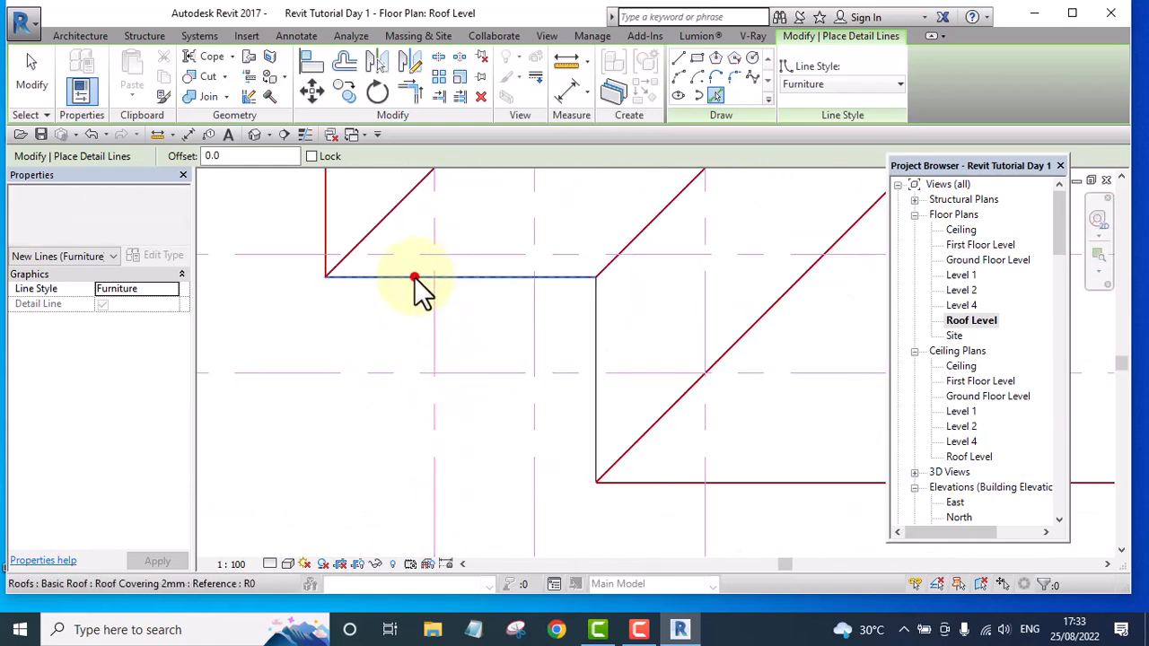
{"action": "left_click", "coordinate": [598, 352]}
{"action": "scroll", "coordinate": [449, 341], "scroll_direction": "down", "scroll_amount": 3}
{"action": "scroll", "coordinate": [386, 349], "scroll_direction": "down", "scroll_amount": 3}
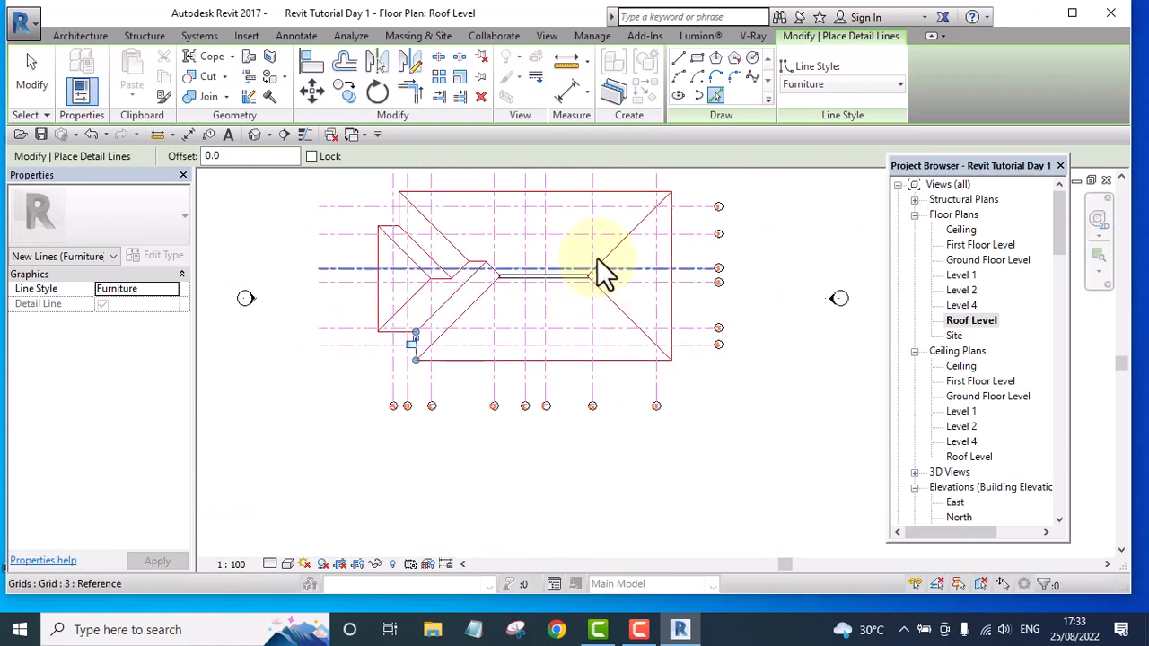
- Draw a straight detail line for the main ridge, joining the two points where the traced end hips meet
{"action": "scroll", "coordinate": [598, 274], "scroll_direction": "up", "scroll_amount": 6}
{"action": "scroll", "coordinate": [584, 383], "scroll_direction": "down", "scroll_amount": 4}
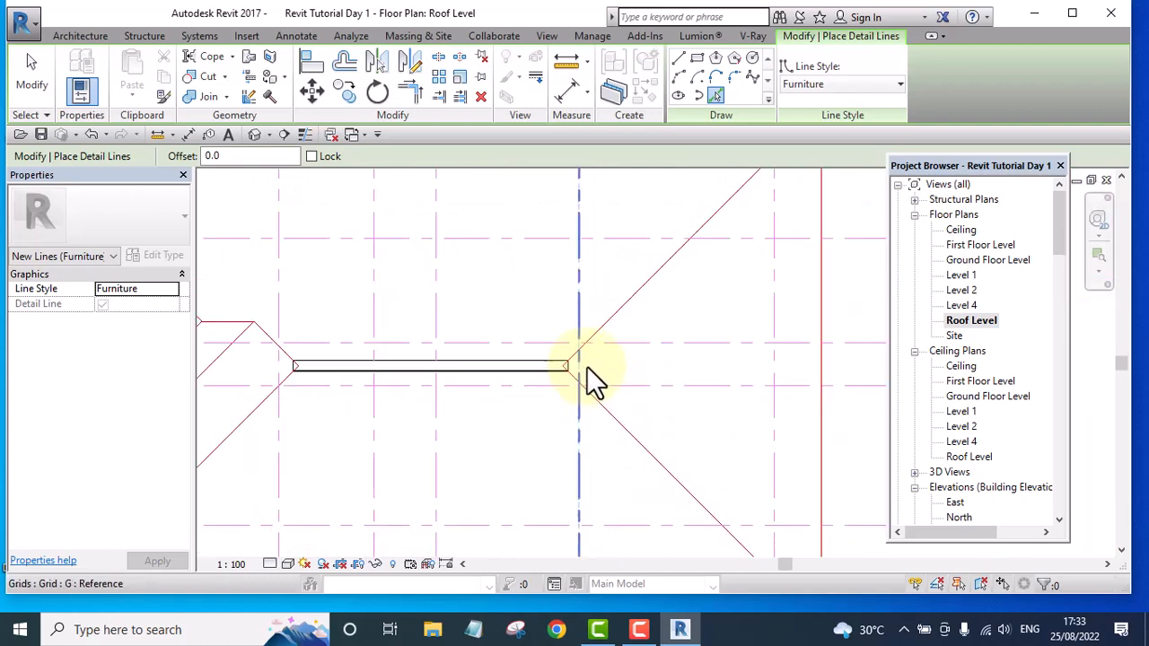
{"action": "left_click", "coordinate": [679, 56]}
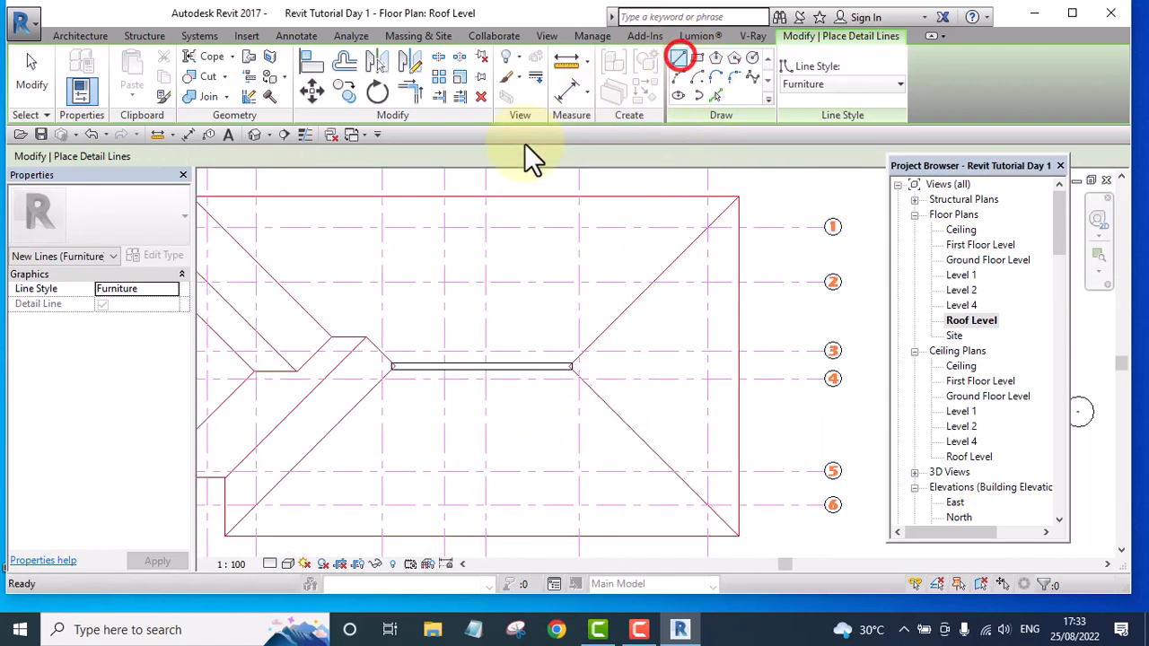
{"action": "scroll", "coordinate": [392, 366], "scroll_direction": "up", "scroll_amount": 6}
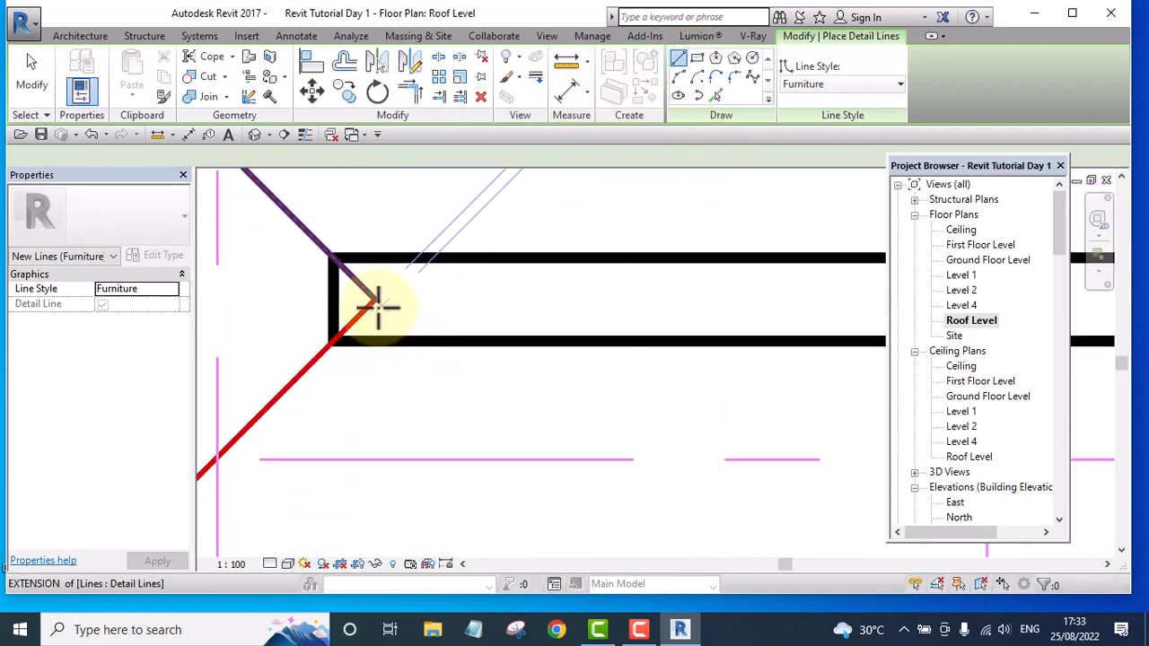
{"action": "left_click", "coordinate": [372, 300]}
{"action": "scroll", "coordinate": [372, 300], "scroll_direction": "down", "scroll_amount": 4}
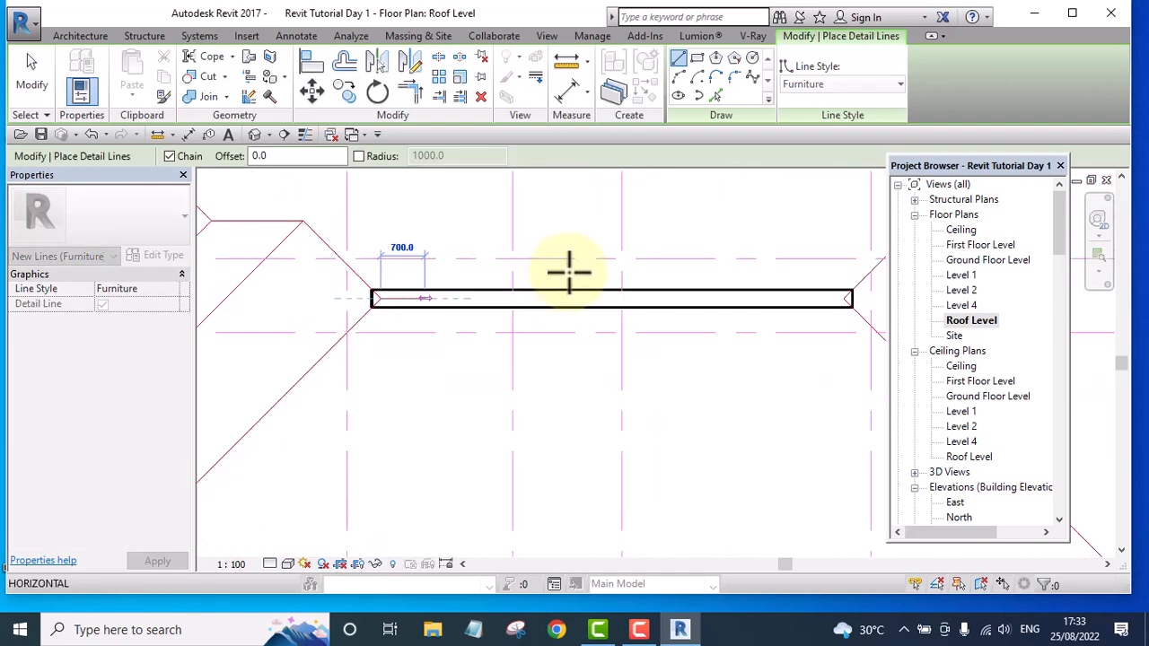
{"action": "left_click", "coordinate": [845, 297]}
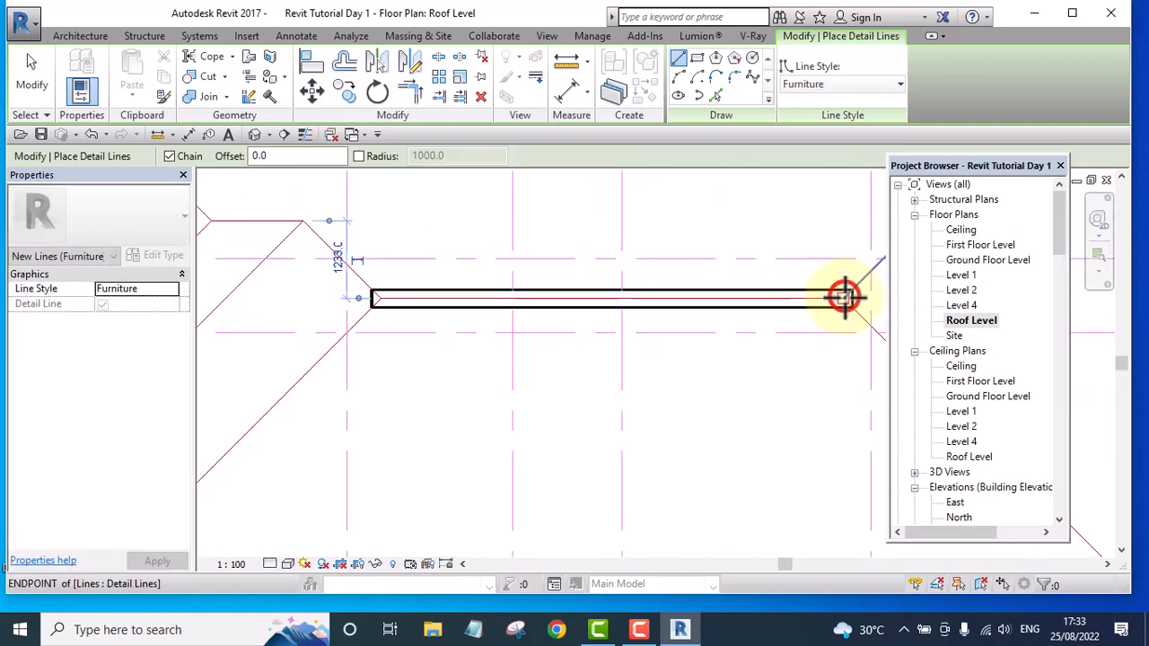
{"action": "scroll", "coordinate": [551, 326], "scroll_direction": "down", "scroll_amount": 5}
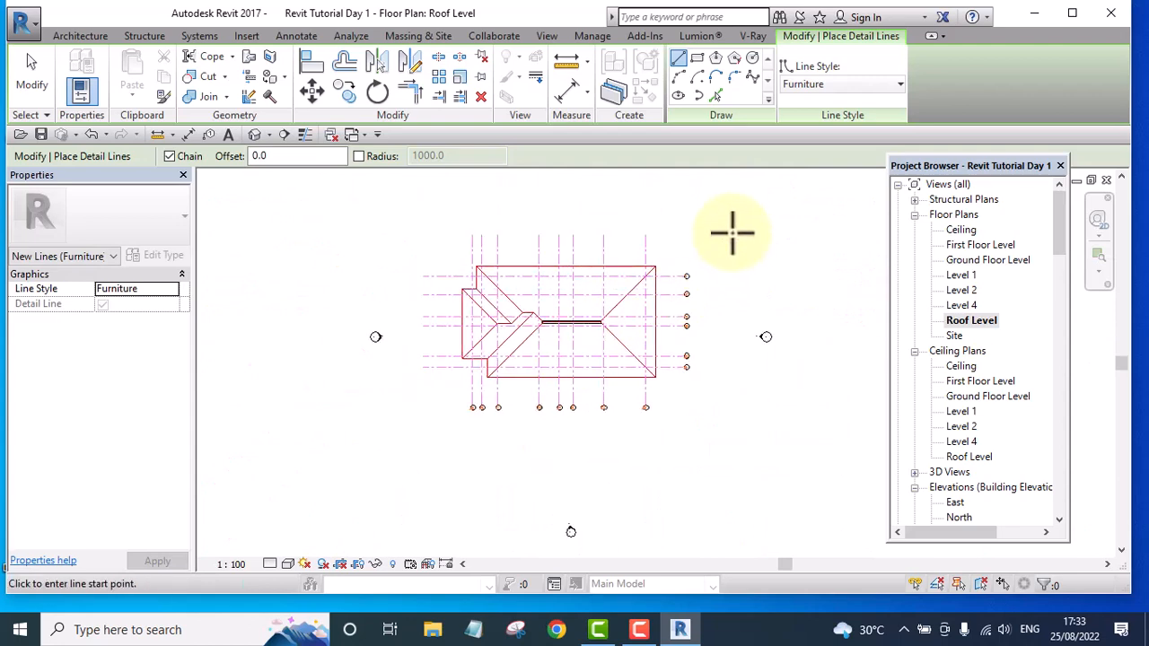
{"action": "right_click", "coordinate": [736, 231]}
{"action": "left_click", "coordinate": [775, 244]}
- Select everything over the roof and filter the selection to only the Lines (Furniture) category
{"action": "scroll", "coordinate": [775, 249], "scroll_direction": "down", "scroll_amount": 2}
{"action": "middle_click_drag", "start_coordinate": [775, 249], "coordinate": [638, 307]}
{"action": "scroll", "coordinate": [581, 278], "scroll_direction": "down", "scroll_amount": 2}
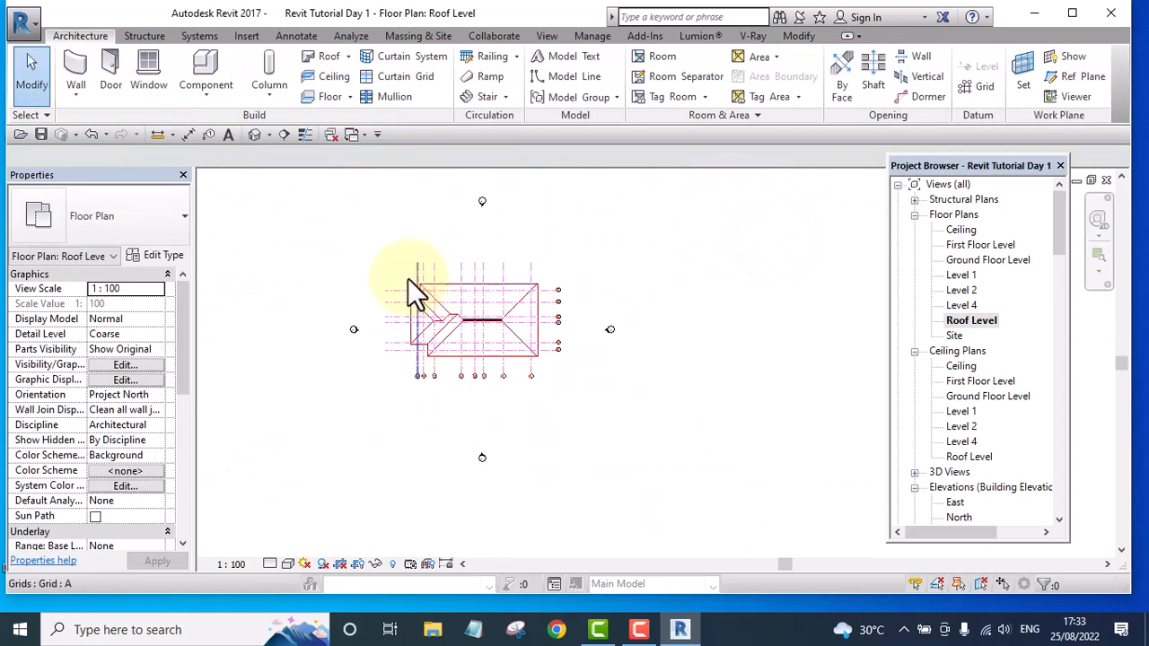
{"action": "left_click_drag", "start_coordinate": [359, 258], "coordinate": [572, 378]}
{"action": "left_click", "coordinate": [681, 68]}
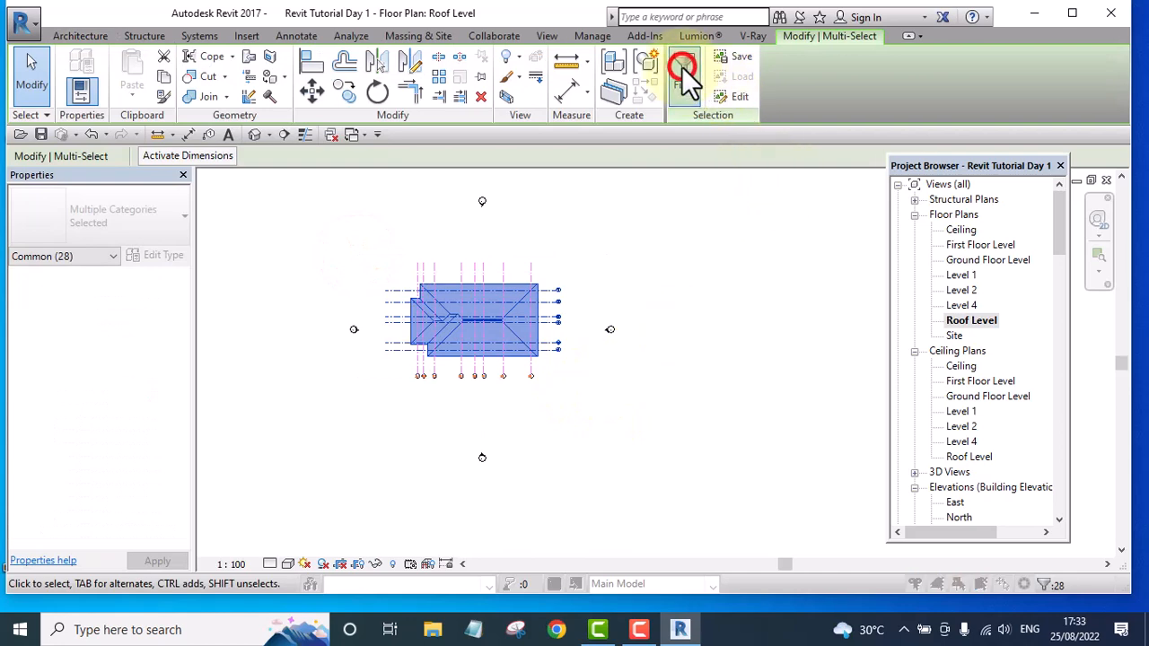
{"action": "left_click", "coordinate": [654, 224]}
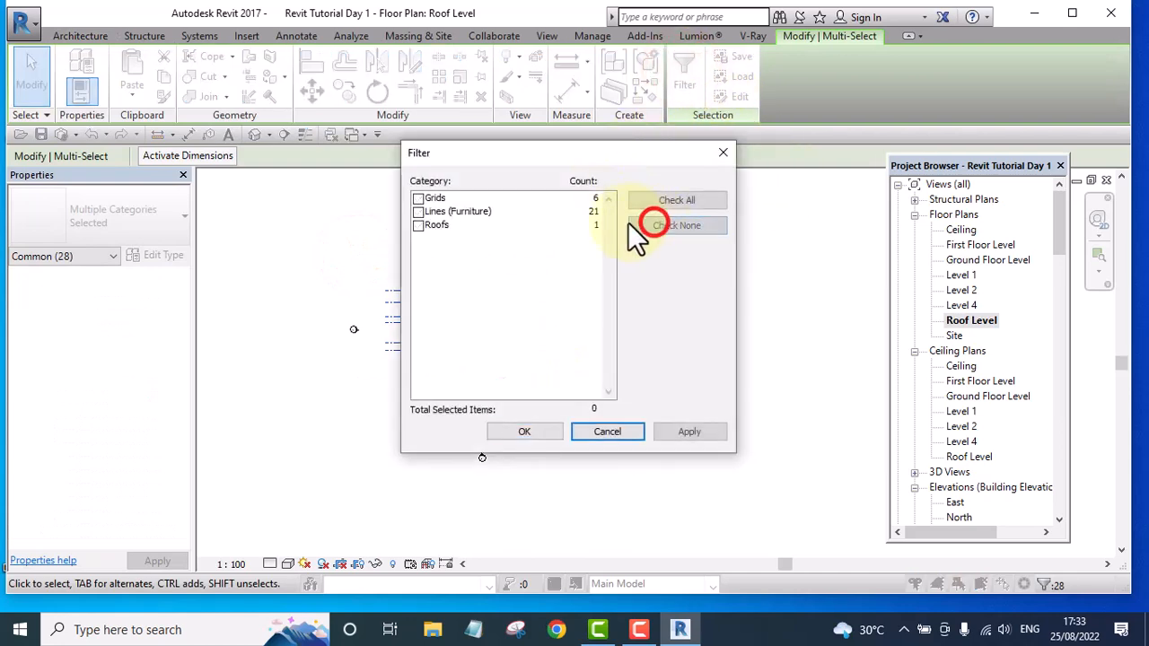
{"action": "left_click", "coordinate": [417, 212]}
{"action": "left_click", "coordinate": [524, 431]}
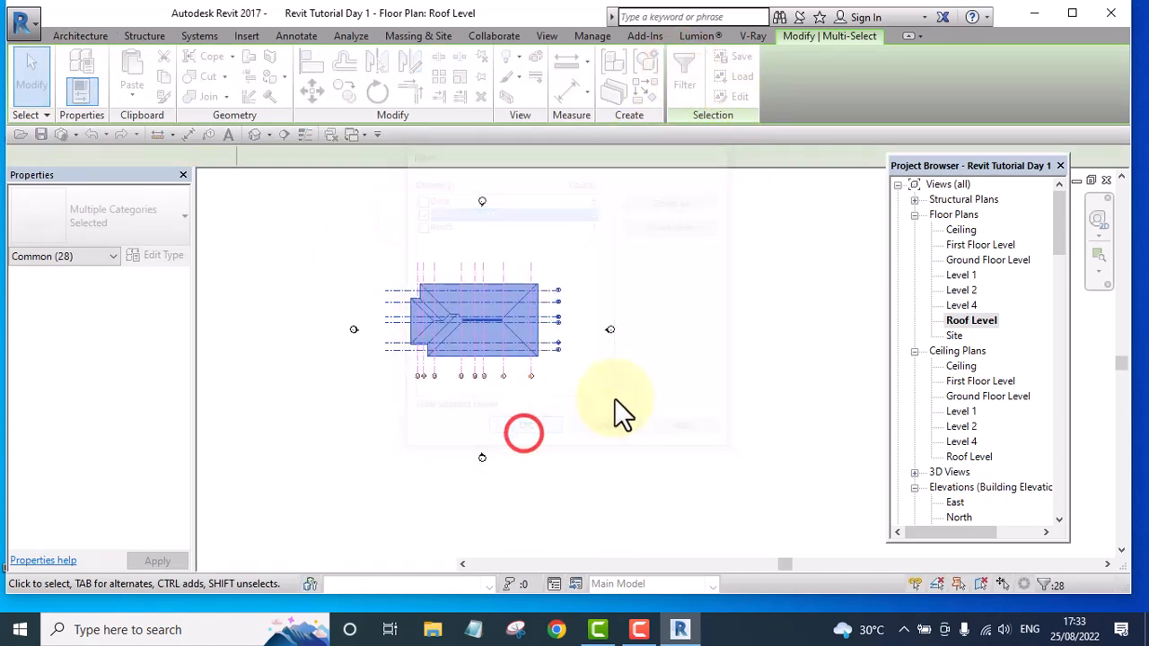
- Move the selected roof detail lines 50000 mm horizontally to the right, clear of the model and grids
{"action": "middle_click_drag", "start_coordinate": [749, 339], "coordinate": [669, 352]}
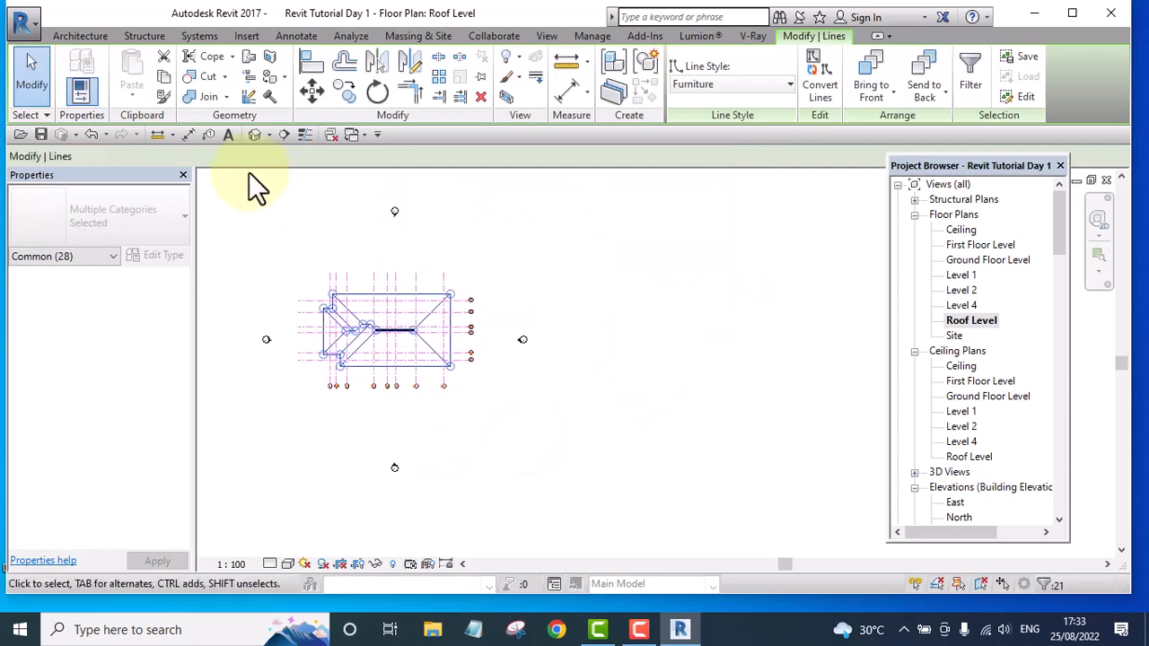
{"action": "left_click", "coordinate": [315, 92]}
{"action": "left_click", "coordinate": [347, 268]}
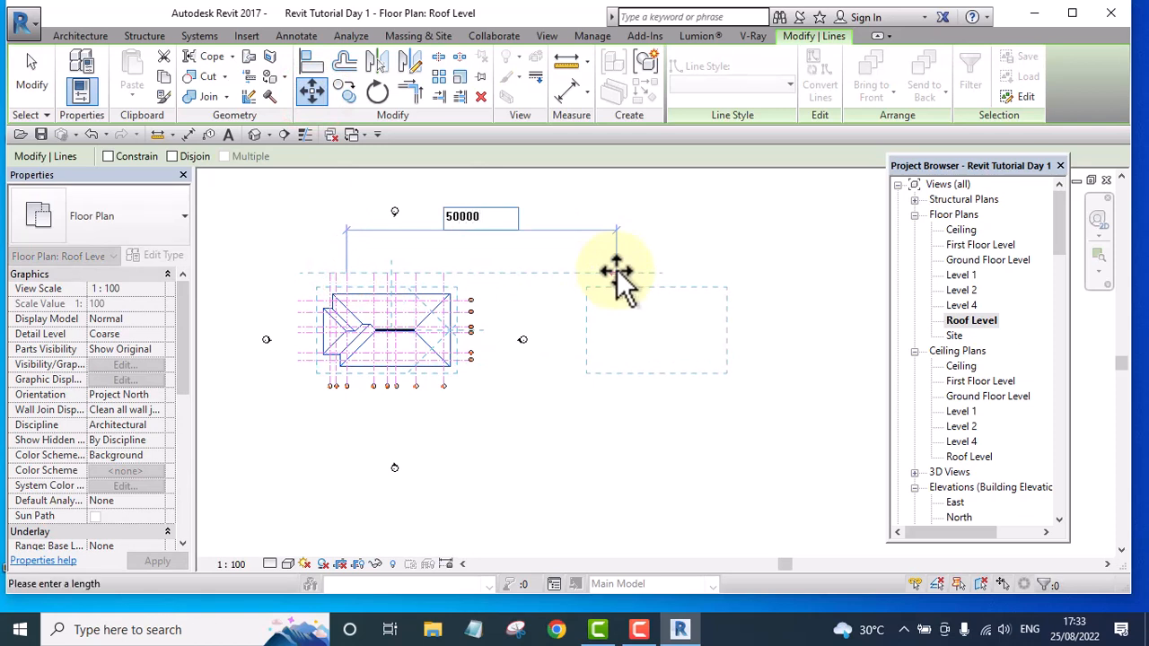
{"action": "key", "text": "Return"}
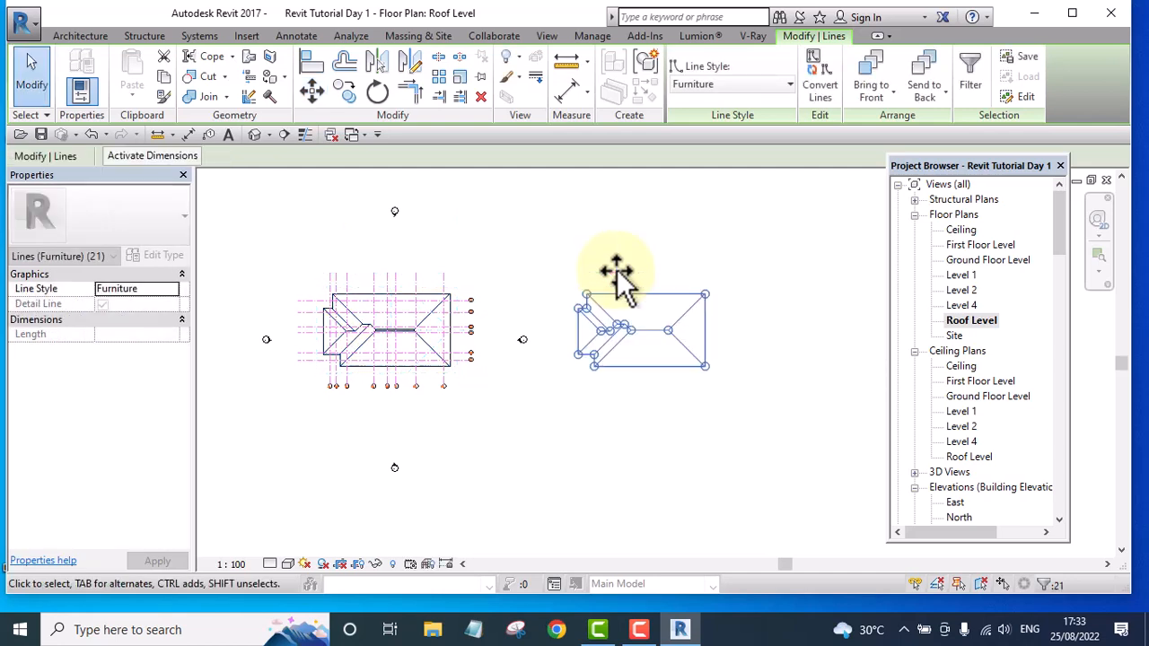
{"action": "left_click", "coordinate": [749, 235]}
- Examine the relocated roof linework, checking its eaves, hips, valleys and ridge lines
{"action": "scroll", "coordinate": [672, 332], "scroll_direction": "up", "scroll_amount": 5}
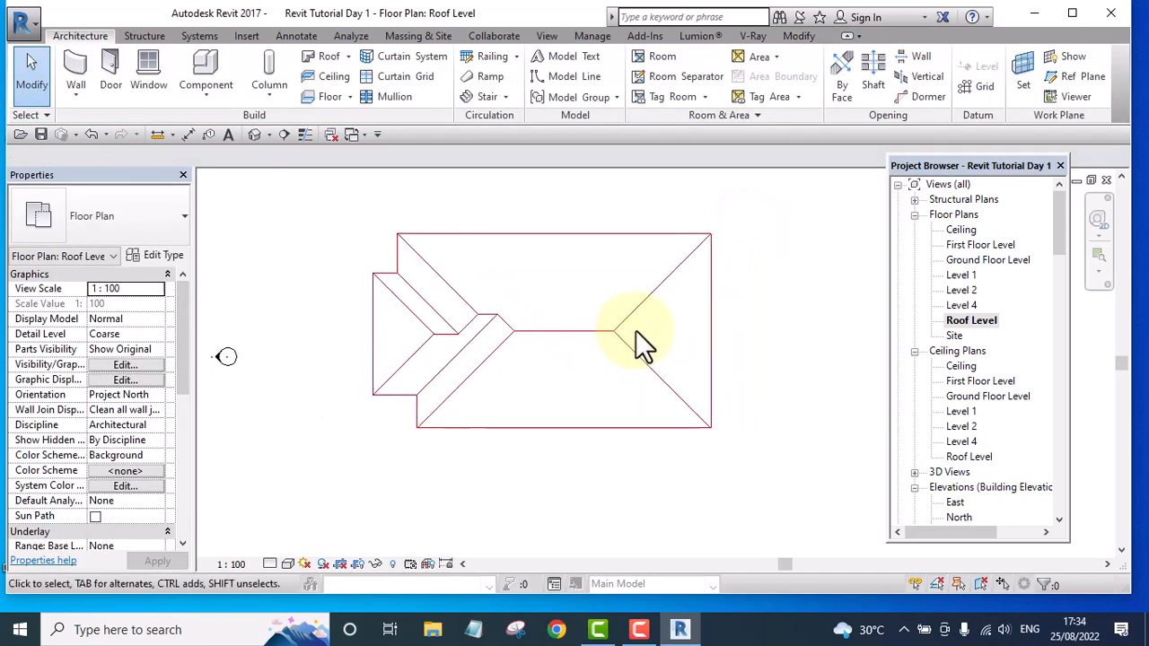
{"action": "scroll", "coordinate": [636, 331], "scroll_direction": "down", "scroll_amount": 5}
{"action": "scroll", "coordinate": [613, 300], "scroll_direction": "up", "scroll_amount": 5}
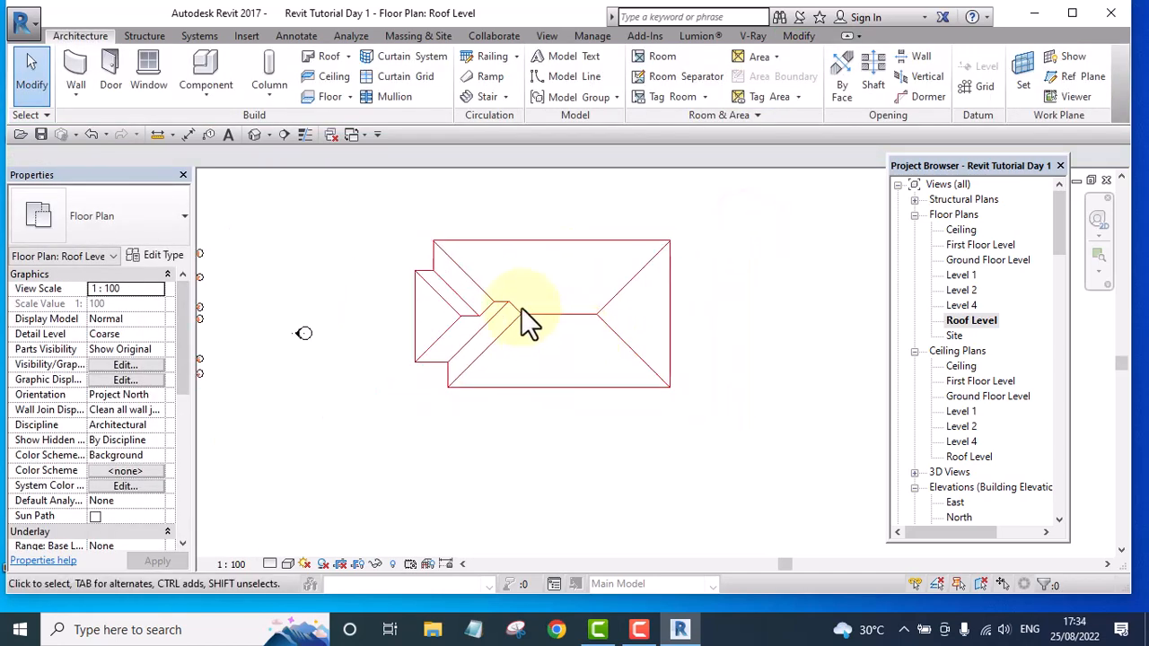
{"action": "scroll", "coordinate": [453, 332], "scroll_direction": "up", "scroll_amount": 2}
{"action": "middle_click_drag", "start_coordinate": [441, 326], "coordinate": [493, 373]}
{"action": "scroll", "coordinate": [426, 265], "scroll_direction": "up", "scroll_amount": 2}
{"action": "scroll", "coordinate": [493, 350], "scroll_direction": "down", "scroll_amount": 2}
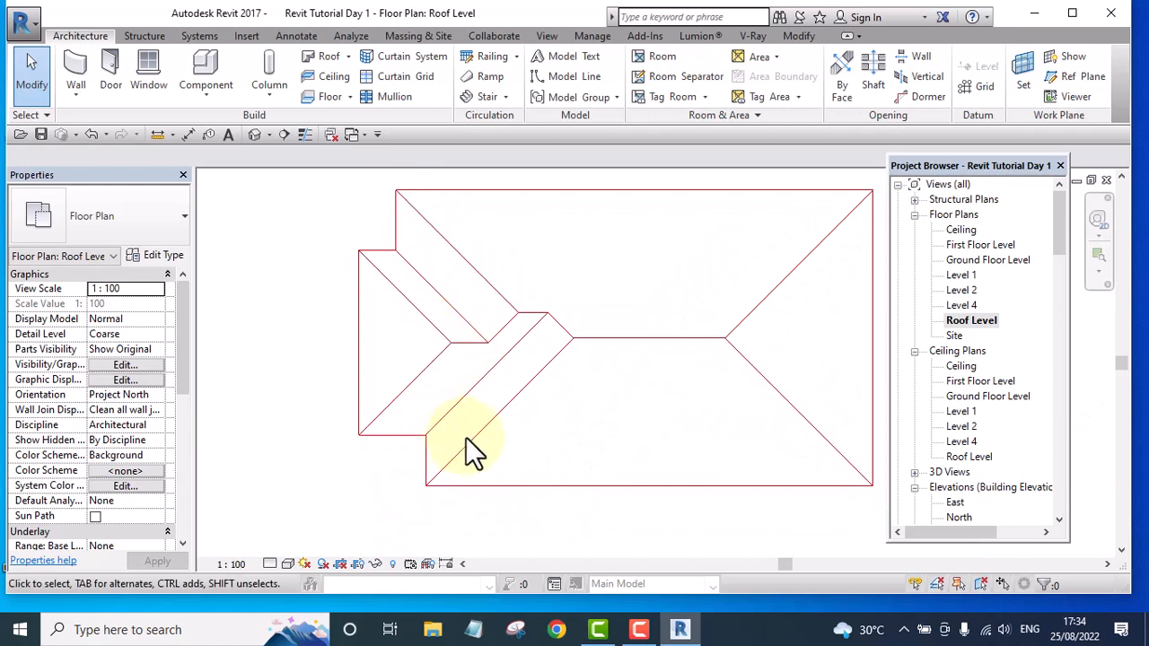
- Offset a copy of the short vertical eave line at the roof plan's upper-left step 600 mm inward
{"action": "scroll", "coordinate": [344, 501], "scroll_direction": "up", "scroll_amount": 2}
{"action": "scroll", "coordinate": [273, 316], "scroll_direction": "down", "scroll_amount": 1}
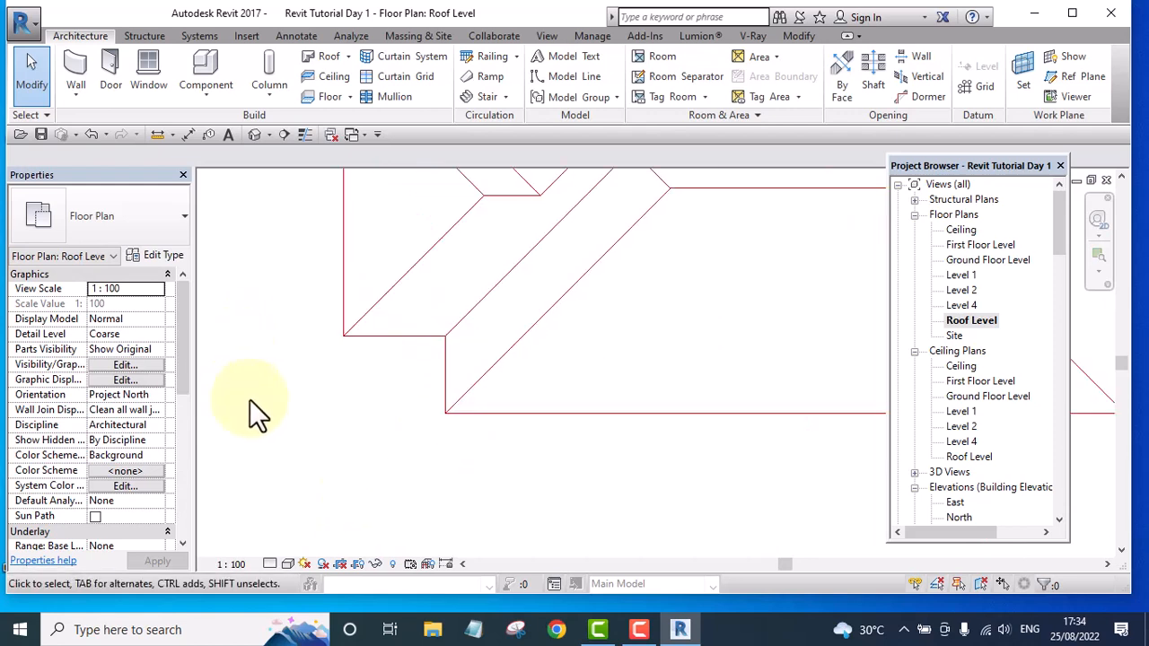
{"action": "scroll", "coordinate": [249, 400], "scroll_direction": "down", "scroll_amount": 1}
{"action": "middle_click_drag", "start_coordinate": [415, 404], "coordinate": [375, 448]}
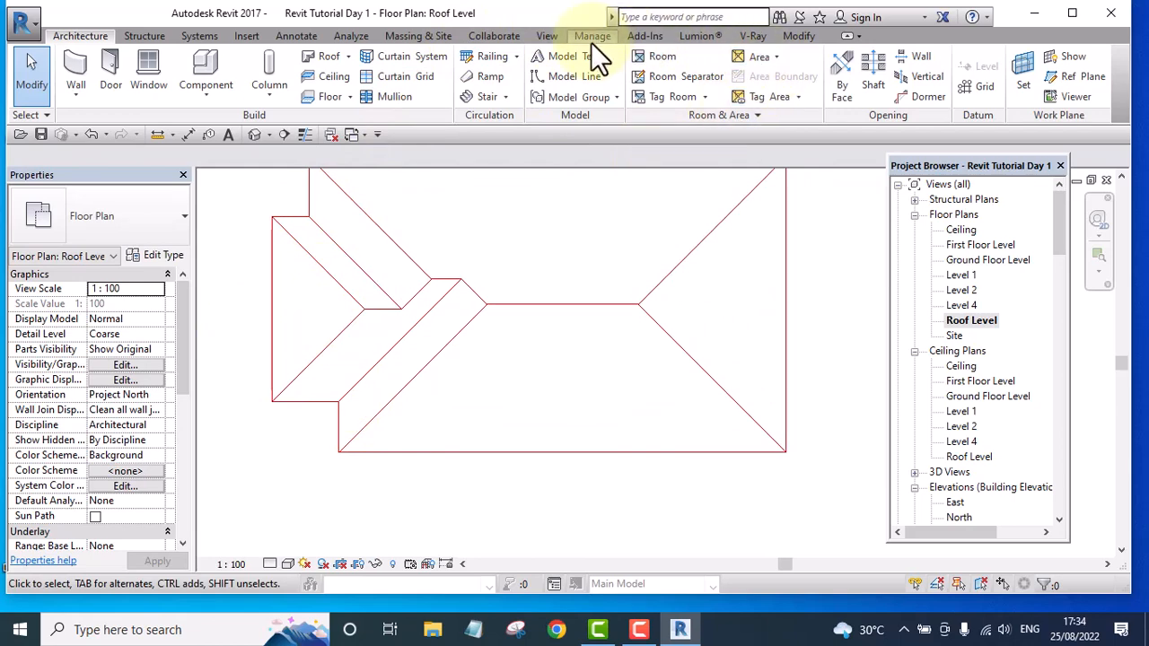
{"action": "left_click", "coordinate": [799, 36]}
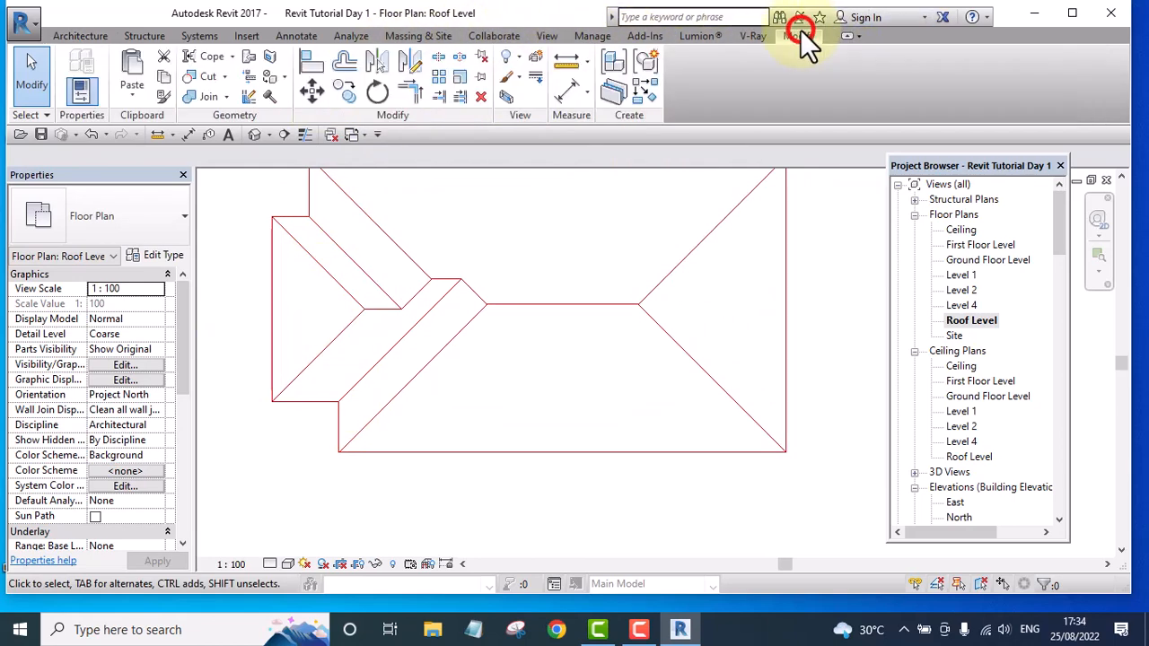
{"action": "left_click", "coordinate": [347, 61]}
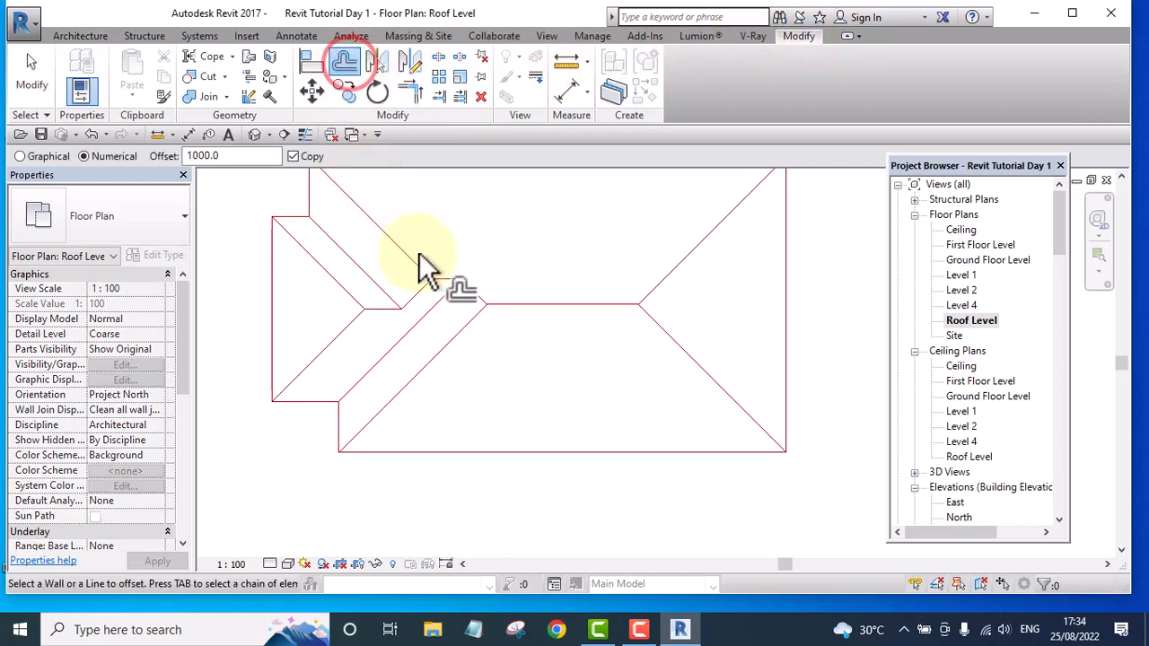
{"action": "middle_click_drag", "start_coordinate": [418, 252], "coordinate": [416, 336]}
{"action": "scroll", "coordinate": [321, 243], "scroll_direction": "up", "scroll_amount": 3}
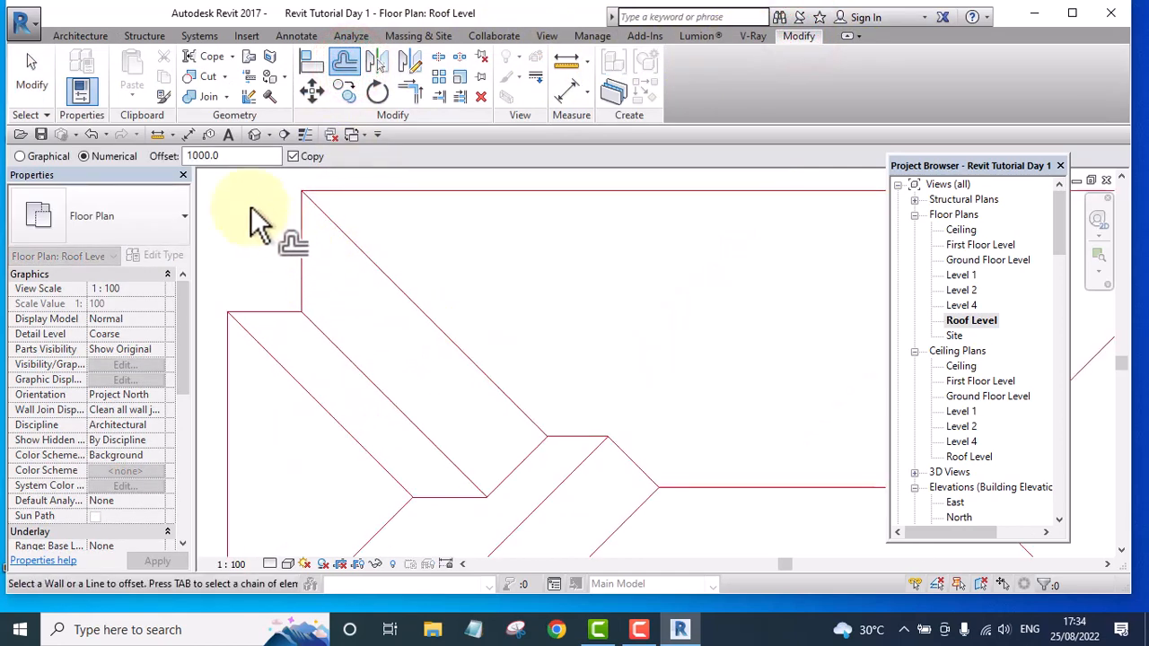
{"action": "left_click", "coordinate": [193, 165]}
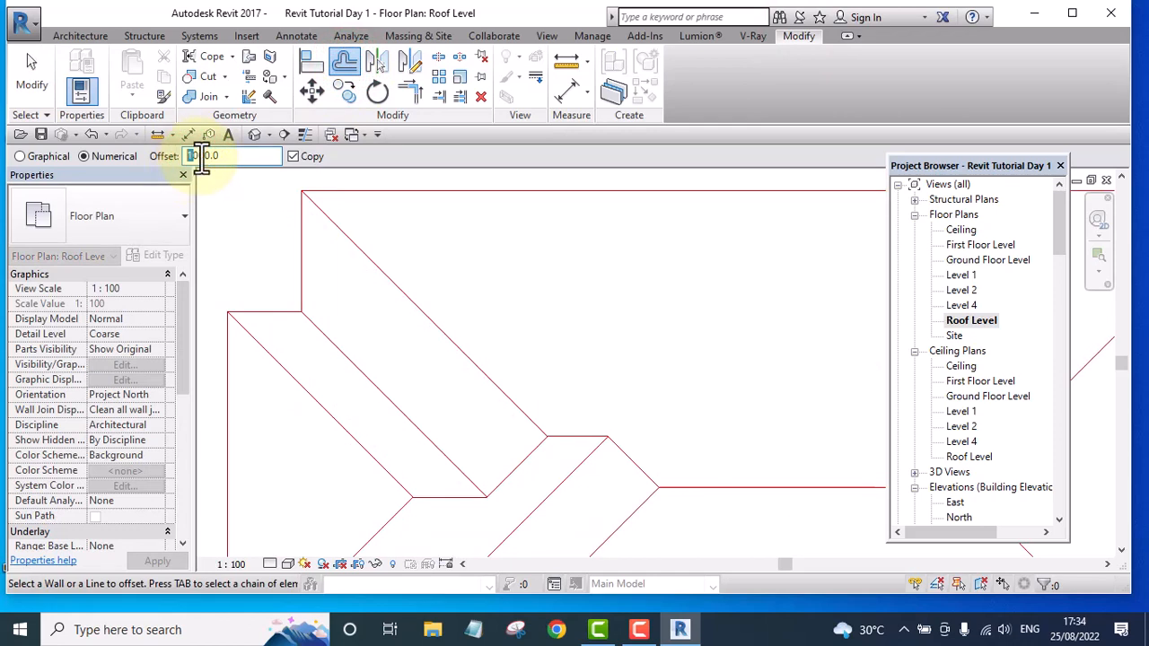
{"action": "type", "text": "6"}
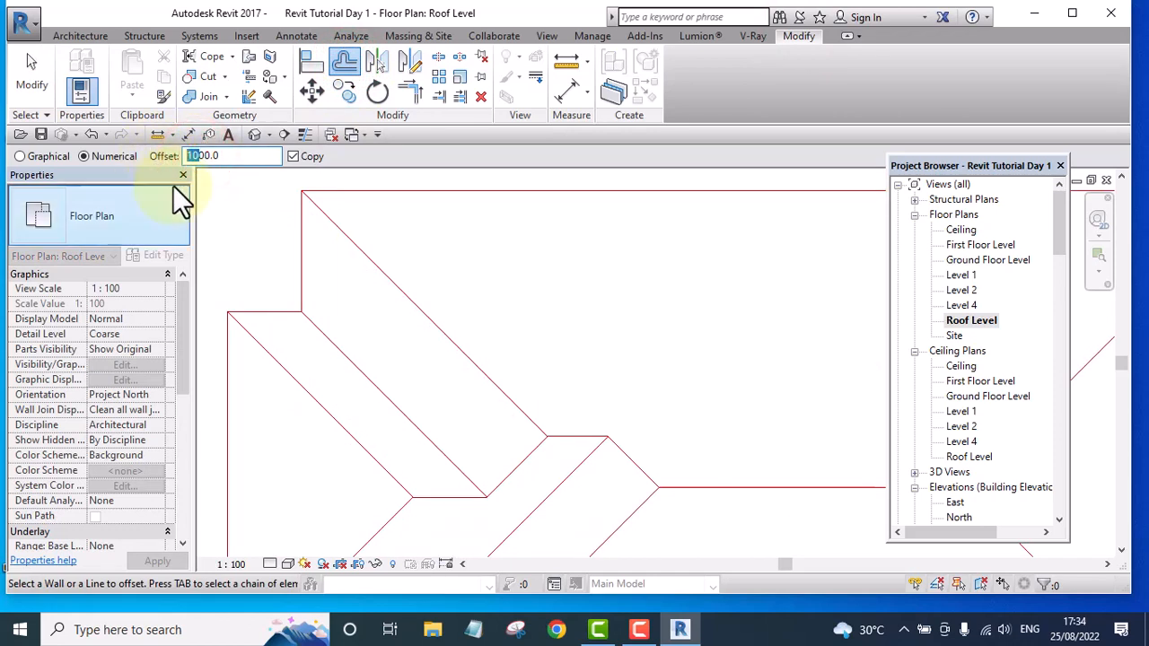
{"action": "middle_click_drag", "start_coordinate": [351, 255], "coordinate": [463, 248]}
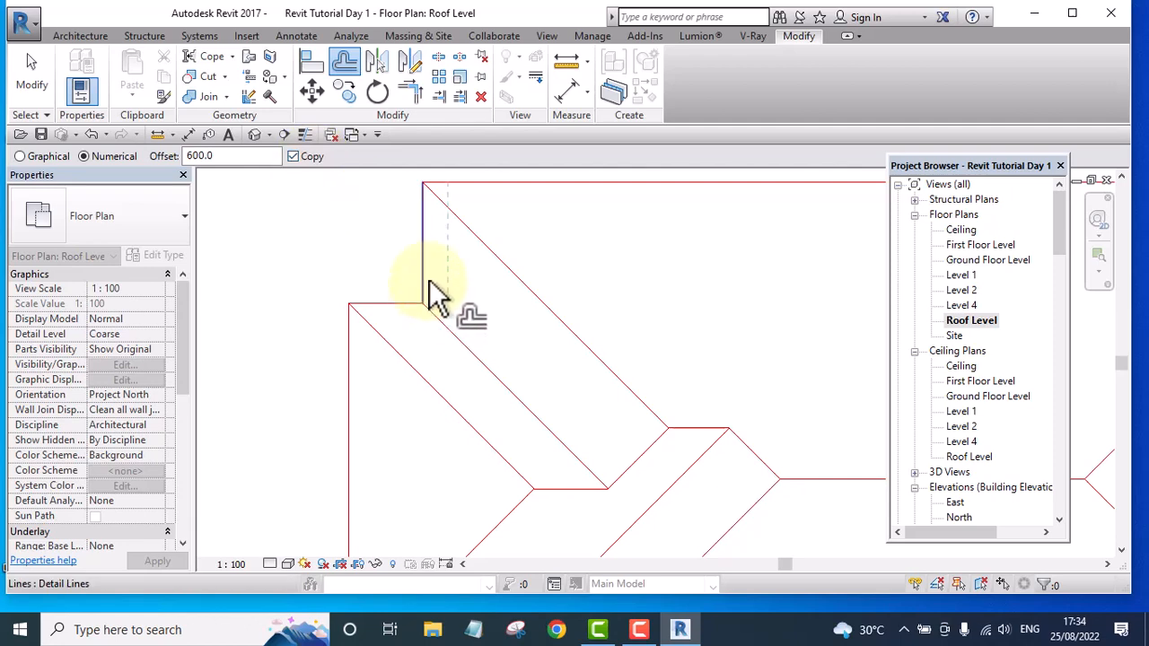
- Offset a copy of the short vertical eave line at the roof plan's lower-left step 600 mm inward
{"action": "scroll", "coordinate": [428, 251], "scroll_direction": "down", "scroll_amount": 5}
{"action": "scroll", "coordinate": [456, 494], "scroll_direction": "up", "scroll_amount": 3}
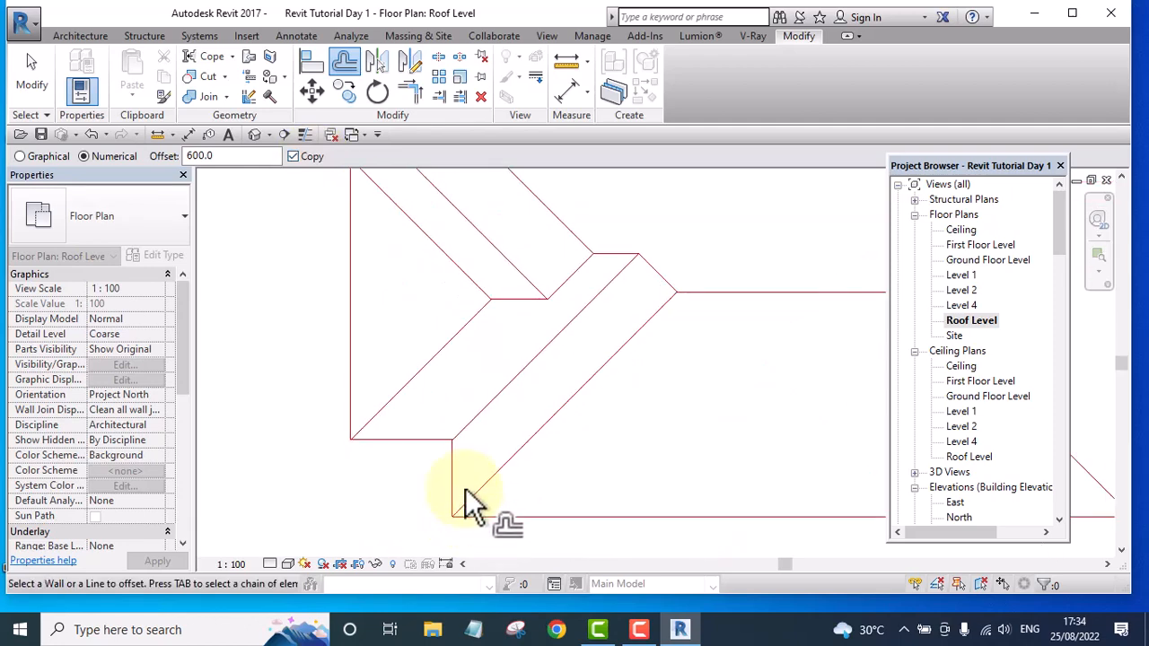
{"action": "left_click", "coordinate": [454, 467]}
{"action": "scroll", "coordinate": [321, 398], "scroll_direction": "down", "scroll_amount": 3}
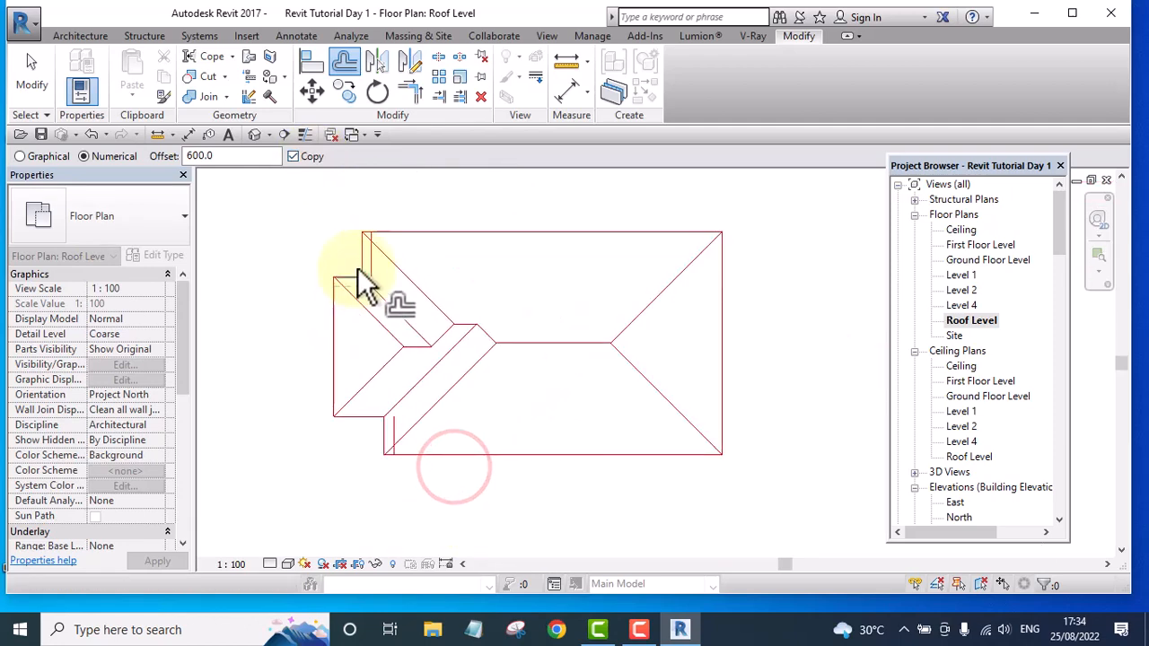
- Extend the left wing's upper horizontal eave line to the adjacent 600 mm offset line
{"action": "left_click", "coordinate": [461, 96]}
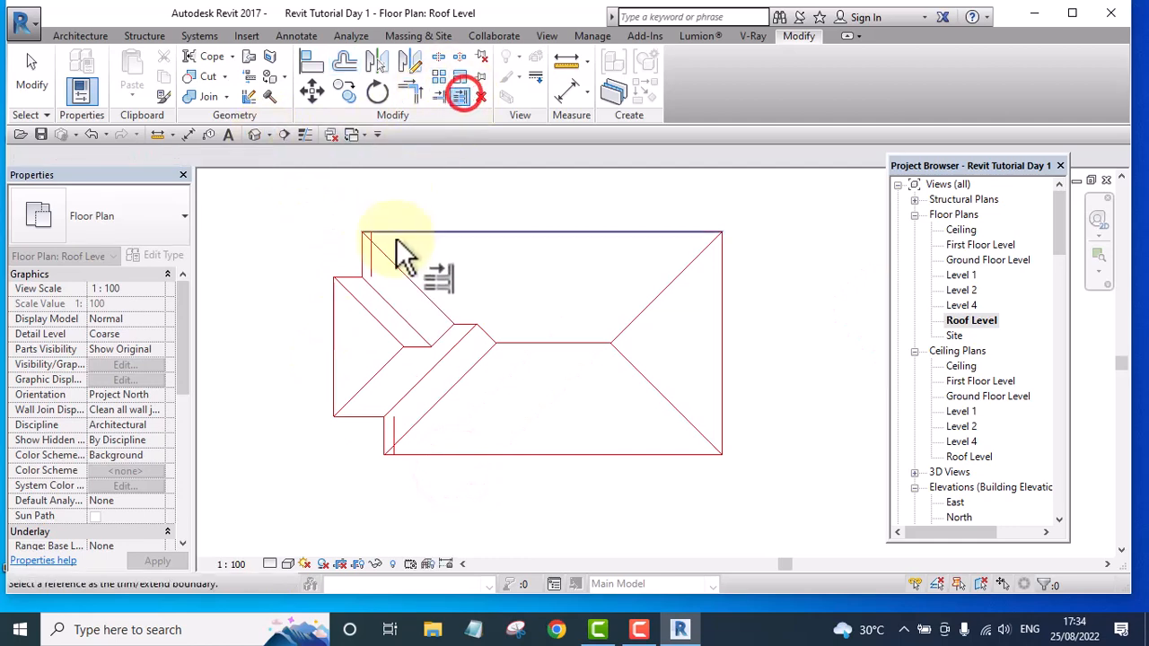
{"action": "scroll", "coordinate": [371, 295], "scroll_direction": "up", "scroll_amount": 3}
{"action": "left_click", "coordinate": [350, 272]}
{"action": "left_click", "coordinate": [316, 301]}
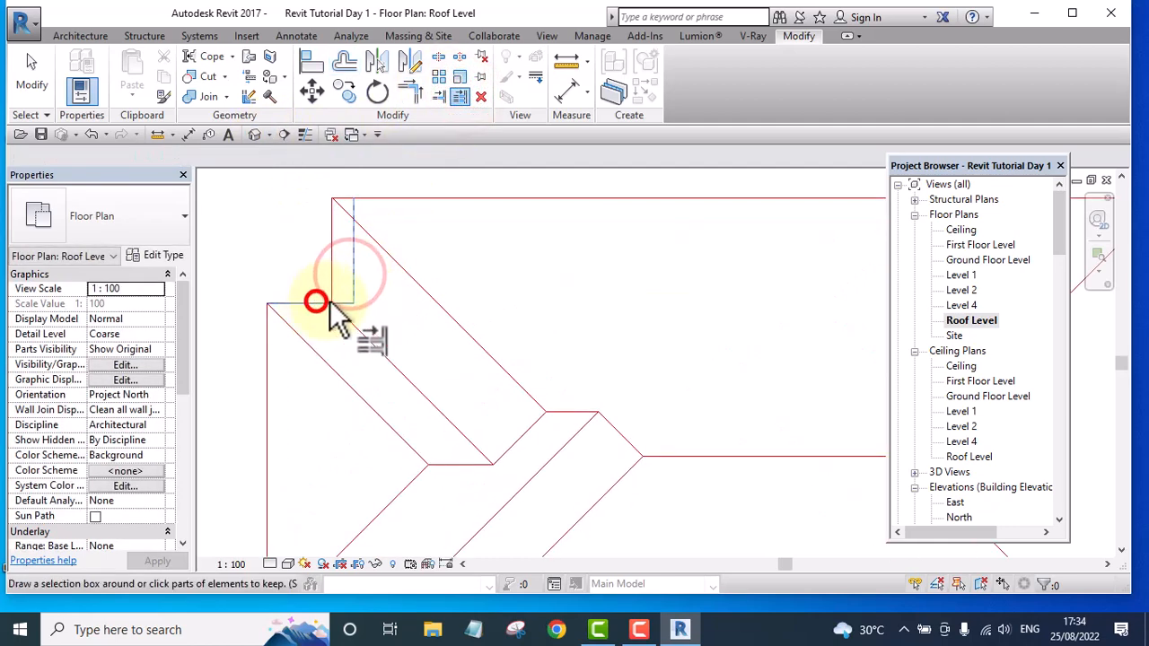
- Extend the left wing's lower horizontal eave line to its 600 mm offset line and end the Trim/Extend command
{"action": "middle_click_drag", "start_coordinate": [333, 326], "coordinate": [403, 225]}
{"action": "scroll", "coordinate": [359, 257], "scroll_direction": "down", "scroll_amount": 4}
{"action": "scroll", "coordinate": [406, 357], "scroll_direction": "up", "scroll_amount": 3}
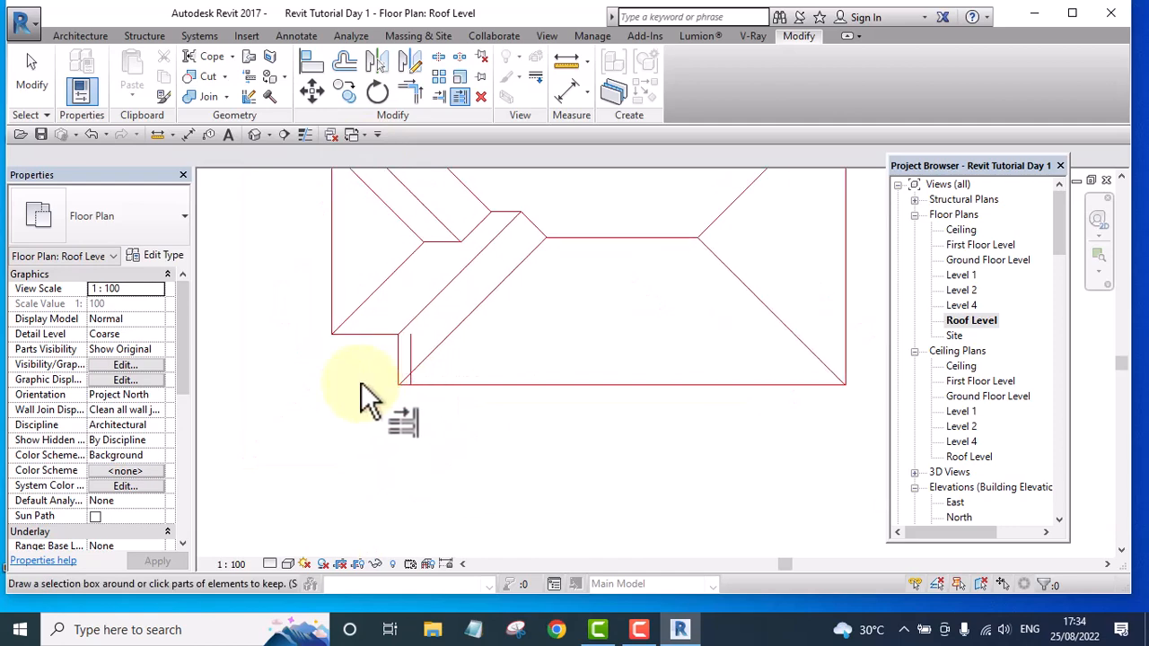
{"action": "left_click", "coordinate": [353, 359]}
{"action": "scroll", "coordinate": [404, 367], "scroll_direction": "up", "scroll_amount": 2}
{"action": "left_click", "coordinate": [437, 331]}
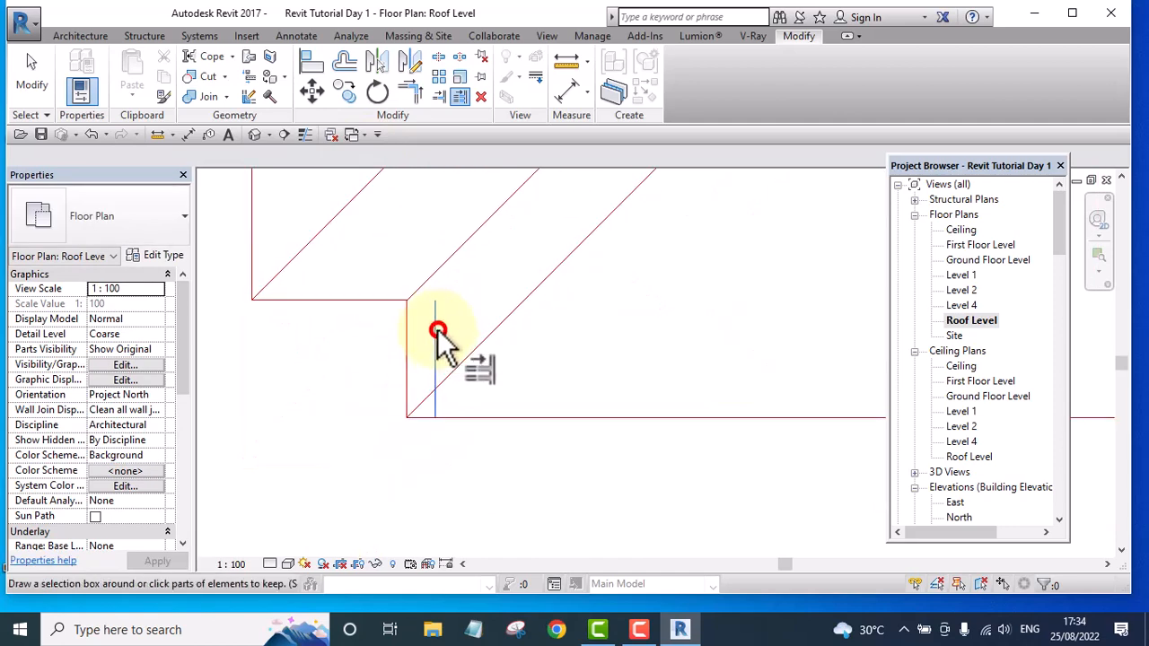
{"action": "left_click", "coordinate": [385, 302]}
{"action": "scroll", "coordinate": [426, 395], "scroll_direction": "down", "scroll_amount": 5}
{"action": "scroll", "coordinate": [344, 262], "scroll_direction": "up", "scroll_amount": 3}
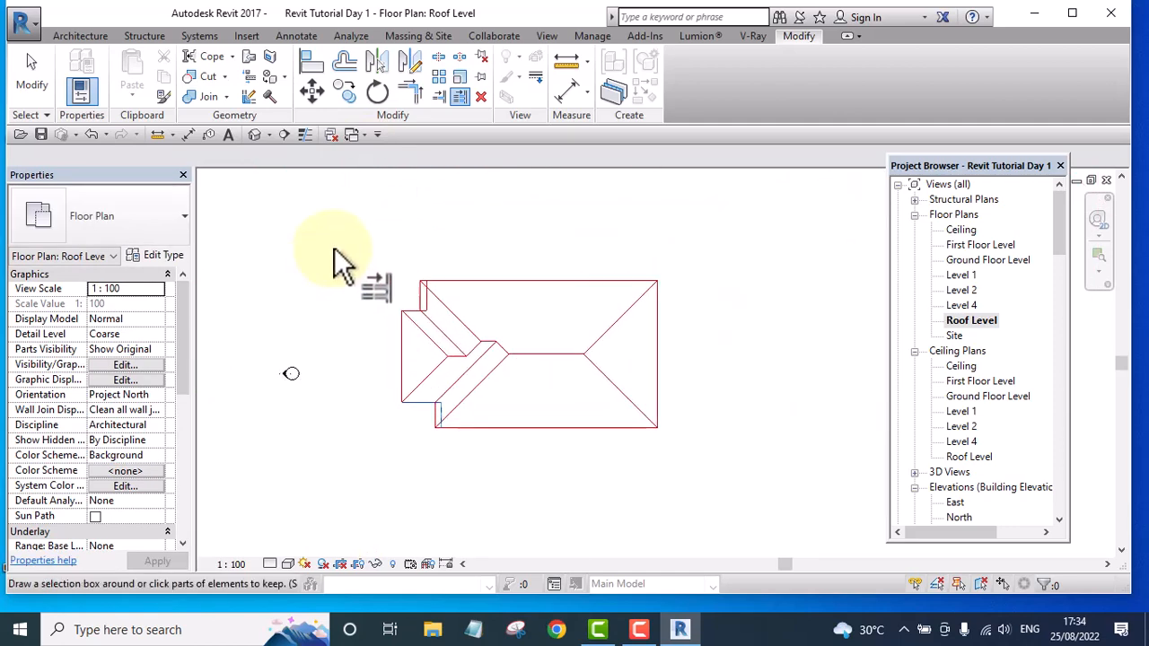
{"action": "right_click", "coordinate": [338, 226]}
{"action": "left_click", "coordinate": [374, 236]}
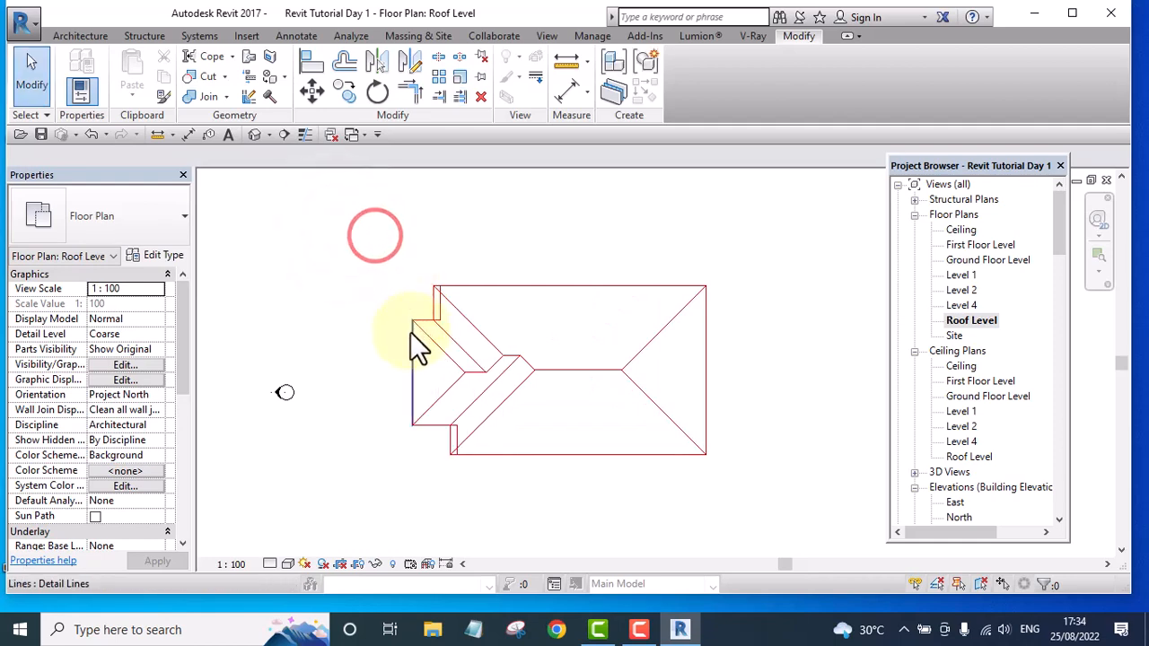
- Delete both vertical 600 mm offset lines used as boundaries at the upper-left and lower-left steps
{"action": "scroll", "coordinate": [329, 308], "scroll_direction": "up", "scroll_amount": 5}
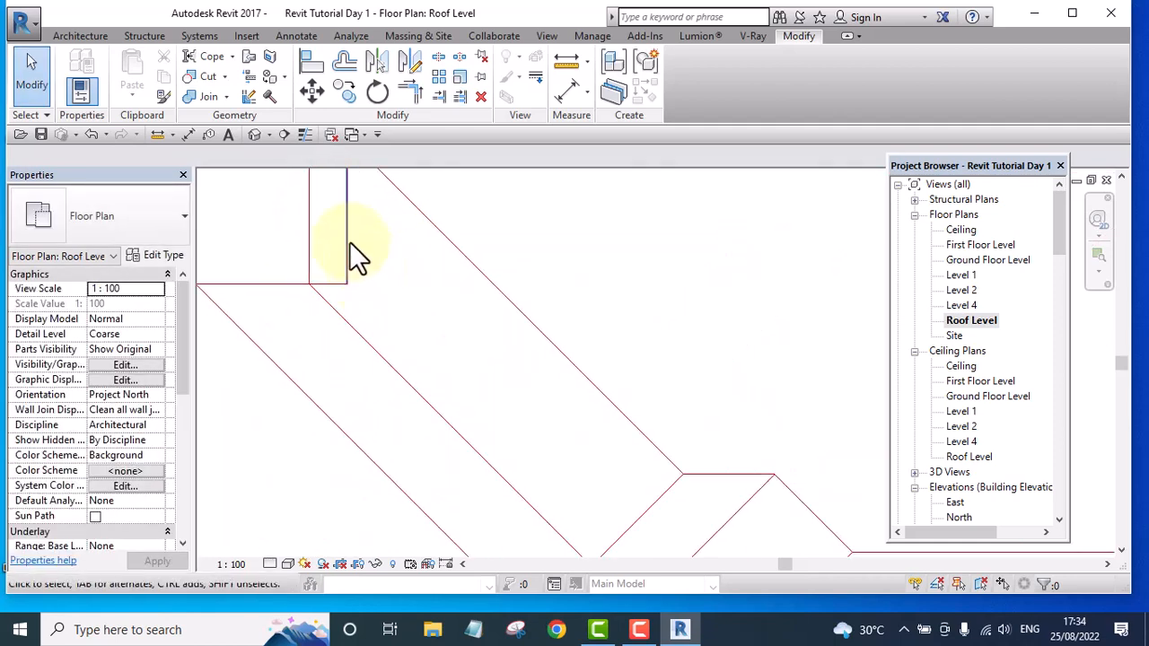
{"action": "left_click", "coordinate": [347, 247]}
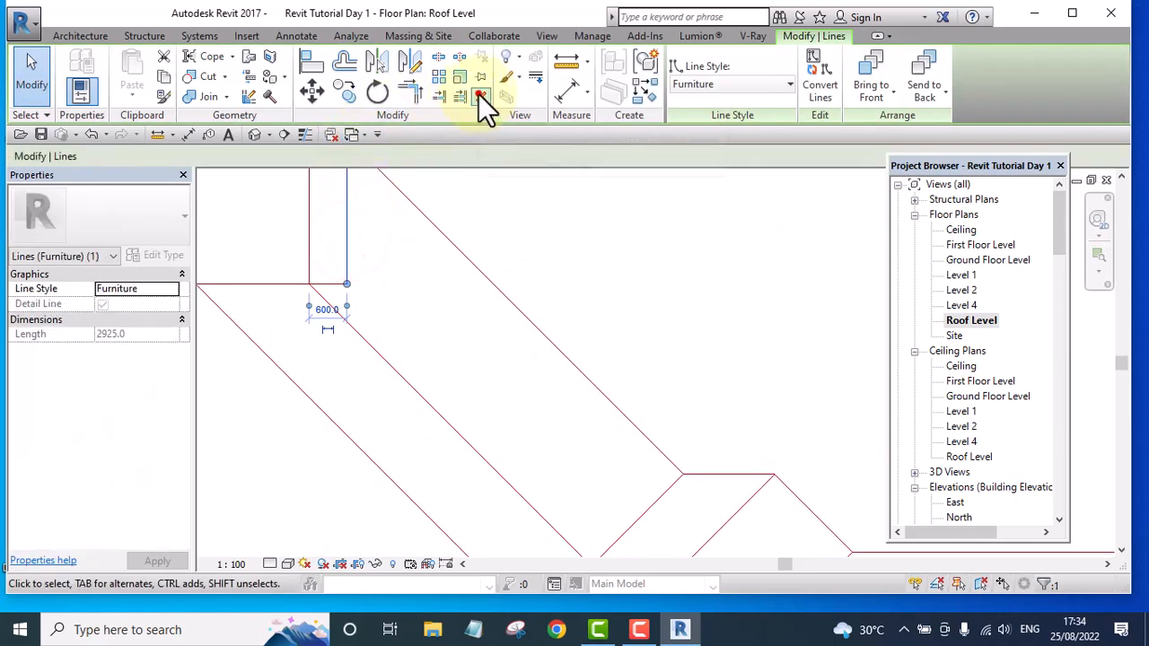
{"action": "left_click", "coordinate": [478, 94]}
{"action": "scroll", "coordinate": [377, 187], "scroll_direction": "down", "scroll_amount": 4}
{"action": "middle_click_drag", "start_coordinate": [380, 537], "coordinate": [373, 409]}
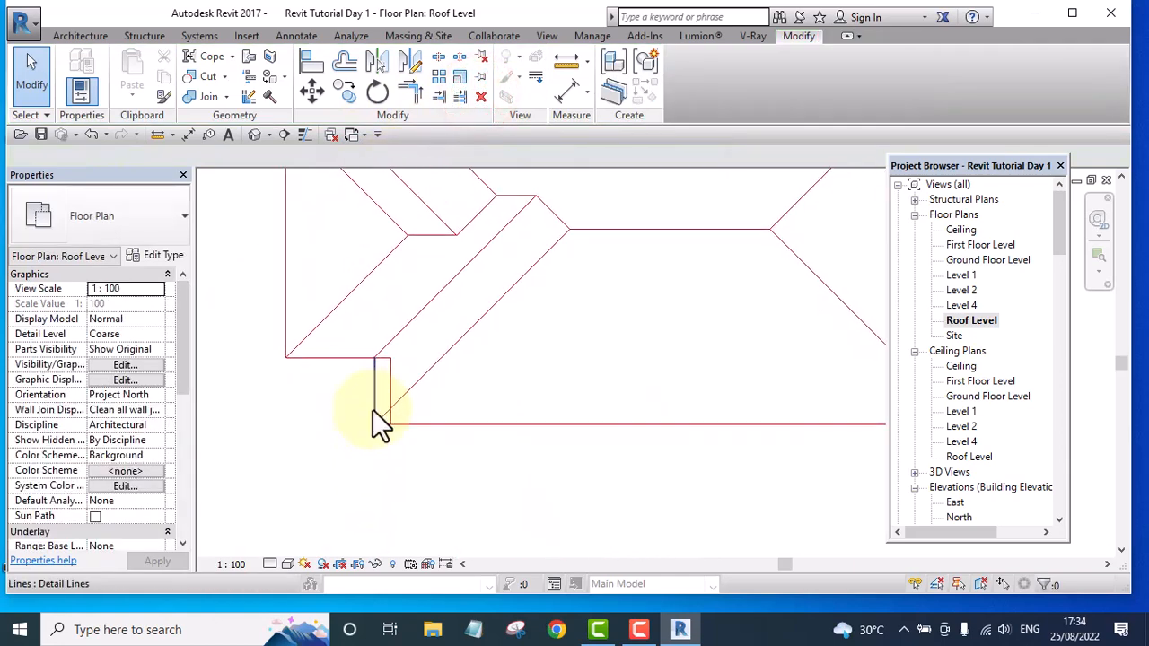
{"action": "left_click", "coordinate": [390, 382]}
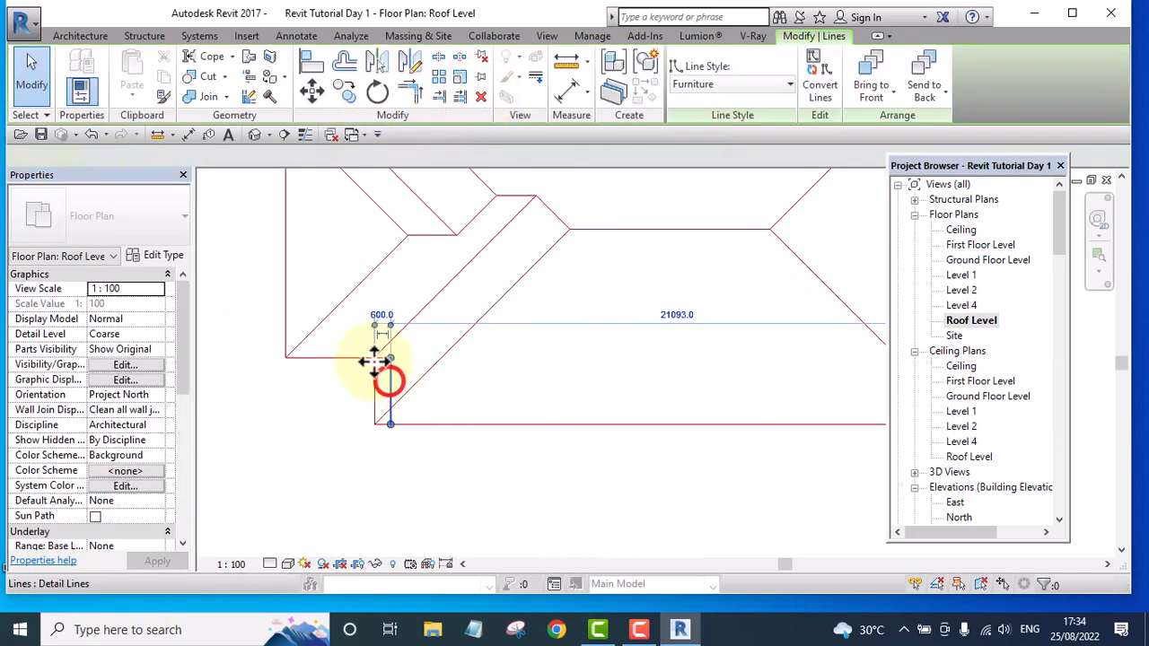
{"action": "left_click", "coordinate": [483, 94]}
{"action": "scroll", "coordinate": [403, 385], "scroll_direction": "down", "scroll_amount": 5}
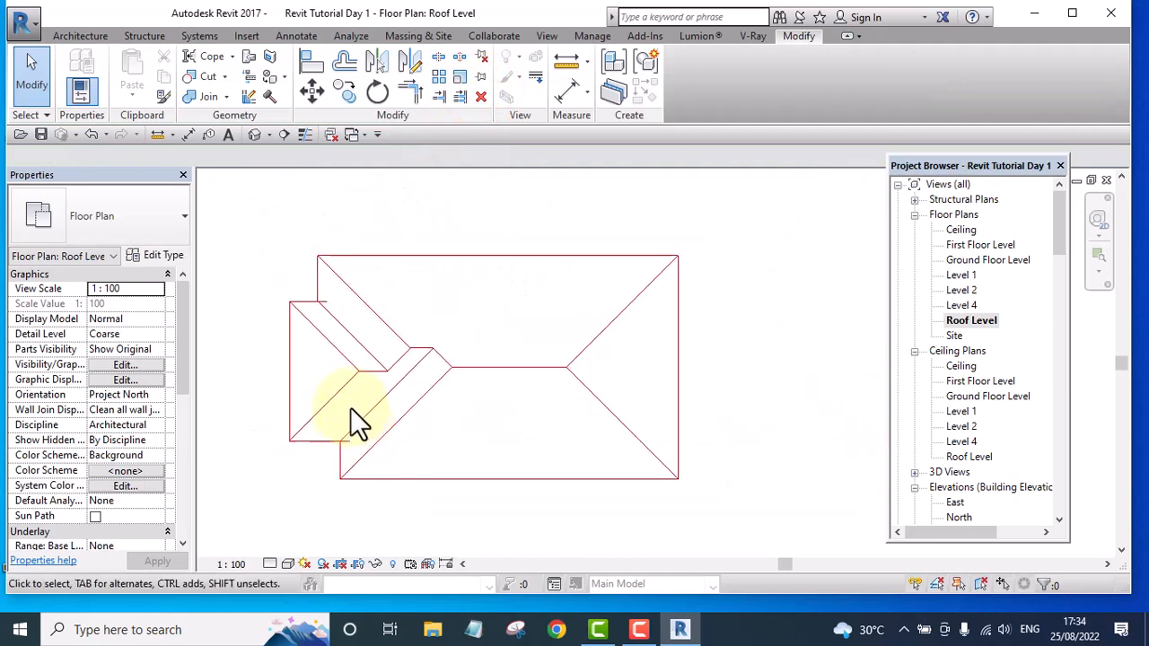
- Copy the upper valley line from the eave corner to the end of the extended upper horizontal eave
{"action": "scroll", "coordinate": [328, 316], "scroll_direction": "up", "scroll_amount": 4}
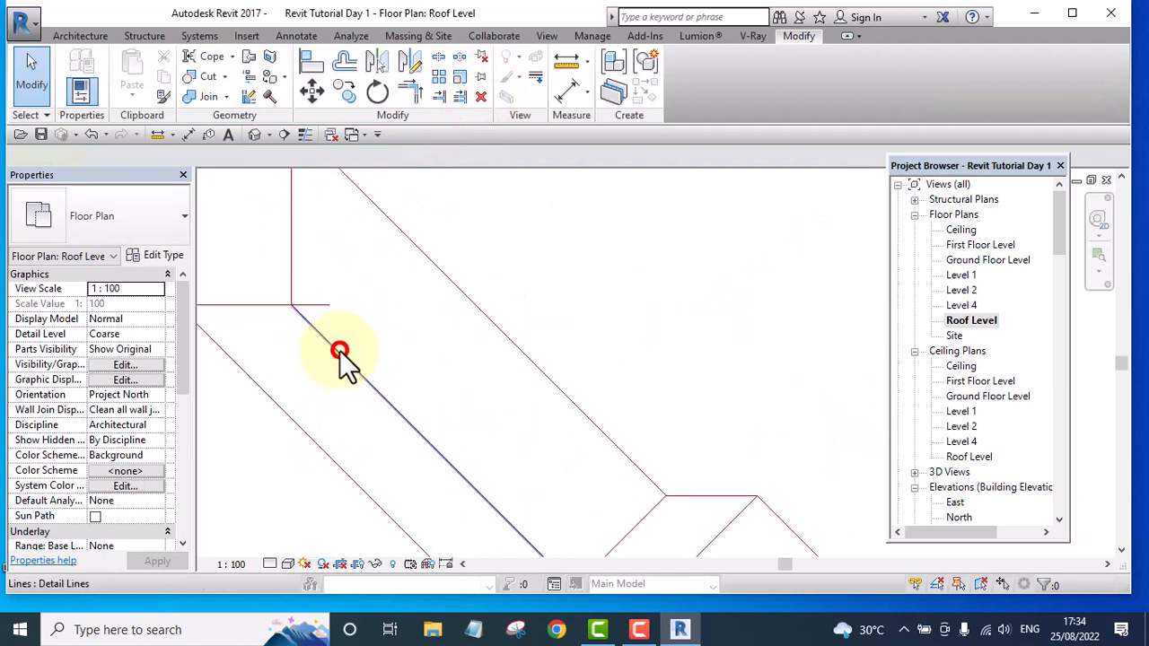
{"action": "left_click", "coordinate": [340, 352]}
{"action": "left_click", "coordinate": [342, 91]}
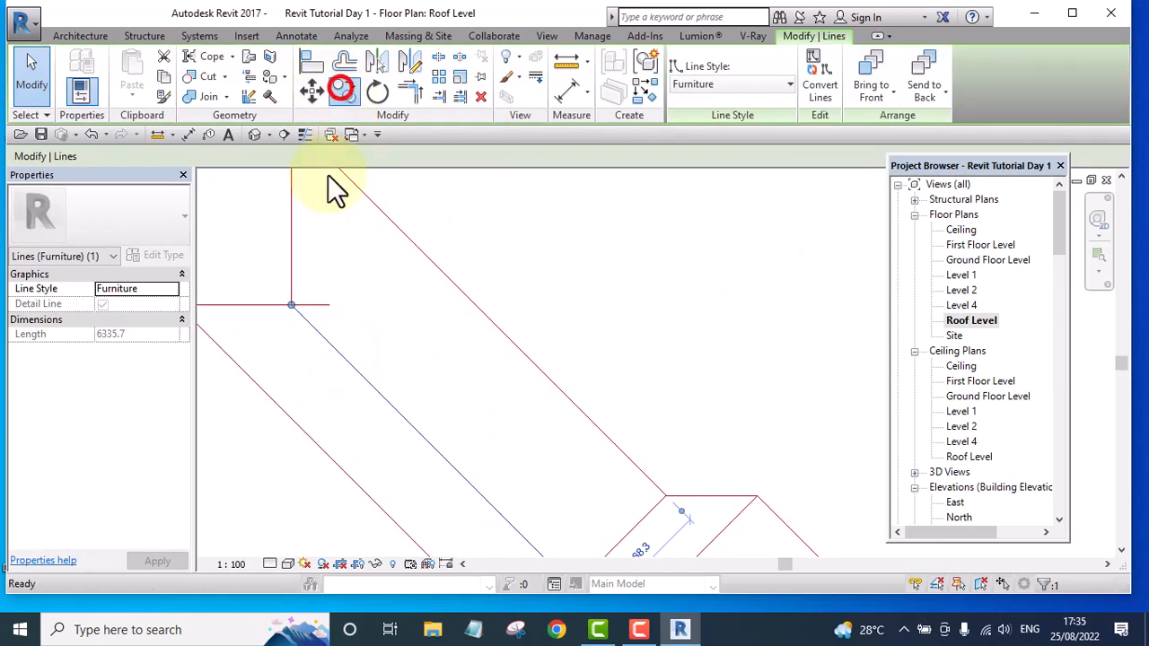
{"action": "scroll", "coordinate": [289, 307], "scroll_direction": "up", "scroll_amount": 5}
{"action": "left_click", "coordinate": [290, 308]}
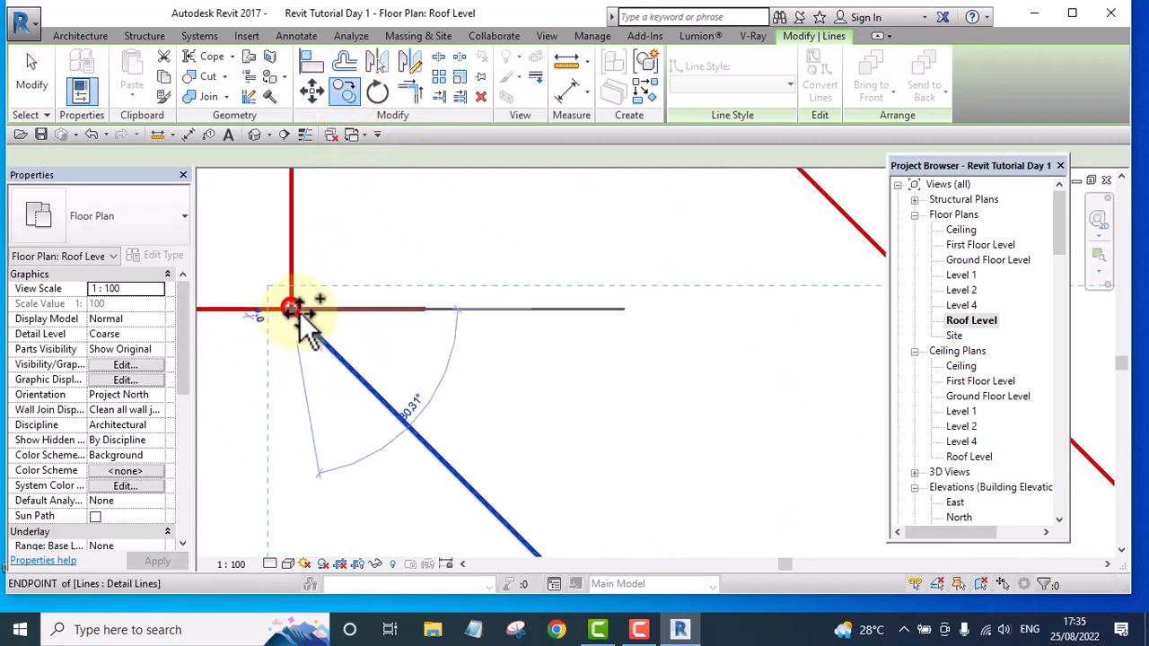
{"action": "left_click", "coordinate": [426, 308]}
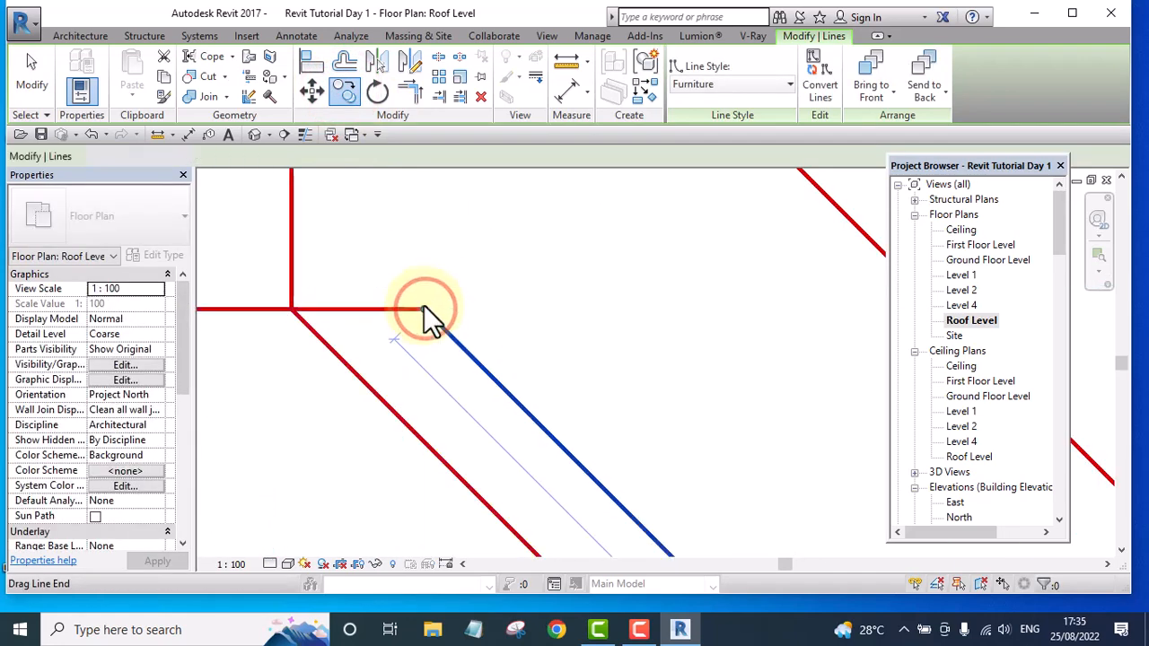
{"action": "scroll", "coordinate": [422, 303], "scroll_direction": "down", "scroll_amount": 4}
{"action": "left_click", "coordinate": [442, 260]}
{"action": "left_click", "coordinate": [332, 236]}
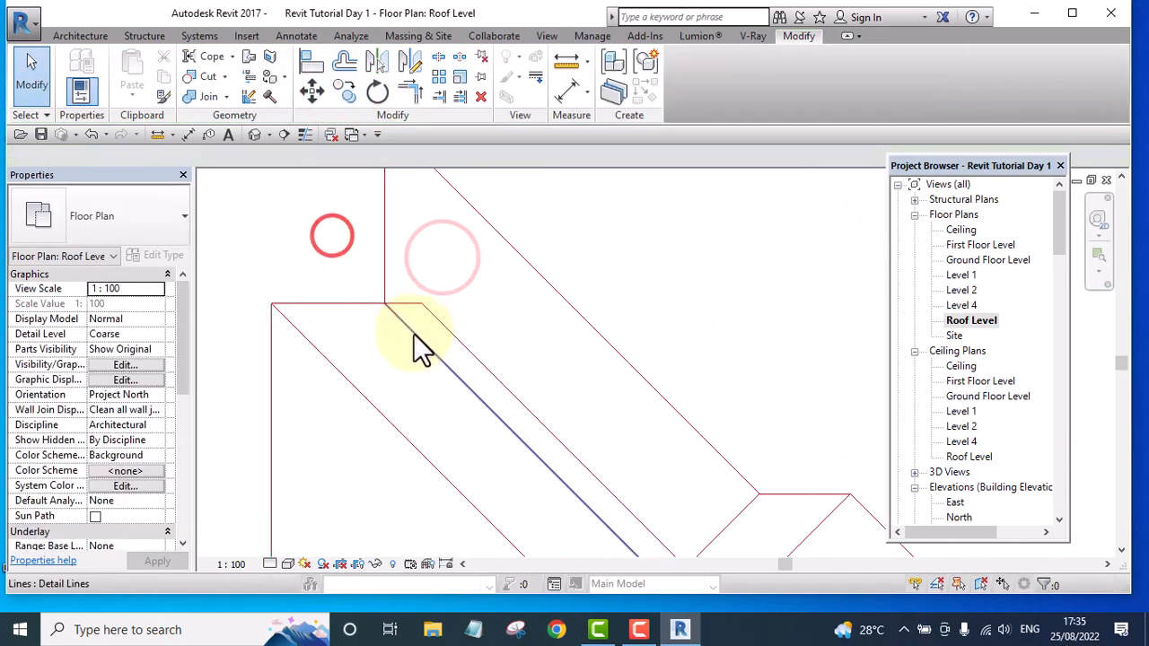
- Delete the original upper valley line that starts at the eave corner
{"action": "left_click", "coordinate": [413, 333]}
{"action": "key", "text": "d"}
{"action": "key", "text": "e"}
{"action": "scroll", "coordinate": [380, 297], "scroll_direction": "down", "scroll_amount": 4}
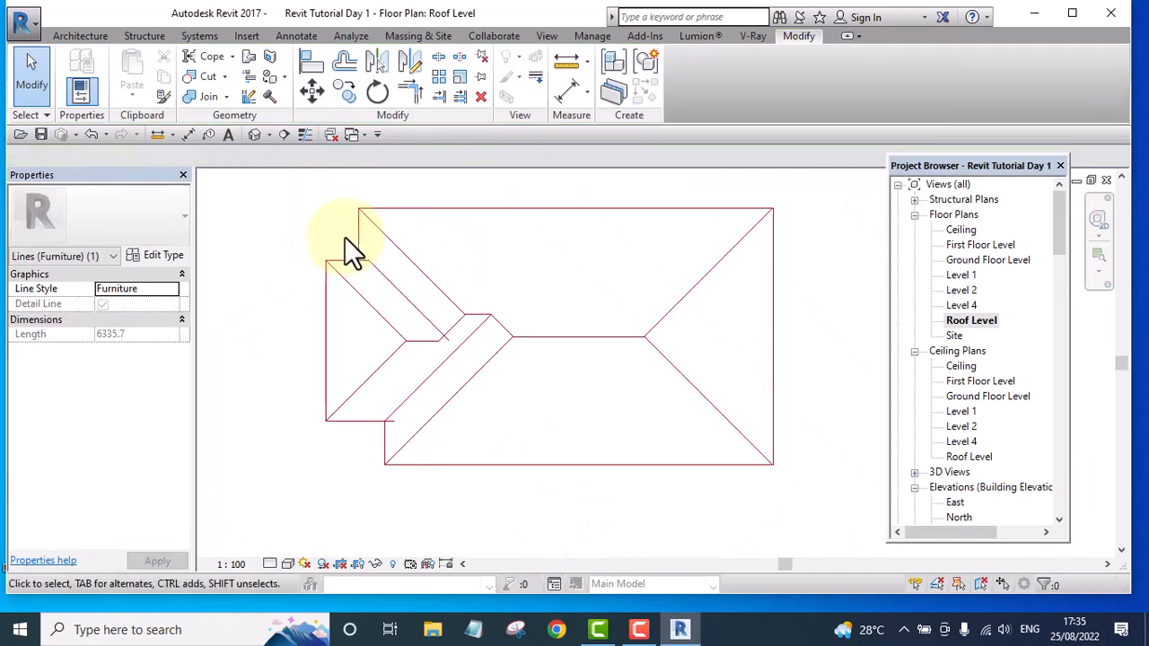
{"action": "left_click", "coordinate": [345, 237]}
- Move the lower valley line from the eave corner to the end of the extended lower horizontal eave
{"action": "scroll", "coordinate": [389, 360], "scroll_direction": "up", "scroll_amount": 5}
{"action": "middle_click_drag", "start_coordinate": [403, 307], "coordinate": [417, 367]}
{"action": "scroll", "coordinate": [417, 368], "scroll_direction": "up", "scroll_amount": 1}
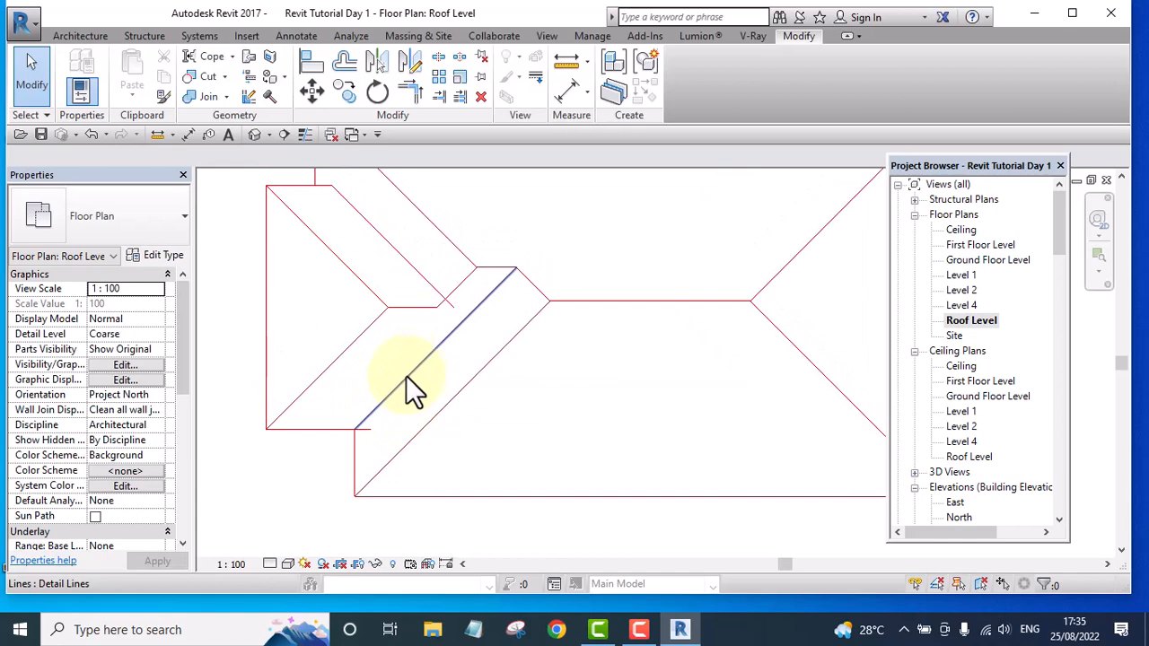
{"action": "left_click", "coordinate": [406, 377]}
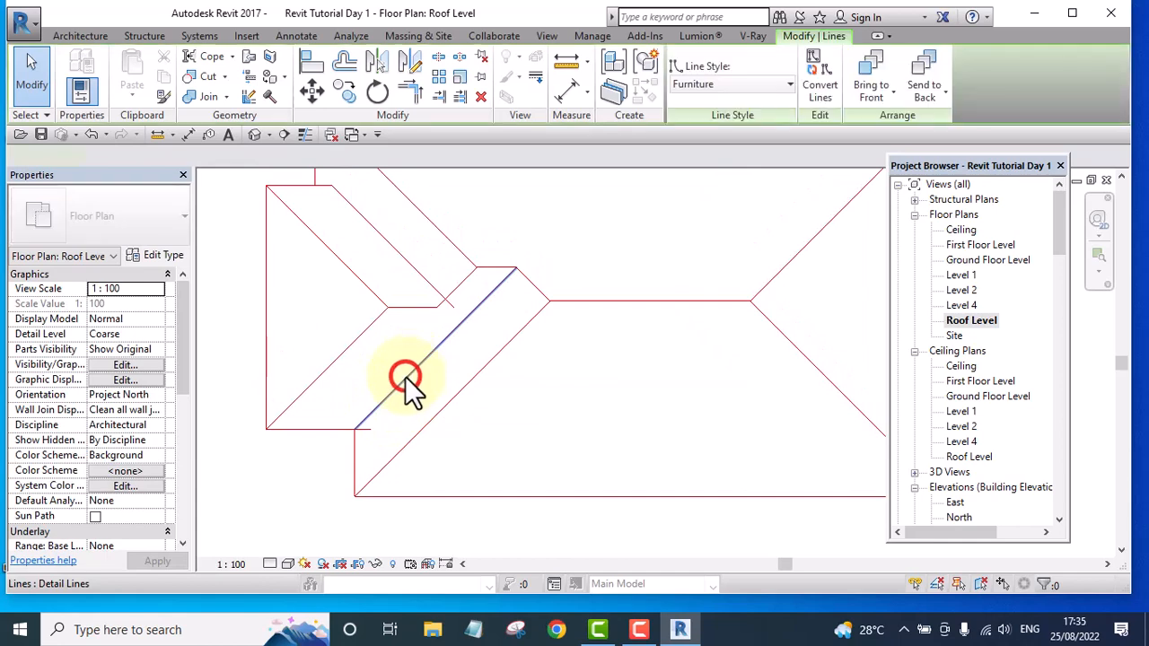
{"action": "left_click", "coordinate": [313, 90]}
{"action": "scroll", "coordinate": [344, 423], "scroll_direction": "up", "scroll_amount": 3}
{"action": "left_click", "coordinate": [334, 405]}
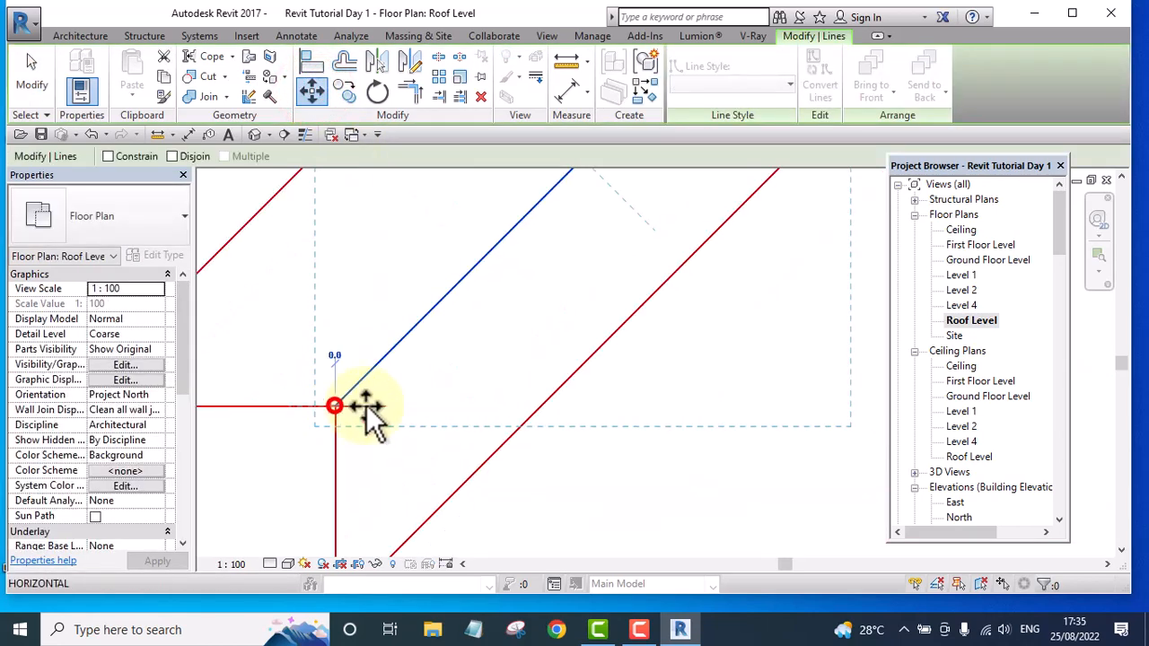
{"action": "left_click", "coordinate": [387, 406]}
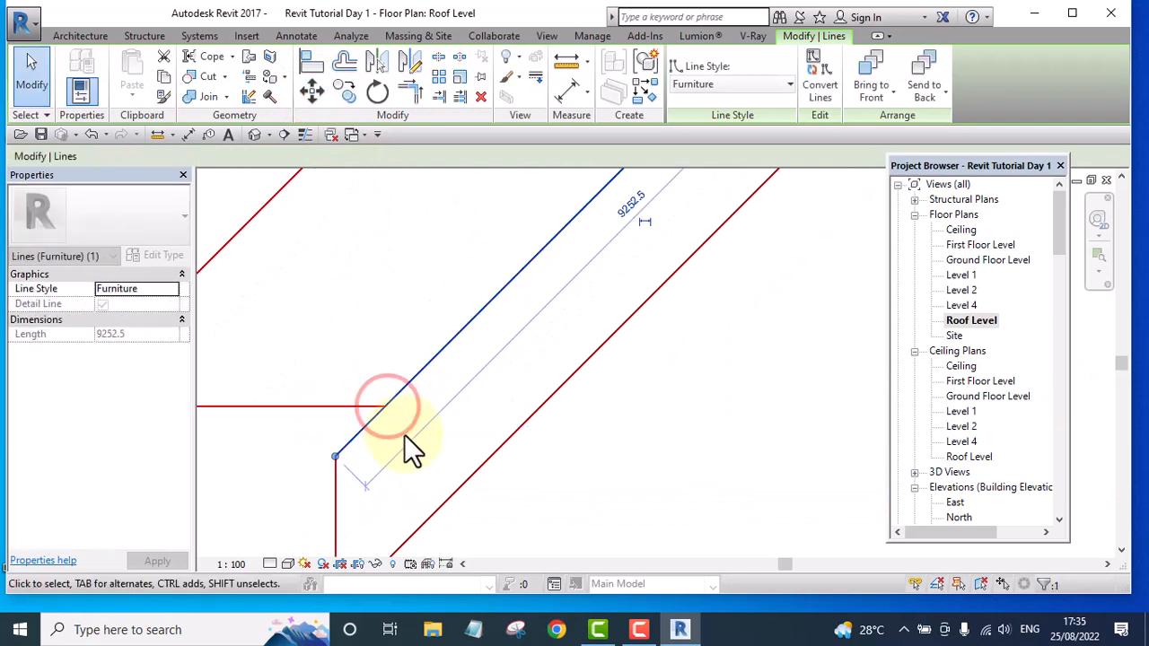
{"action": "left_click", "coordinate": [305, 438]}
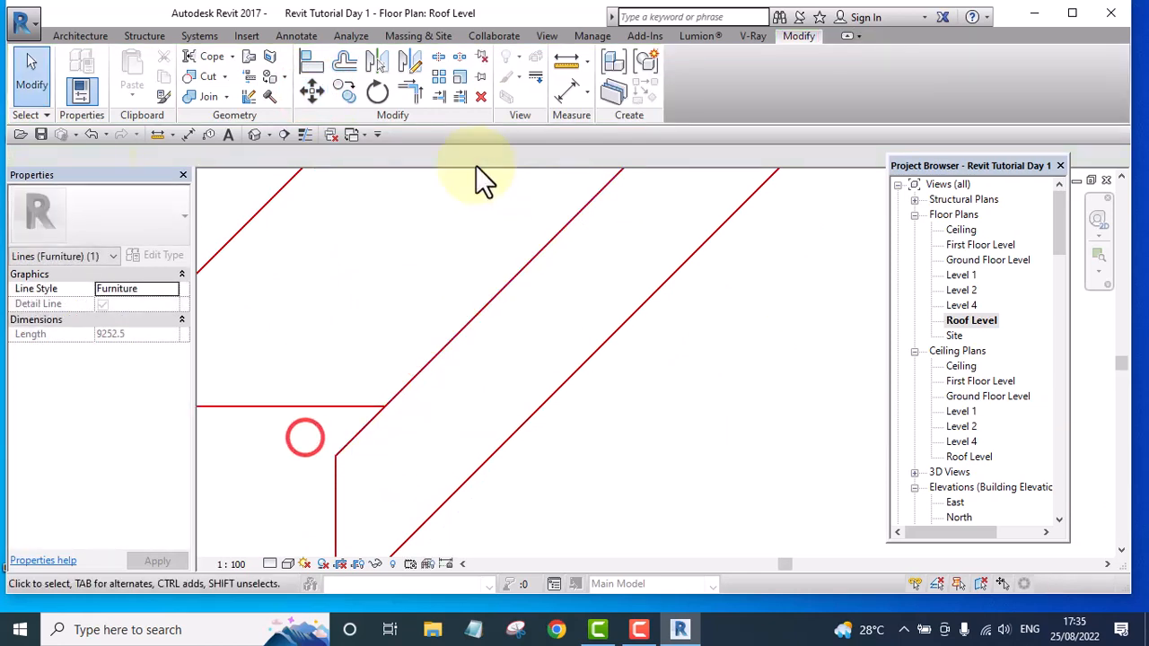
- Extend the lower-left step's short vertical eave line up to the wing's lower horizontal eave
{"action": "left_click", "coordinate": [460, 96]}
{"action": "left_click", "coordinate": [303, 402]}
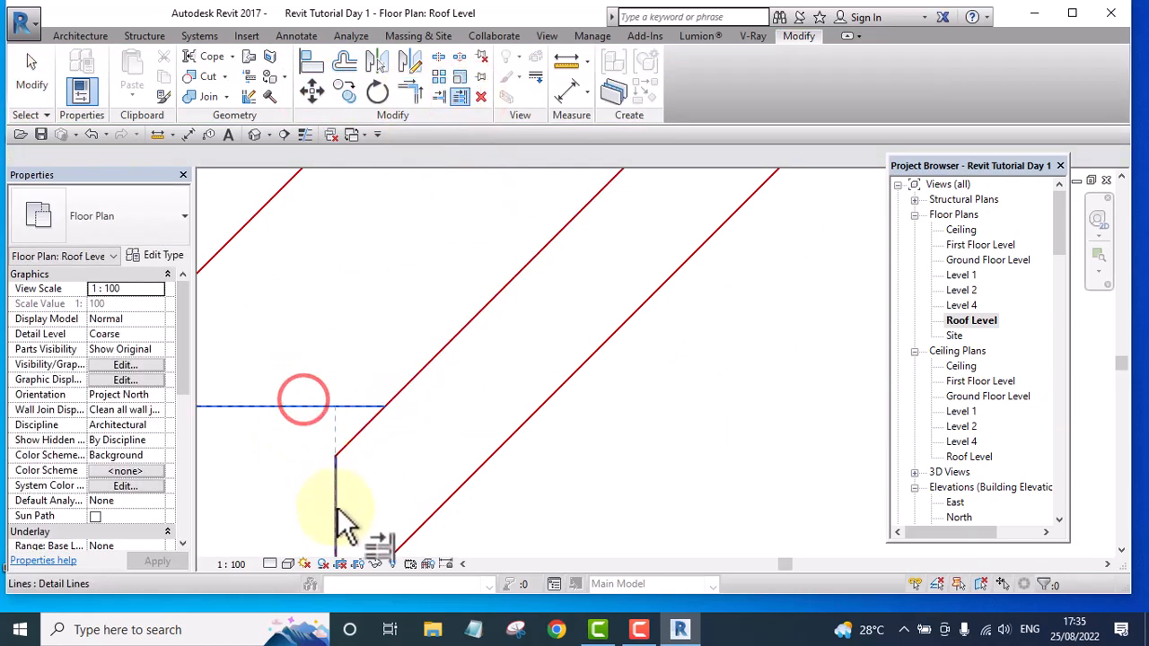
{"action": "left_click", "coordinate": [336, 506]}
{"action": "scroll", "coordinate": [401, 433], "scroll_direction": "down", "scroll_amount": 2}
{"action": "left_click", "coordinate": [353, 506]}
{"action": "left_click", "coordinate": [276, 455]}
- Trim the lower valley line at the wing's lower horizontal eave, keeping the part above it
{"action": "scroll", "coordinate": [366, 414], "scroll_direction": "up", "scroll_amount": 3}
{"action": "scroll", "coordinate": [373, 419], "scroll_direction": "up", "scroll_amount": 2}
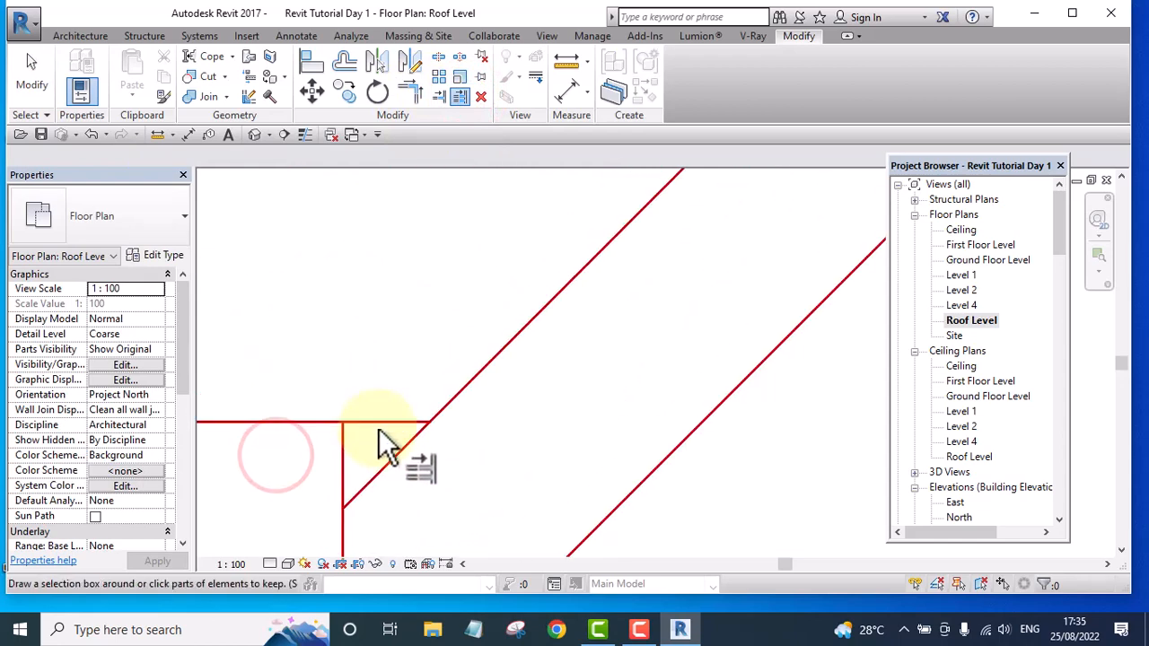
{"action": "left_click", "coordinate": [378, 421]}
{"action": "left_click", "coordinate": [461, 392]}
{"action": "scroll", "coordinate": [431, 422], "scroll_direction": "down", "scroll_amount": 6}
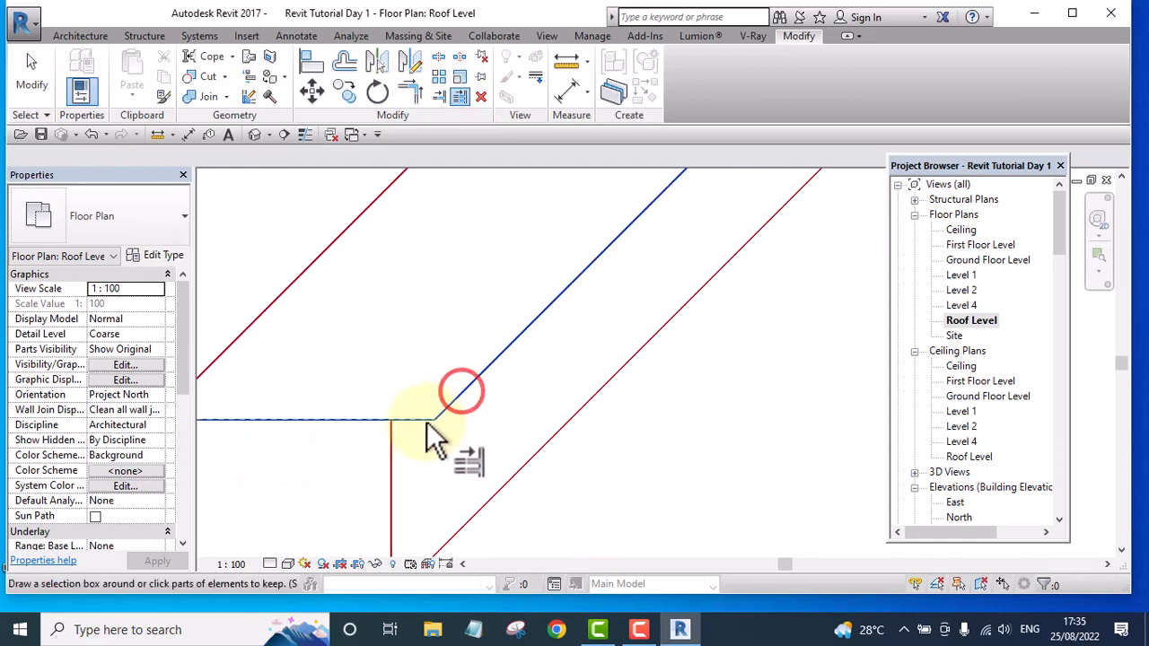
- Trim the wing's upper valley line and its short horizontal ridge line to a corner
{"action": "scroll", "coordinate": [482, 372], "scroll_direction": "up", "scroll_amount": 7}
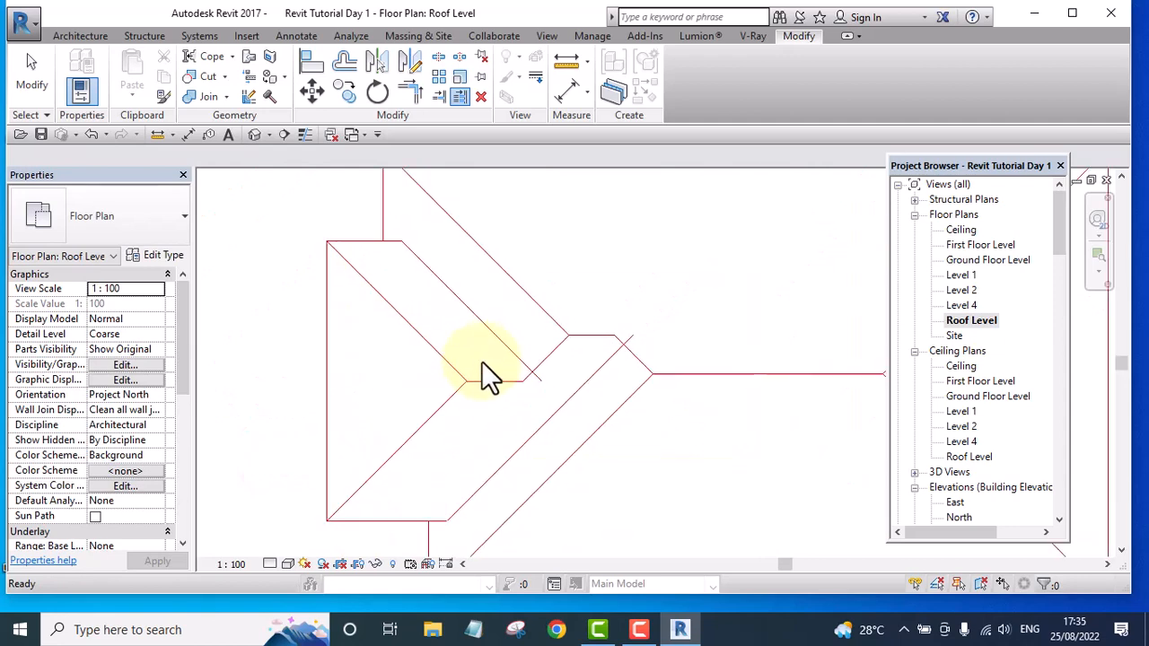
{"action": "middle_click_drag", "start_coordinate": [534, 377], "coordinate": [539, 424]}
{"action": "scroll", "coordinate": [514, 395], "scroll_direction": "down", "scroll_amount": 2}
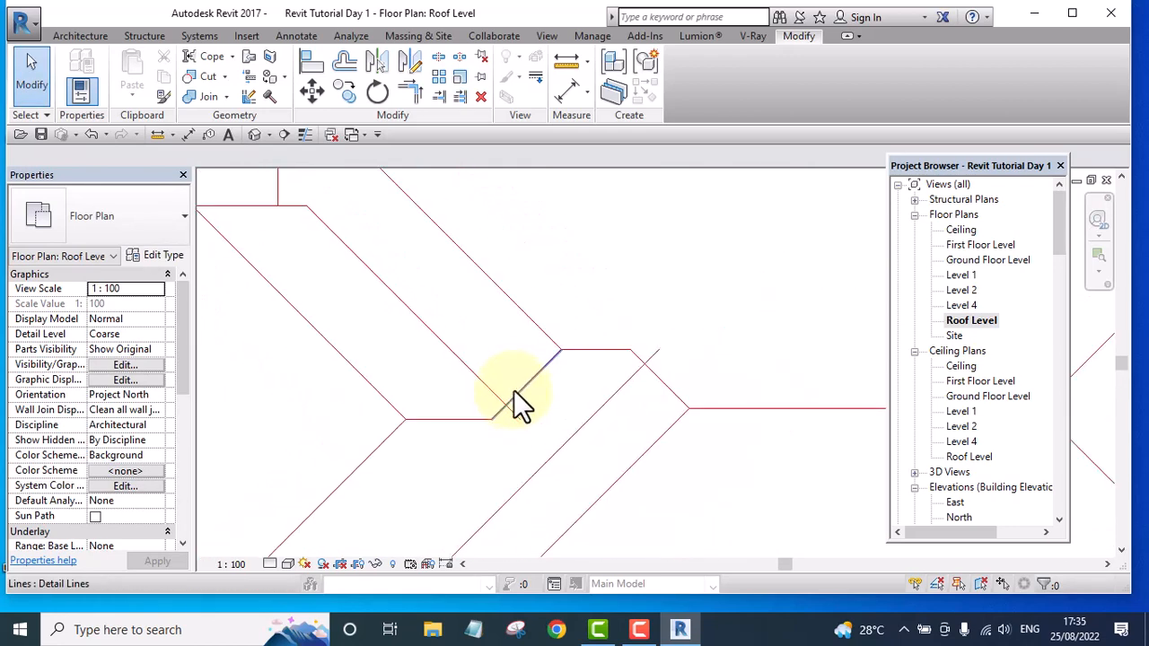
{"action": "left_click", "coordinate": [413, 92]}
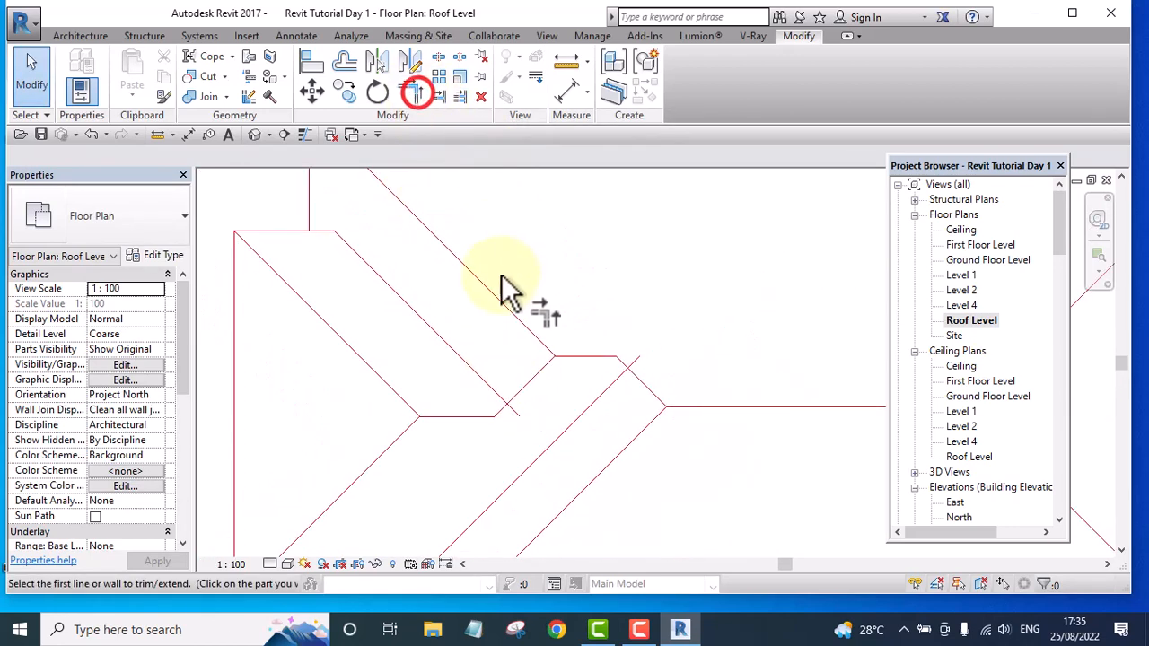
{"action": "left_click", "coordinate": [475, 371]}
{"action": "left_click", "coordinate": [473, 416]}
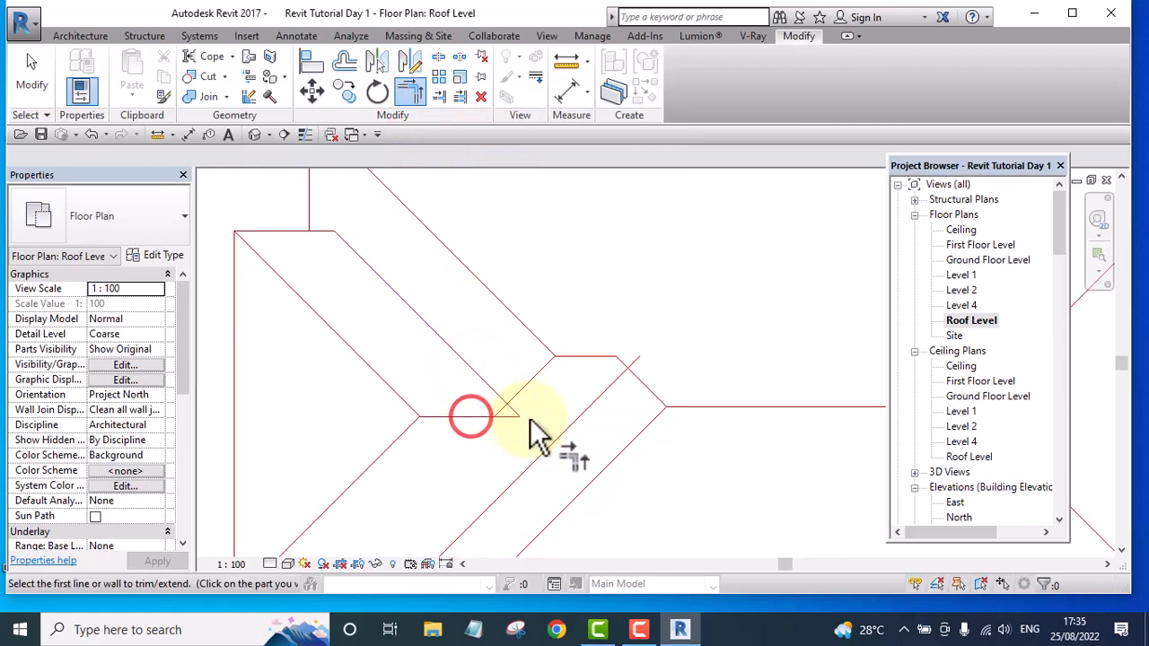
{"action": "key", "text": "Escape"}
- Move the short diagonal line at the wing ridge 600 mm horizontally to the end of the extended ridge
{"action": "scroll", "coordinate": [529, 383], "scroll_direction": "up", "scroll_amount": 3}
{"action": "left_click", "coordinate": [521, 359]}
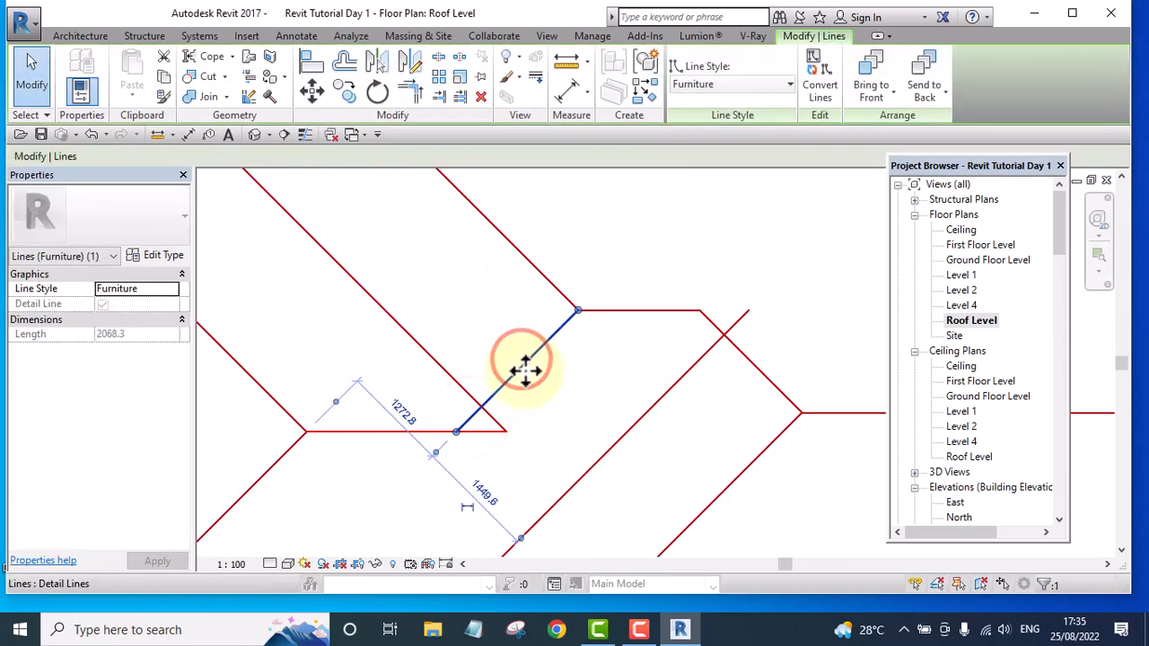
{"action": "left_click", "coordinate": [311, 90]}
{"action": "scroll", "coordinate": [462, 422], "scroll_direction": "up", "scroll_amount": 2}
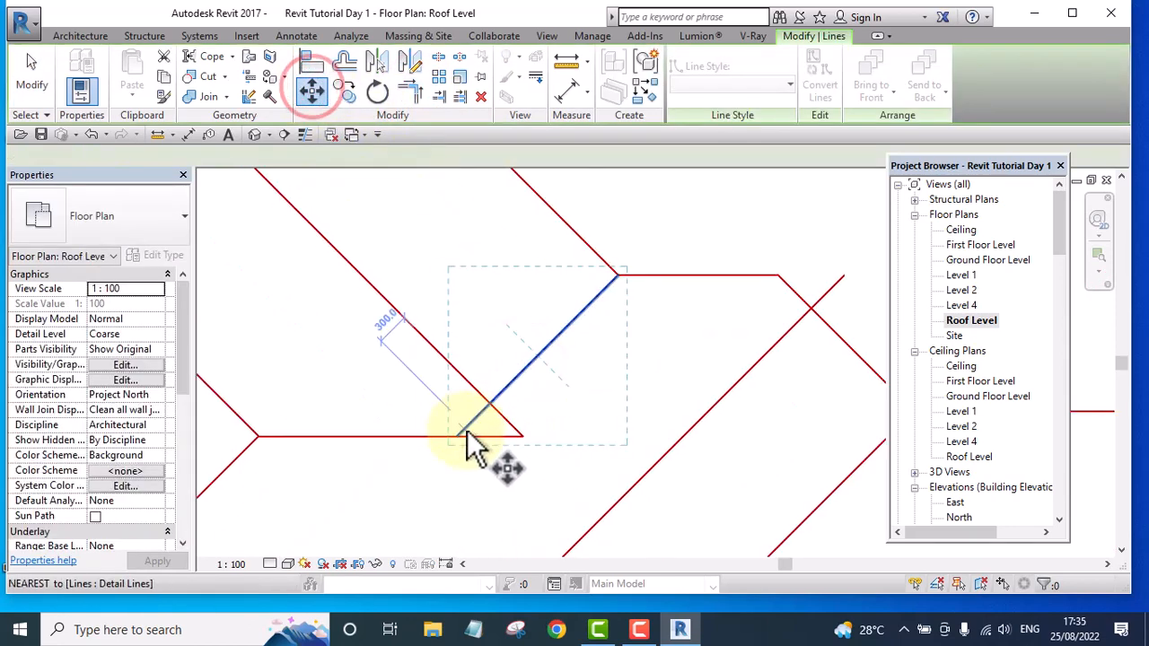
{"action": "left_click", "coordinate": [453, 438]}
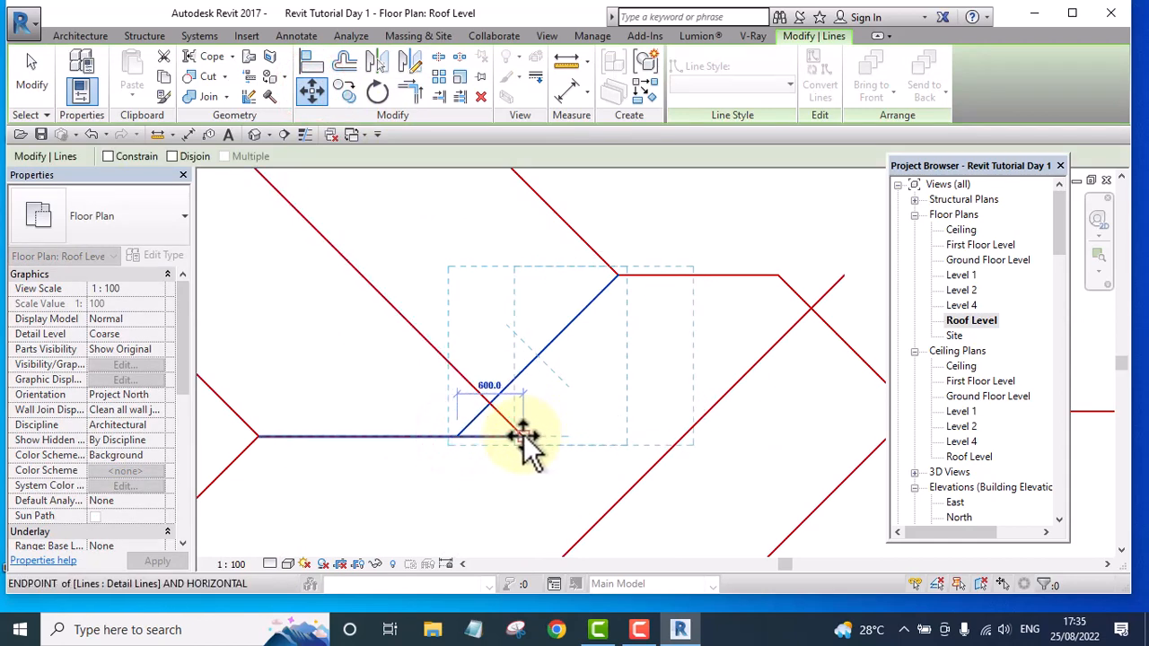
{"action": "left_click", "coordinate": [524, 437]}
{"action": "scroll", "coordinate": [434, 427], "scroll_direction": "down", "scroll_amount": 3}
{"action": "scroll", "coordinate": [449, 386], "scroll_direction": "down", "scroll_amount": 3}
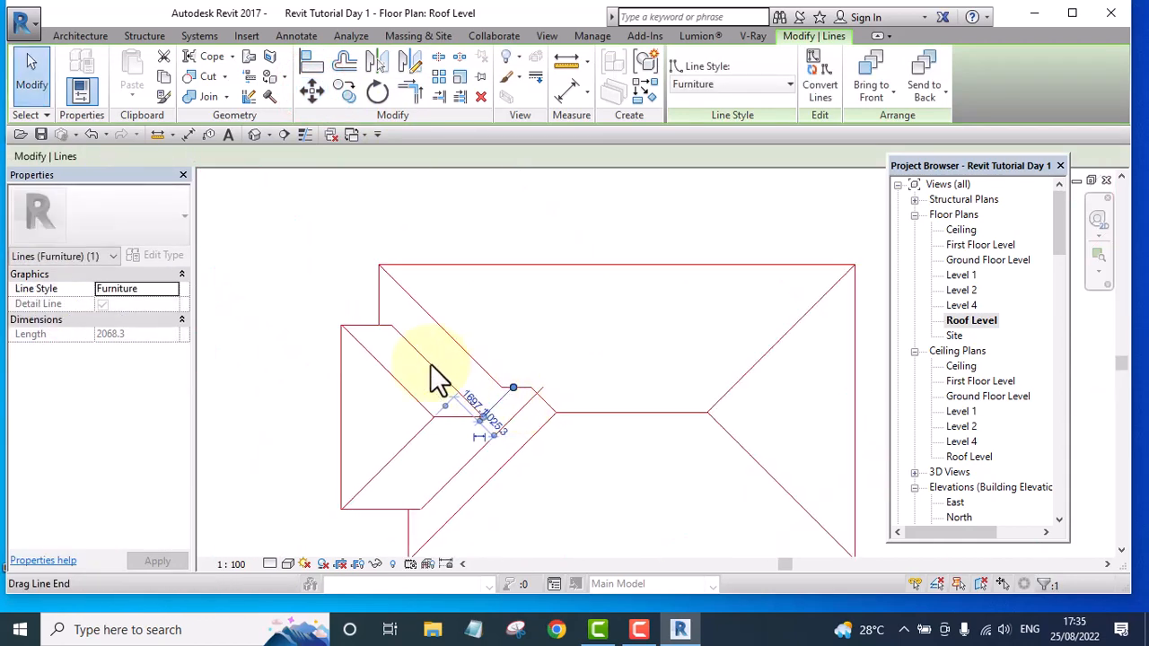
{"action": "left_click", "coordinate": [338, 274]}
- Join the main roof's upper-left hip line and the moved short diagonal line into a corner
{"action": "scroll", "coordinate": [512, 452], "scroll_direction": "up", "scroll_amount": 4}
{"action": "middle_click_drag", "start_coordinate": [492, 397], "coordinate": [490, 425]}
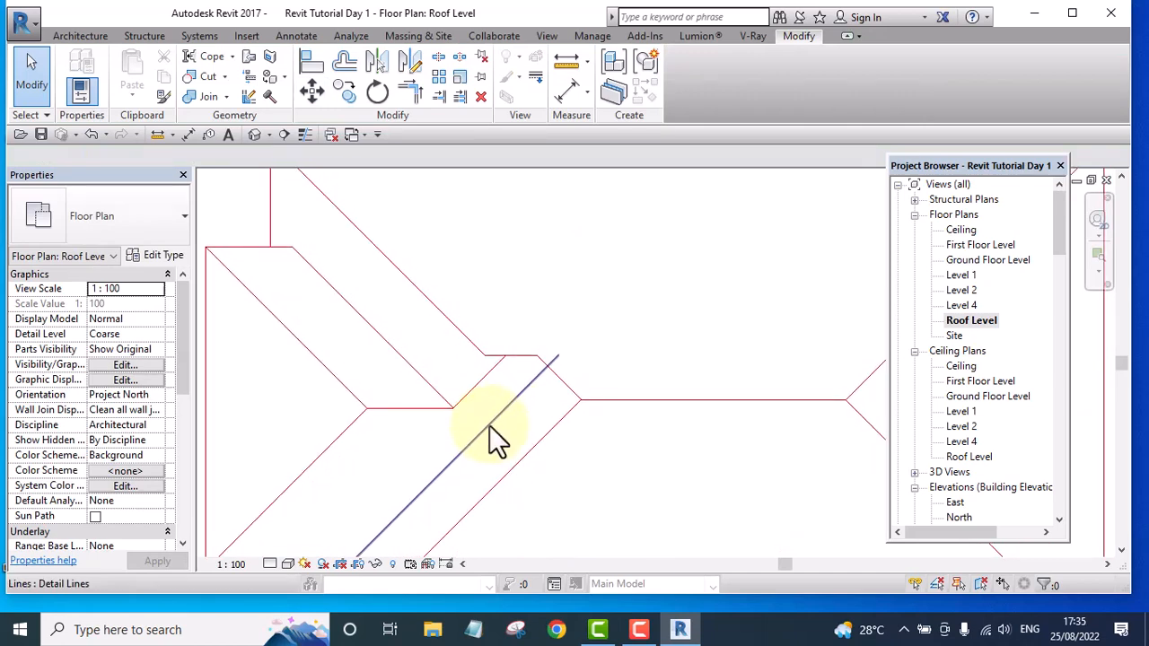
{"action": "middle_click_drag", "start_coordinate": [478, 386], "coordinate": [493, 413]}
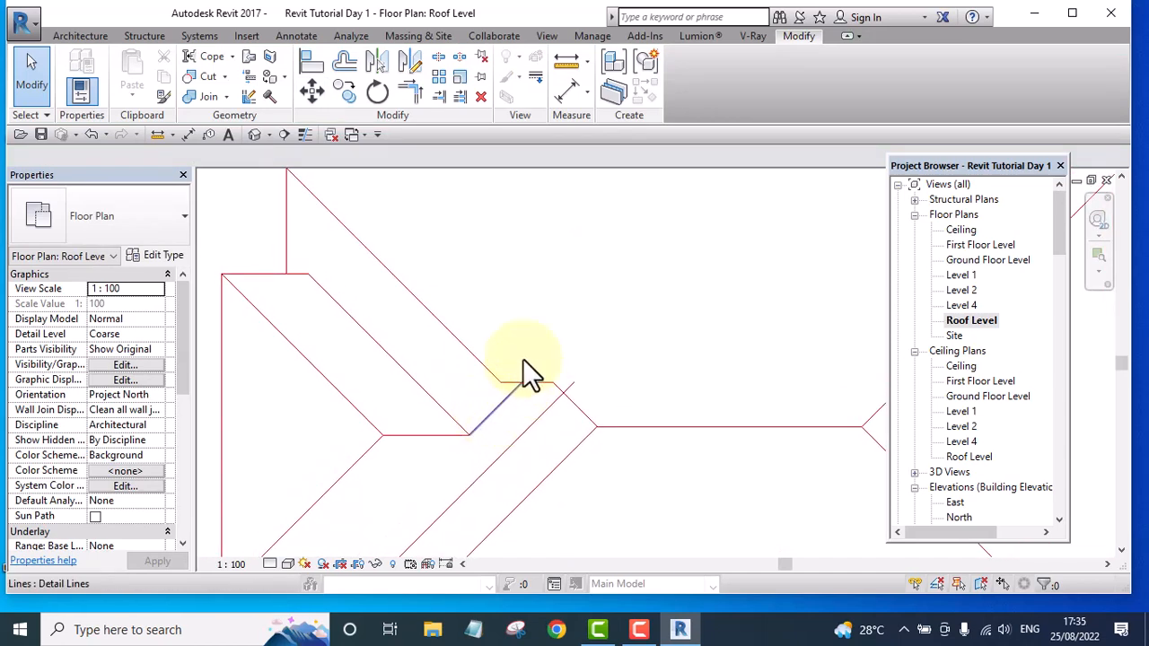
{"action": "left_click", "coordinate": [415, 89]}
{"action": "scroll", "coordinate": [449, 325], "scroll_direction": "up", "scroll_amount": 1}
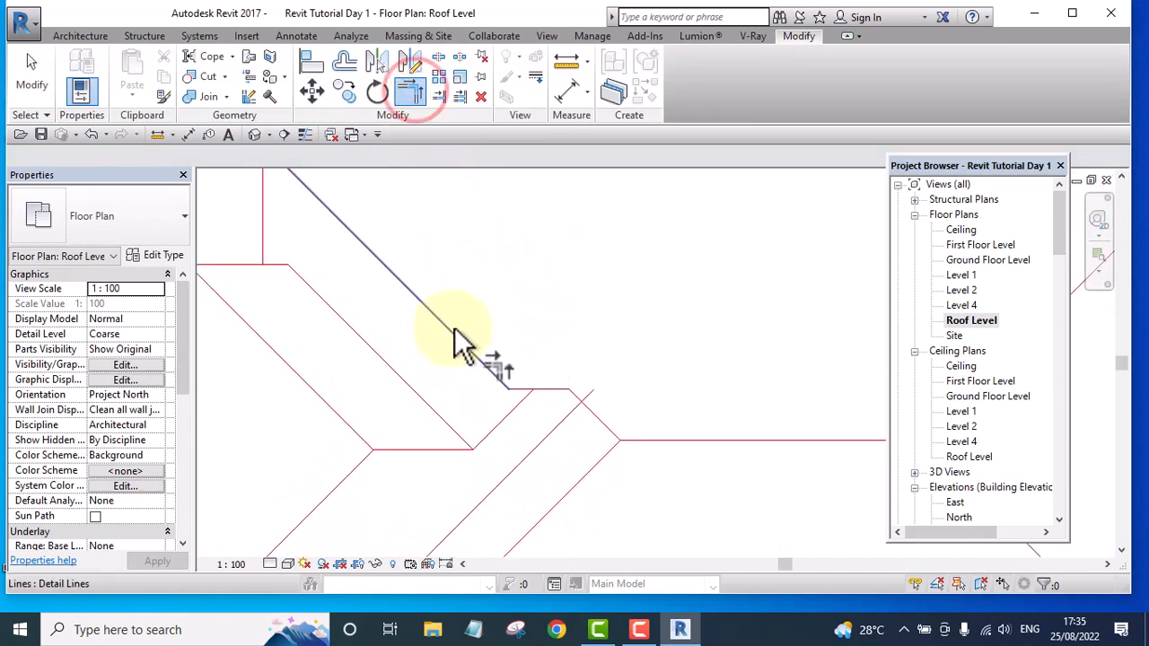
{"action": "left_click", "coordinate": [454, 329]}
{"action": "scroll", "coordinate": [493, 425], "scroll_direction": "up", "scroll_amount": 1}
{"action": "left_click", "coordinate": [495, 427]}
{"action": "scroll", "coordinate": [508, 396], "scroll_direction": "down", "scroll_amount": 3}
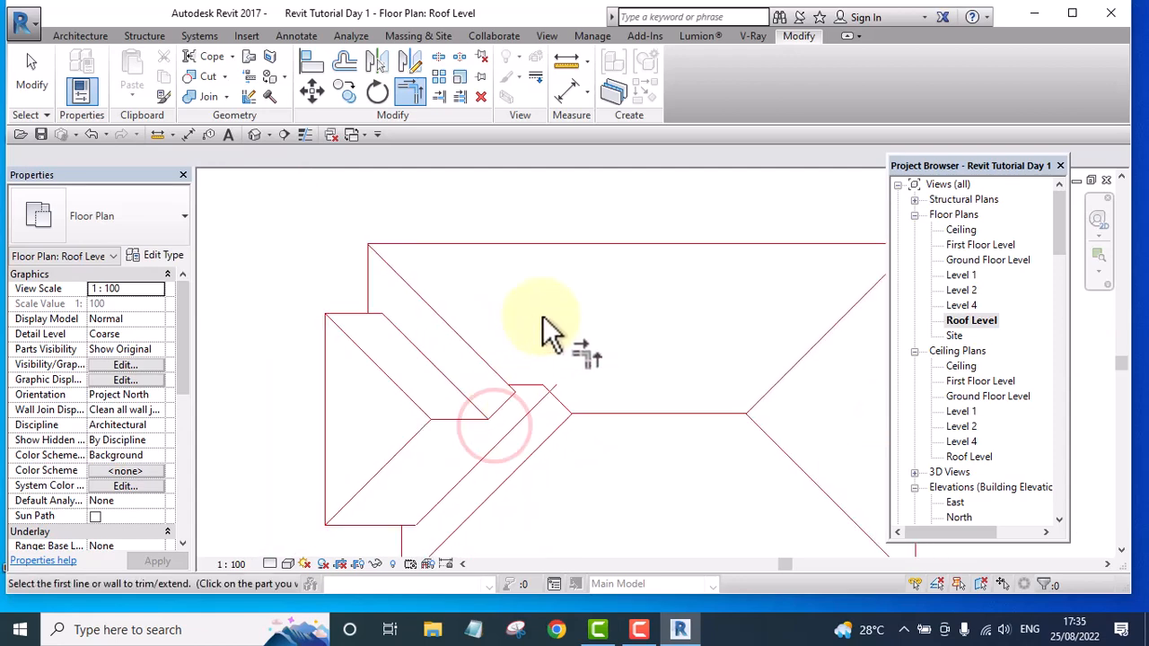
{"action": "scroll", "coordinate": [543, 320], "scroll_direction": "up", "scroll_amount": 1}
{"action": "key", "text": "Escape"}
- Move the short upper horizontal ridge line 424.3 mm diagonally from the hip line to the new hip corner
{"action": "scroll", "coordinate": [527, 399], "scroll_direction": "up", "scroll_amount": 2}
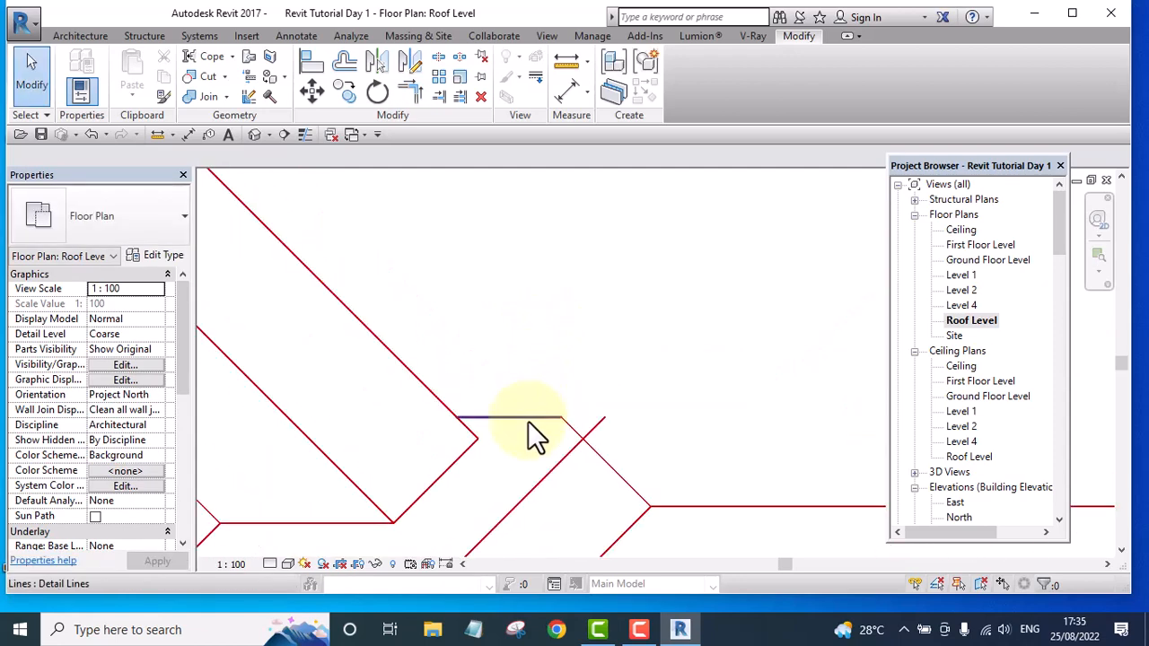
{"action": "left_click", "coordinate": [529, 419]}
{"action": "left_click", "coordinate": [313, 90]}
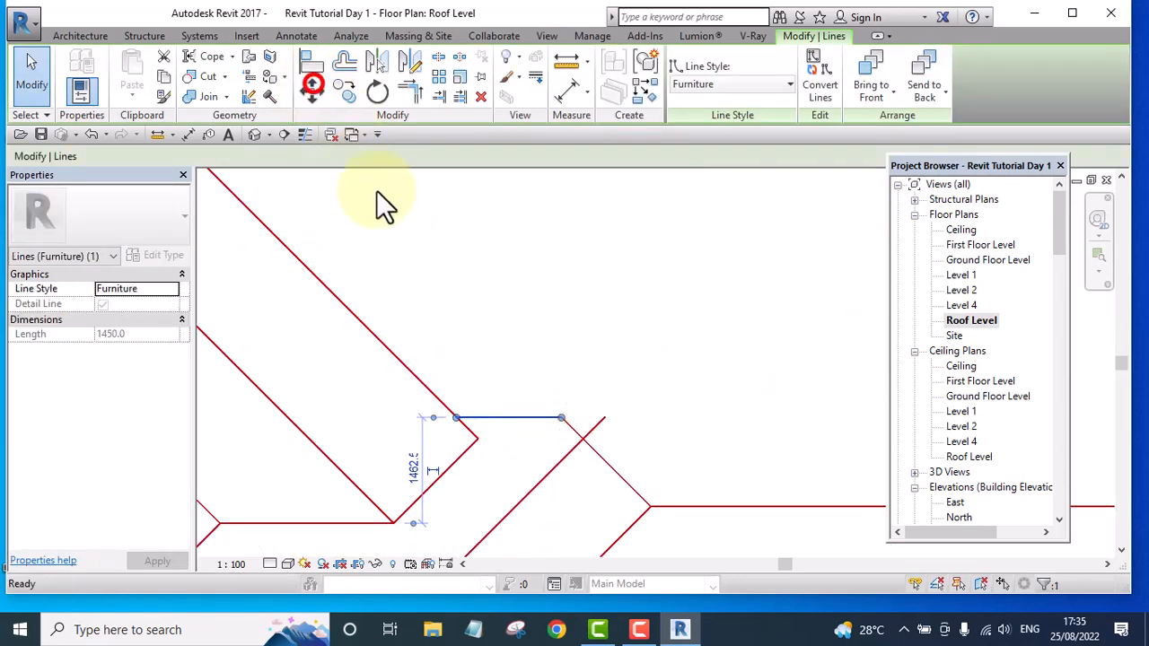
{"action": "scroll", "coordinate": [459, 420], "scroll_direction": "up", "scroll_amount": 2}
{"action": "left_click", "coordinate": [461, 421]}
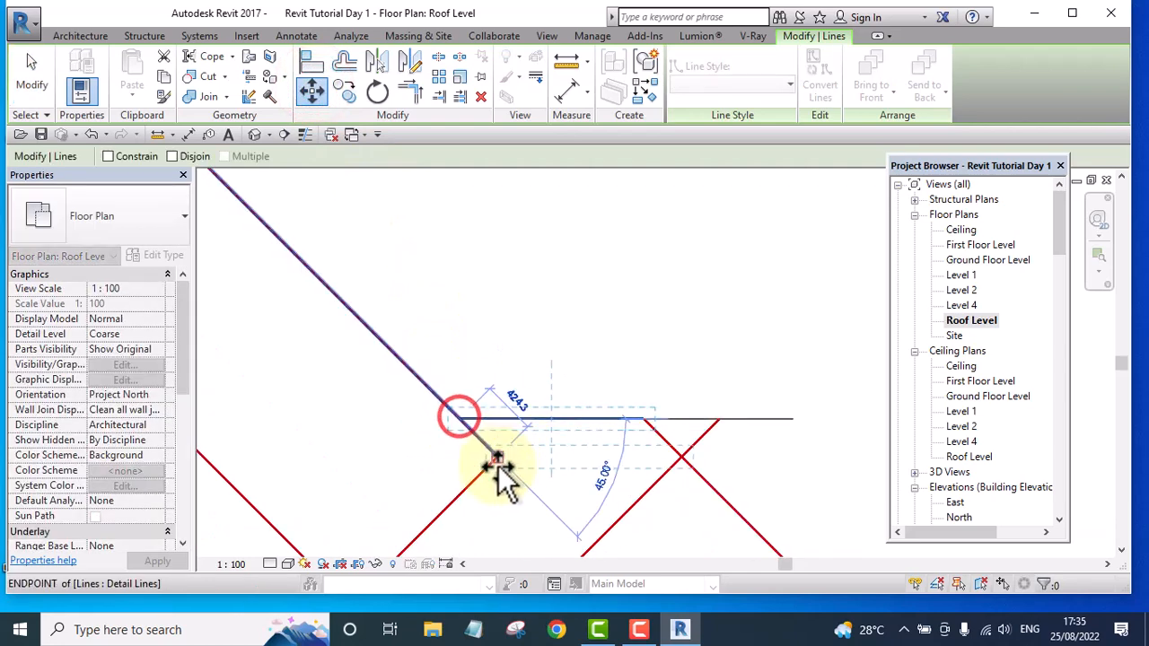
{"action": "left_click", "coordinate": [500, 459]}
{"action": "scroll", "coordinate": [455, 348], "scroll_direction": "down", "scroll_amount": 5}
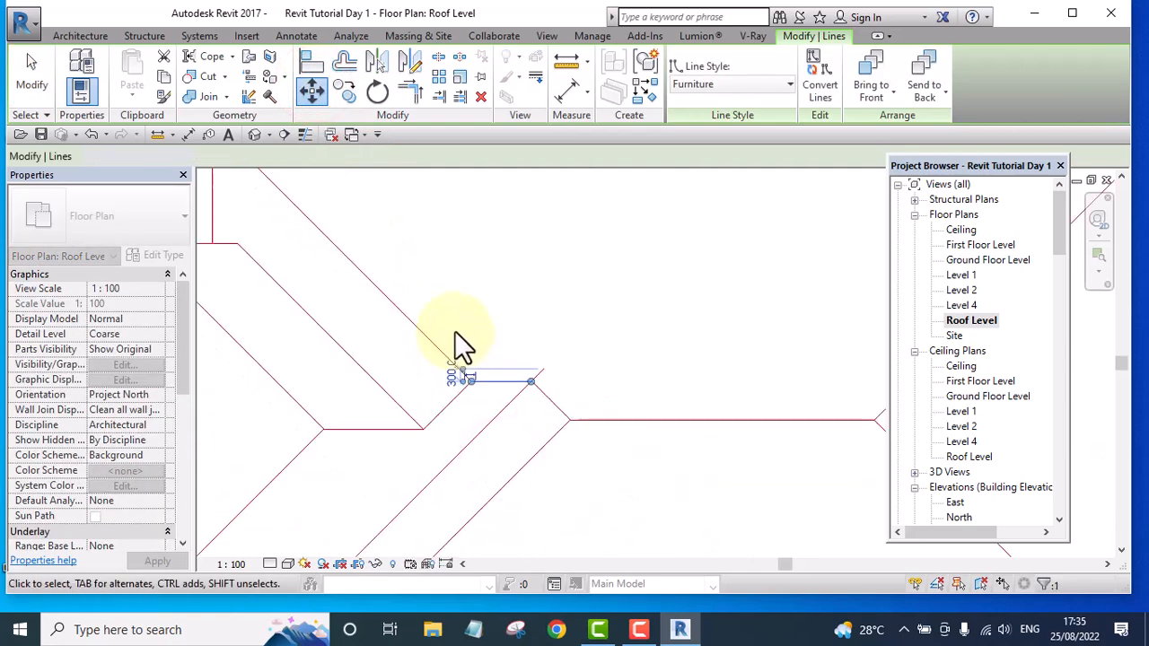
{"action": "left_click", "coordinate": [304, 236]}
- Trim the lower valley line at the short diagonal beside the main ridge, keeping the part below it
{"action": "scroll", "coordinate": [482, 370], "scroll_direction": "up", "scroll_amount": 4}
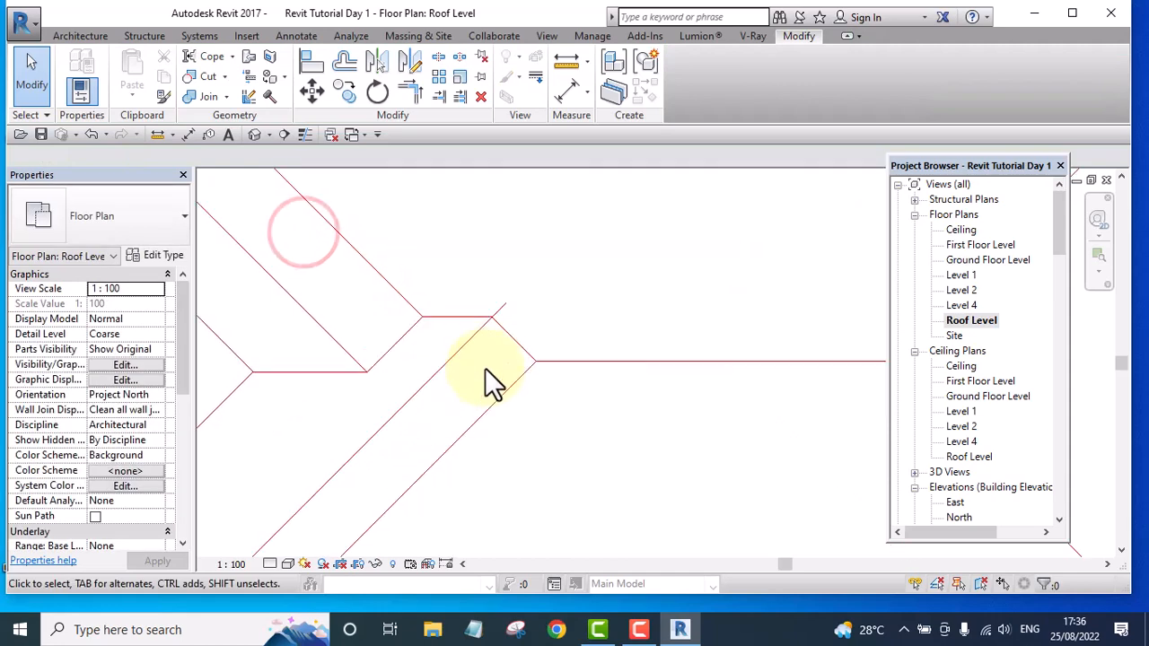
{"action": "scroll", "coordinate": [495, 277], "scroll_direction": "up", "scroll_amount": 2}
{"action": "scroll", "coordinate": [530, 328], "scroll_direction": "down", "scroll_amount": 3}
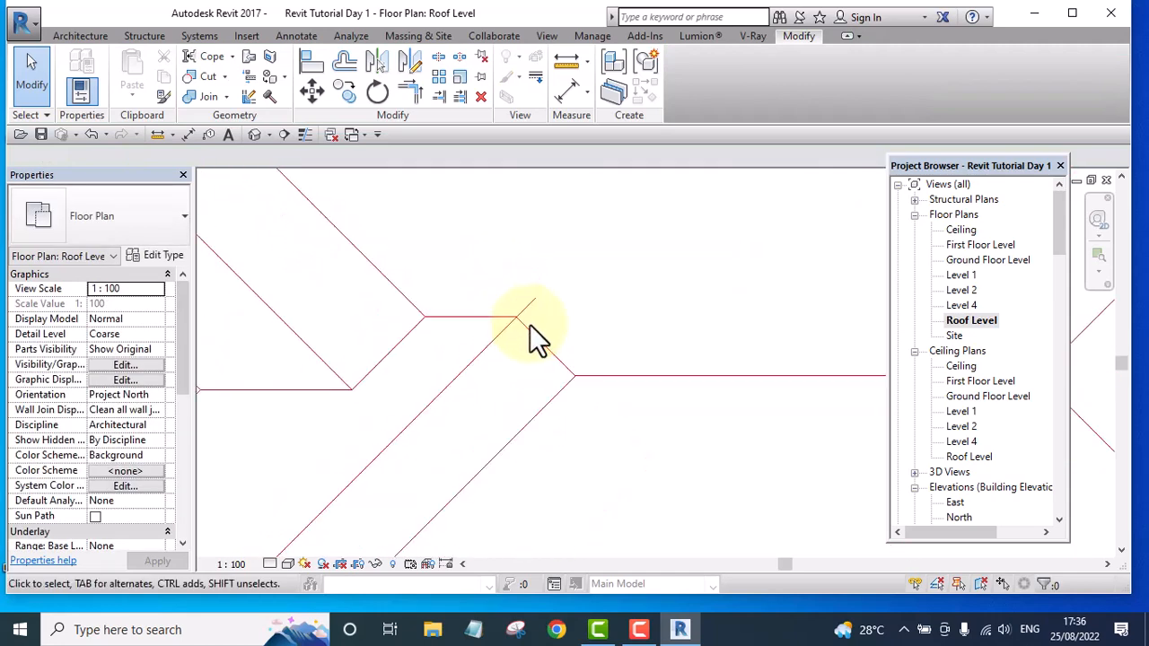
{"action": "middle_click_drag", "start_coordinate": [561, 350], "coordinate": [588, 427]}
{"action": "scroll", "coordinate": [562, 346], "scroll_direction": "down", "scroll_amount": 4}
{"action": "scroll", "coordinate": [539, 370], "scroll_direction": "up", "scroll_amount": 5}
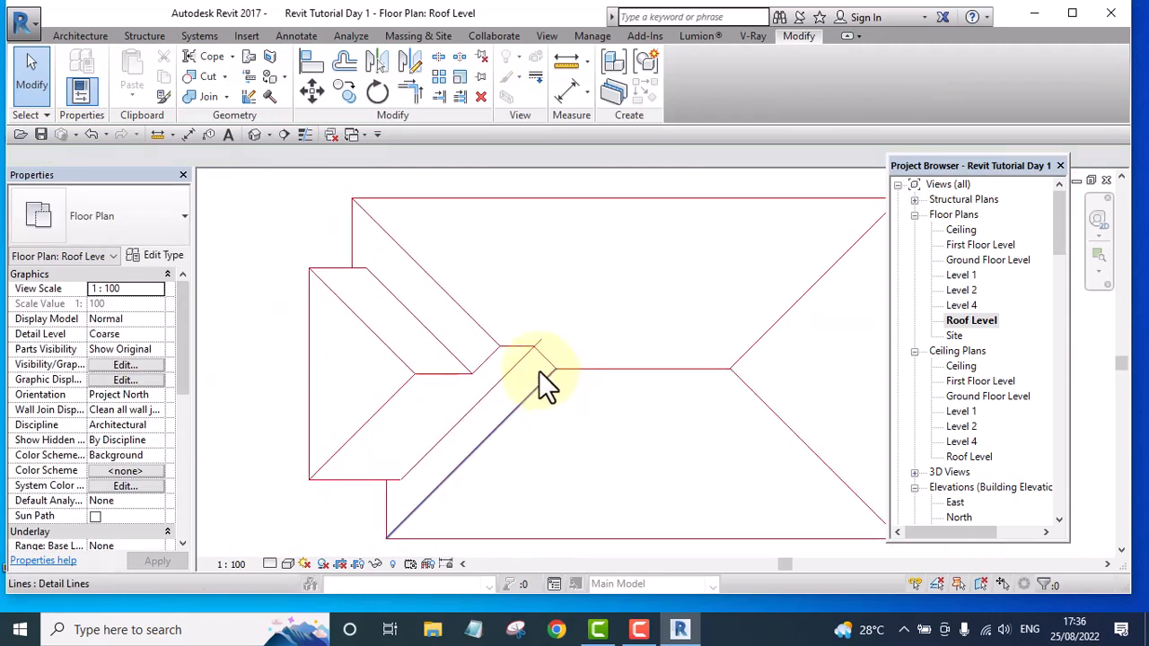
{"action": "scroll", "coordinate": [529, 327], "scroll_direction": "up", "scroll_amount": 1}
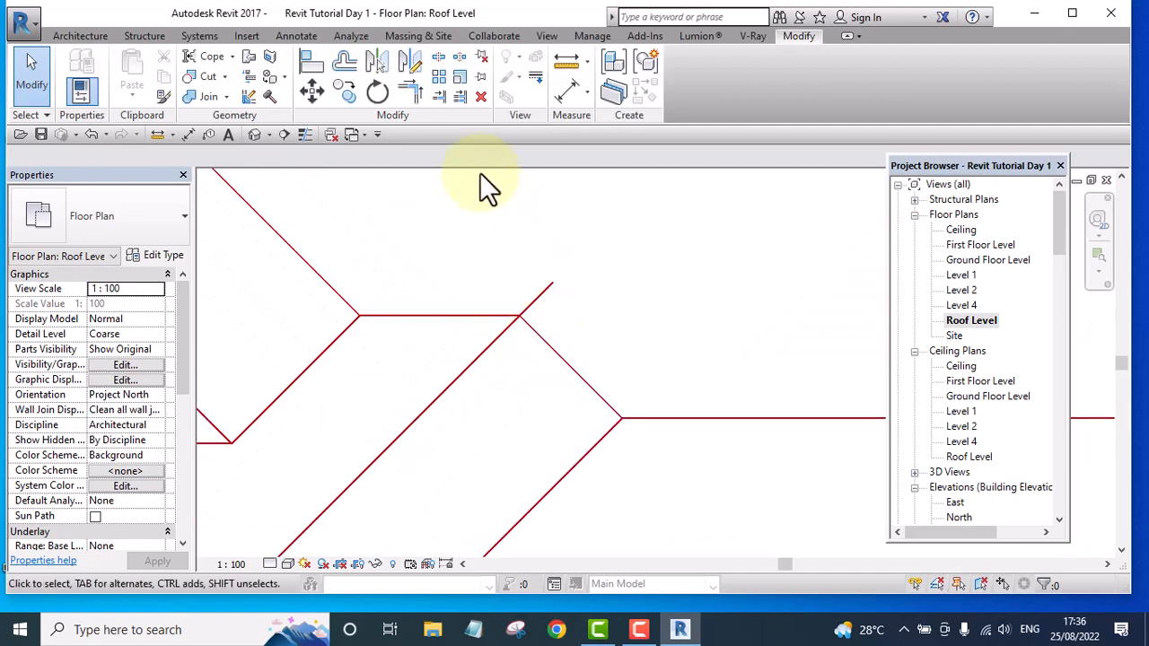
{"action": "left_click", "coordinate": [460, 96]}
{"action": "left_click", "coordinate": [543, 341]}
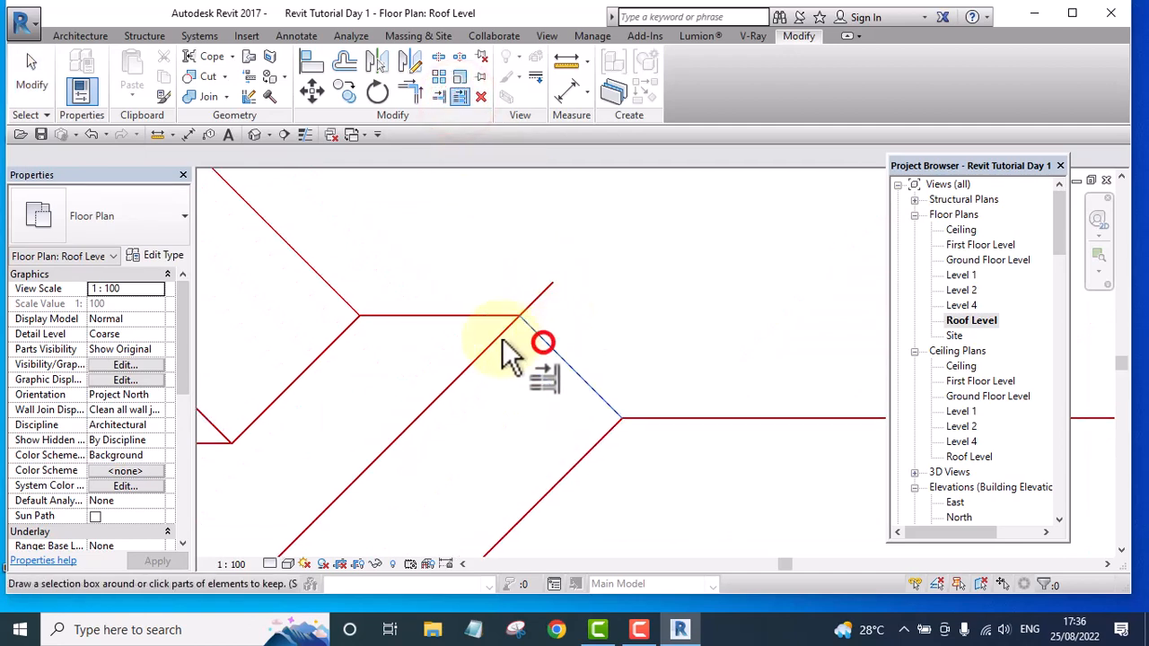
{"action": "scroll", "coordinate": [500, 345], "scroll_direction": "down", "scroll_amount": 5}
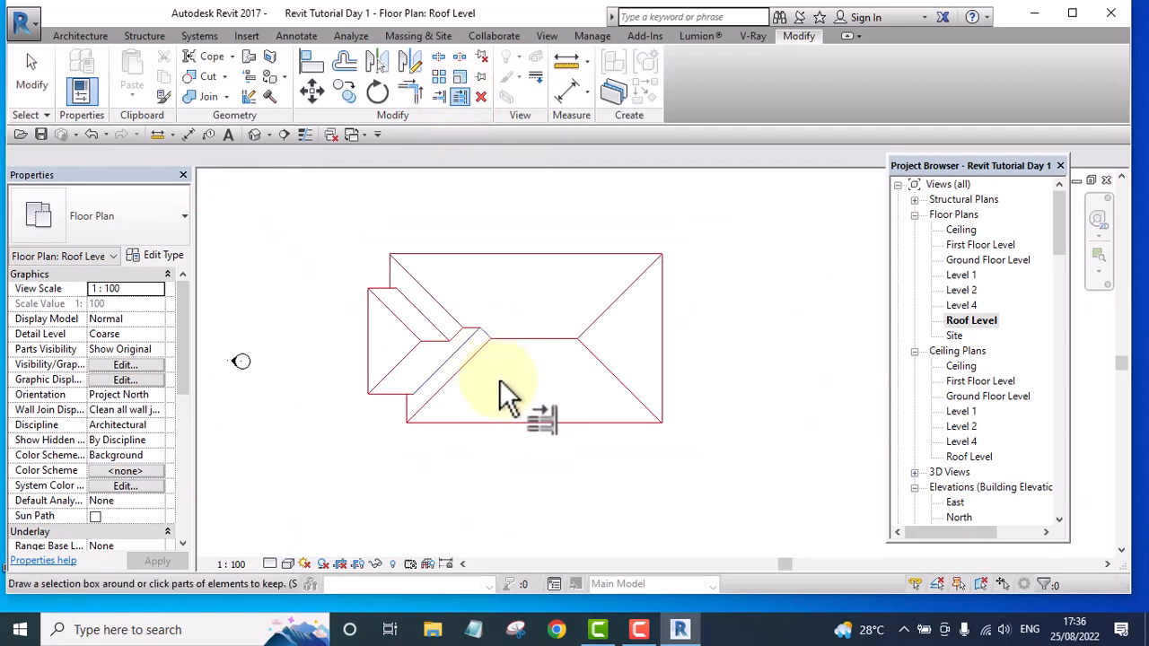
{"action": "scroll", "coordinate": [482, 402], "scroll_direction": "up", "scroll_amount": 5}
{"action": "middle_click_drag", "start_coordinate": [480, 388], "coordinate": [510, 407]}
{"action": "key", "text": "Escape"}
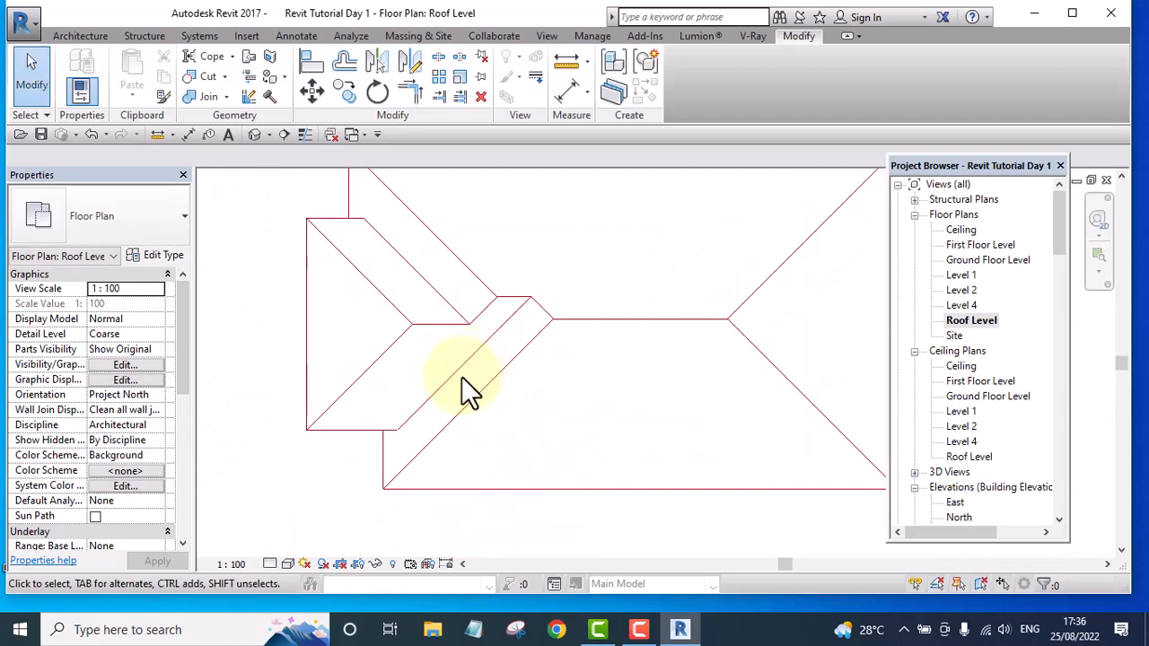
- Examine the finished 2D roof plan's eaves, hips and valleys against the modelled roof beside it
{"action": "scroll", "coordinate": [462, 376], "scroll_direction": "down", "scroll_amount": 8}
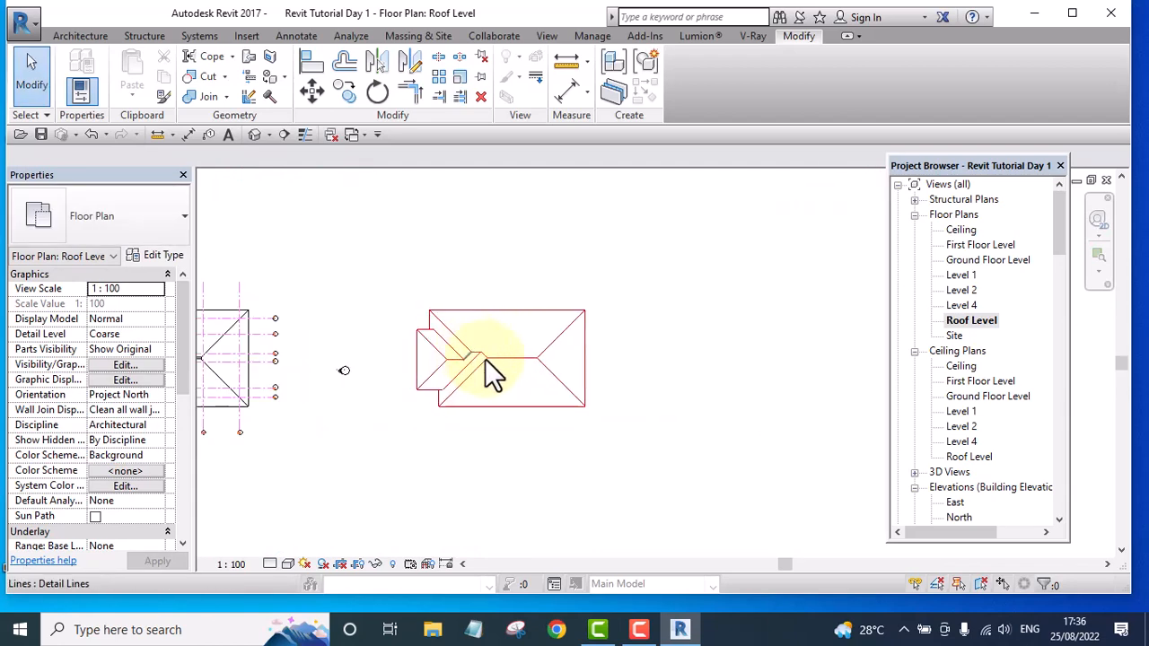
{"action": "scroll", "coordinate": [408, 363], "scroll_direction": "up", "scroll_amount": 1}
{"action": "scroll", "coordinate": [406, 352], "scroll_direction": "up", "scroll_amount": 6}
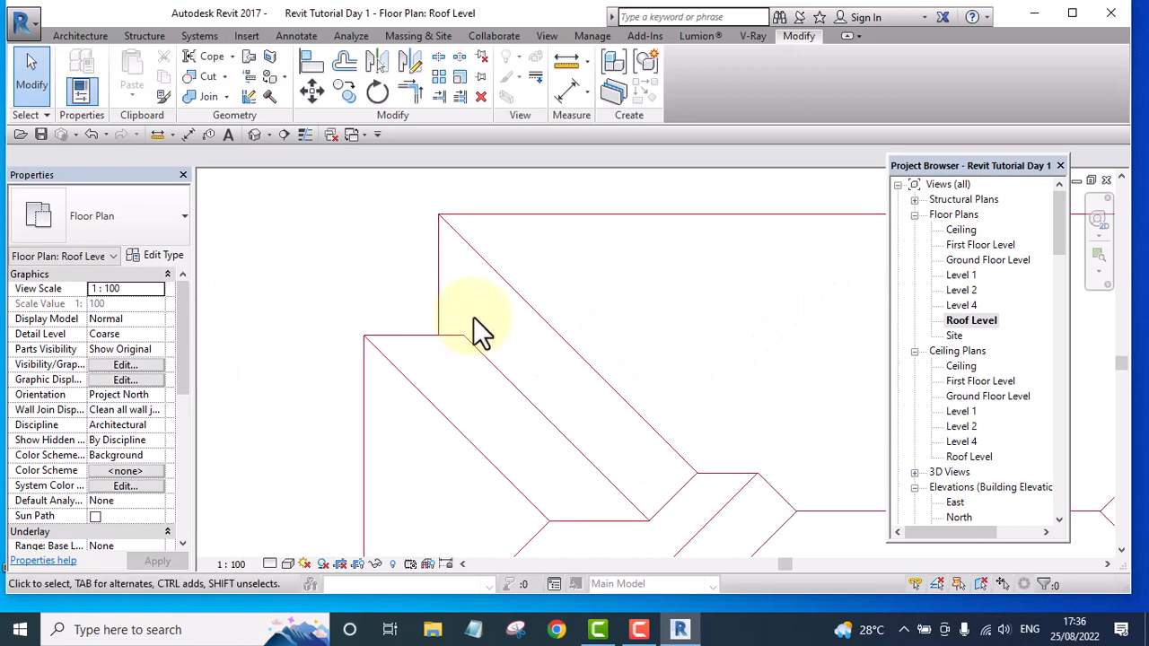
{"action": "scroll", "coordinate": [485, 377], "scroll_direction": "down", "scroll_amount": 4}
{"action": "scroll", "coordinate": [486, 469], "scroll_direction": "up", "scroll_amount": 3}
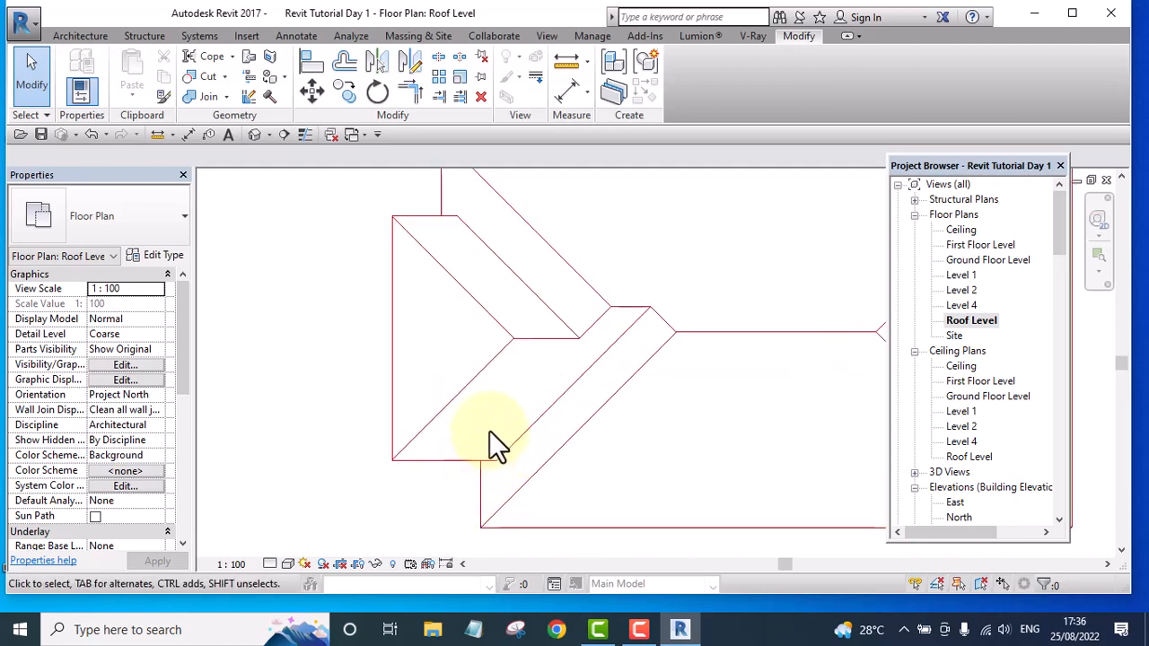
{"action": "scroll", "coordinate": [492, 422], "scroll_direction": "down", "scroll_amount": 5}
{"action": "scroll", "coordinate": [492, 395], "scroll_direction": "up", "scroll_amount": 2}
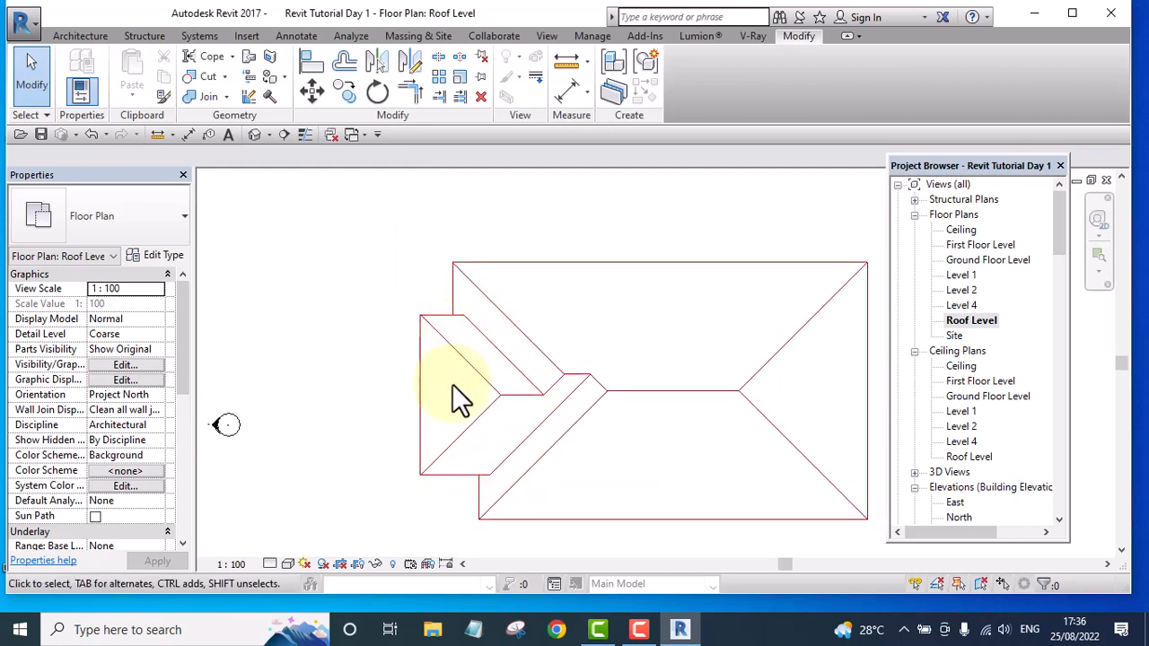
{"action": "scroll", "coordinate": [530, 404], "scroll_direction": "down", "scroll_amount": 4}
{"action": "scroll", "coordinate": [593, 399], "scroll_direction": "up", "scroll_amount": 5}
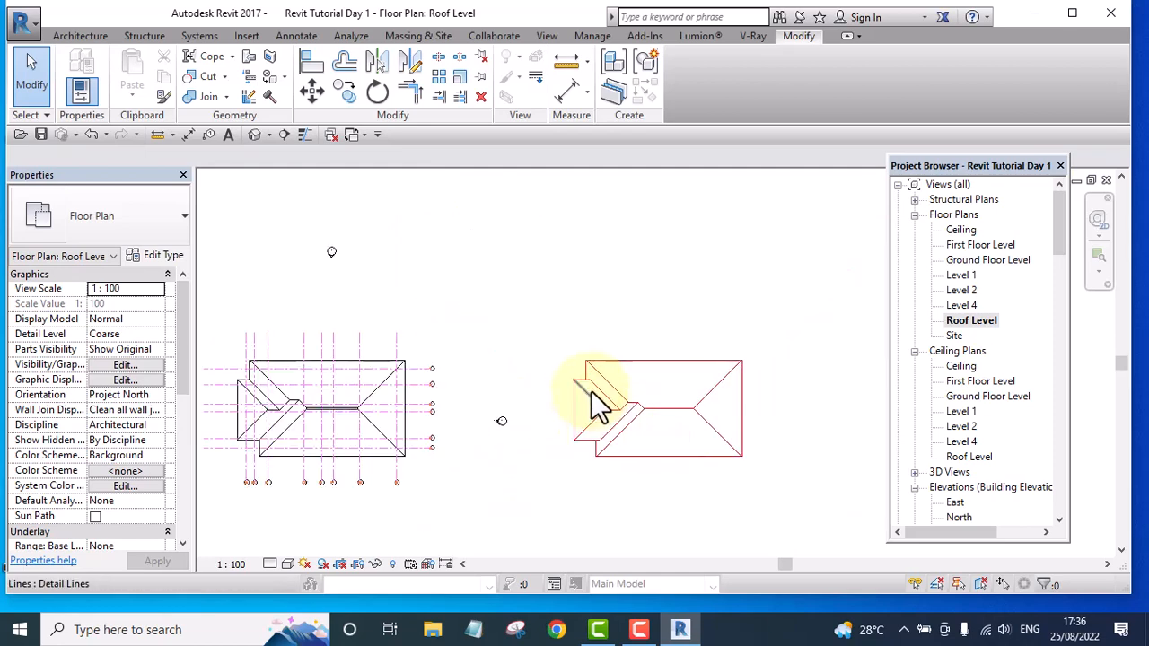
{"action": "middle_click_drag", "start_coordinate": [577, 389], "coordinate": [433, 379]}
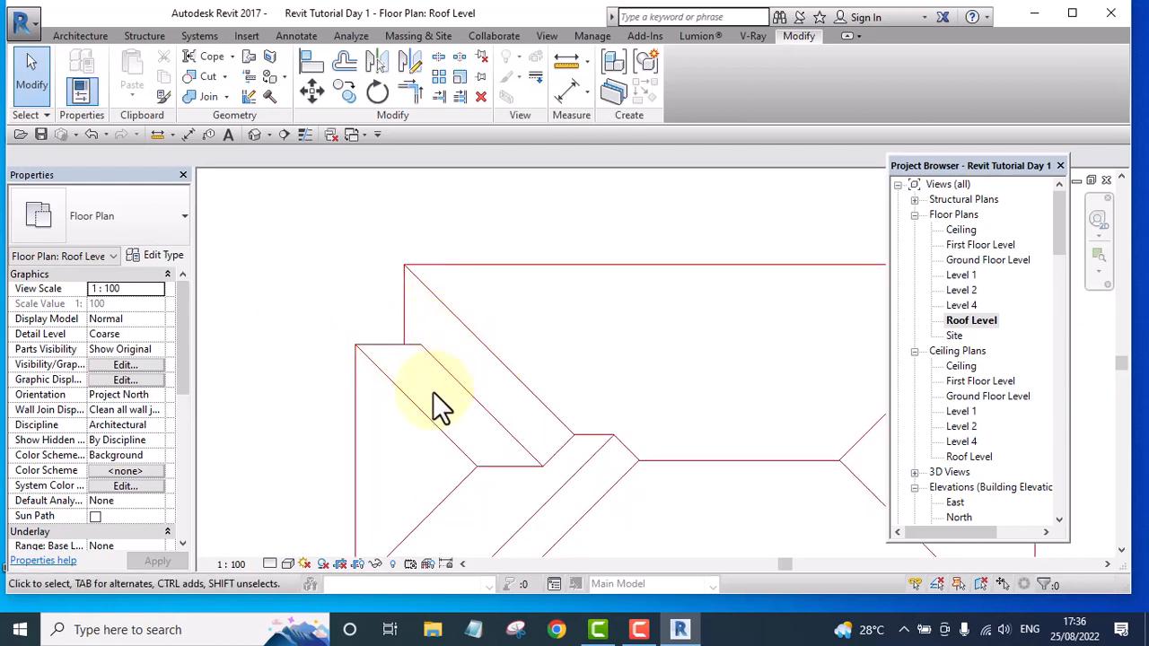
{"action": "scroll", "coordinate": [453, 413], "scroll_direction": "down", "scroll_amount": 1}
{"action": "scroll", "coordinate": [485, 418], "scroll_direction": "down", "scroll_amount": 3}
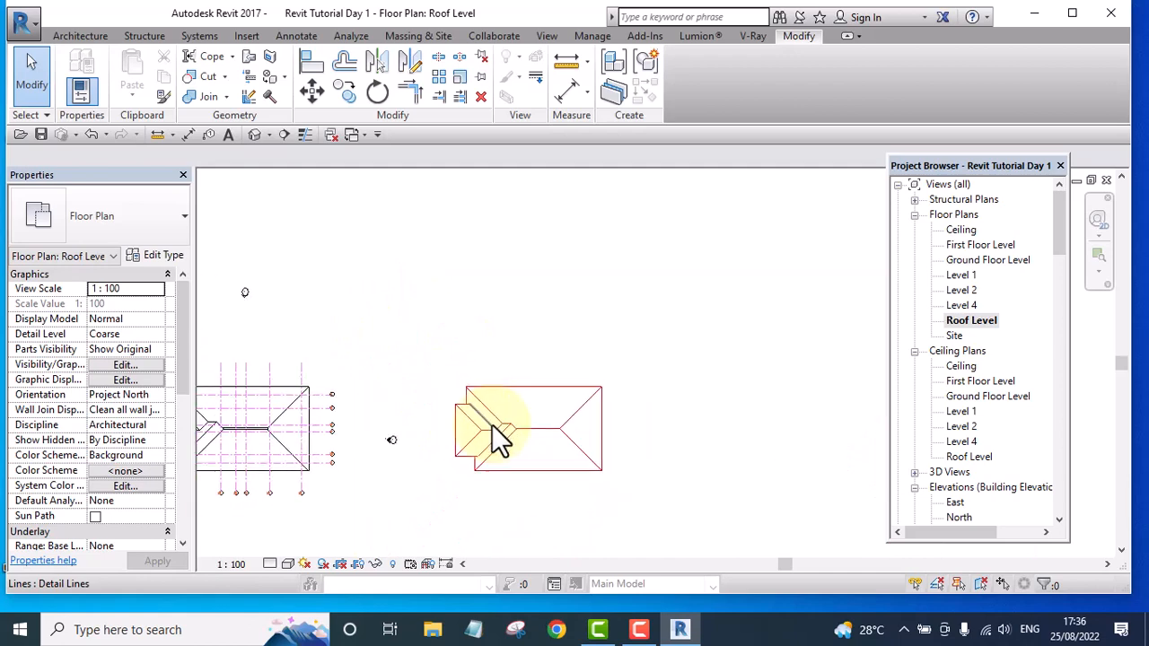
{"action": "scroll", "coordinate": [321, 423], "scroll_direction": "up", "scroll_amount": 5}
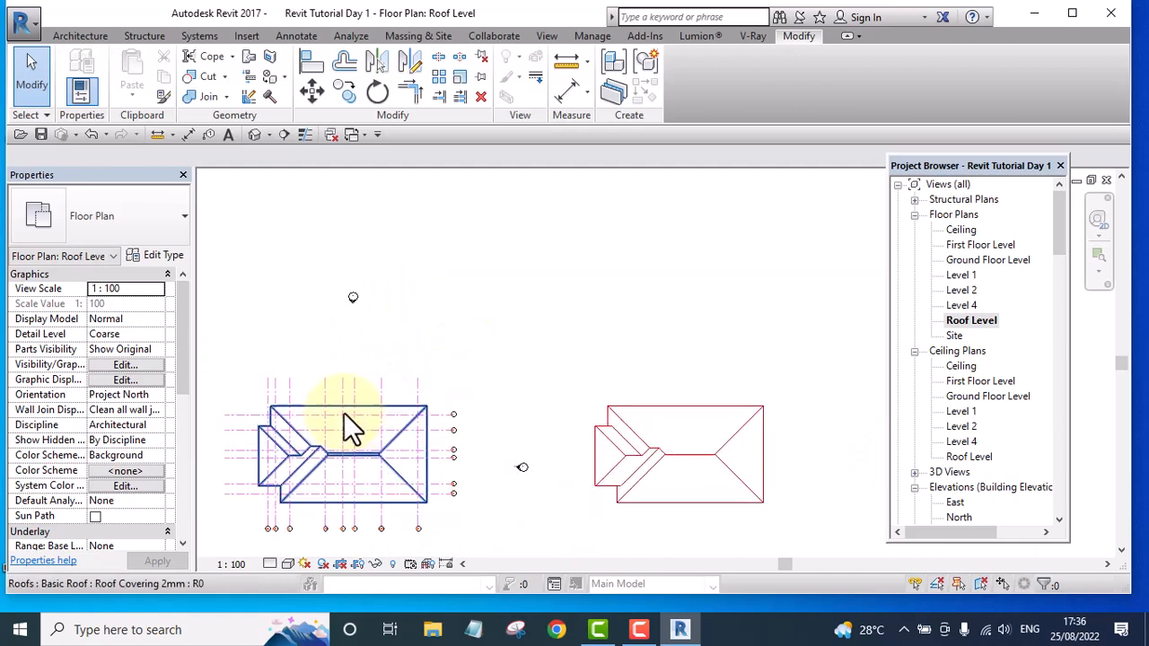
- Start a new roof footprint similar to the house roof and pick the 2D plan's lower main eave as a slope-defining boundary
{"action": "left_click", "coordinate": [294, 407]}
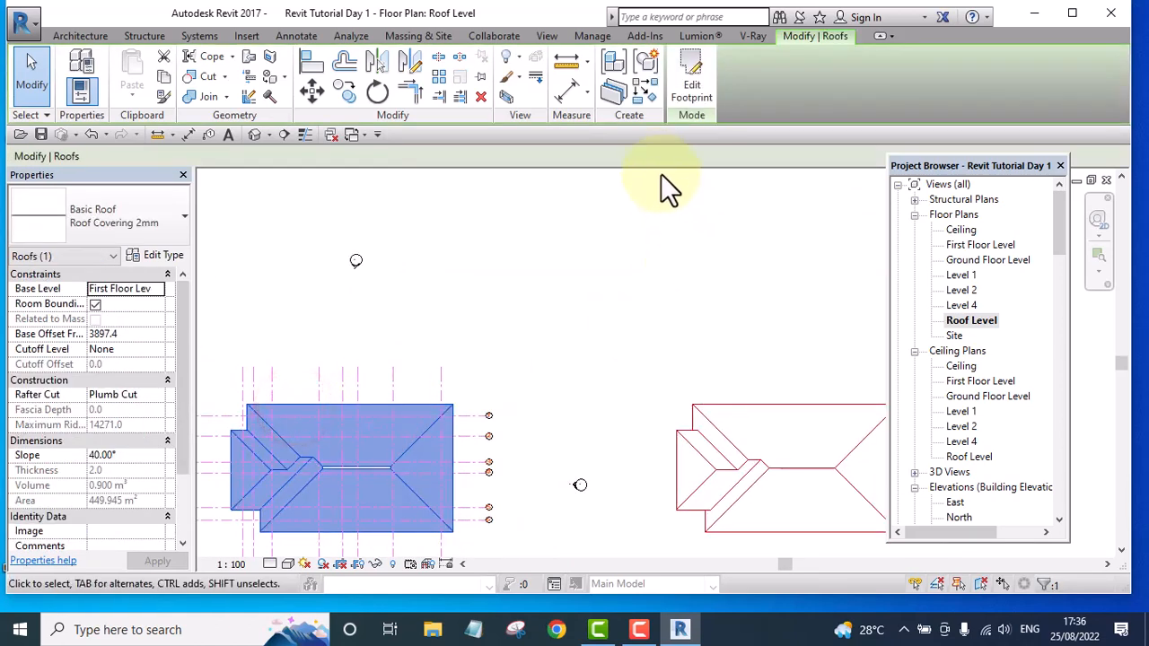
{"action": "left_click", "coordinate": [655, 88]}
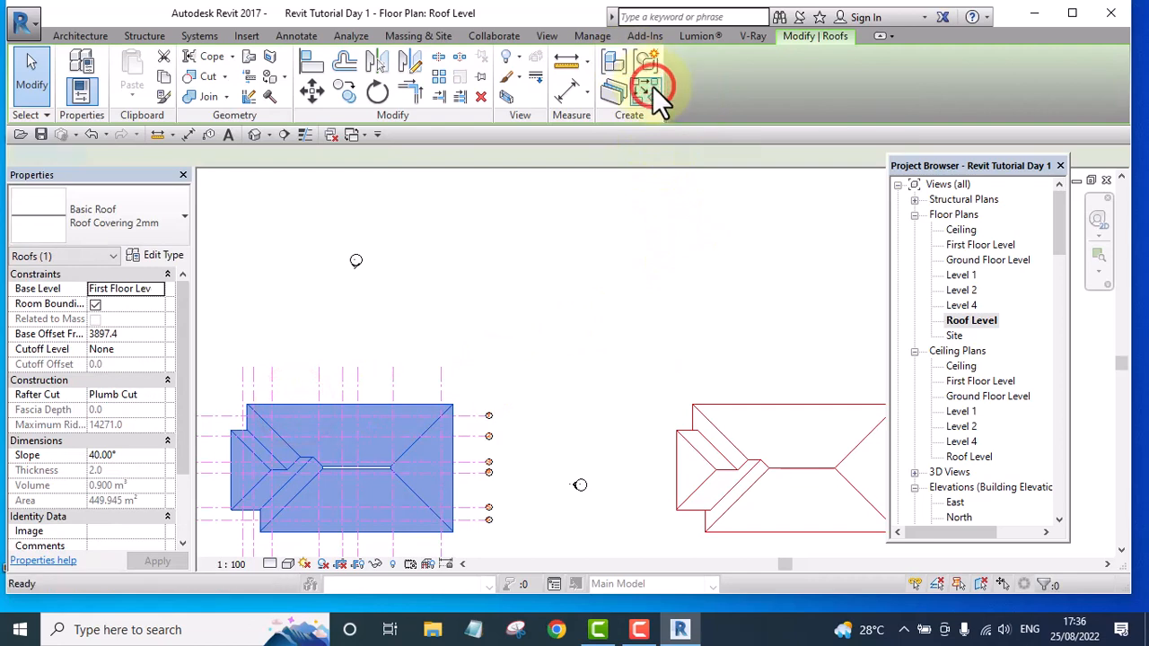
{"action": "middle_click_drag", "start_coordinate": [520, 295], "coordinate": [489, 278]}
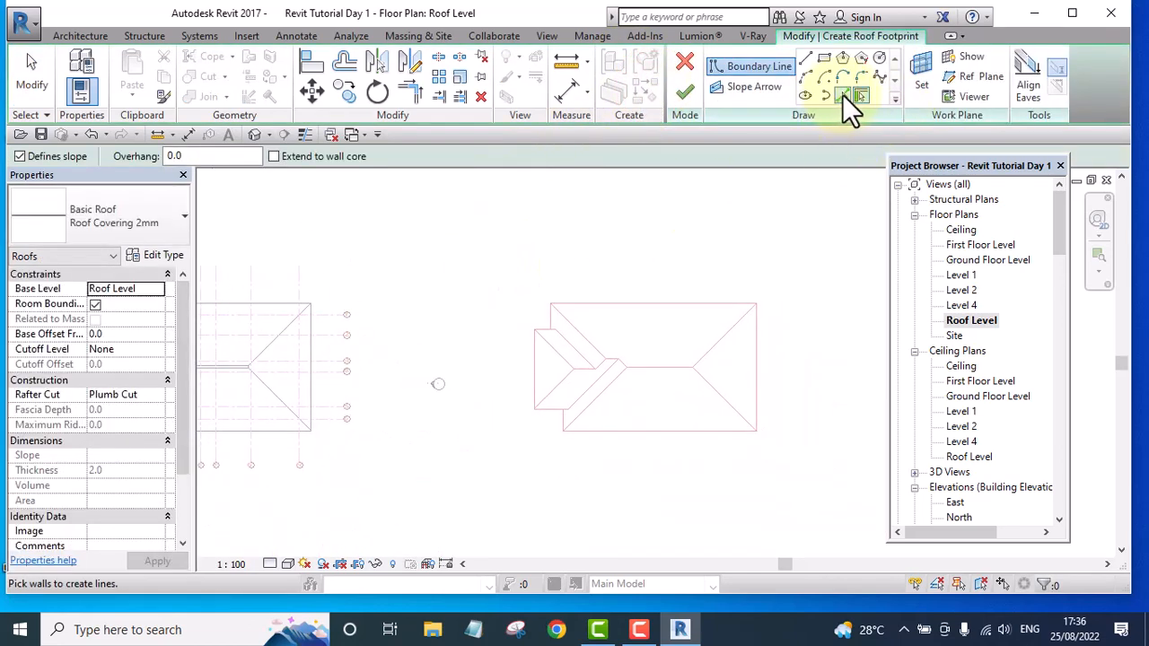
{"action": "left_click", "coordinate": [843, 94]}
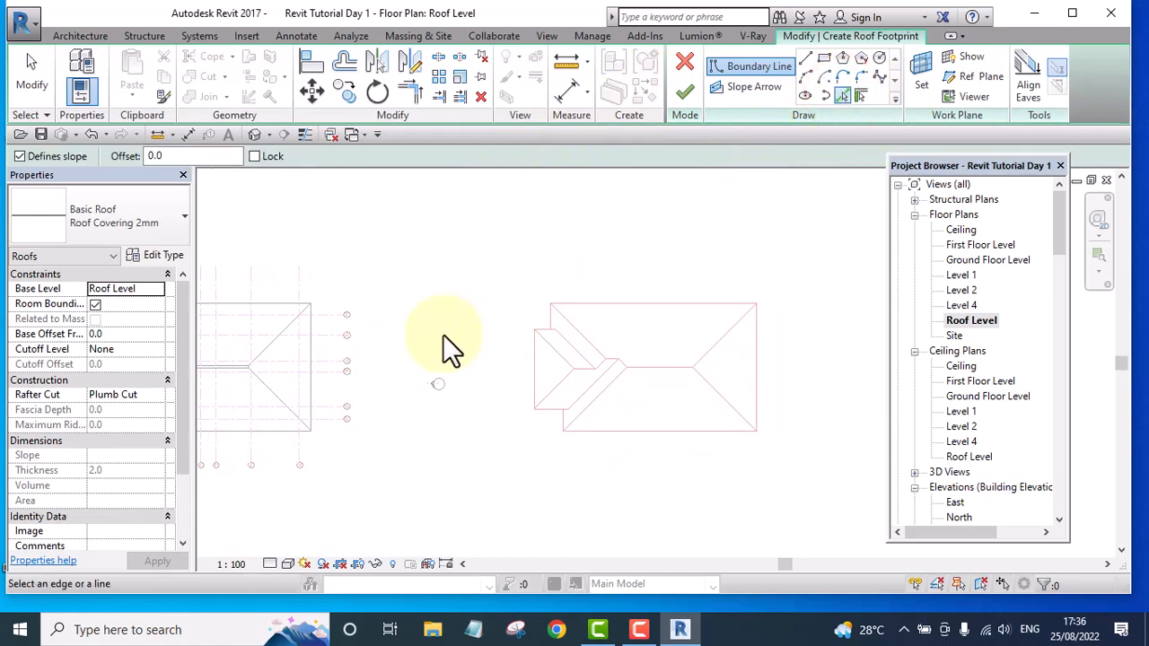
{"action": "middle_click_drag", "start_coordinate": [488, 333], "coordinate": [383, 351]}
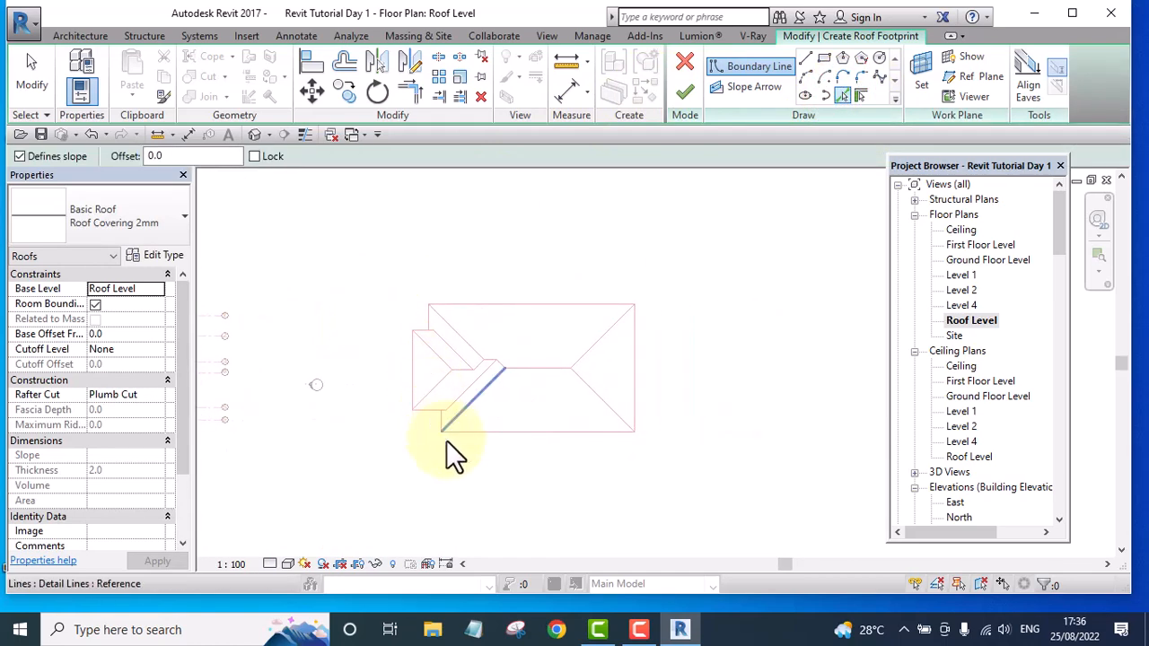
{"action": "scroll", "coordinate": [463, 455], "scroll_direction": "up", "scroll_amount": 3}
{"action": "scroll", "coordinate": [471, 454], "scroll_direction": "up", "scroll_amount": 1}
{"action": "middle_click_drag", "start_coordinate": [471, 454], "coordinate": [401, 460]}
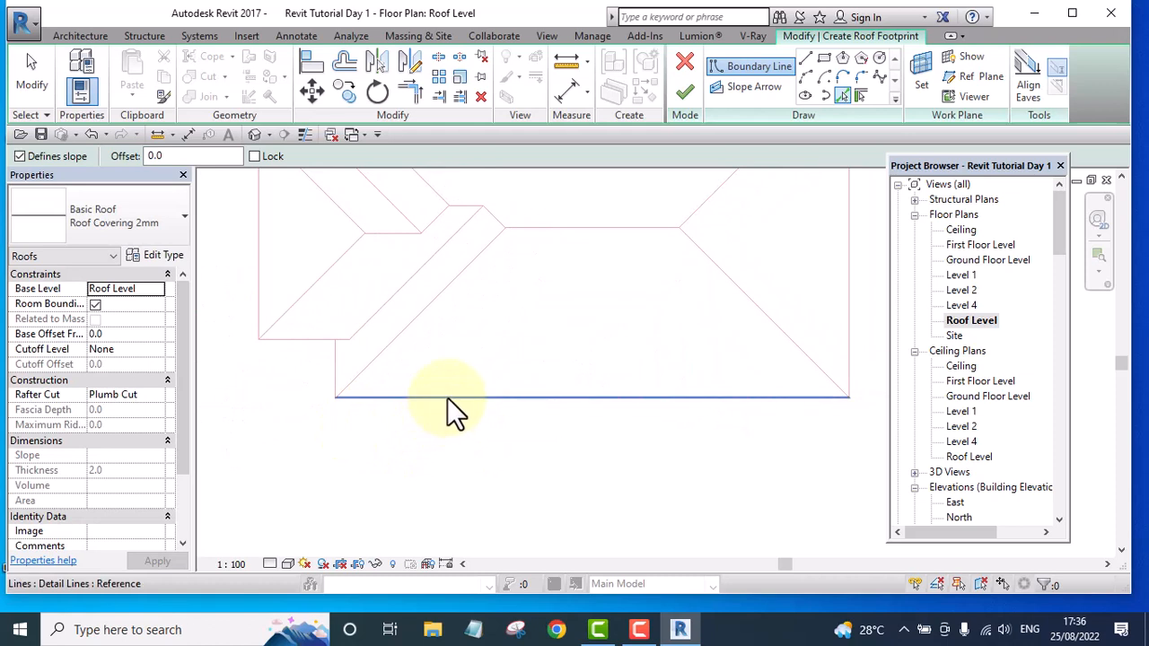
{"action": "left_click", "coordinate": [447, 398]}
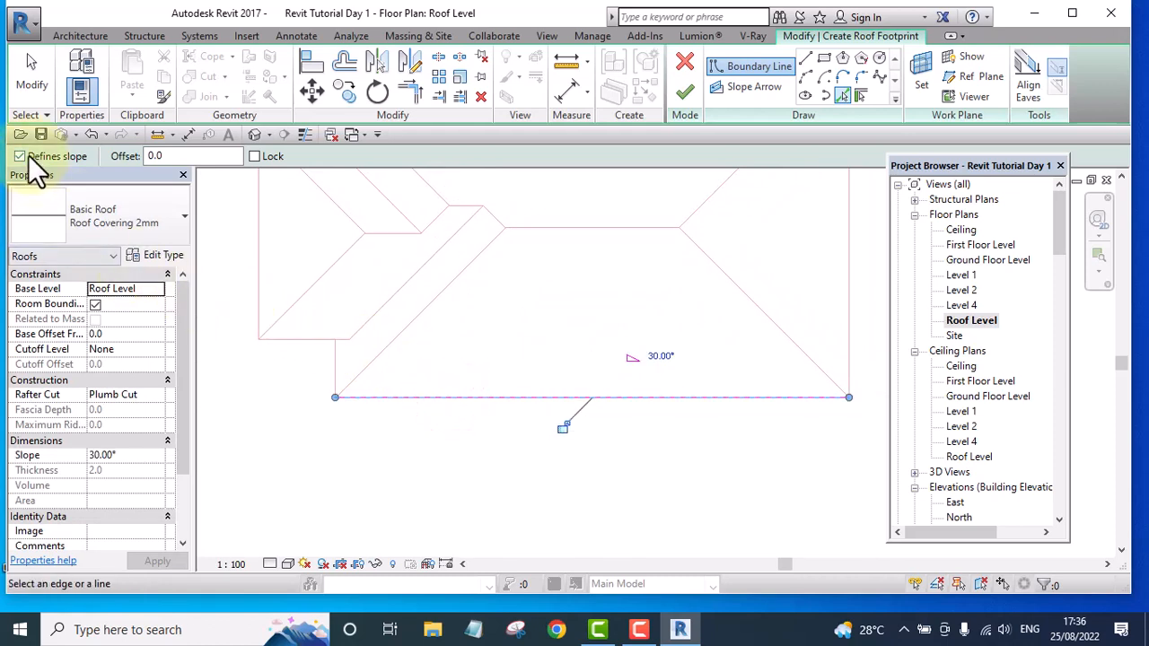
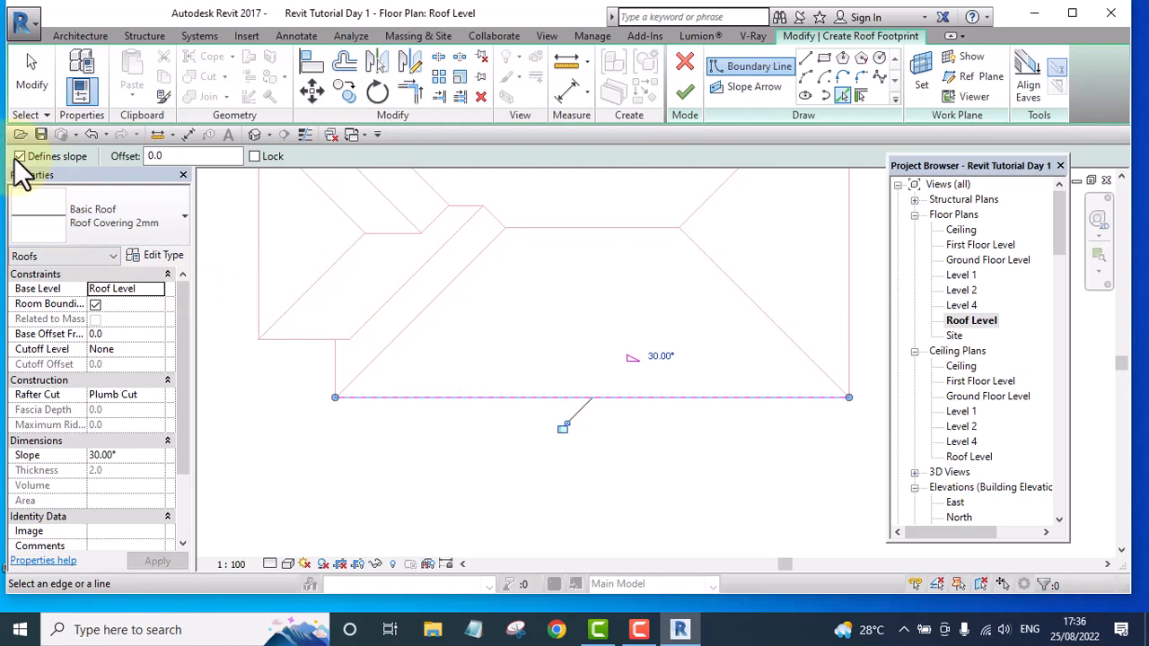
- Close the lower roof plane with non-sloping boundaries picked from its two hips and the main ridge, and finish the roof
{"action": "scroll", "coordinate": [386, 405], "scroll_direction": "down", "scroll_amount": 2}
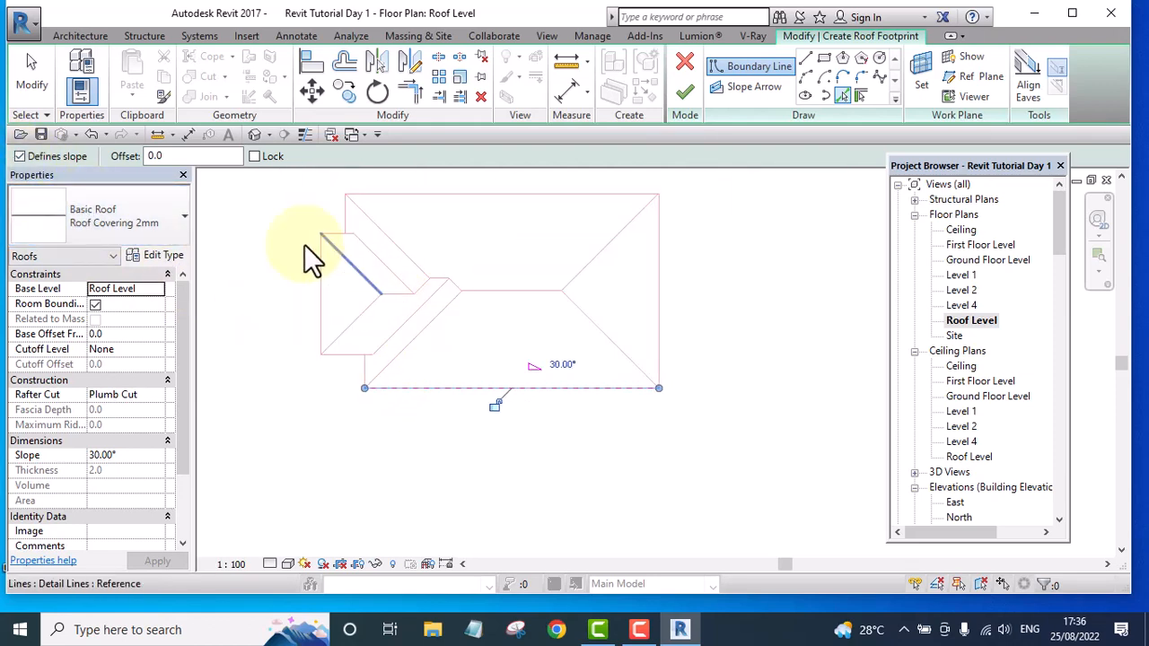
{"action": "left_click", "coordinate": [20, 157]}
{"action": "scroll", "coordinate": [411, 346], "scroll_direction": "up", "scroll_amount": 2}
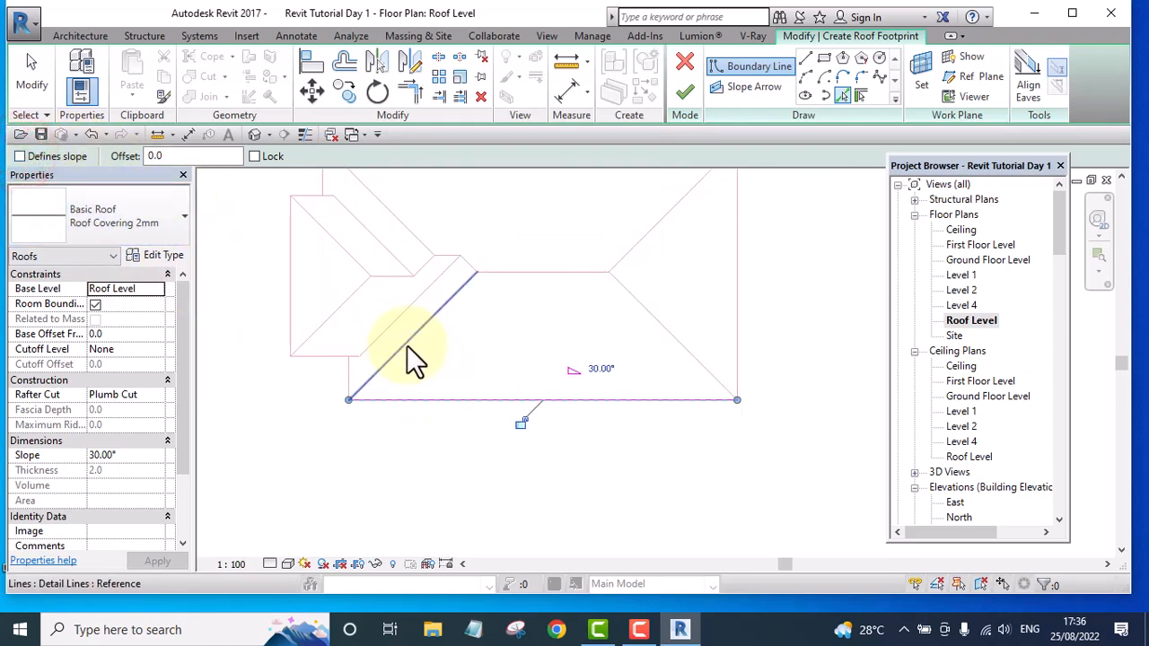
{"action": "left_click", "coordinate": [410, 346]}
{"action": "scroll", "coordinate": [545, 277], "scroll_direction": "up", "scroll_amount": 3}
{"action": "left_click", "coordinate": [543, 269]}
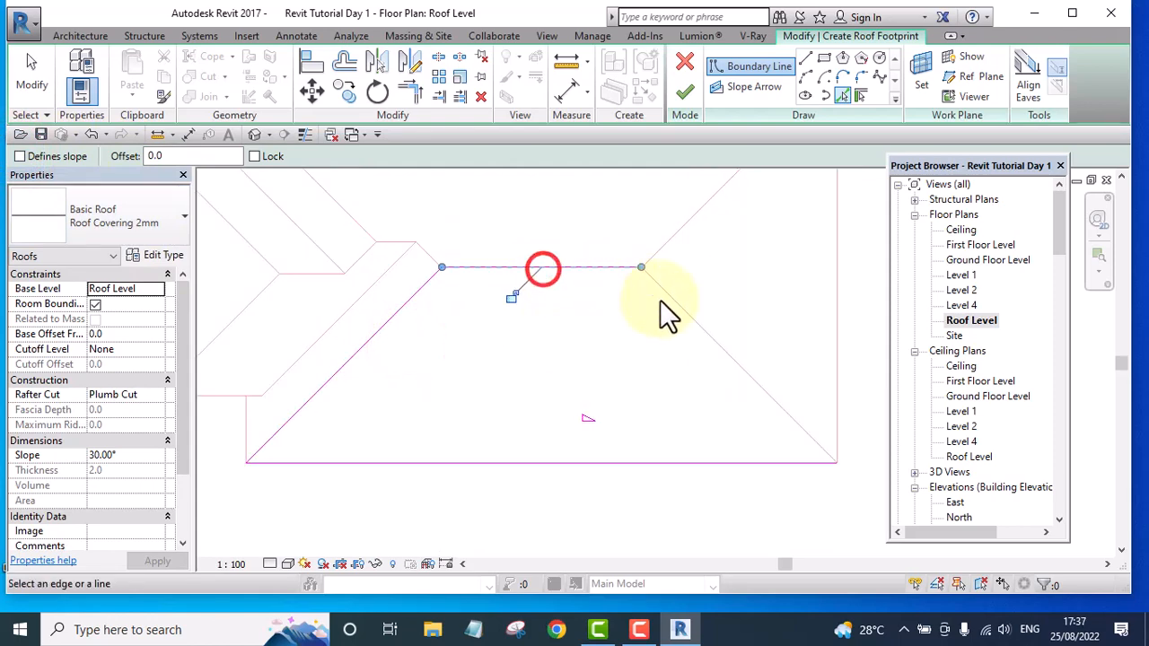
{"action": "left_click", "coordinate": [672, 301]}
{"action": "middle_click_drag", "start_coordinate": [659, 326], "coordinate": [579, 366]}
{"action": "scroll", "coordinate": [585, 346], "scroll_direction": "down", "scroll_amount": 4}
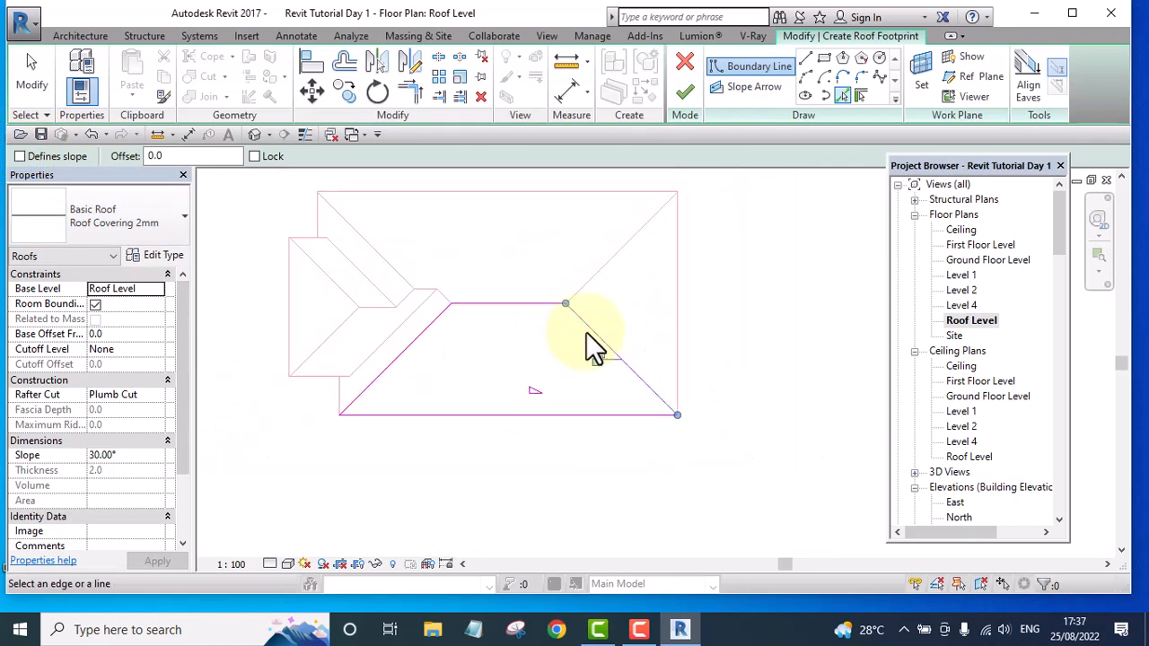
{"action": "left_click", "coordinate": [684, 94]}
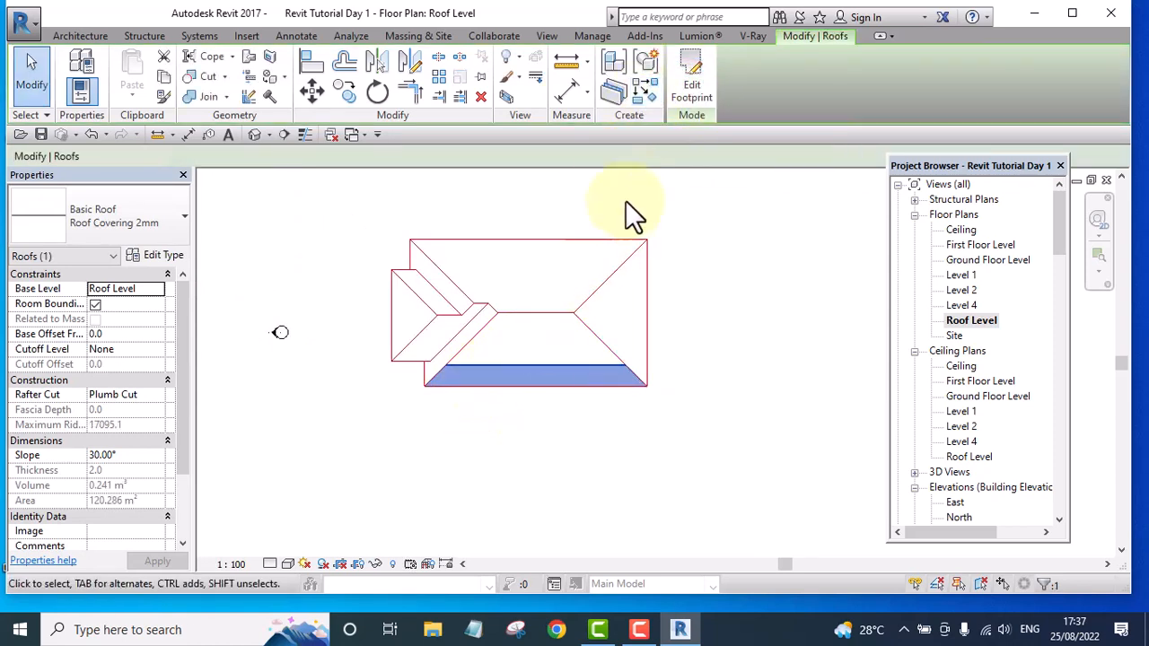
- Start another similar roof footprint and pick the 2D plan's right-hand eave line as its slope-defining boundary
{"action": "left_click", "coordinate": [641, 92]}
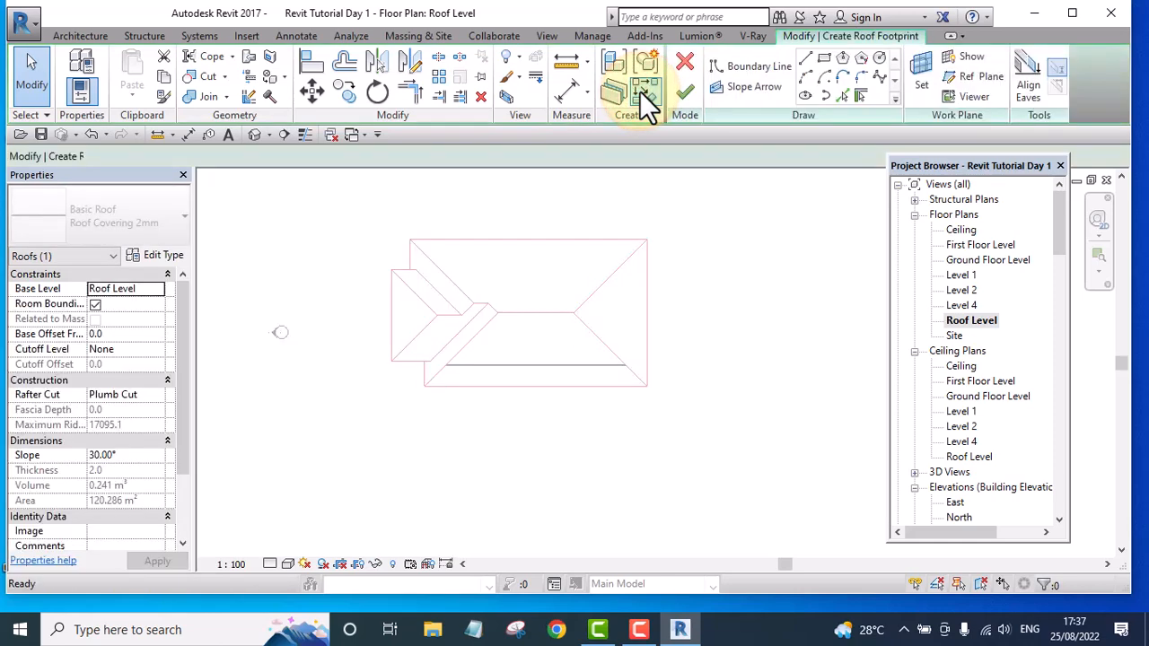
{"action": "left_click", "coordinate": [839, 92]}
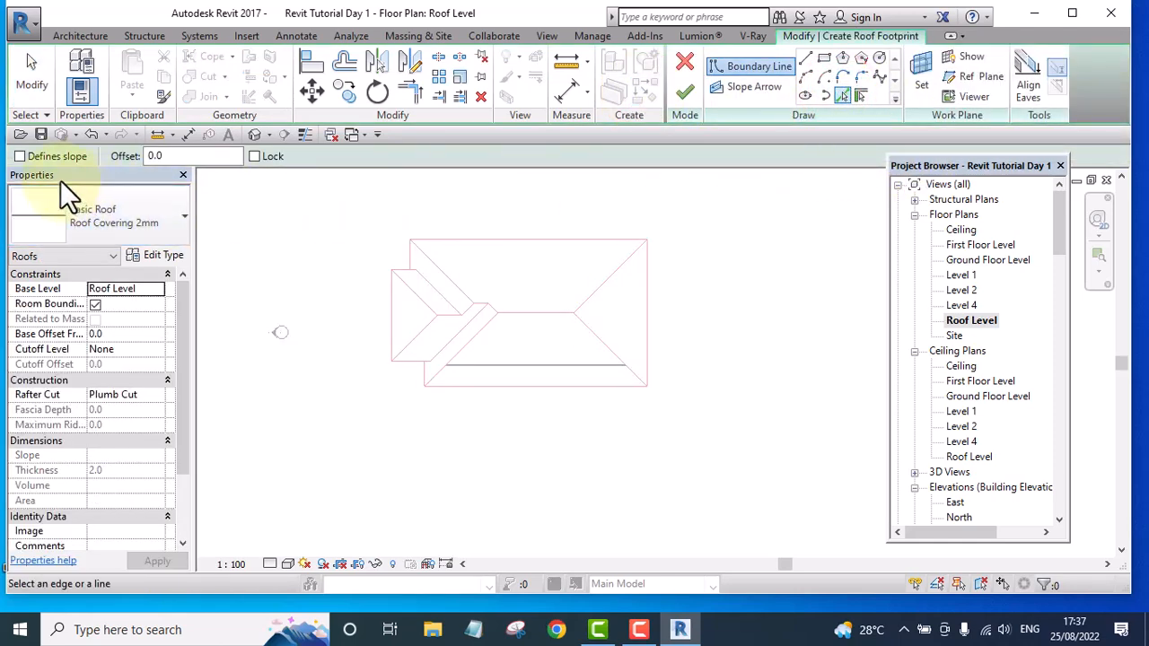
{"action": "left_click", "coordinate": [21, 157]}
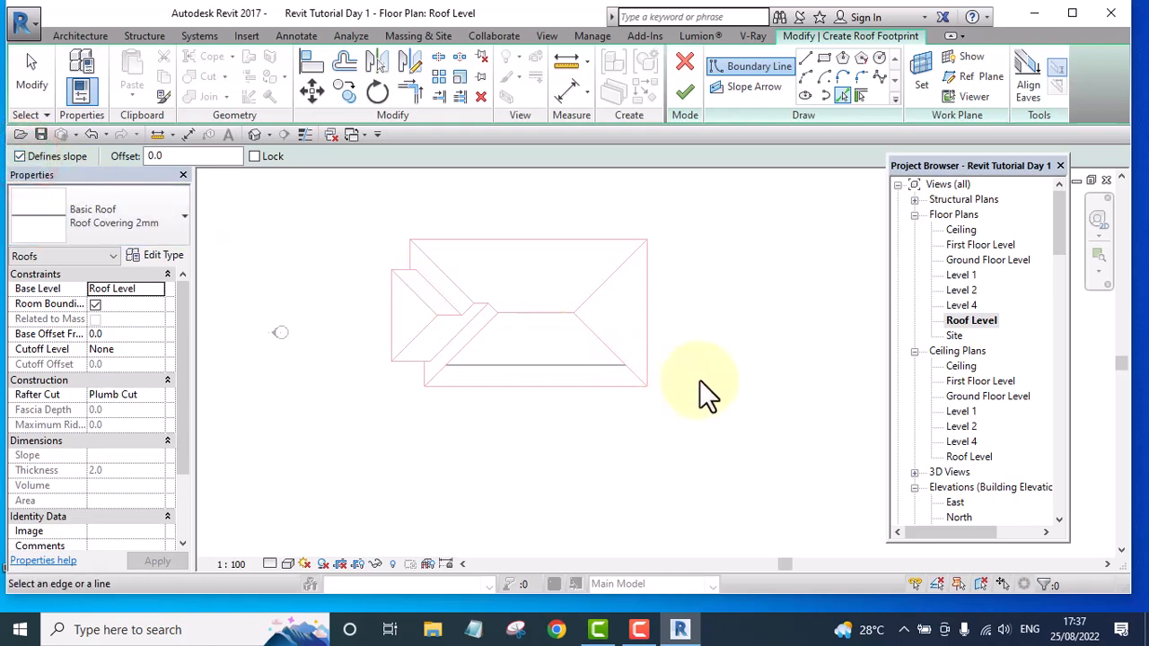
{"action": "scroll", "coordinate": [687, 363], "scroll_direction": "up", "scroll_amount": 3}
{"action": "left_click", "coordinate": [613, 312]}
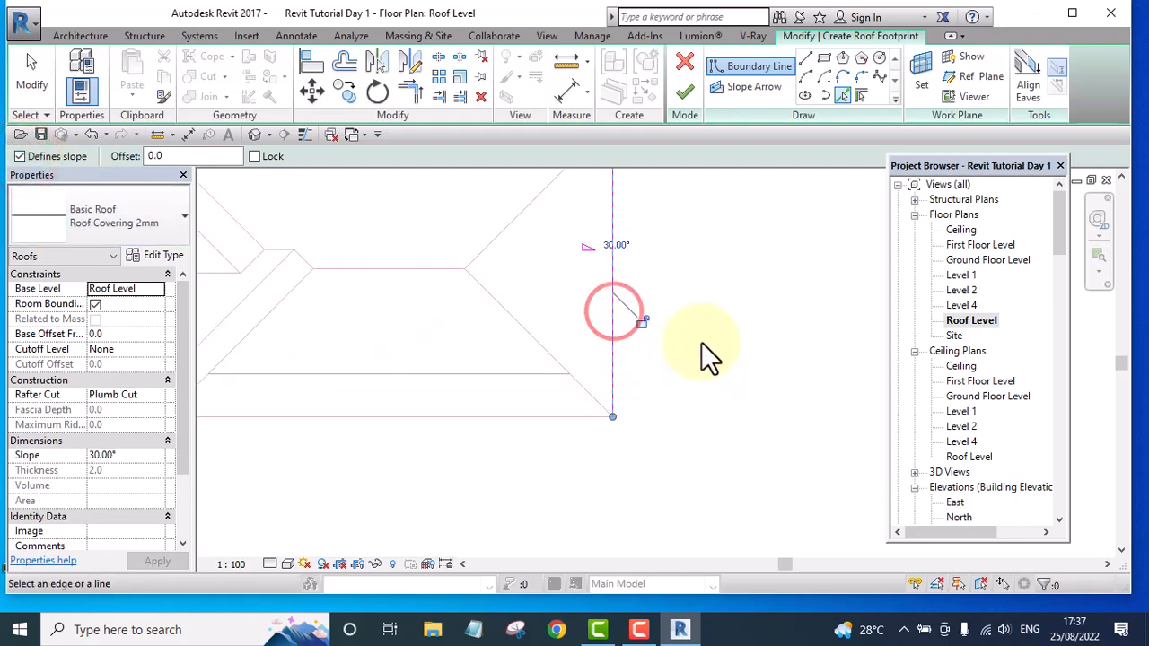
{"action": "middle_click_drag", "start_coordinate": [731, 370], "coordinate": [726, 451]}
{"action": "scroll", "coordinate": [709, 410], "scroll_direction": "down", "scroll_amount": 1}
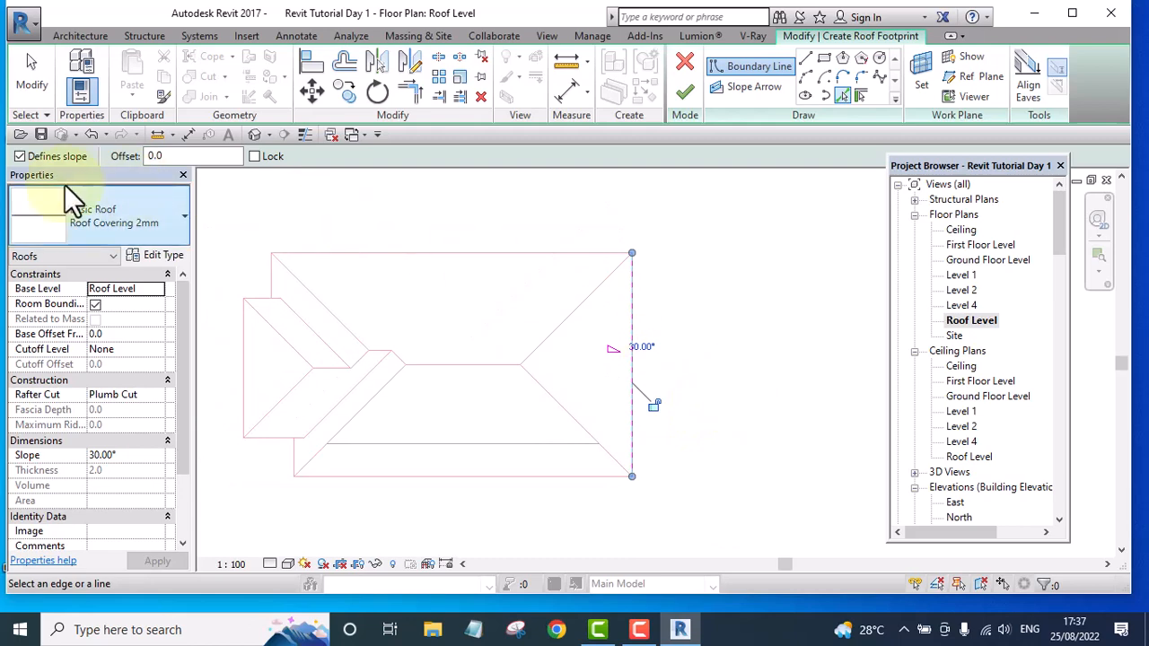
- Close the right-hand triangular plane with its two hip lines as non-sloping boundaries and finish the roof
{"action": "left_click", "coordinate": [21, 156]}
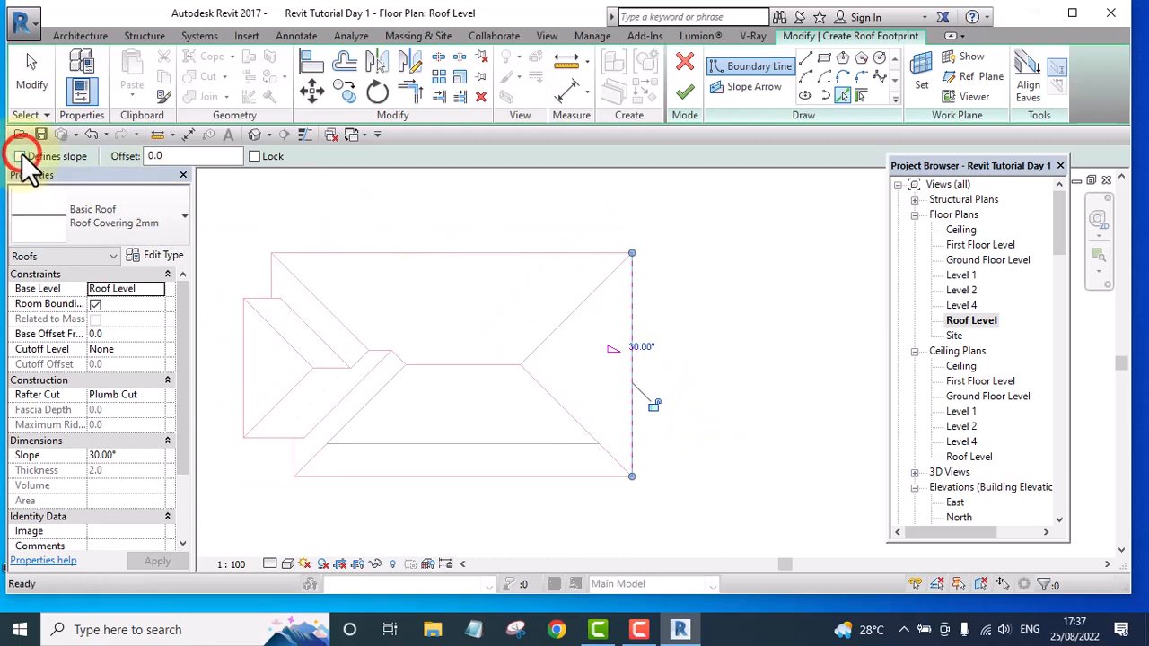
{"action": "left_click", "coordinate": [585, 297]}
{"action": "left_click", "coordinate": [560, 403]}
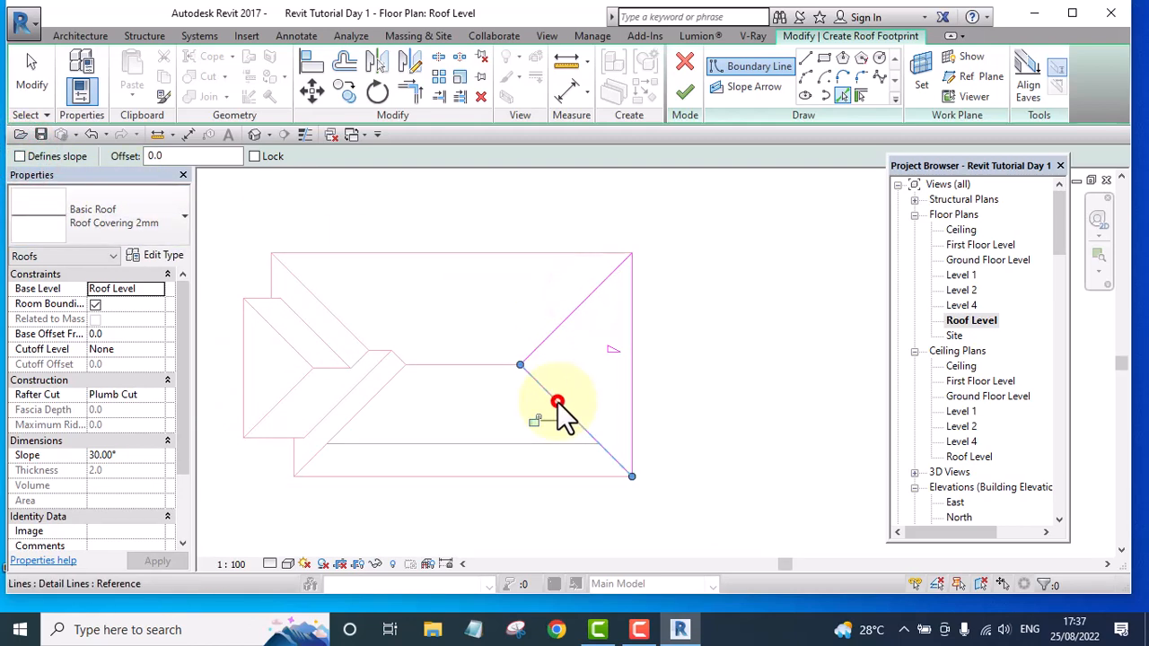
{"action": "left_click", "coordinate": [680, 99]}
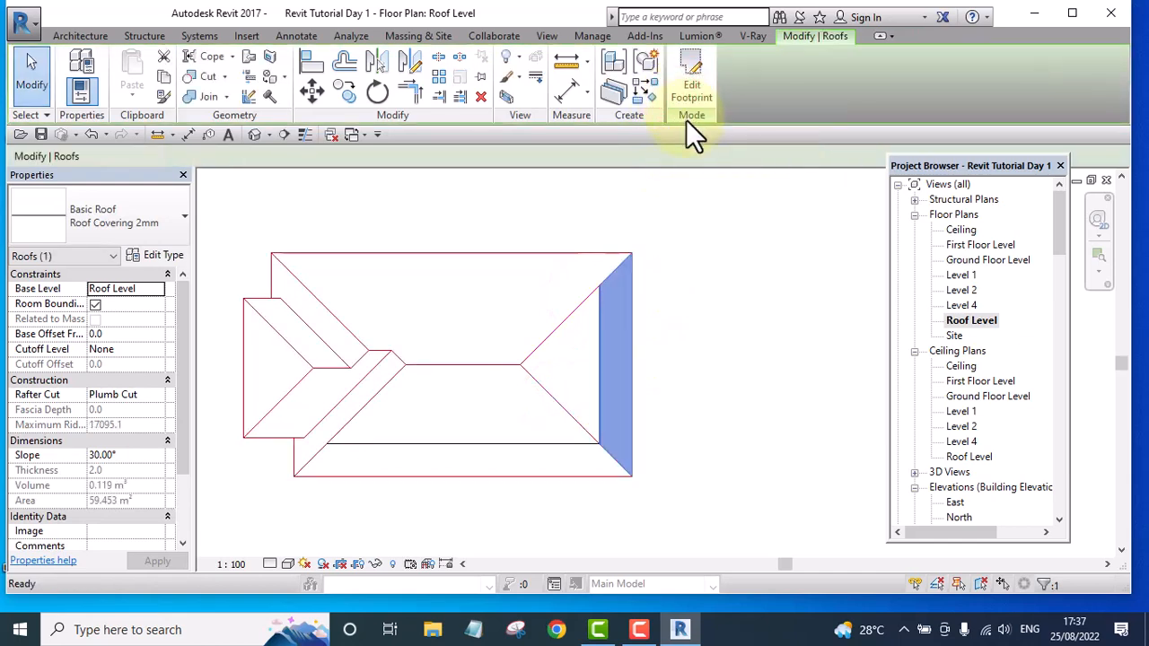
- Start a third similar roof footprint and pick the long upper eave line as its slope-defining boundary
{"action": "left_click", "coordinate": [644, 86]}
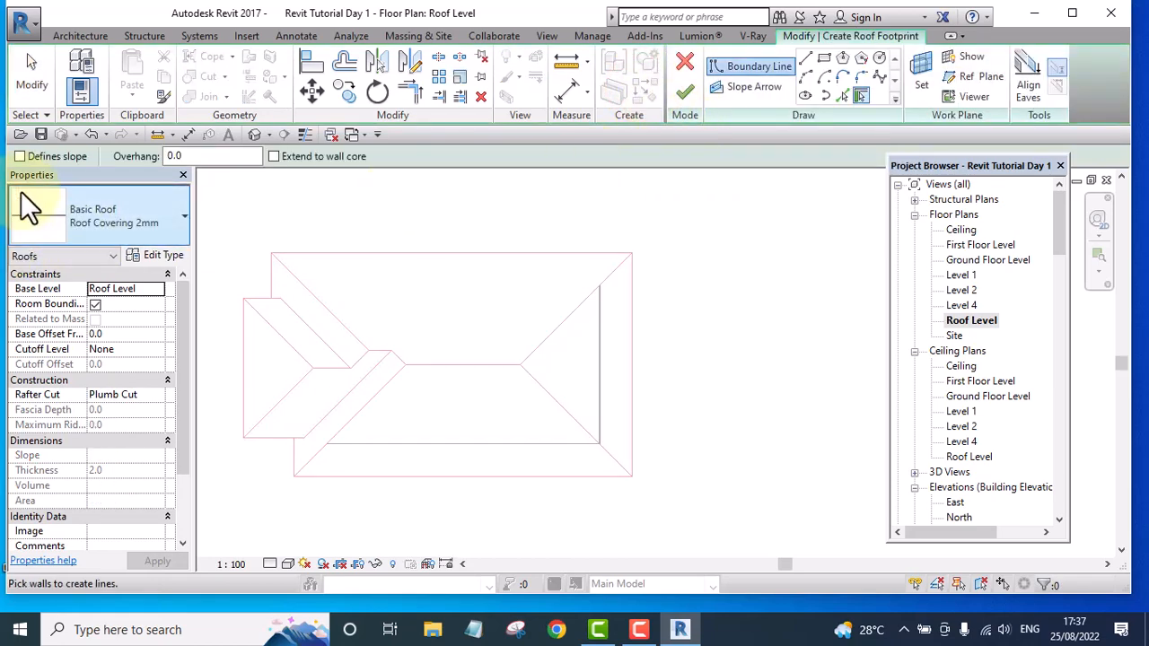
{"action": "left_click", "coordinate": [20, 157]}
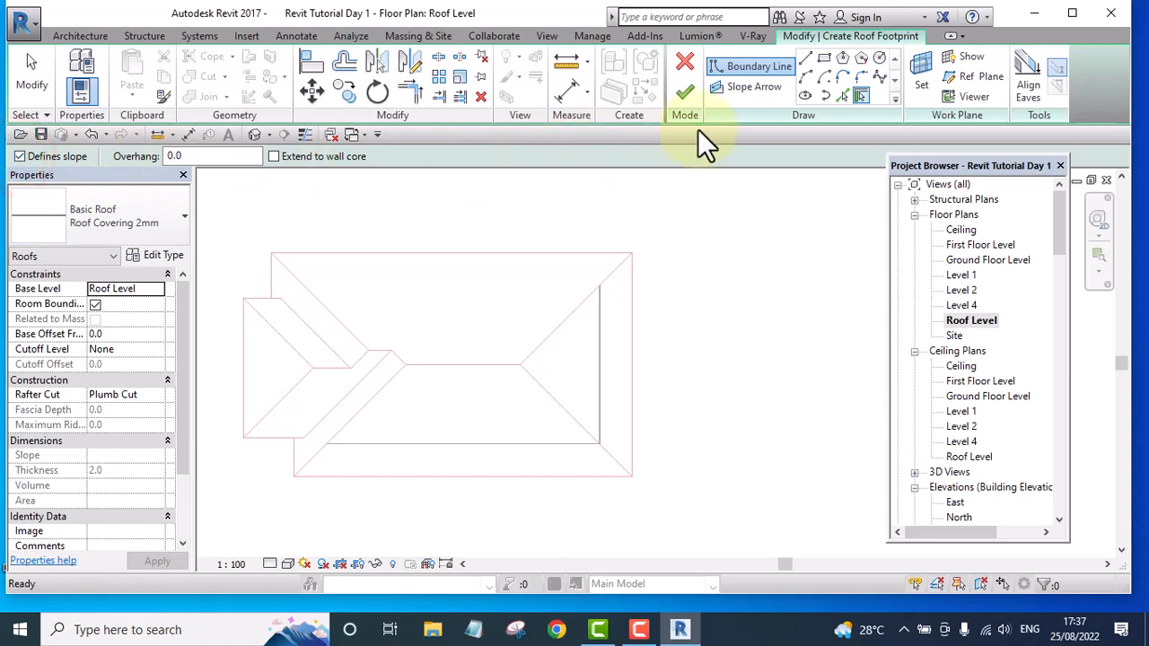
{"action": "left_click", "coordinate": [842, 96]}
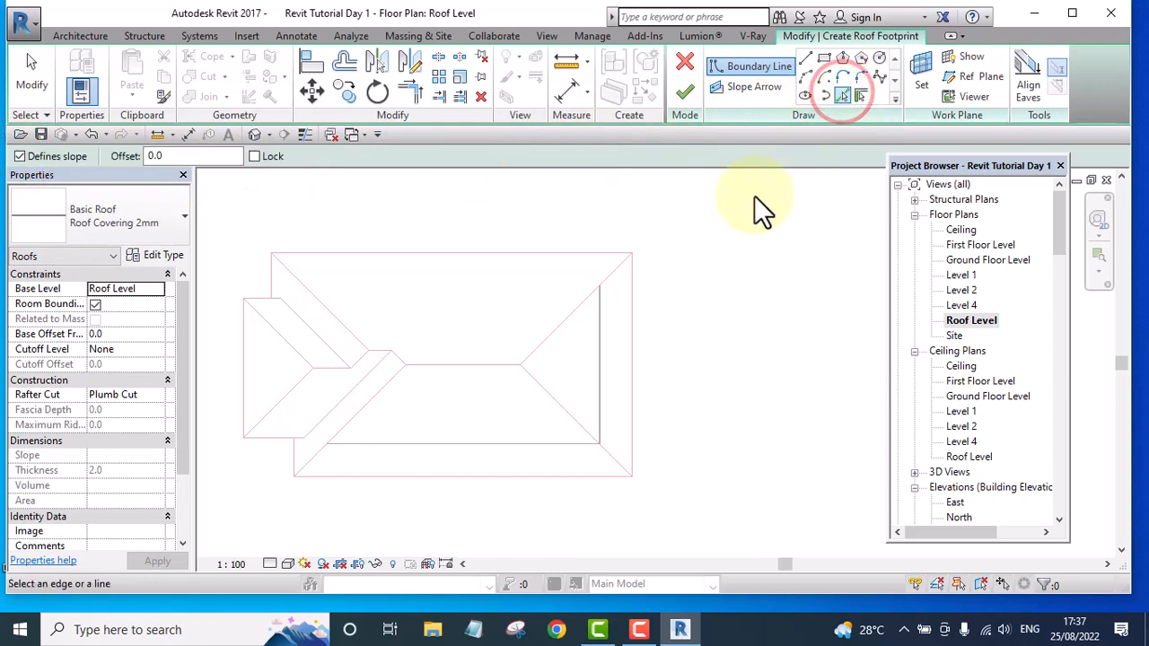
{"action": "left_click", "coordinate": [547, 252]}
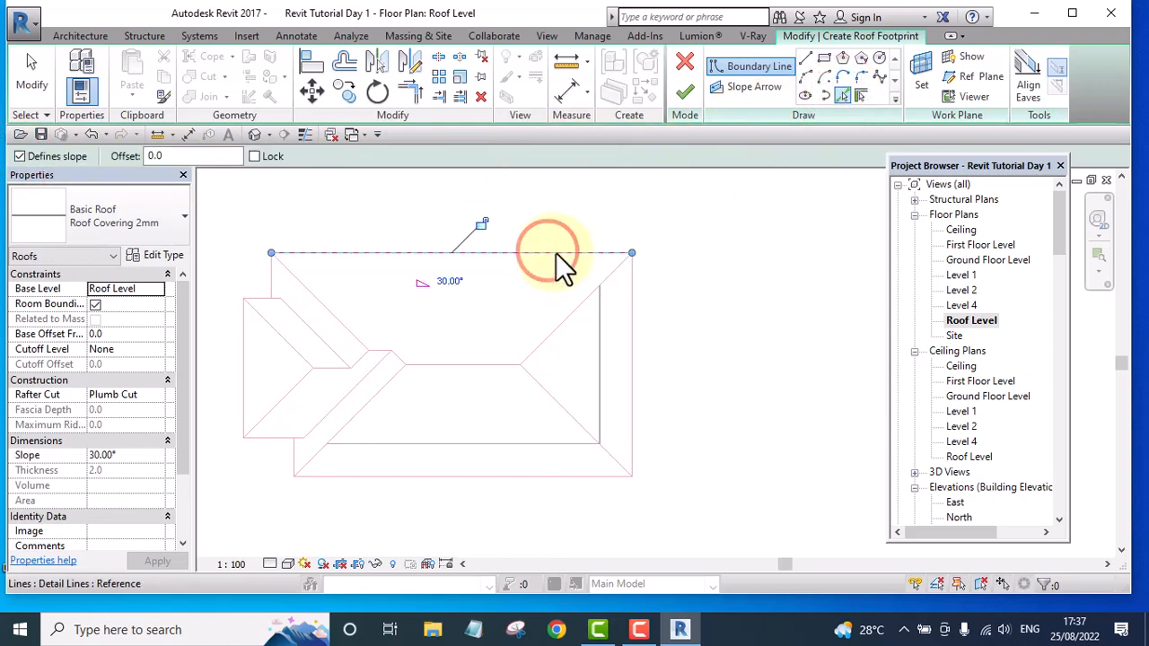
- Close the upper plane with non-sloping boundaries along its hips, short upper ridge, short diagonal and main ridge, and finish the roof
{"action": "left_click", "coordinate": [20, 156]}
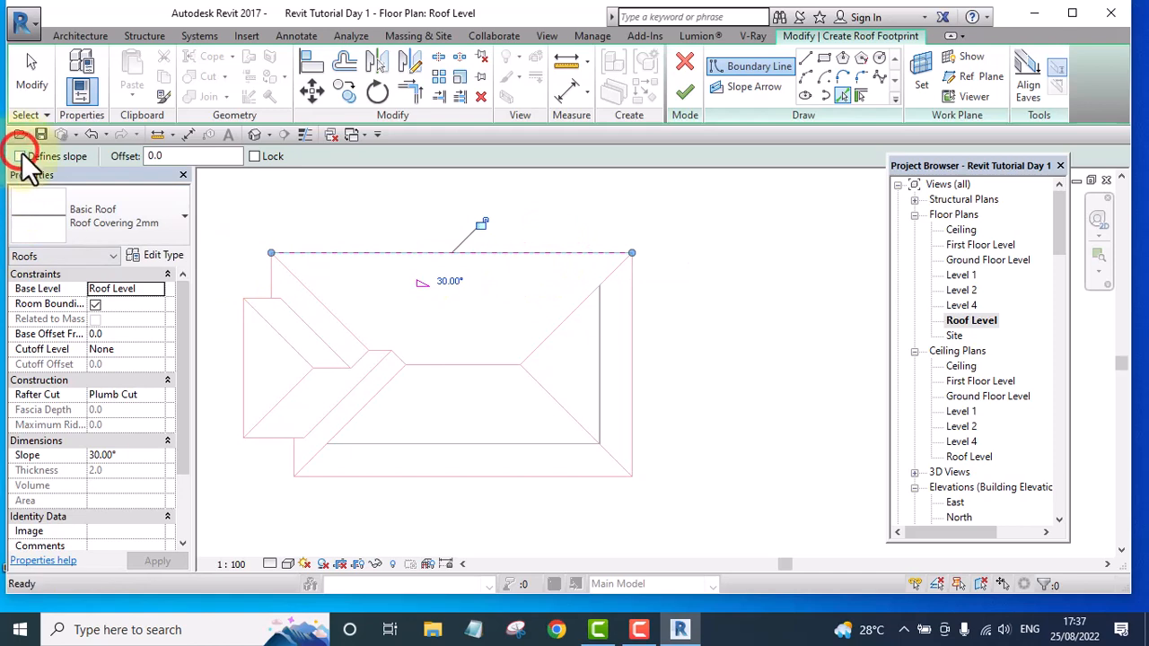
{"action": "left_click", "coordinate": [332, 310]}
{"action": "scroll", "coordinate": [381, 362], "scroll_direction": "up", "scroll_amount": 3}
{"action": "scroll", "coordinate": [382, 361], "scroll_direction": "up", "scroll_amount": 1}
{"action": "left_click", "coordinate": [393, 352]}
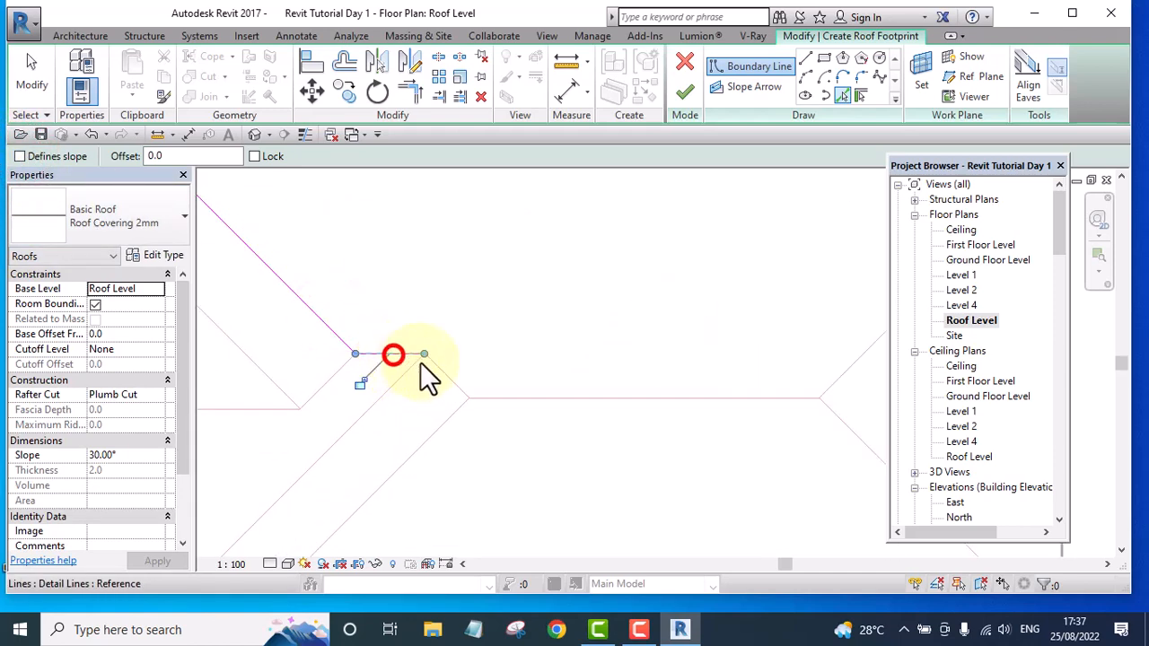
{"action": "left_click", "coordinate": [446, 375]}
{"action": "left_click", "coordinate": [533, 398]}
{"action": "scroll", "coordinate": [315, 416], "scroll_direction": "down", "scroll_amount": 3}
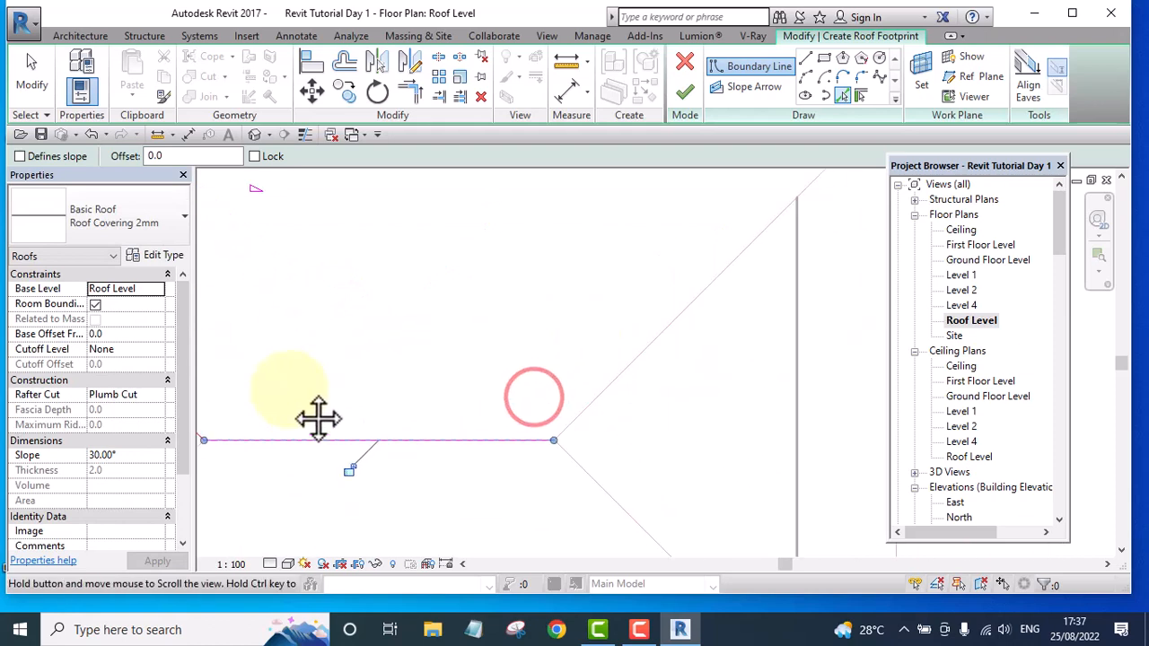
{"action": "left_click", "coordinate": [545, 397]}
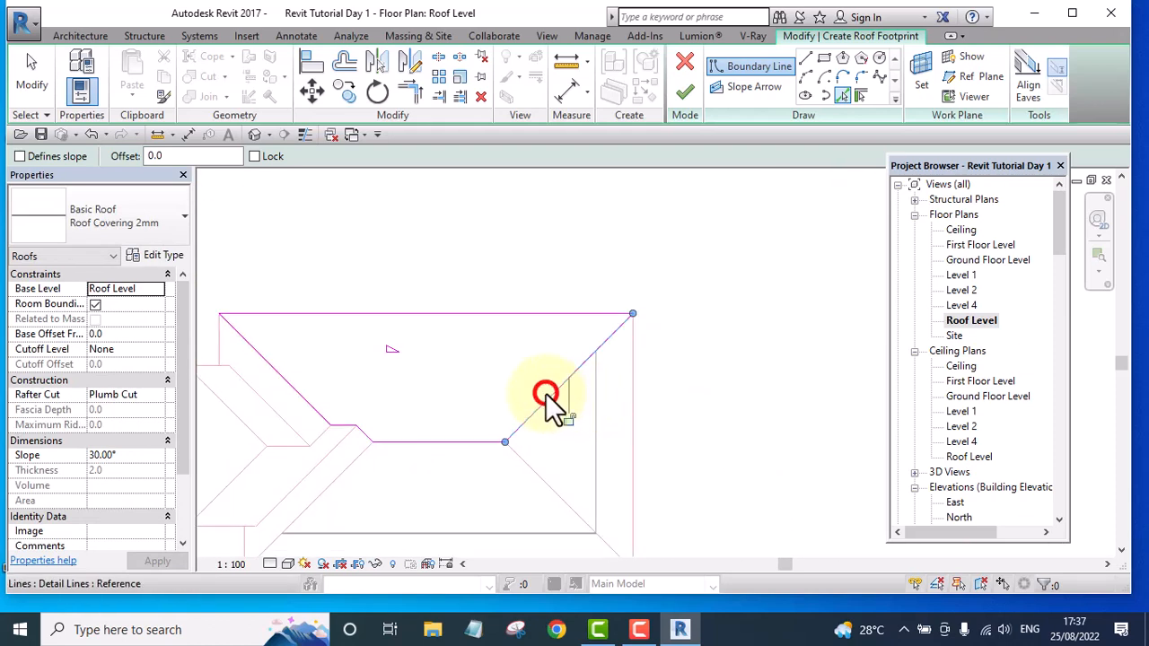
{"action": "left_click", "coordinate": [687, 93]}
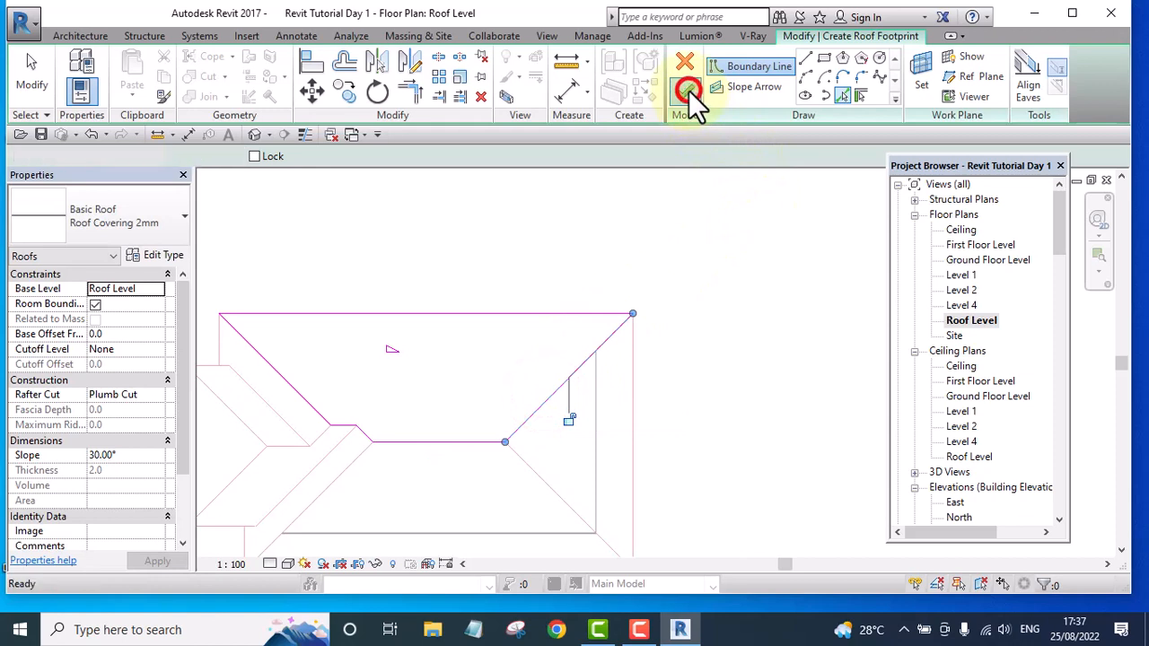
{"action": "scroll", "coordinate": [751, 225], "scroll_direction": "down", "scroll_amount": 3}
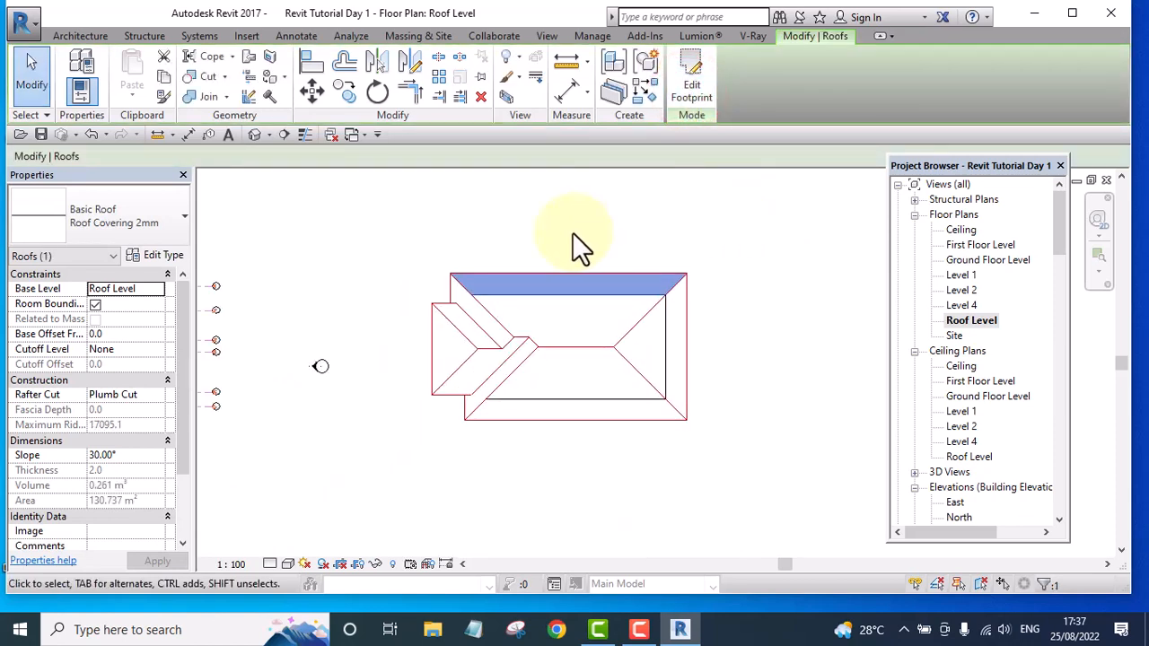
{"action": "scroll", "coordinate": [570, 231], "scroll_direction": "up", "scroll_amount": 2}
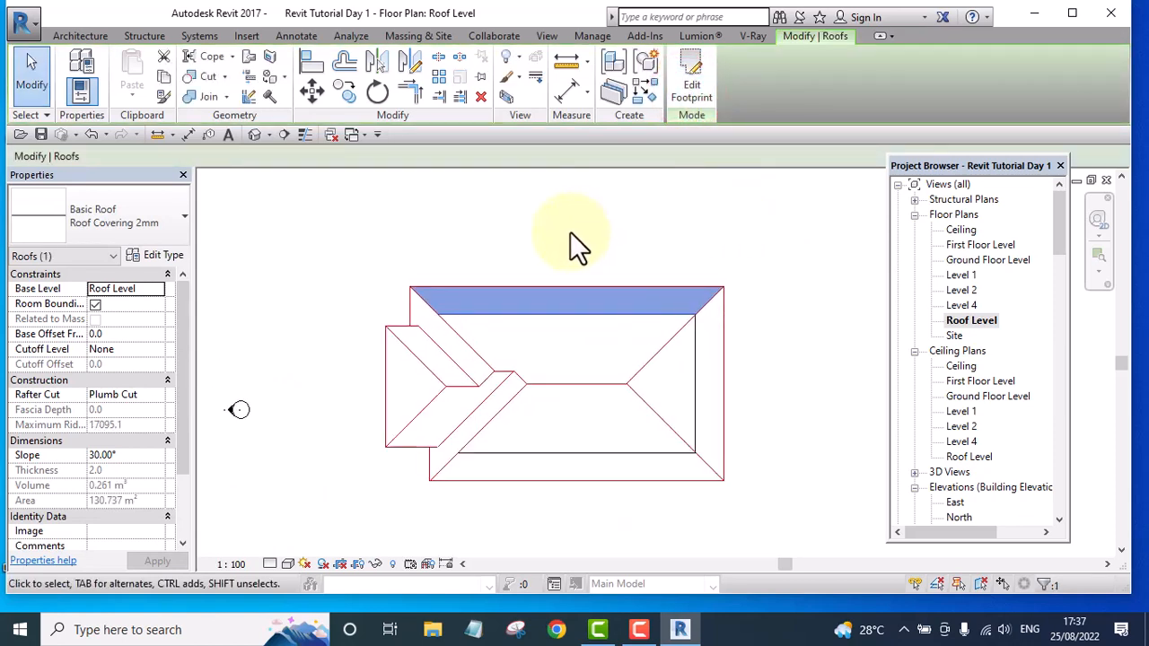
- Start a fourth similar roof footprint and pick the short vertical eave at the plan's upper-left corner as its slope-defining boundary
{"action": "left_click", "coordinate": [646, 93]}
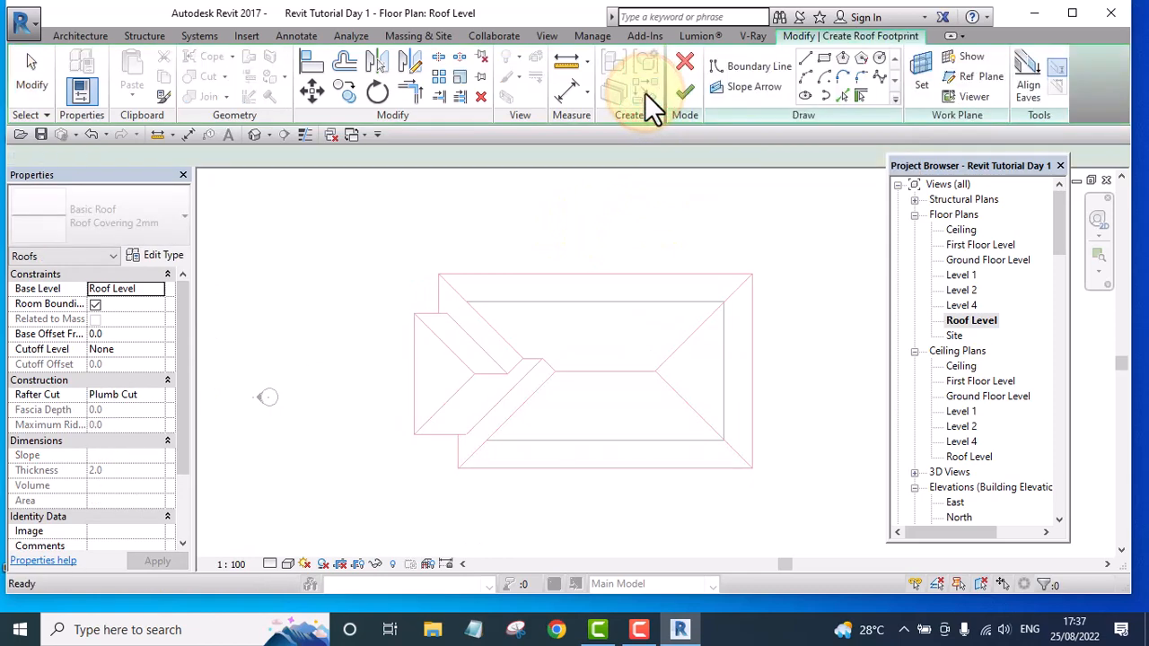
{"action": "left_click", "coordinate": [841, 94]}
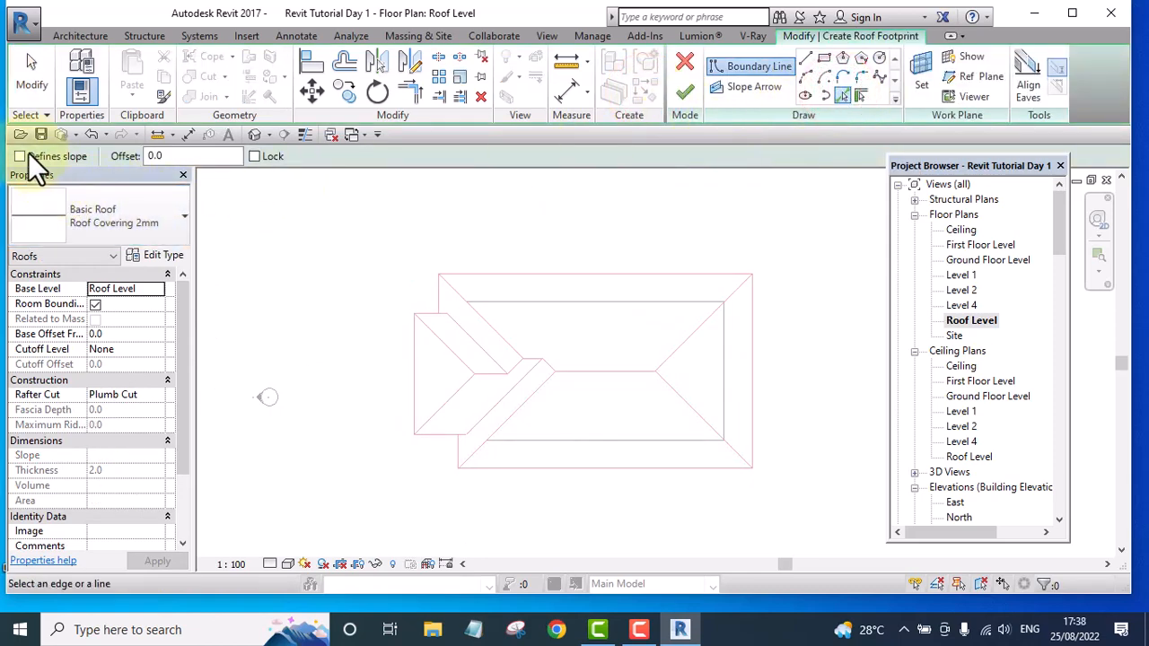
{"action": "scroll", "coordinate": [438, 303], "scroll_direction": "up", "scroll_amount": 3}
{"action": "left_click", "coordinate": [443, 287]}
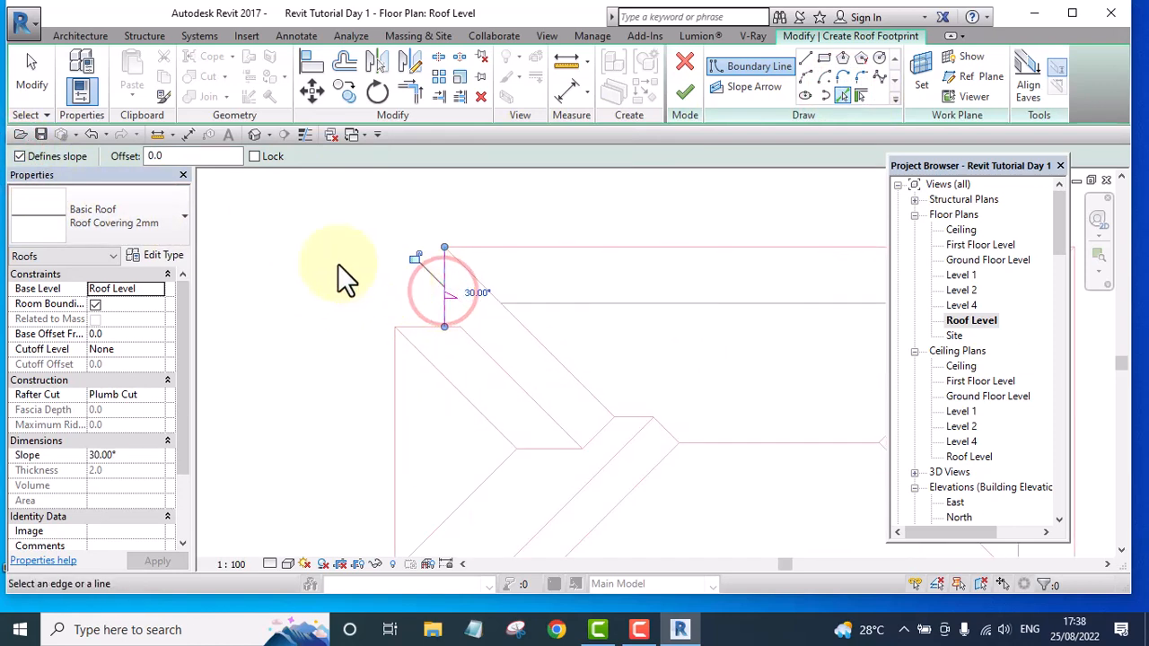
- Add non-sloping boundaries to the upper-left plane along its long hip, short diagonal, parallel valley and the short horizontal eave line
{"action": "left_click", "coordinate": [19, 157]}
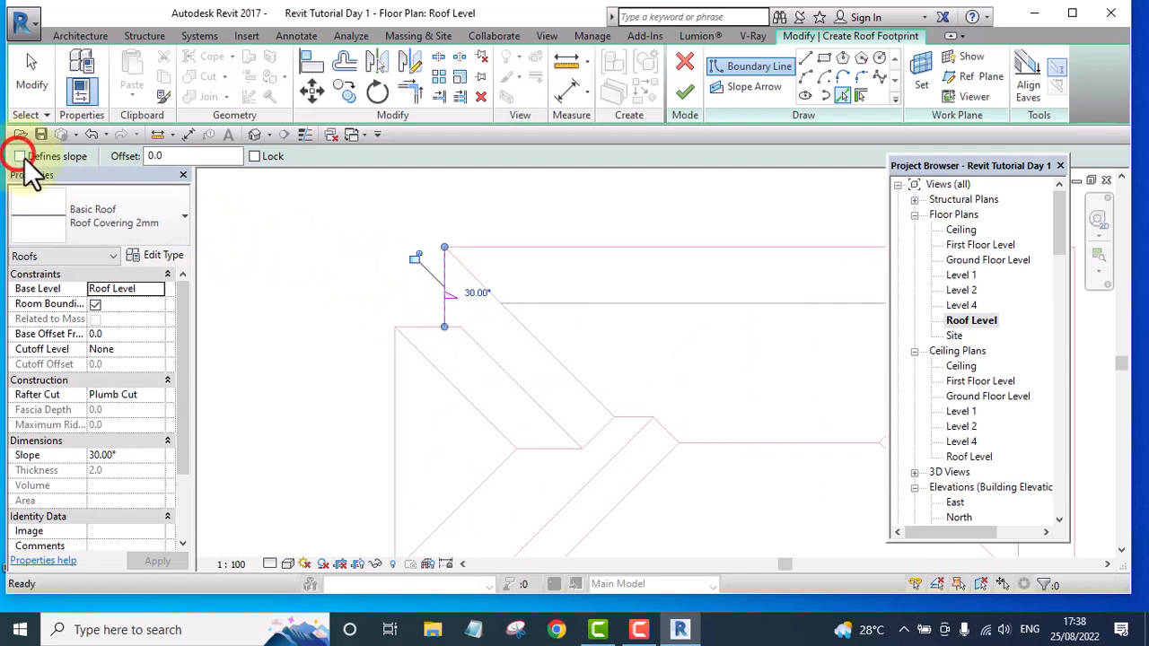
{"action": "left_click", "coordinate": [546, 347]}
{"action": "scroll", "coordinate": [616, 468], "scroll_direction": "up", "scroll_amount": 4}
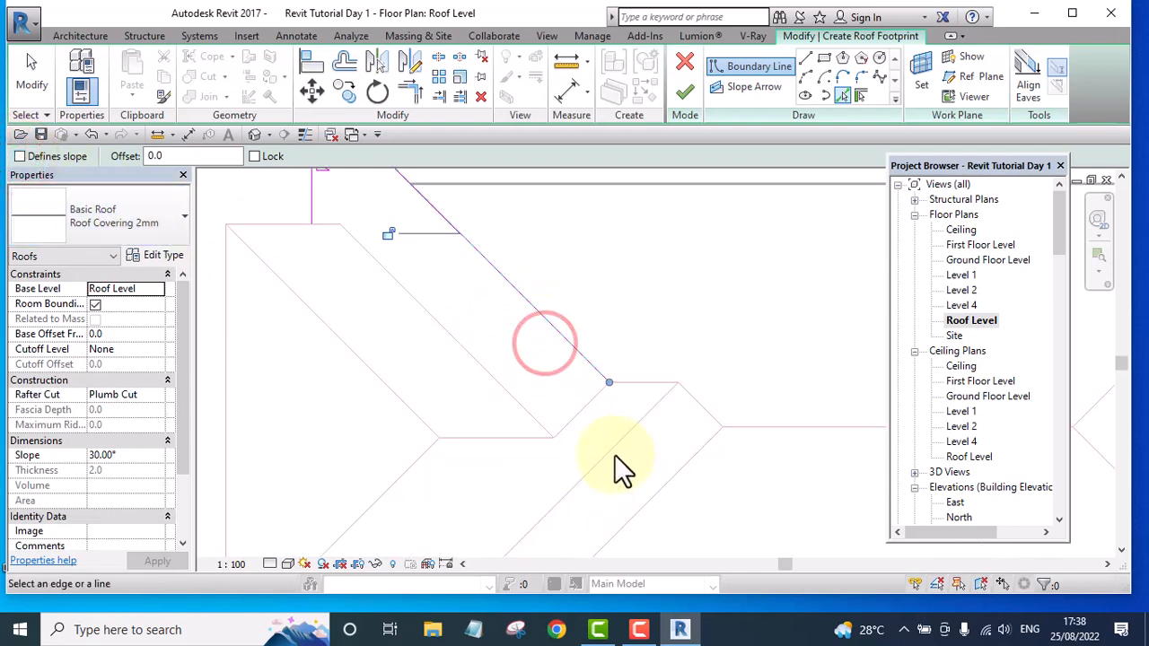
{"action": "left_click", "coordinate": [572, 396]}
{"action": "left_click", "coordinate": [489, 395]}
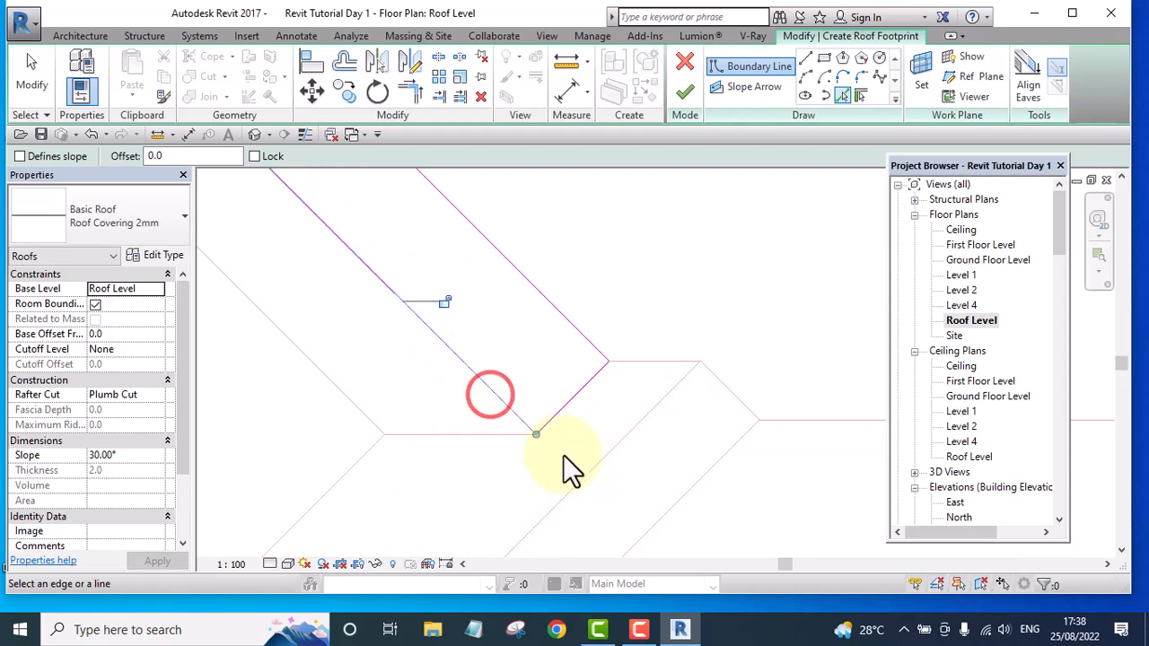
{"action": "scroll", "coordinate": [434, 314], "scroll_direction": "down", "scroll_amount": 2}
{"action": "scroll", "coordinate": [429, 337], "scroll_direction": "up", "scroll_amount": 5}
{"action": "left_click", "coordinate": [430, 369]}
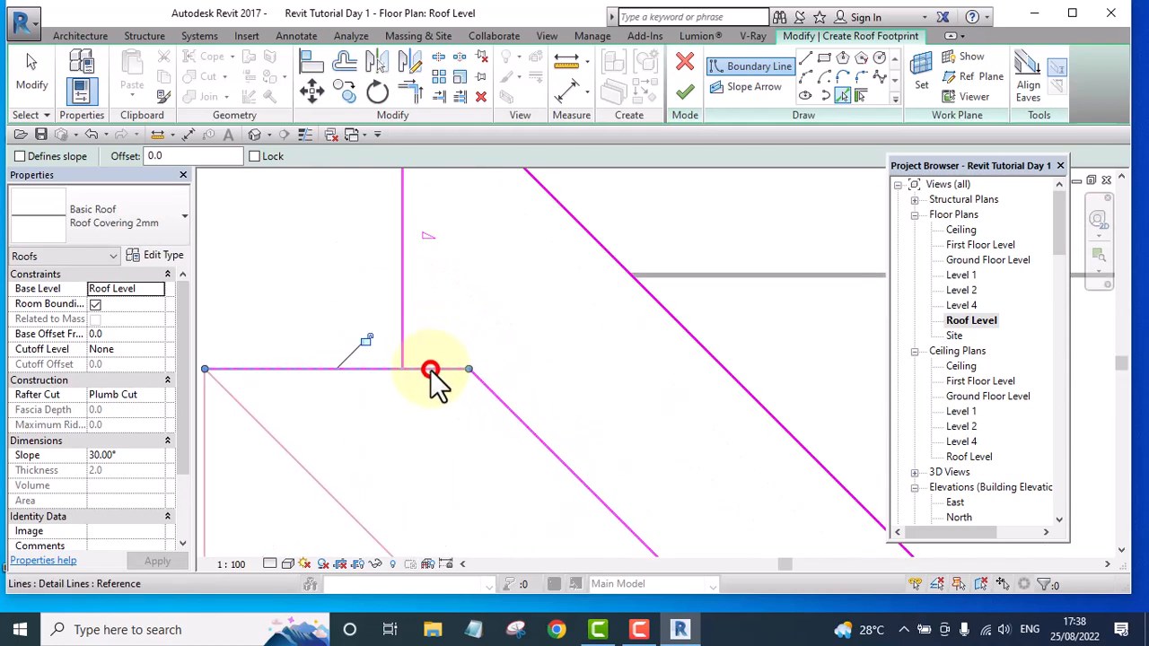
- Trim the vertical eave and short horizontal boundary to a corner and finish the upper-left roof plane
{"action": "left_click", "coordinate": [409, 91]}
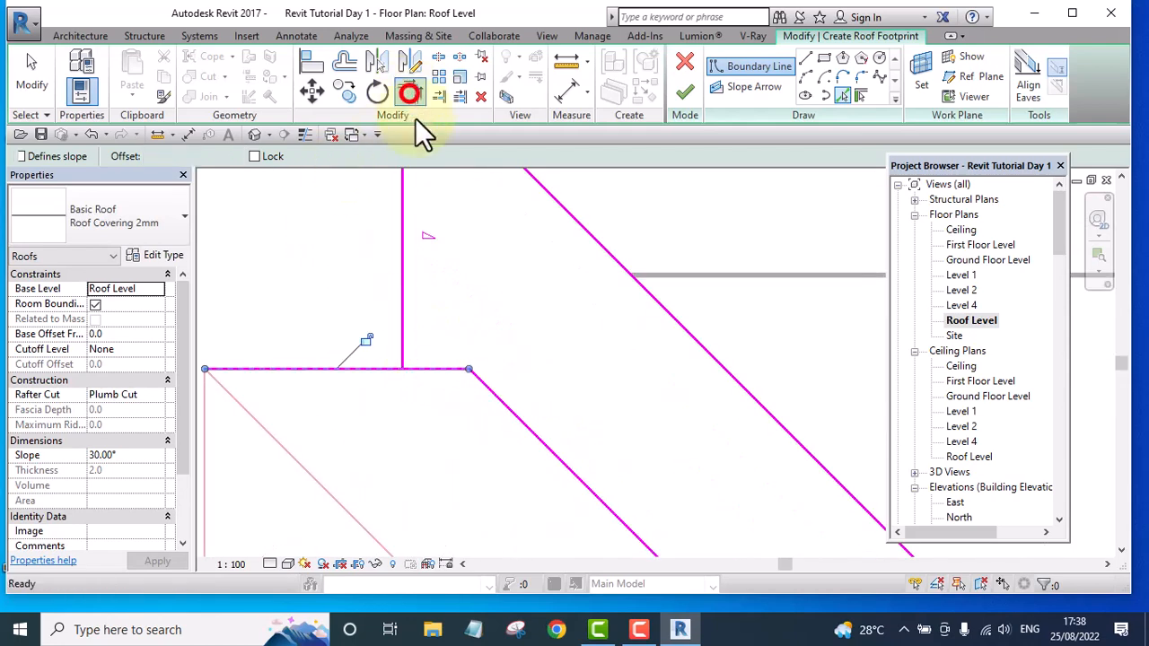
{"action": "left_click", "coordinate": [401, 302]}
{"action": "left_click", "coordinate": [430, 369]}
{"action": "scroll", "coordinate": [329, 260], "scroll_direction": "down", "scroll_amount": 3}
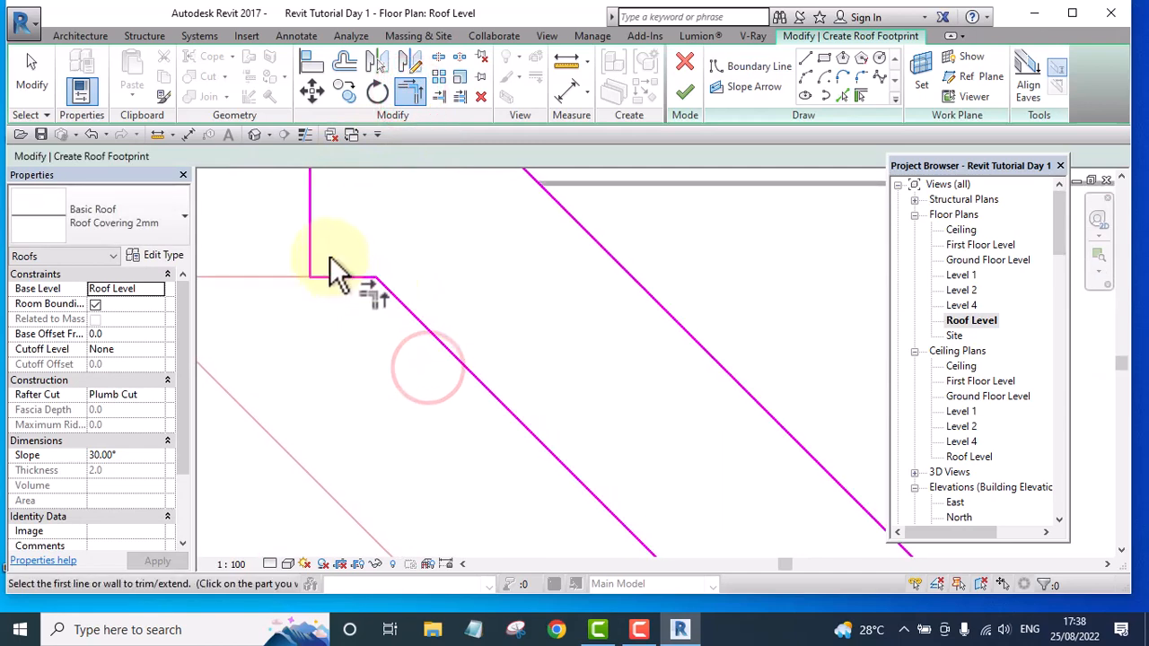
{"action": "scroll", "coordinate": [526, 403], "scroll_direction": "up", "scroll_amount": 3}
{"action": "middle_click_drag", "start_coordinate": [526, 403], "coordinate": [587, 449]}
{"action": "scroll", "coordinate": [597, 429], "scroll_direction": "down", "scroll_amount": 5}
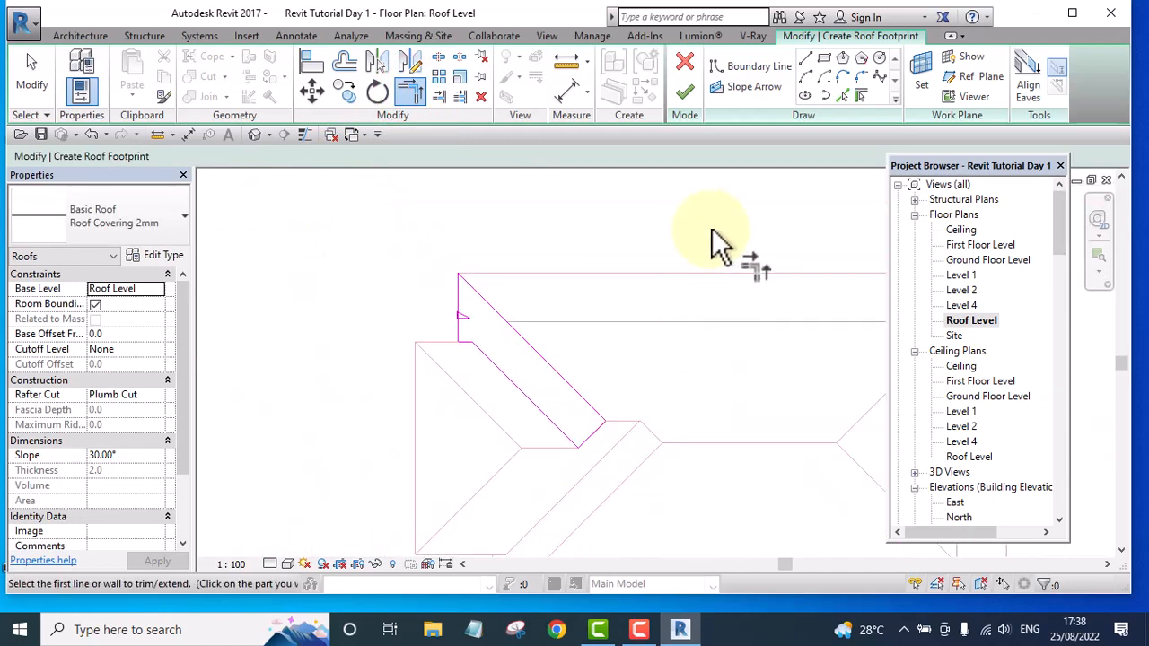
{"action": "left_click", "coordinate": [681, 92]}
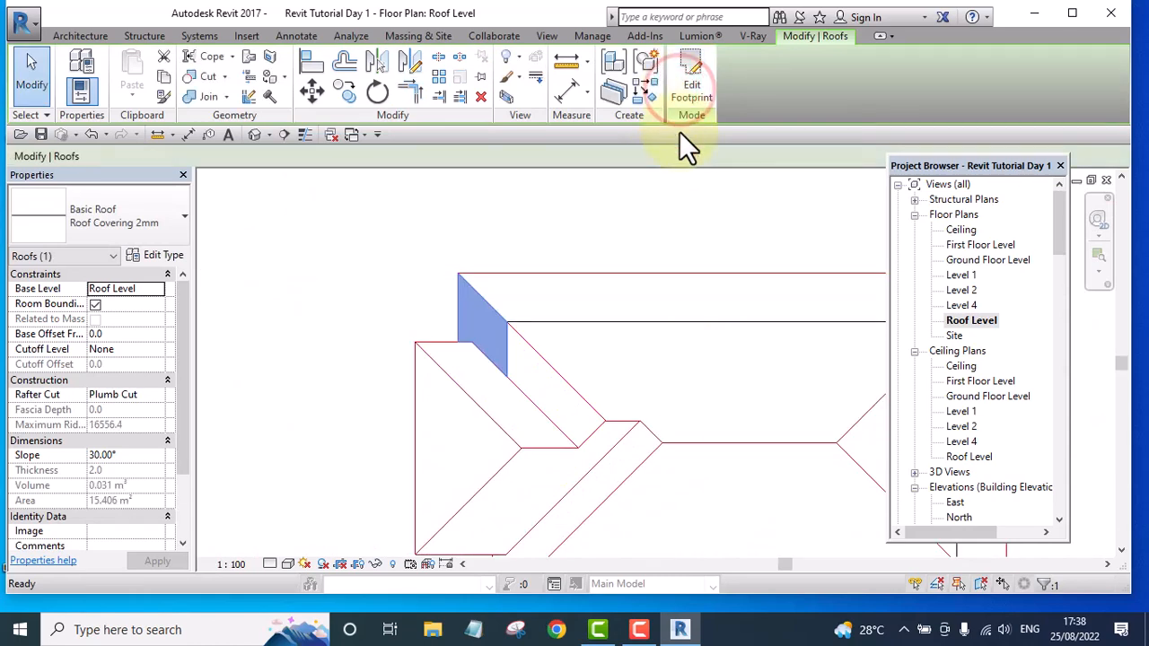
- Start a fifth similar roof footprint and pick the left wing's upper horizontal eave as its slope-defining boundary
{"action": "left_click", "coordinate": [643, 96]}
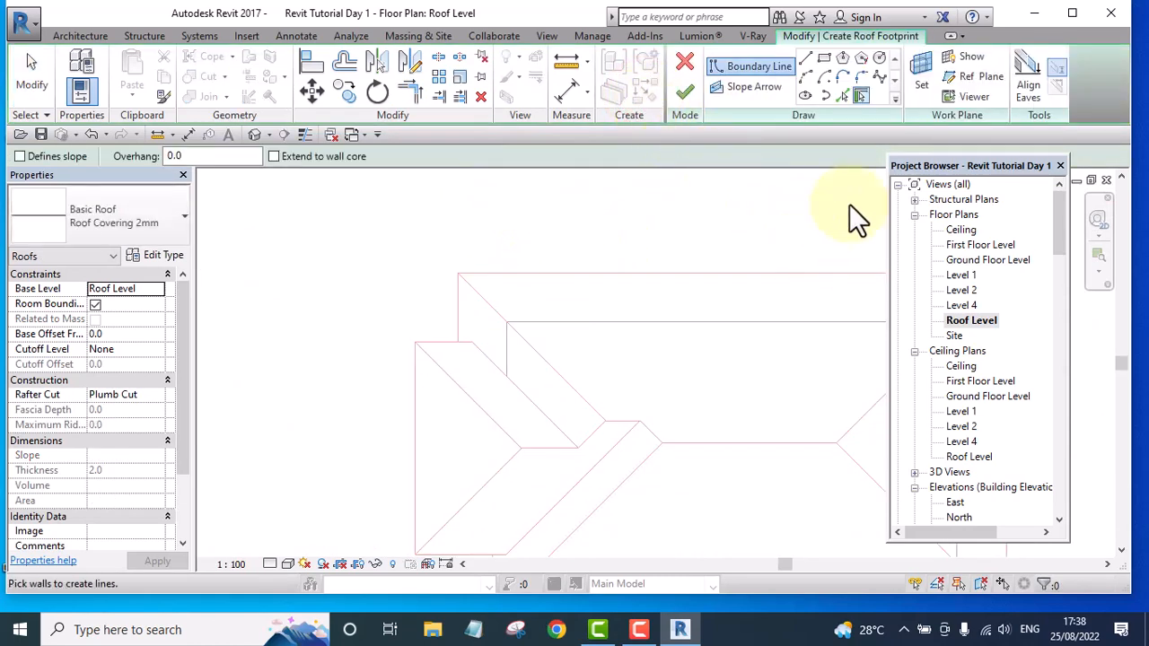
{"action": "left_click", "coordinate": [843, 94]}
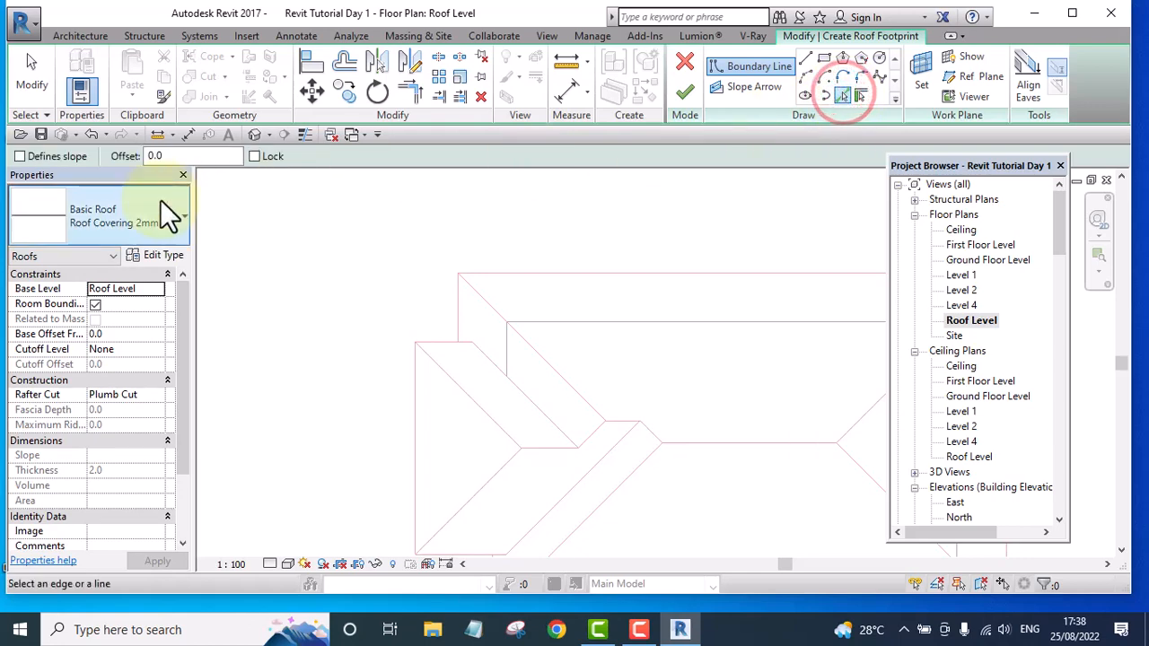
{"action": "left_click", "coordinate": [19, 156]}
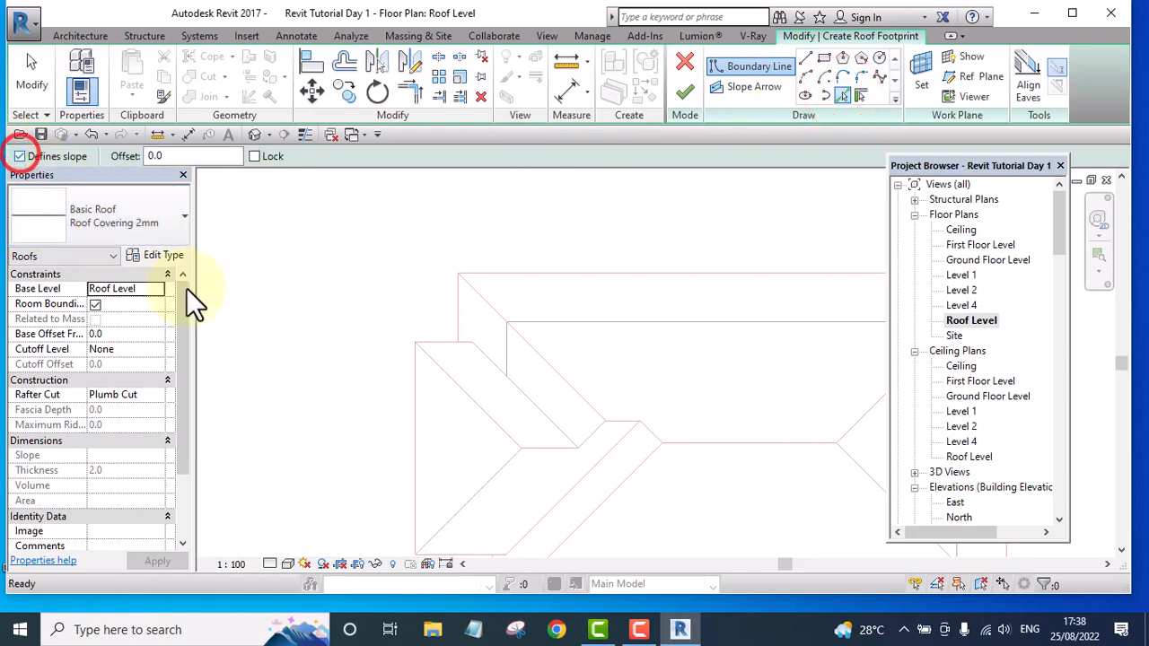
{"action": "middle_click_drag", "start_coordinate": [276, 317], "coordinate": [298, 251]}
{"action": "scroll", "coordinate": [479, 282], "scroll_direction": "up", "scroll_amount": 4}
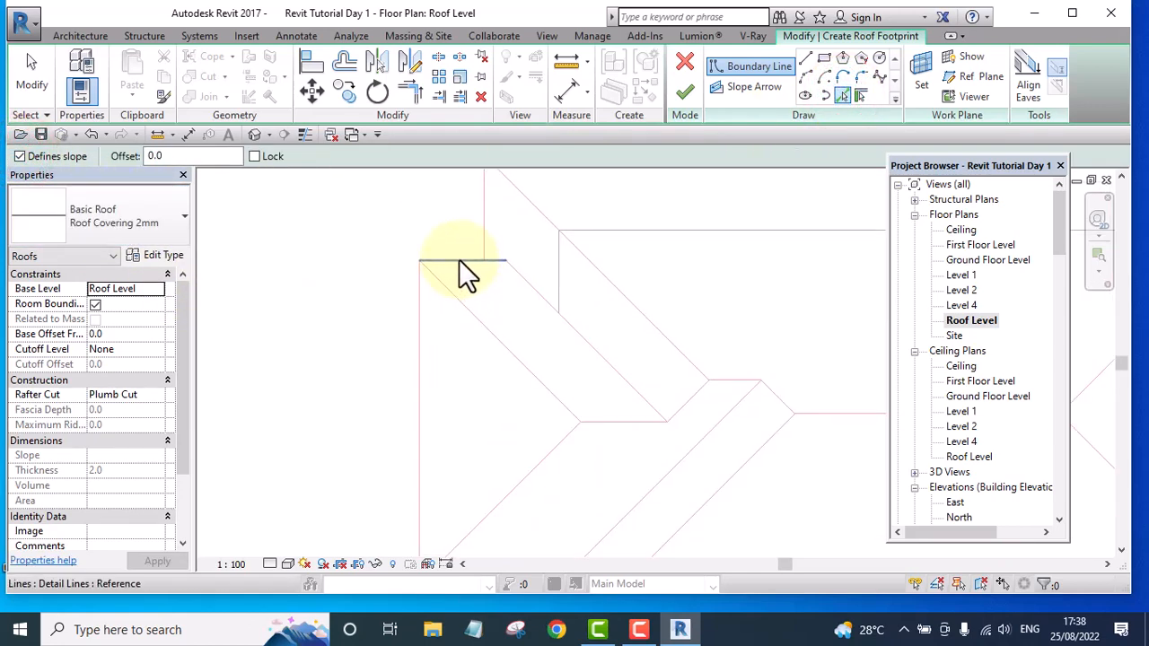
{"action": "left_click", "coordinate": [459, 259]}
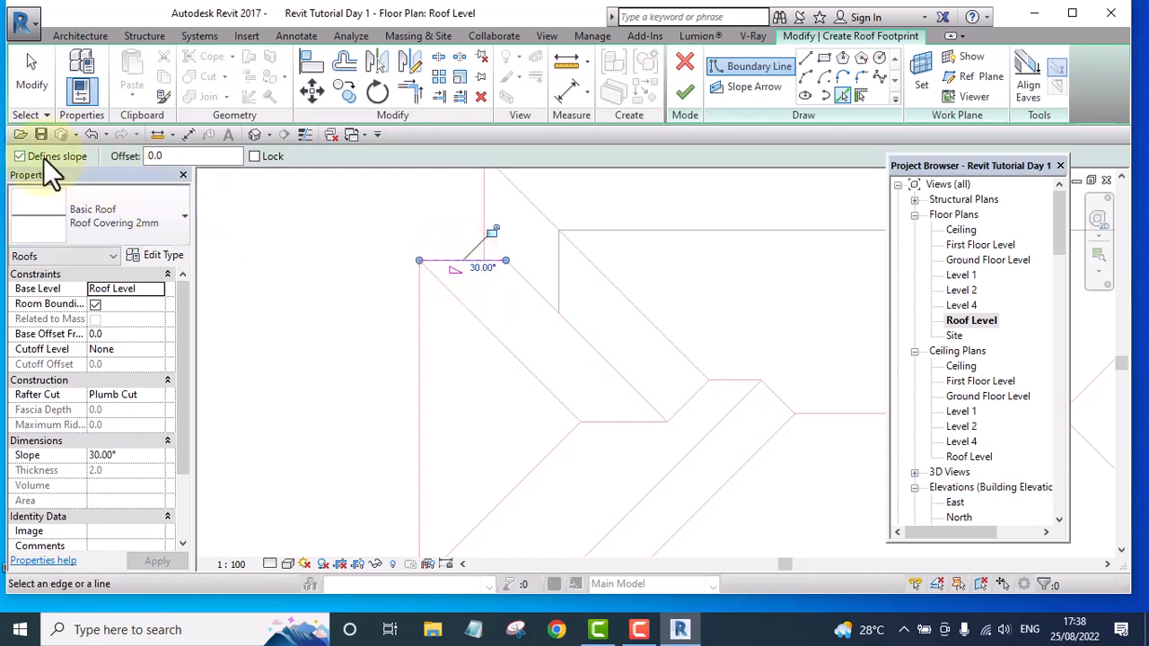
- Close the wing's upper plane with non-sloping boundaries along its hip, short ridge and valley, and finish the roof
{"action": "left_click", "coordinate": [19, 156]}
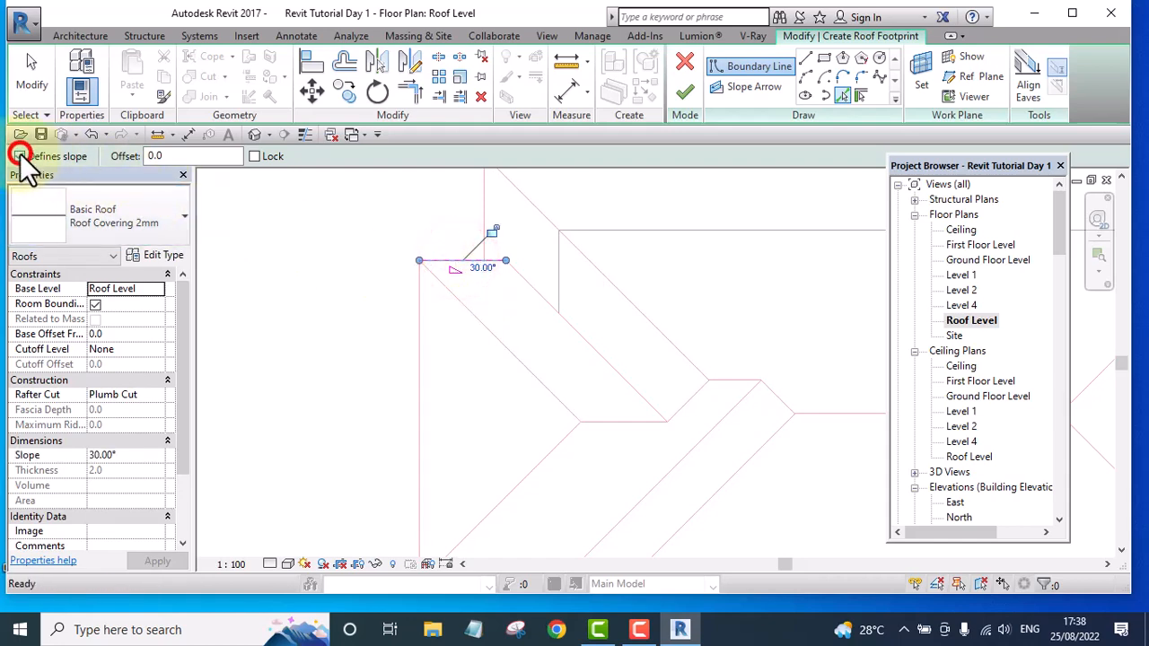
{"action": "left_click", "coordinate": [488, 332]}
{"action": "scroll", "coordinate": [628, 418], "scroll_direction": "up", "scroll_amount": 2}
{"action": "left_click", "coordinate": [588, 431]}
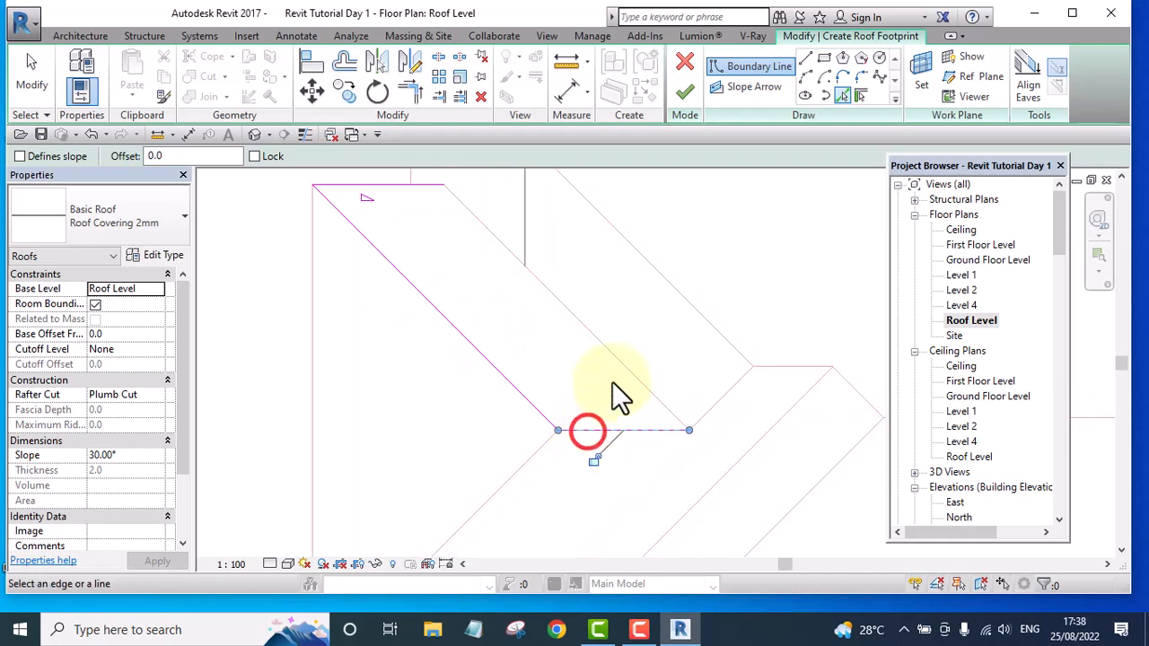
{"action": "left_click", "coordinate": [610, 352]}
{"action": "scroll", "coordinate": [588, 388], "scroll_direction": "down", "scroll_amount": 2}
{"action": "scroll", "coordinate": [570, 345], "scroll_direction": "down", "scroll_amount": 2}
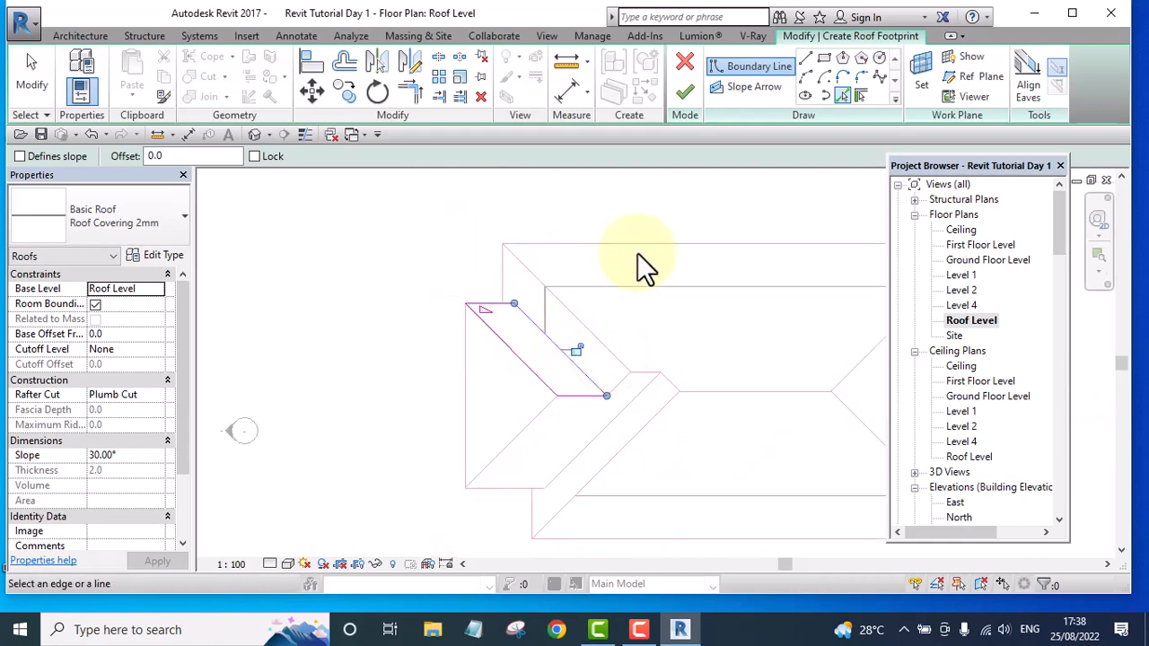
{"action": "left_click", "coordinate": [682, 93]}
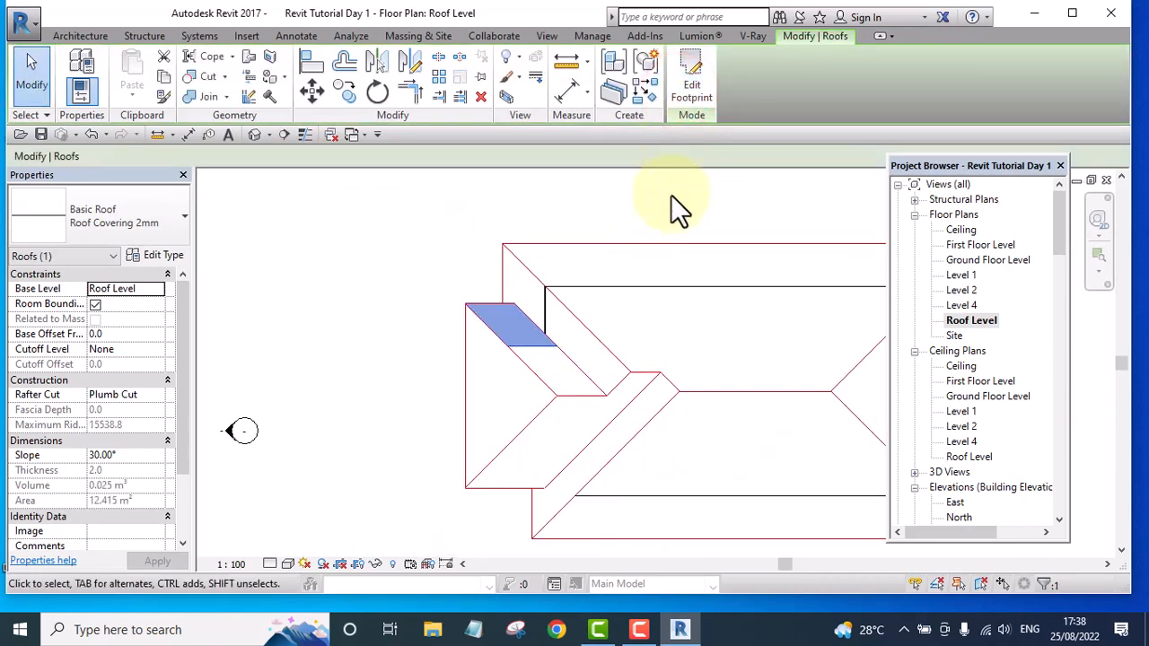
- Start a sixth similar roof footprint and pick the left wing's vertical end eave as its slope-defining boundary
{"action": "left_click", "coordinate": [691, 85]}
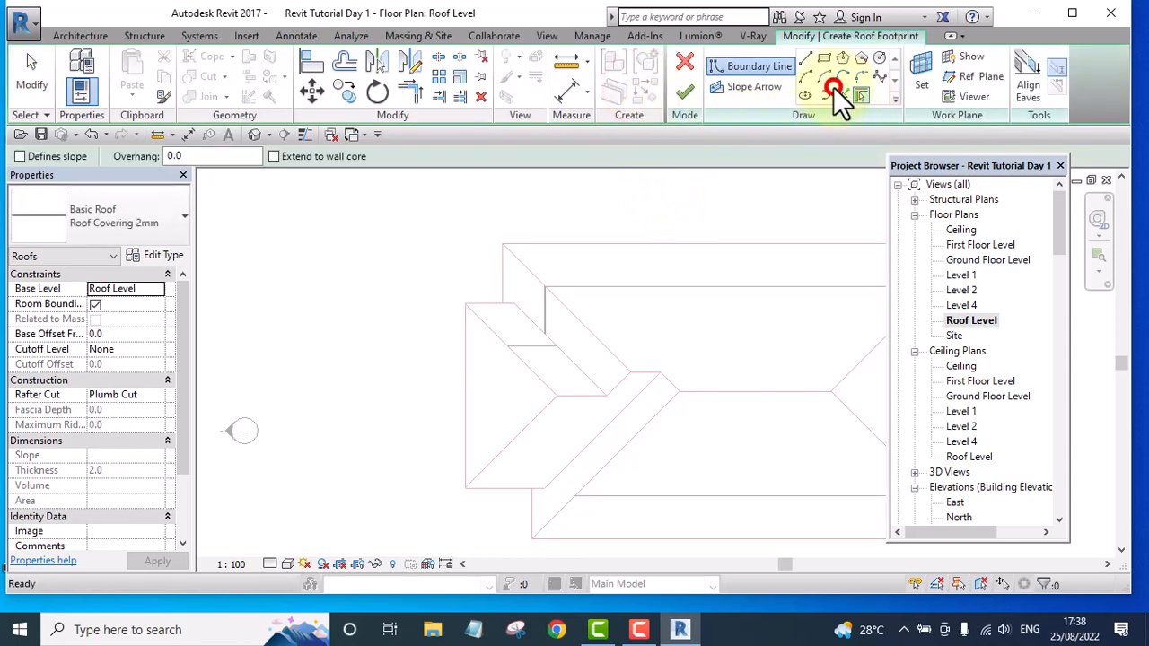
{"action": "left_click", "coordinate": [843, 92]}
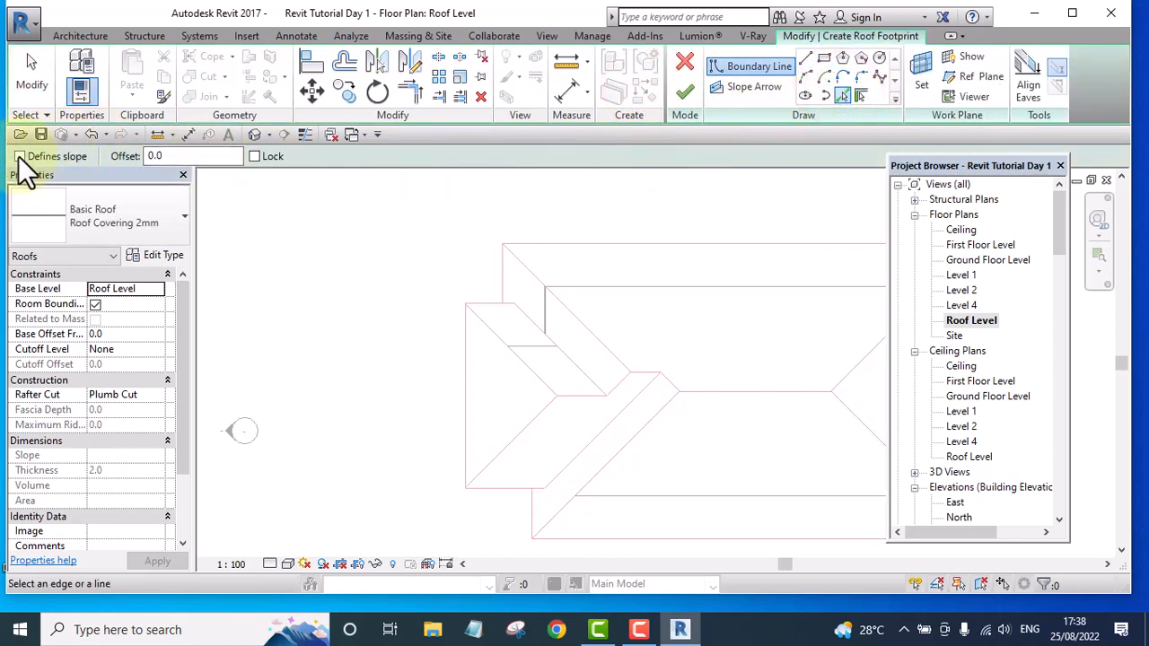
{"action": "left_click", "coordinate": [19, 156]}
{"action": "left_click", "coordinate": [467, 394]}
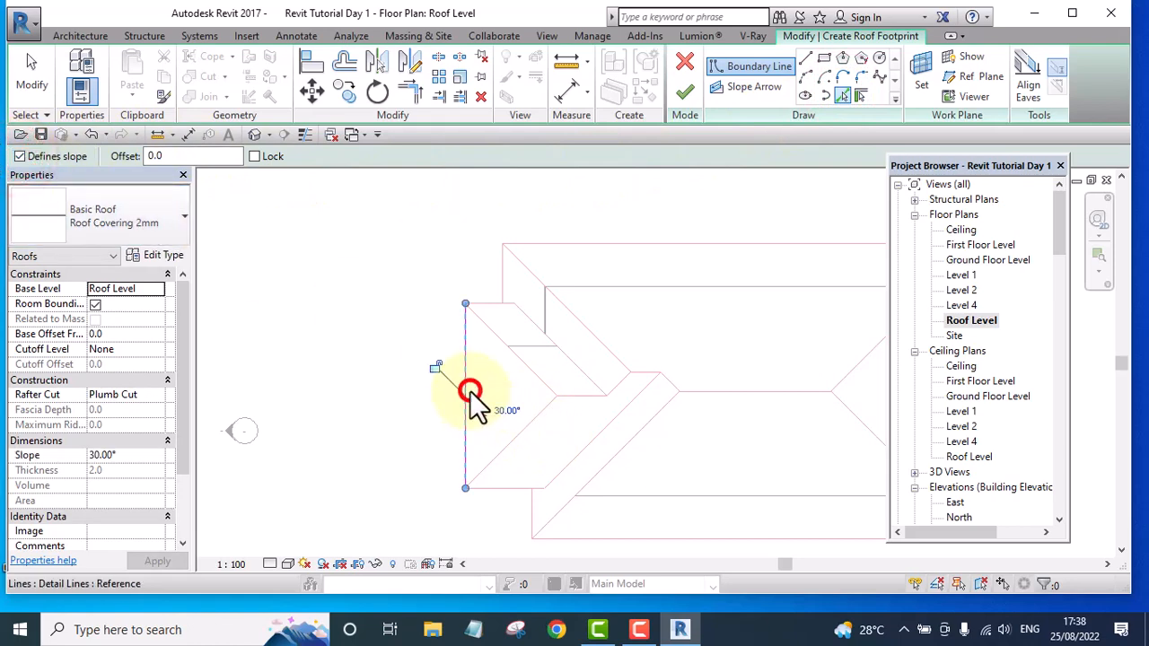
{"action": "middle_click_drag", "start_coordinate": [488, 402], "coordinate": [414, 342]}
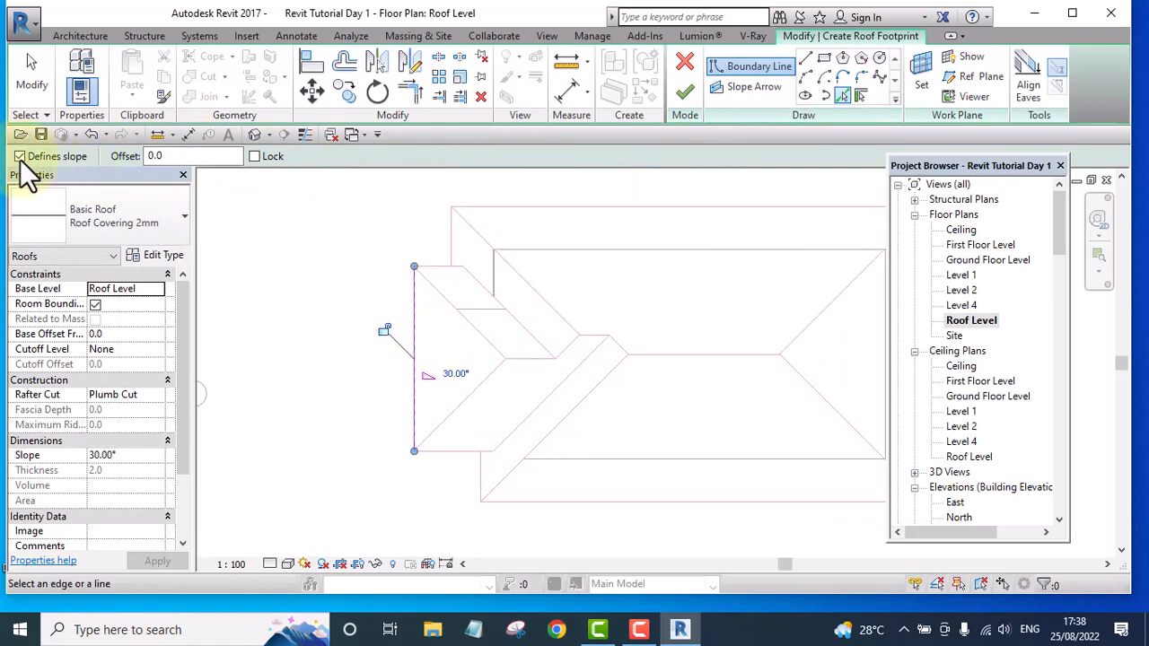
- Close the wing's triangular end plane with its two hip lines as non-sloping boundaries and finish the roof
{"action": "scroll", "coordinate": [482, 308], "scroll_direction": "up", "scroll_amount": 4}
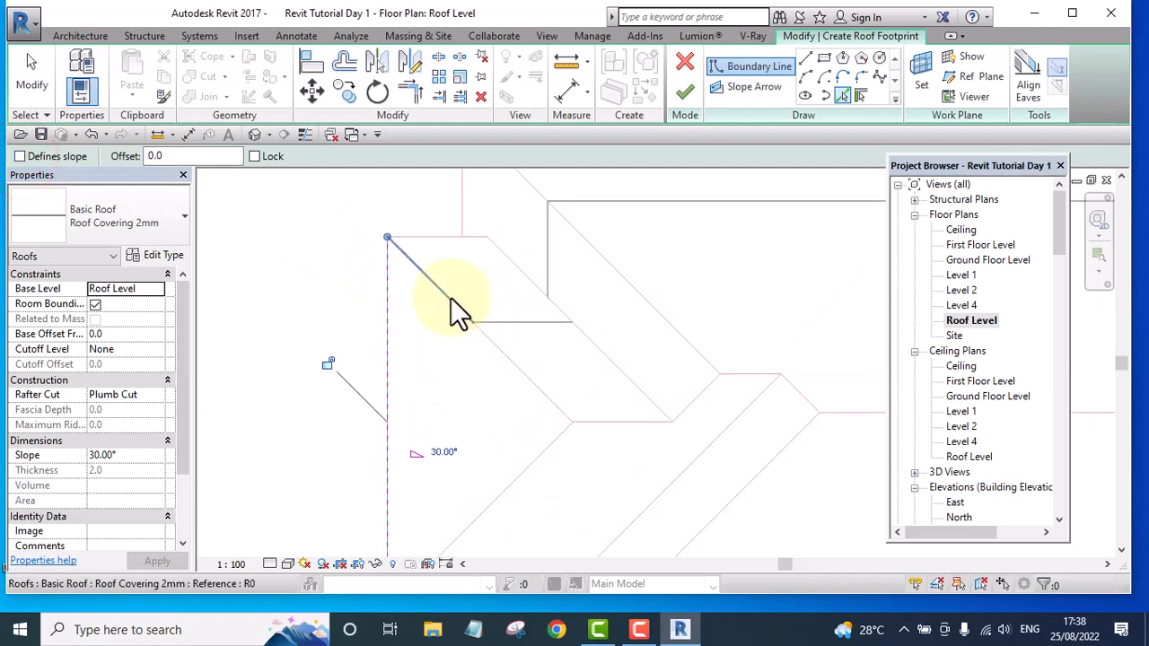
{"action": "left_click", "coordinate": [513, 358]}
{"action": "mouse_move", "coordinate": [518, 362]}
{"action": "middle_mouse_down"}
{"action": "mouse_move", "coordinate": [518, 269]}
{"action": "mouse_move", "coordinate": [489, 241]}
{"action": "middle_mouse_up"}
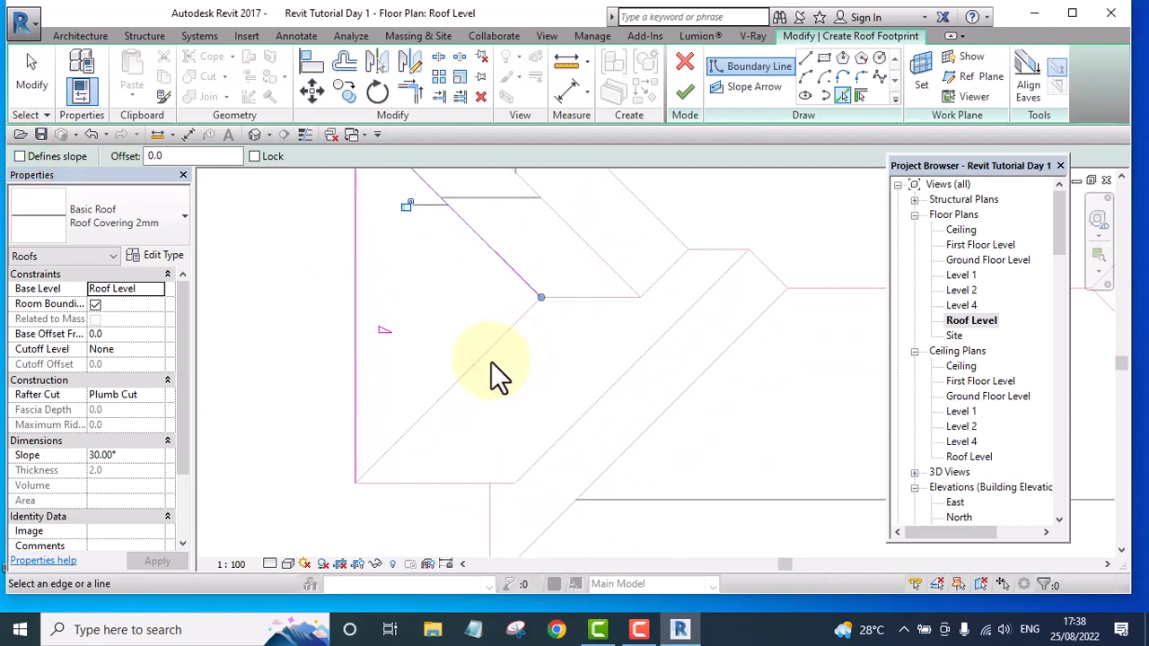
{"action": "left_click", "coordinate": [484, 352]}
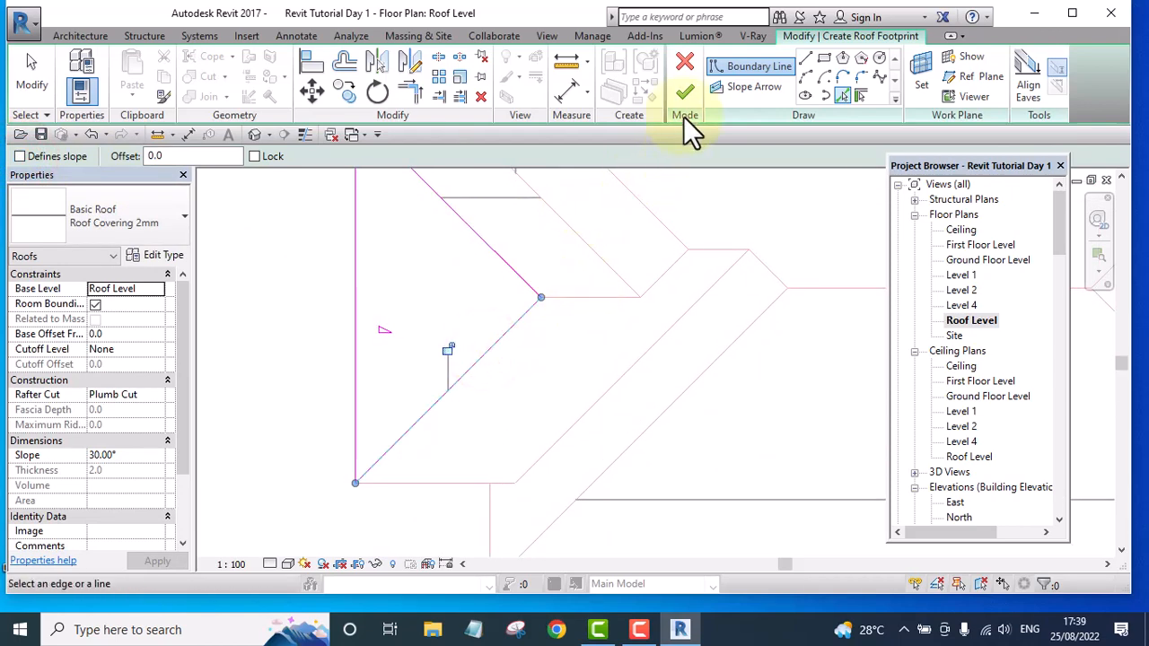
{"action": "left_click", "coordinate": [684, 93]}
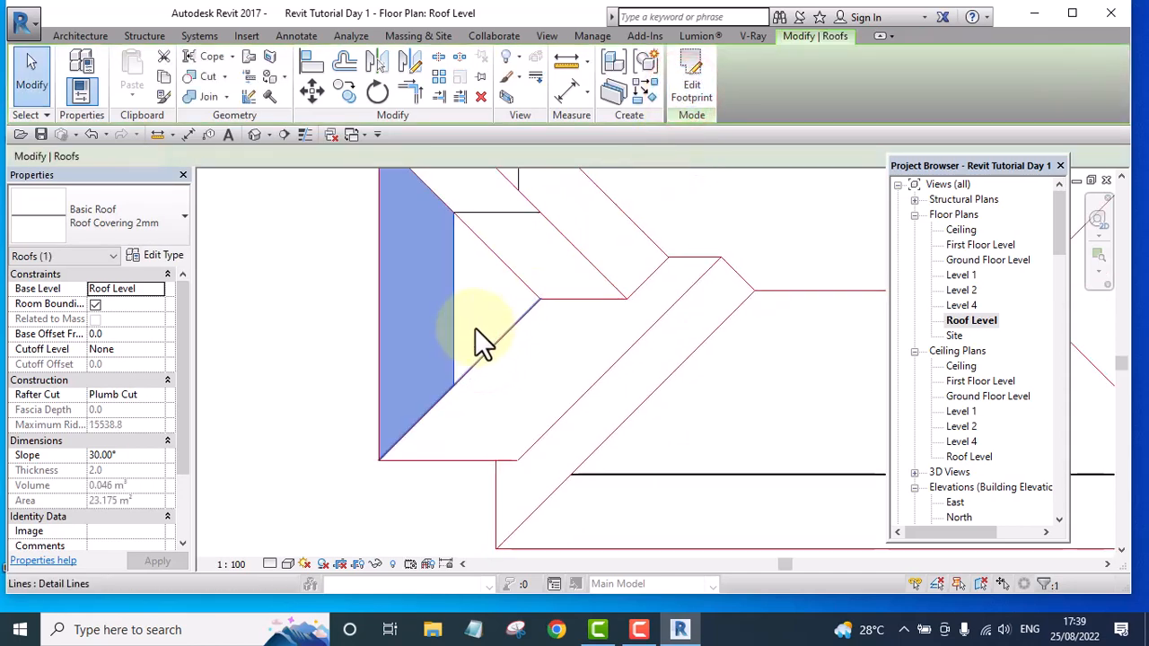
- Start a seventh similar roof footprint and pick the left wing's lower horizontal eave as its slope-defining boundary
{"action": "left_click", "coordinate": [638, 93]}
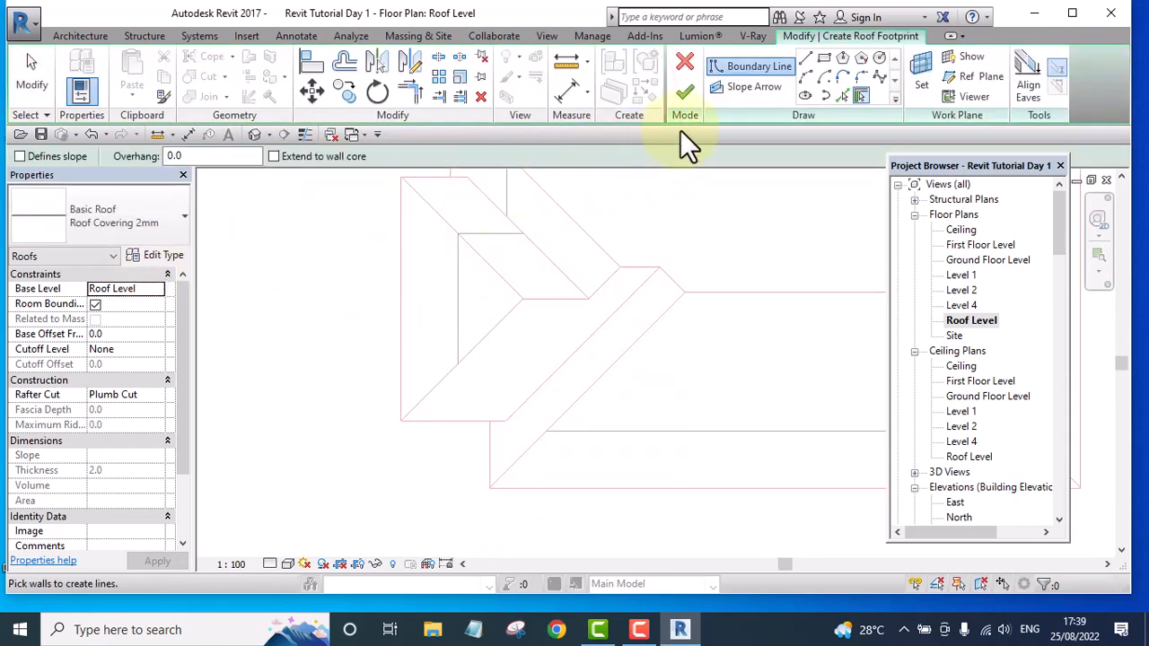
{"action": "left_click", "coordinate": [840, 95]}
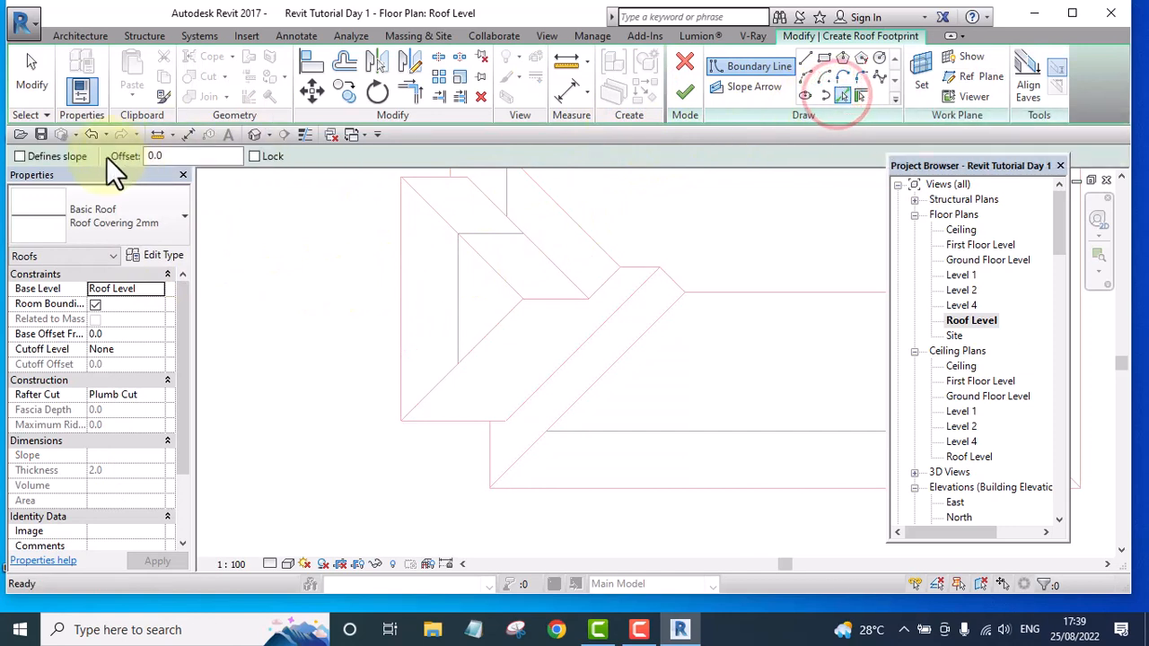
{"action": "left_click", "coordinate": [20, 156]}
{"action": "middle_click_drag", "start_coordinate": [472, 432], "coordinate": [446, 455]}
{"action": "left_click", "coordinate": [390, 349]}
- Close the wing's lower plane with non-sloping boundaries along its hip, wing ridge, short diagonal, short upper ridge and long valley, and finish the roof
{"action": "left_click", "coordinate": [20, 157]}
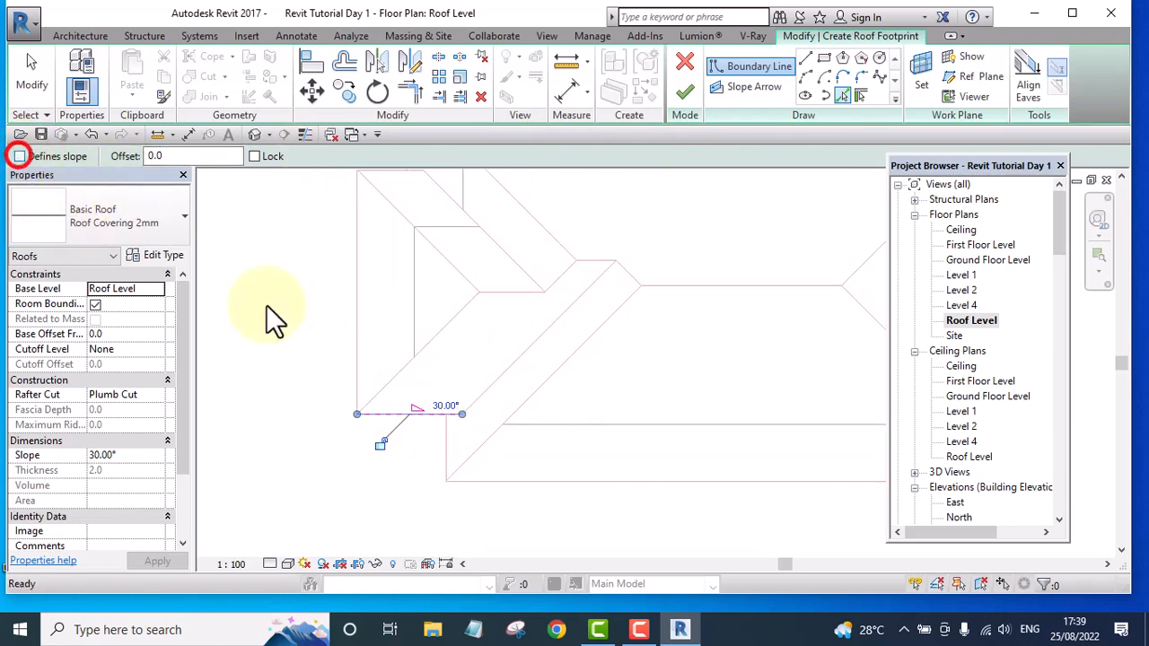
{"action": "left_click", "coordinate": [440, 335]}
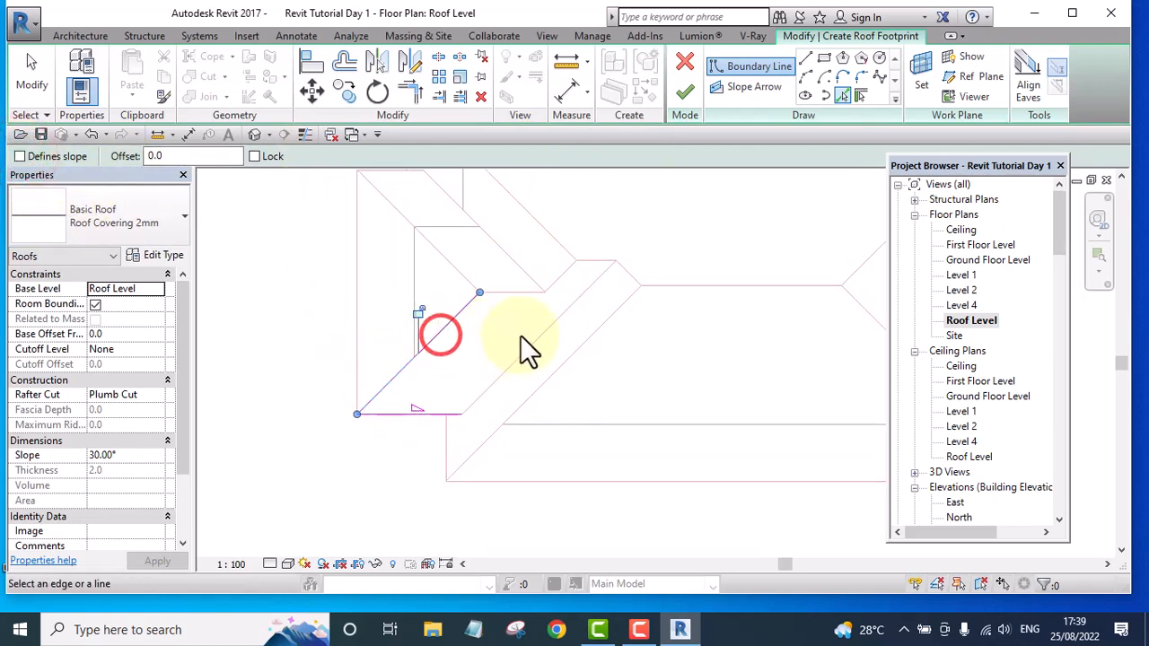
{"action": "scroll", "coordinate": [567, 266], "scroll_direction": "up", "scroll_amount": 1}
{"action": "left_click", "coordinate": [565, 267]}
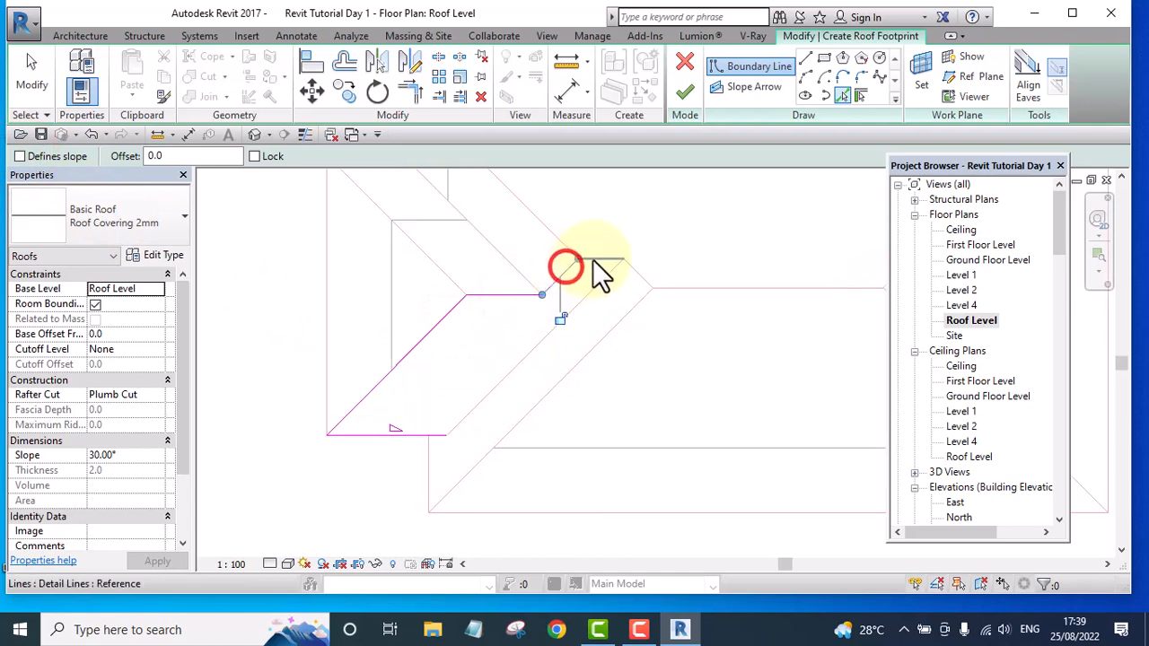
{"action": "left_click", "coordinate": [597, 257]}
{"action": "left_click", "coordinate": [510, 370]}
{"action": "scroll", "coordinate": [443, 450], "scroll_direction": "up", "scroll_amount": 2}
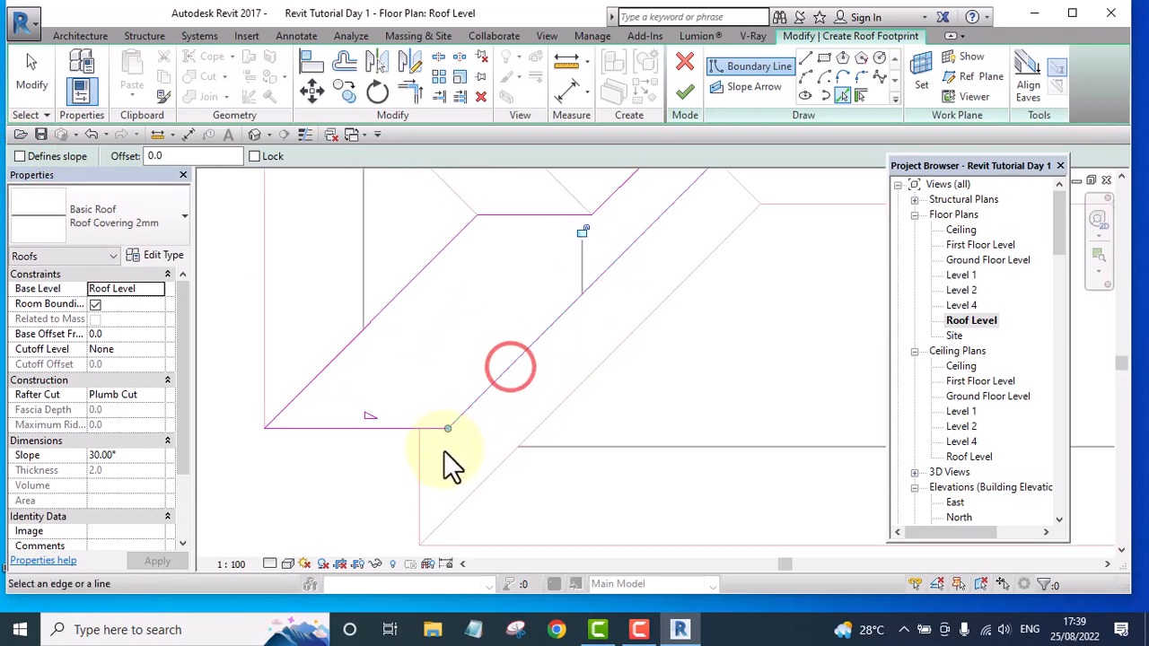
{"action": "left_click", "coordinate": [685, 94]}
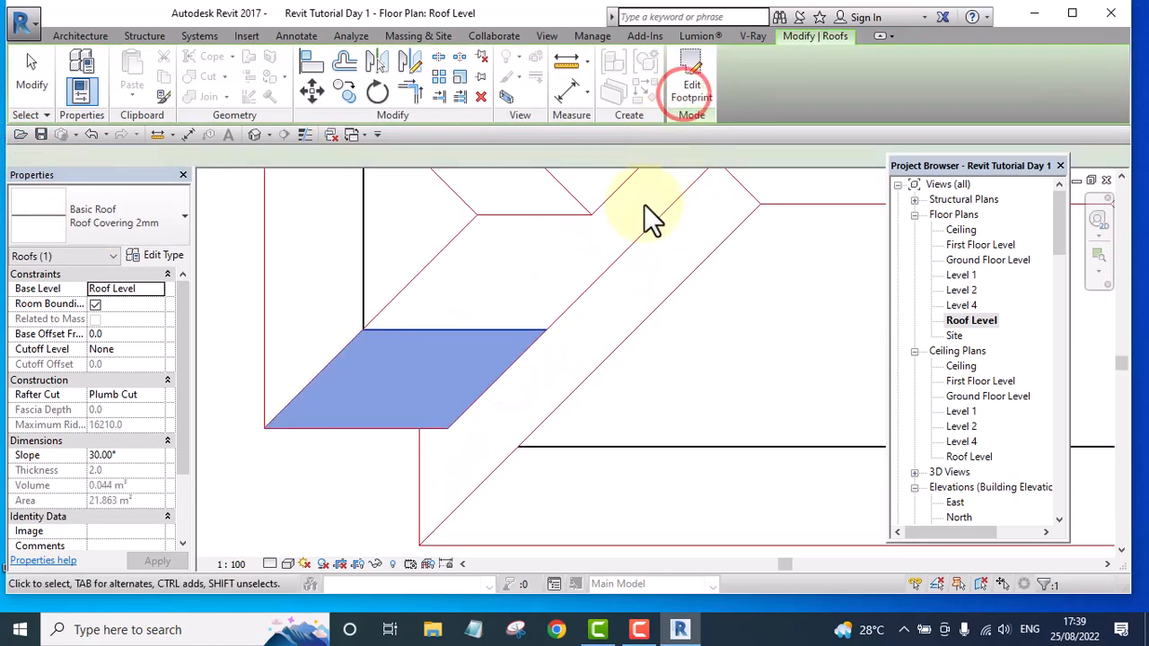
- Start an eighth similar roof footprint and pick the short vertical eave below the left wing as its slope-defining boundary
{"action": "scroll", "coordinate": [450, 359], "scroll_direction": "down", "scroll_amount": 4}
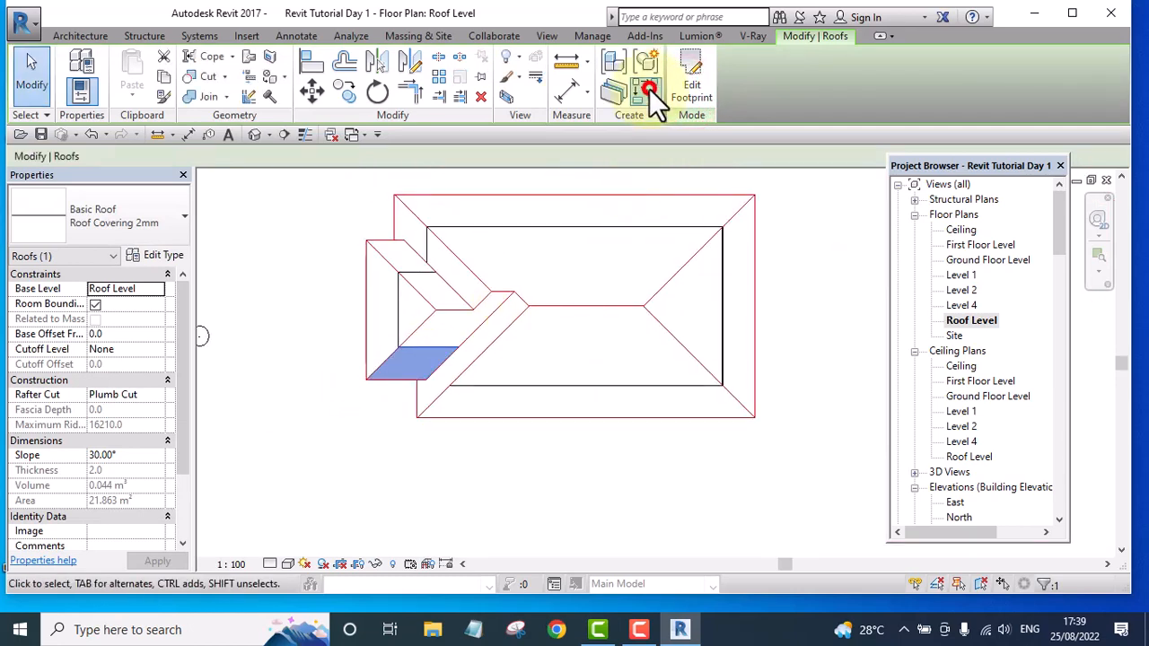
{"action": "left_click", "coordinate": [649, 89]}
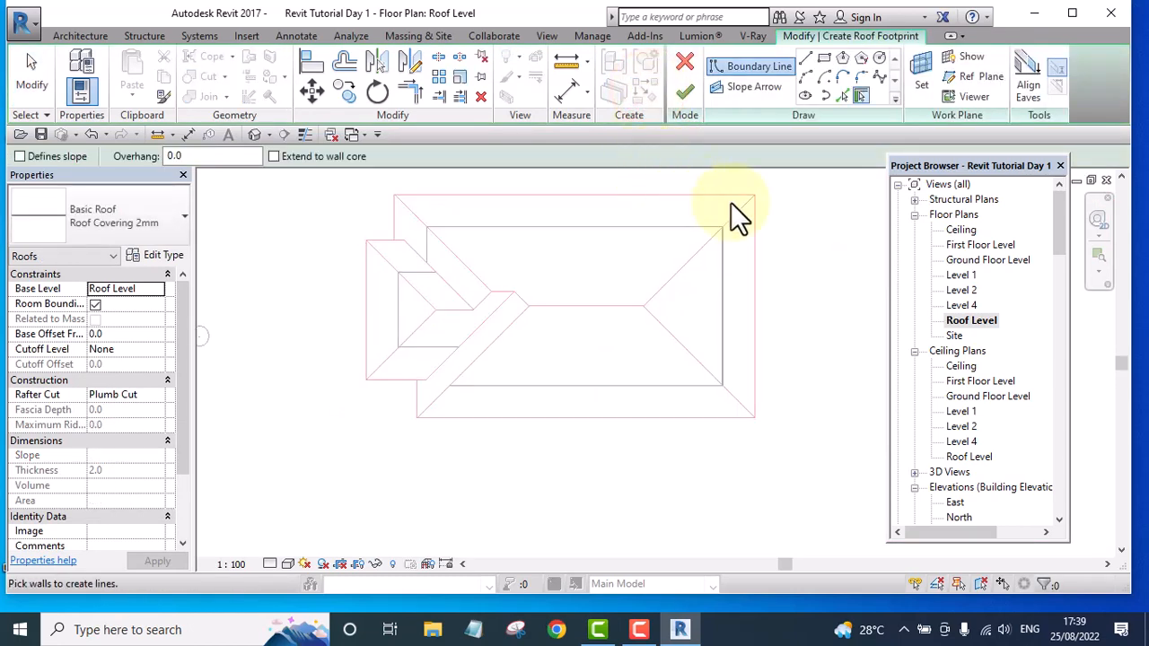
{"action": "left_click", "coordinate": [843, 96]}
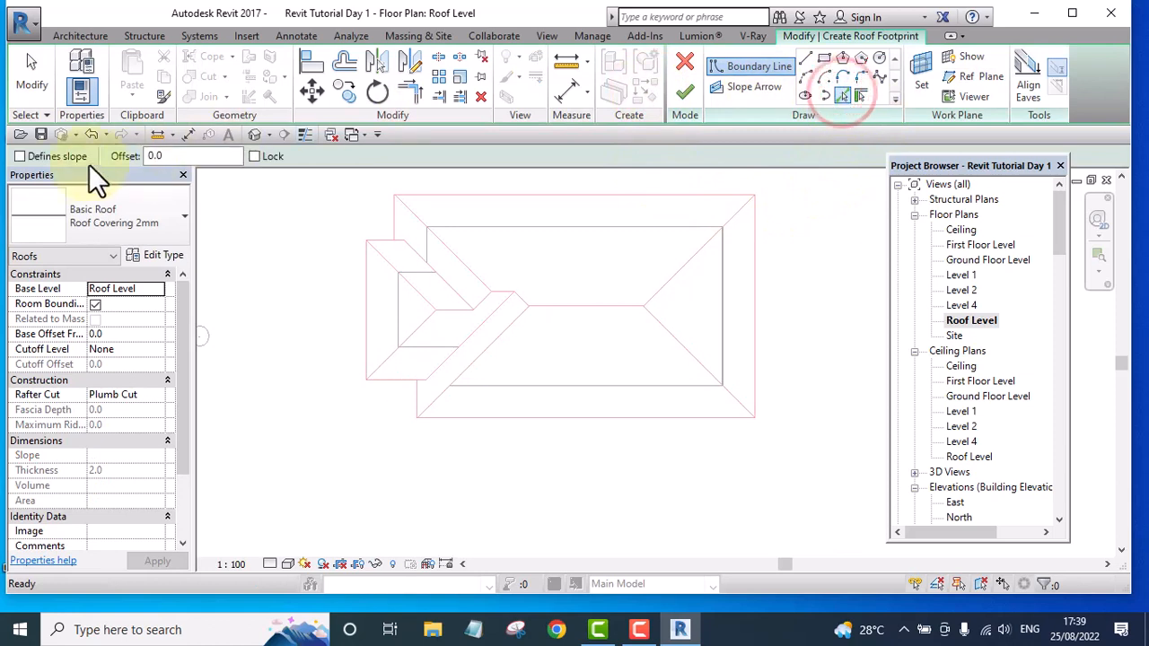
{"action": "scroll", "coordinate": [402, 378], "scroll_direction": "up", "scroll_amount": 5}
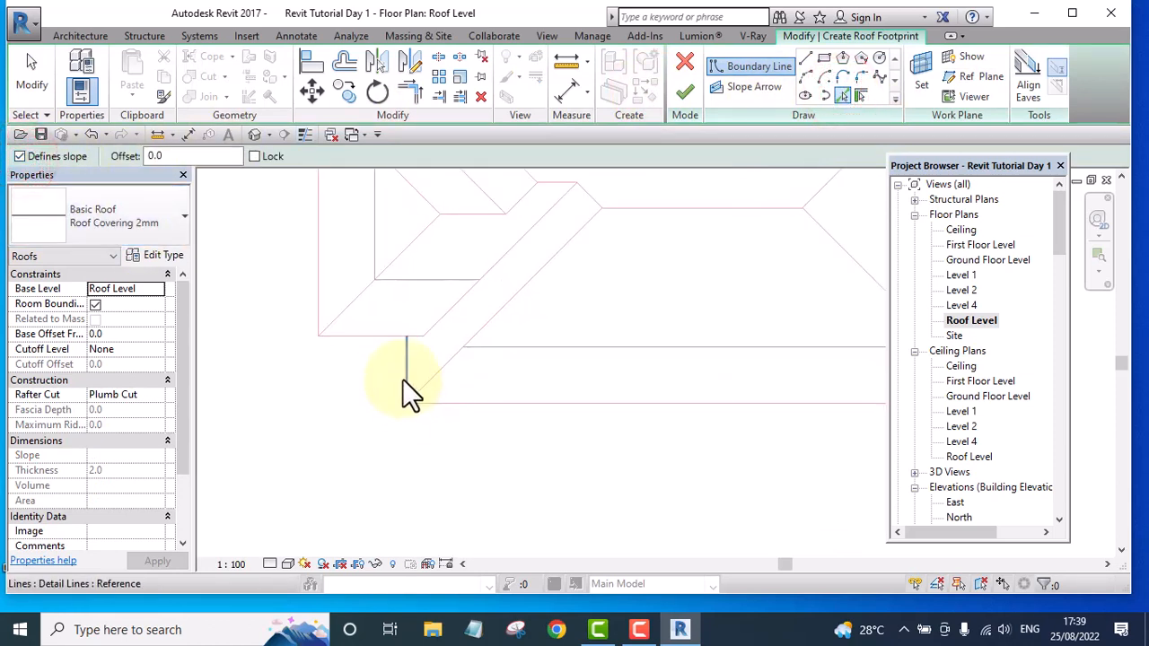
{"action": "left_click", "coordinate": [408, 369]}
{"action": "middle_click_drag", "start_coordinate": [395, 289], "coordinate": [353, 371]}
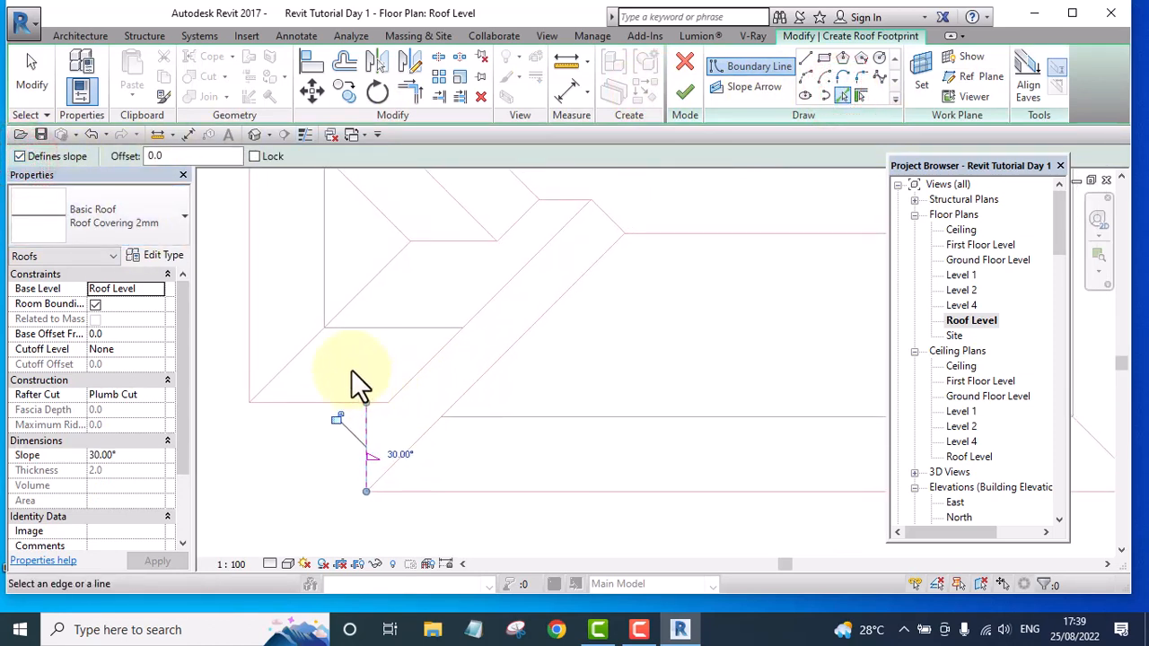
- Add the wing's lower eave, long valley, main hip and short diagonal as non-sloping boundaries and try to finish the roof
{"action": "left_click", "coordinate": [20, 157]}
{"action": "scroll", "coordinate": [257, 392], "scroll_direction": "up", "scroll_amount": 2}
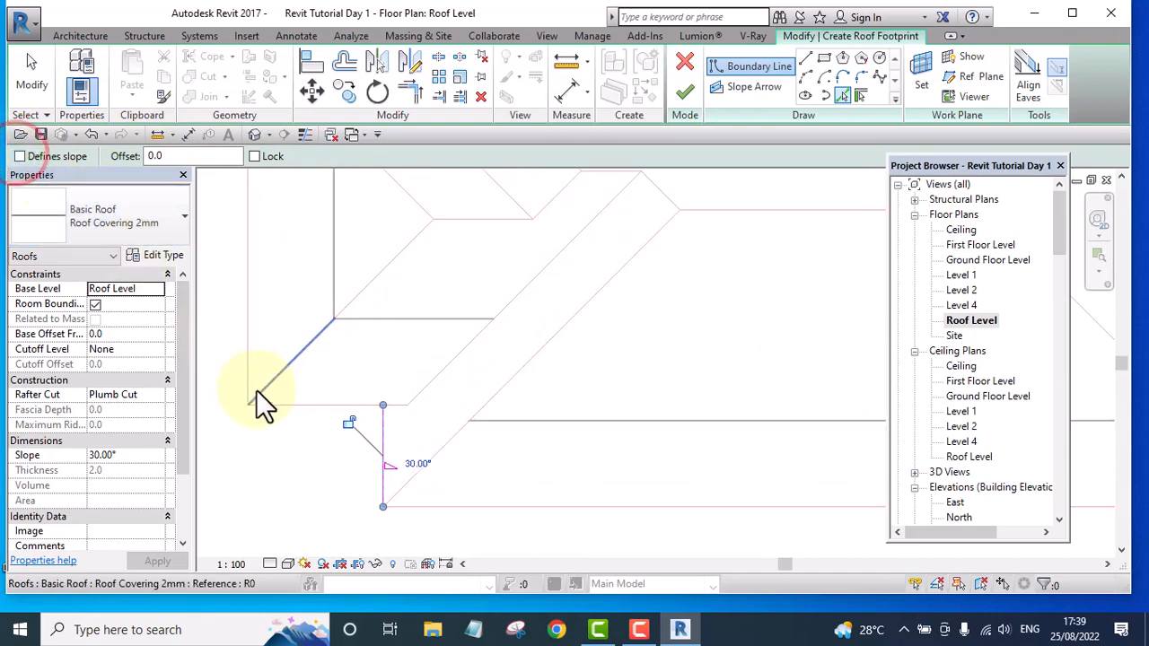
{"action": "left_click", "coordinate": [318, 409]}
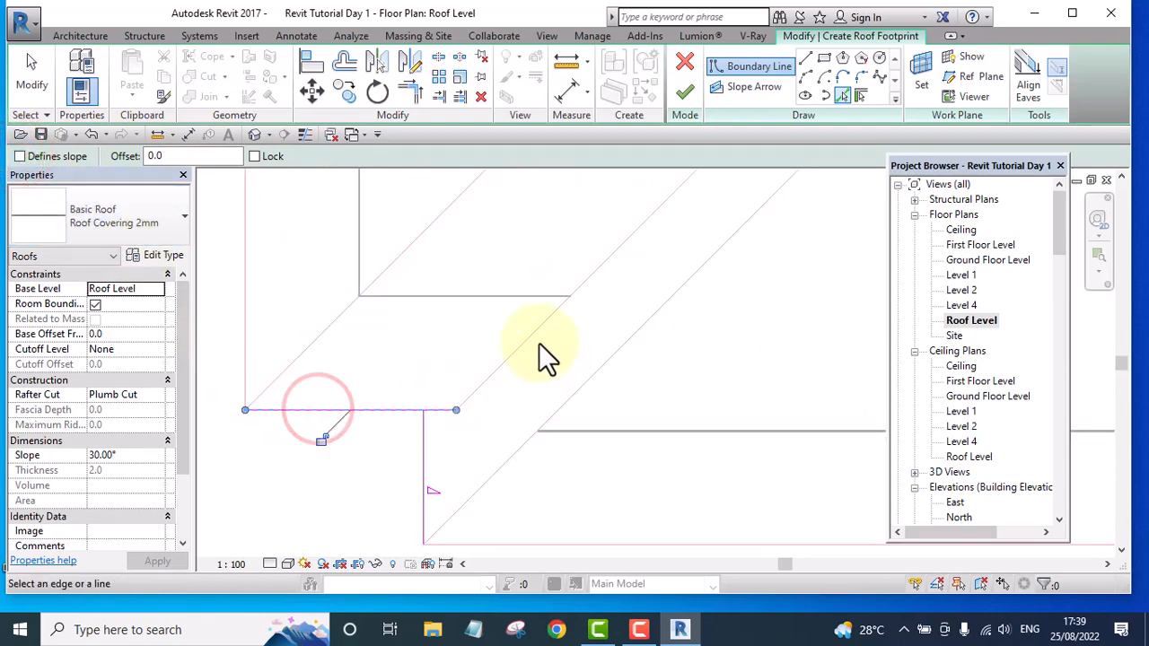
{"action": "left_click", "coordinate": [602, 258]}
{"action": "middle_click_drag", "start_coordinate": [634, 346], "coordinate": [518, 424]}
{"action": "left_click", "coordinate": [585, 349]}
{"action": "scroll", "coordinate": [599, 329], "scroll_direction": "down", "scroll_amount": 3}
{"action": "scroll", "coordinate": [642, 251], "scroll_direction": "up", "scroll_amount": 3}
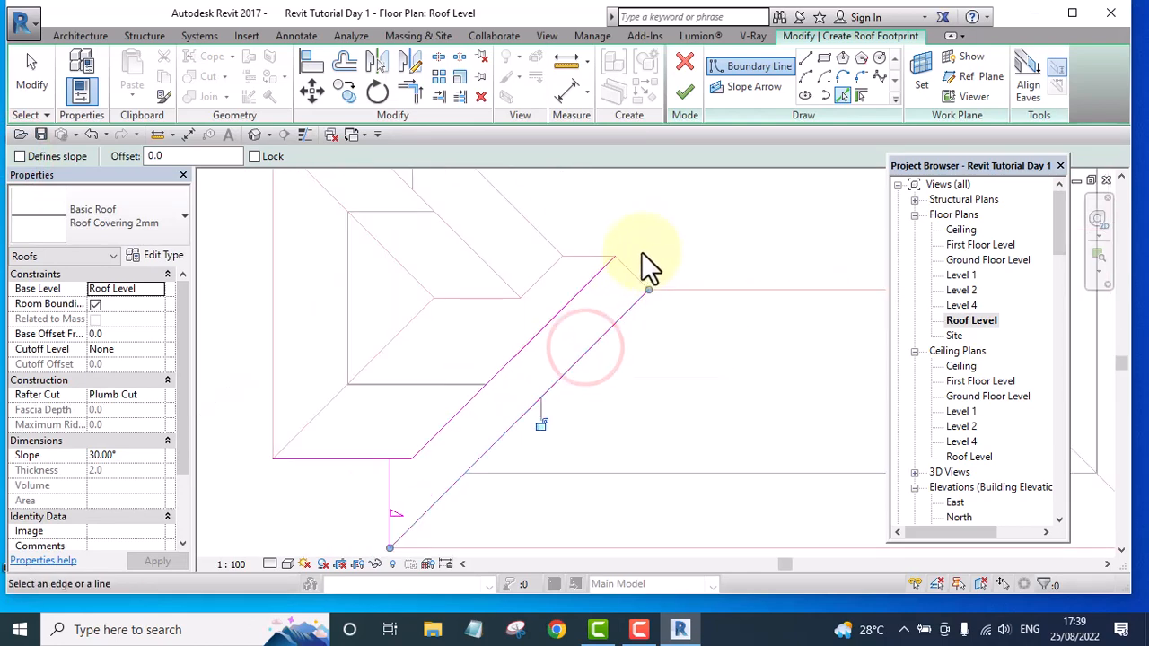
{"action": "left_click", "coordinate": [633, 275]}
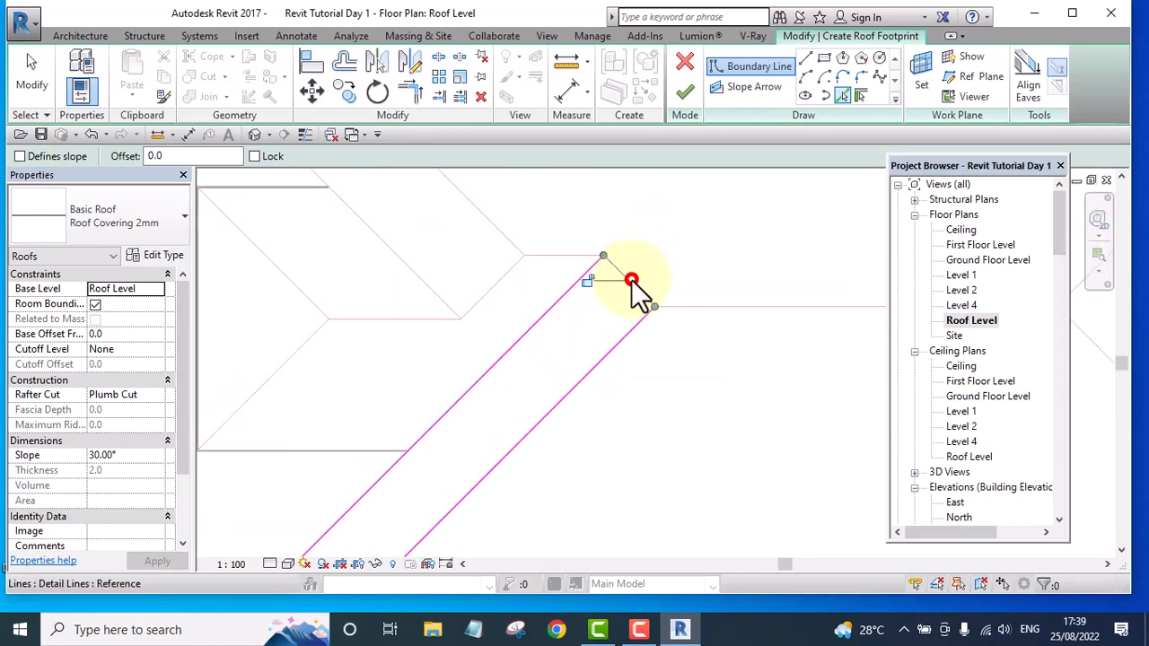
{"action": "left_click", "coordinate": [683, 94]}
{"action": "scroll", "coordinate": [718, 330], "scroll_direction": "down", "scroll_amount": 3}
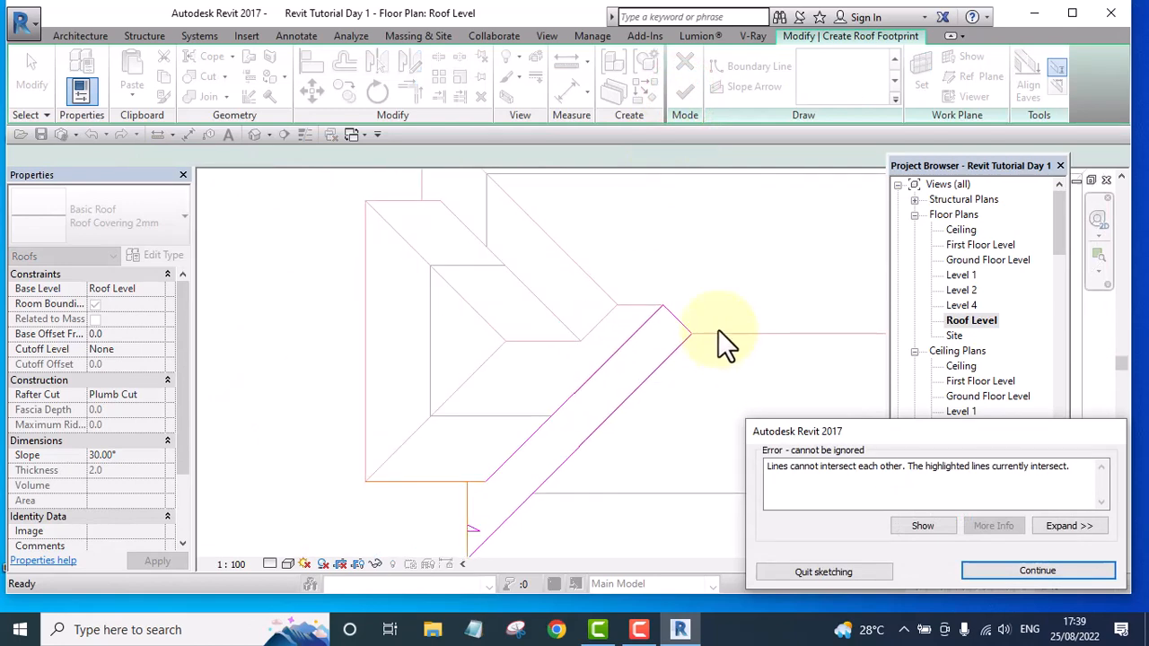
{"action": "left_click", "coordinate": [999, 571]}
- Trim the wing's lower eave boundary to a corner with the short vertical eave, keeping the valley side, and finish the roof
{"action": "scroll", "coordinate": [538, 463], "scroll_direction": "up", "scroll_amount": 5}
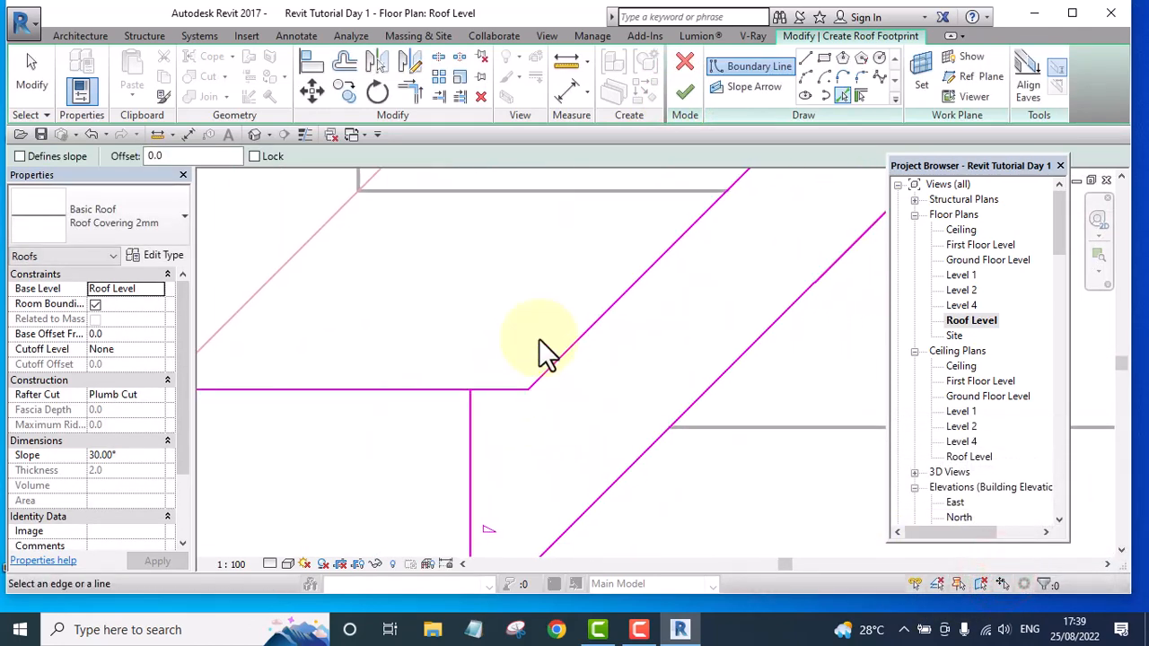
{"action": "left_click", "coordinate": [411, 90]}
{"action": "left_click", "coordinate": [488, 390]}
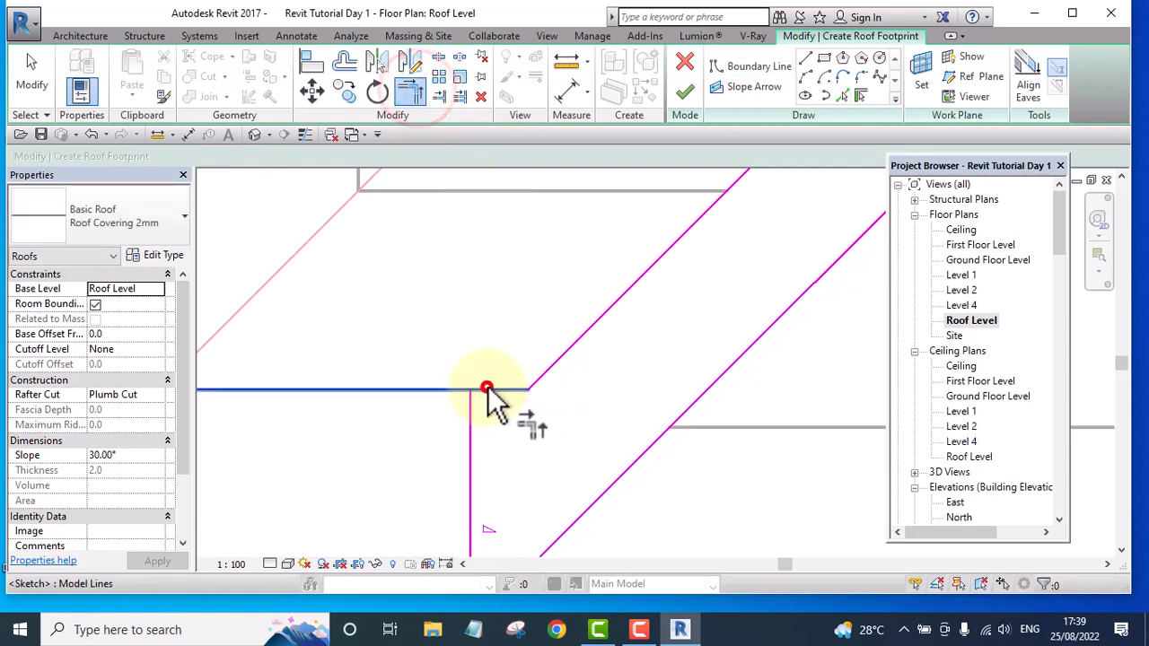
{"action": "left_click", "coordinate": [471, 416]}
{"action": "scroll", "coordinate": [449, 354], "scroll_direction": "down", "scroll_amount": 3}
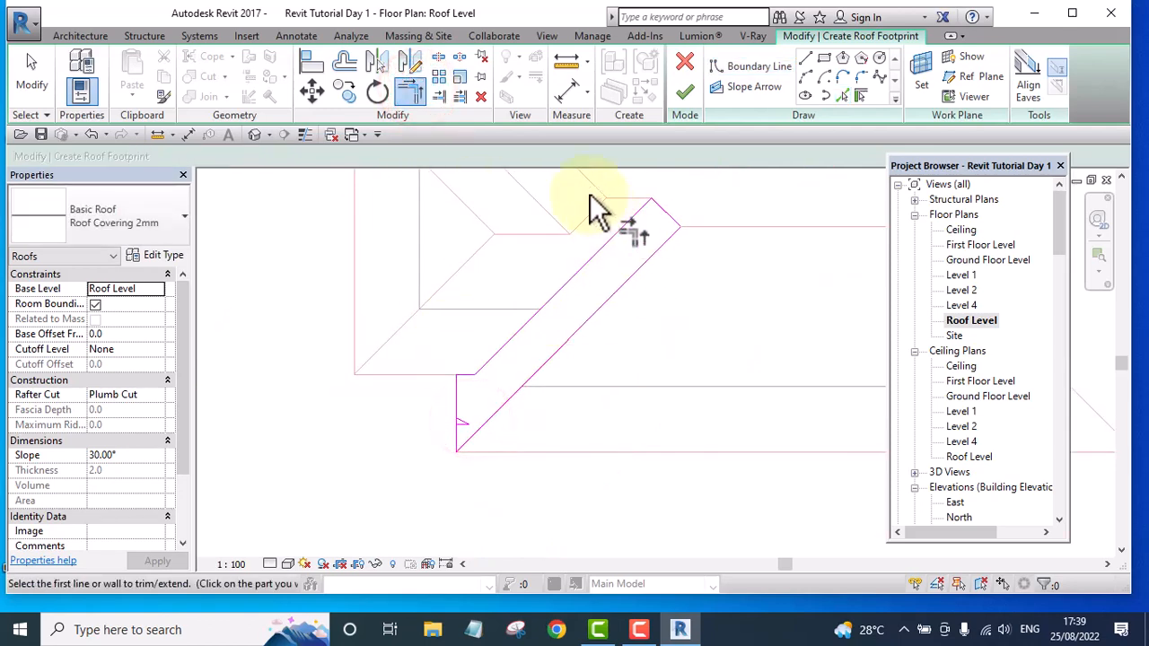
{"action": "left_click", "coordinate": [684, 93]}
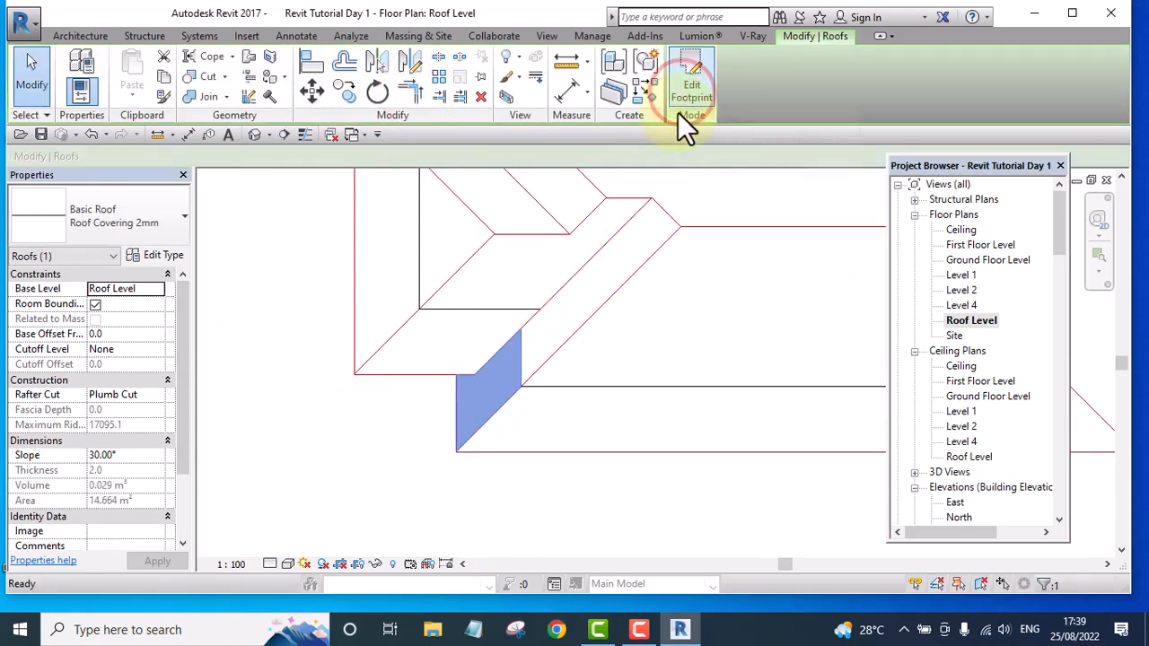
- Compare the new roof planes with the house in the default 3D view and delete the house's original one-piece roof
{"action": "left_click", "coordinate": [254, 135]}
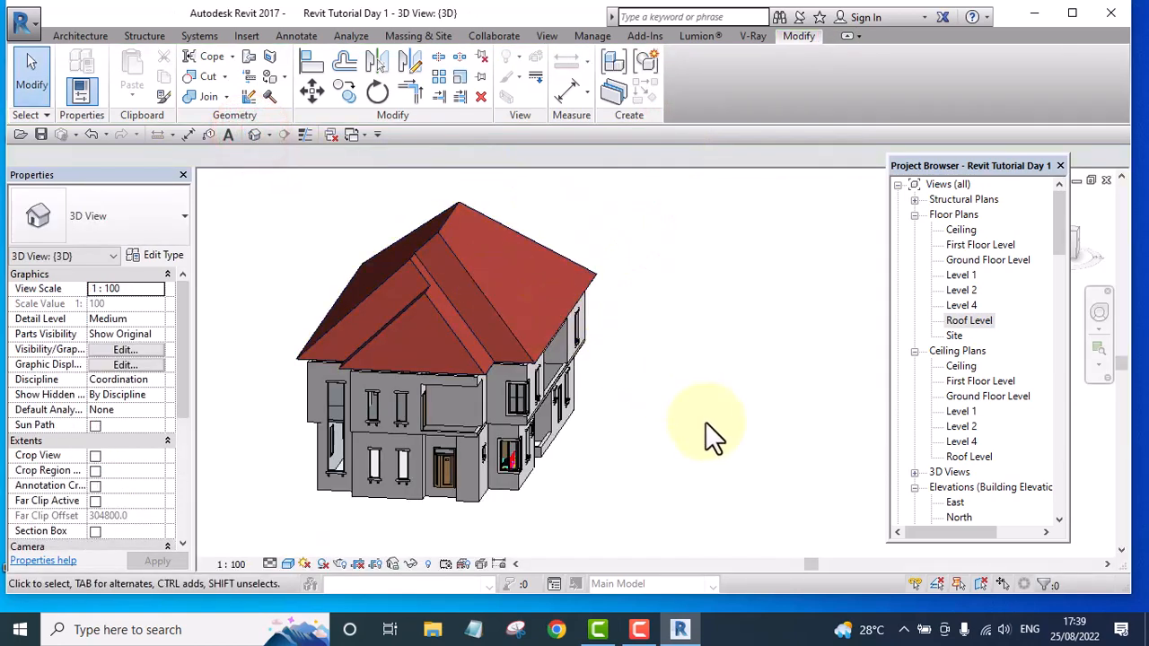
{"action": "middle_click_drag", "start_coordinate": [726, 436], "coordinate": [585, 423], "text": "shift"}
{"action": "scroll", "coordinate": [503, 403], "scroll_direction": "down", "scroll_amount": 5}
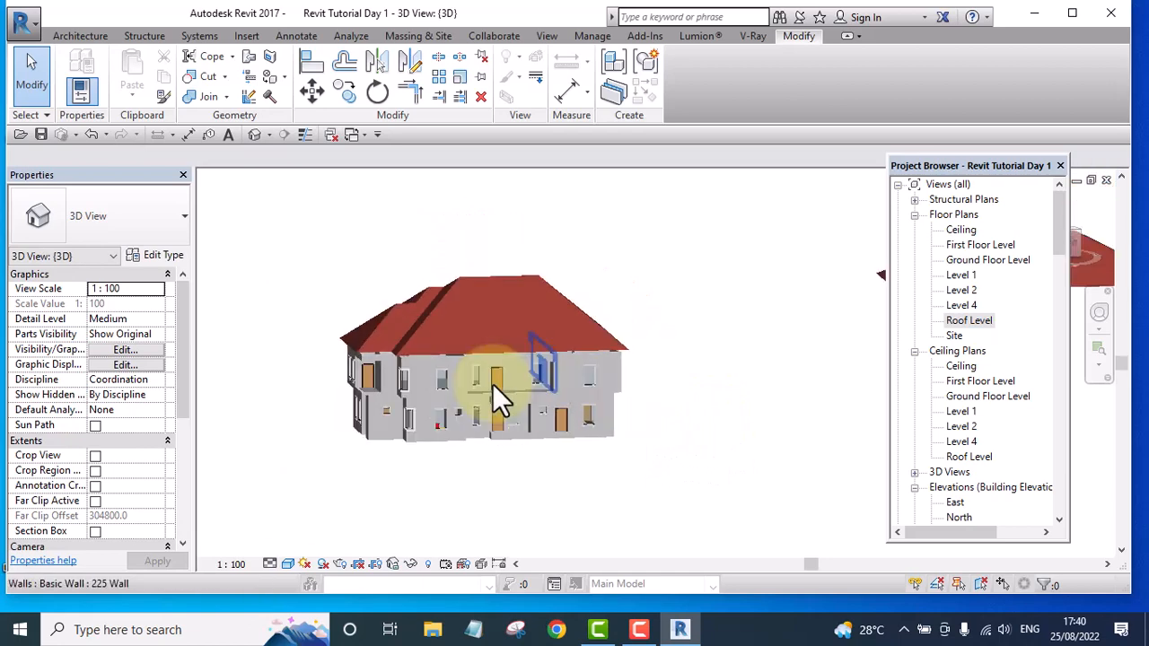
{"action": "scroll", "coordinate": [620, 404], "scroll_direction": "up", "scroll_amount": 5}
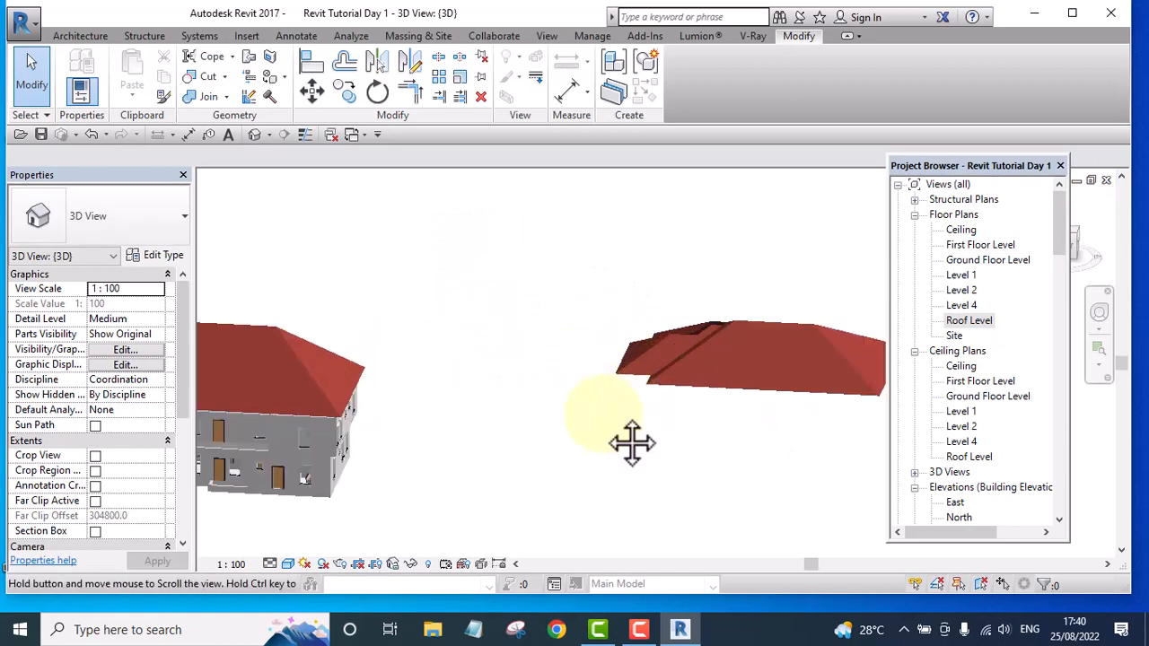
{"action": "middle_click_drag", "start_coordinate": [669, 429], "coordinate": [757, 449], "text": "shift"}
{"action": "scroll", "coordinate": [619, 373], "scroll_direction": "down", "scroll_amount": 4}
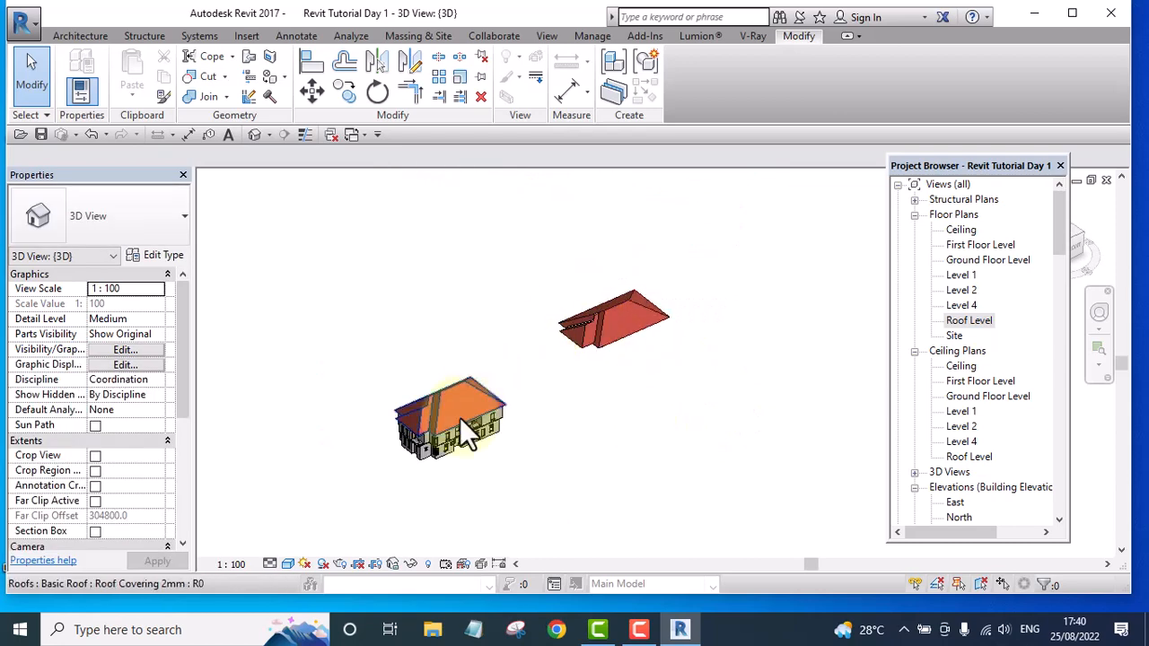
{"action": "scroll", "coordinate": [487, 333], "scroll_direction": "up", "scroll_amount": 2}
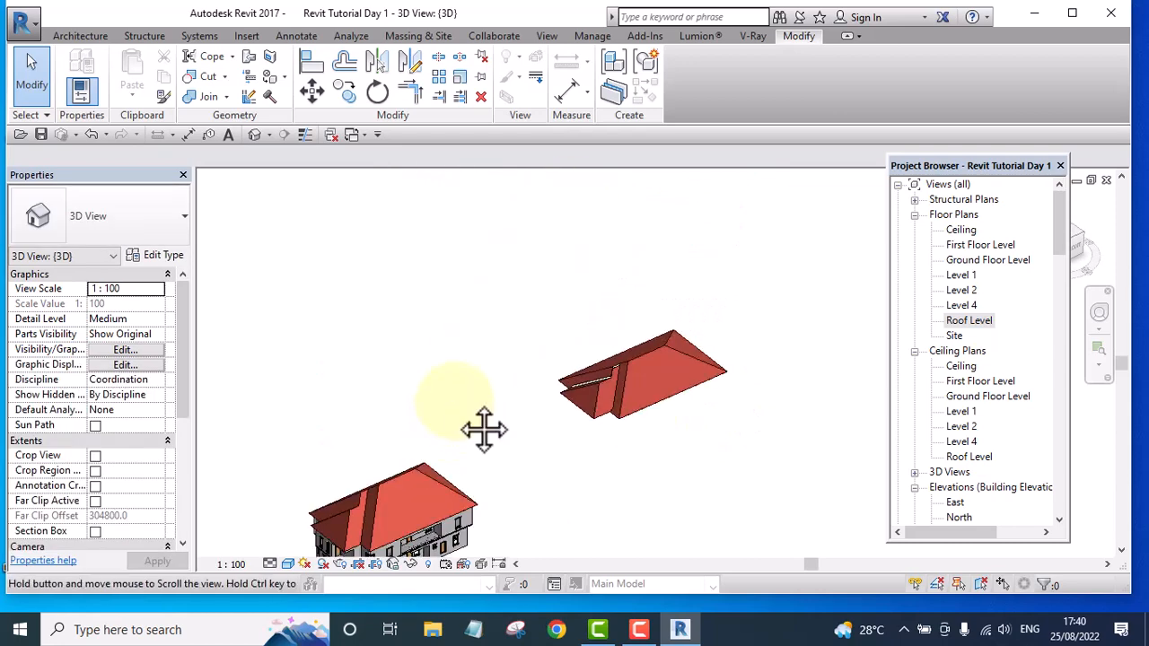
{"action": "middle_click_drag", "start_coordinate": [480, 428], "coordinate": [521, 307]}
{"action": "scroll", "coordinate": [439, 361], "scroll_direction": "up", "scroll_amount": 3}
{"action": "left_click", "coordinate": [421, 346]}
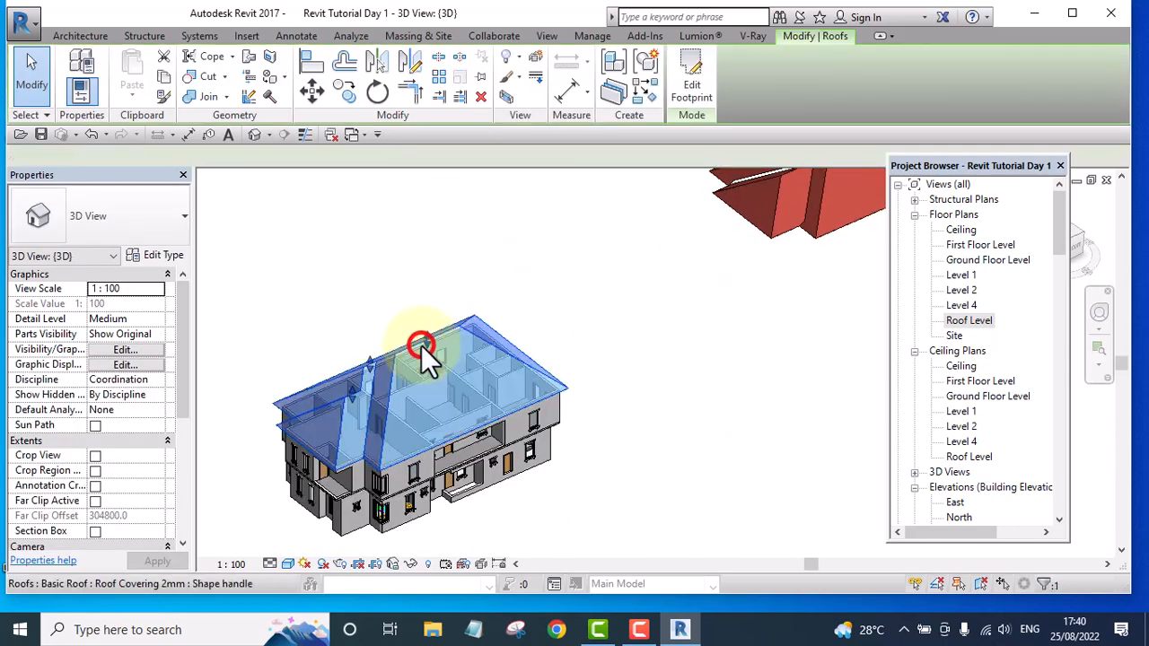
{"action": "key", "text": "Delete"}
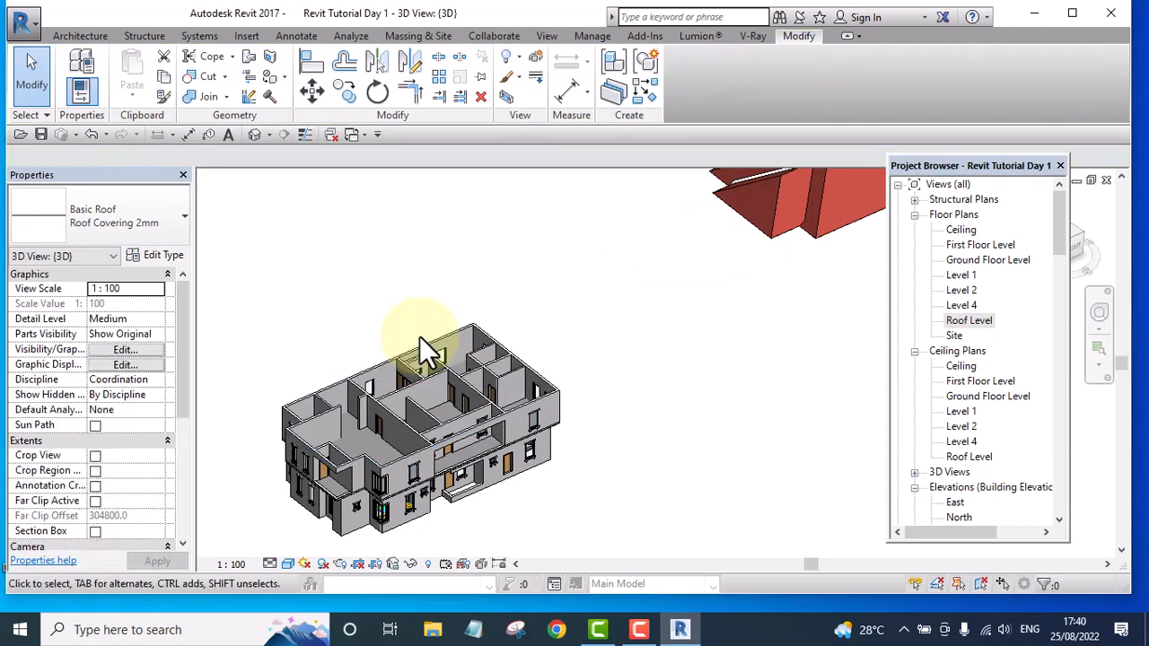
- Select all the separate roof planes beside the house in 3D and set their slope to 40°
{"action": "scroll", "coordinate": [430, 349], "scroll_direction": "down", "scroll_amount": 3}
{"action": "scroll", "coordinate": [611, 288], "scroll_direction": "up", "scroll_amount": 3}
{"action": "scroll", "coordinate": [572, 331], "scroll_direction": "down", "scroll_amount": 4}
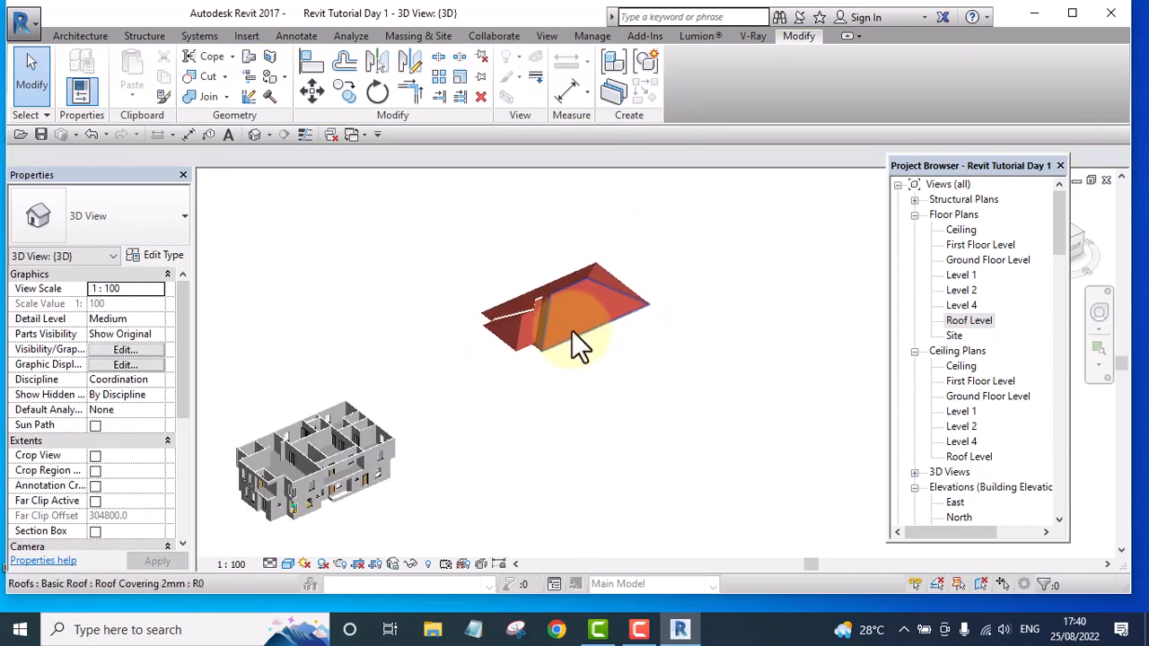
{"action": "left_click_drag", "start_coordinate": [452, 220], "coordinate": [729, 408]}
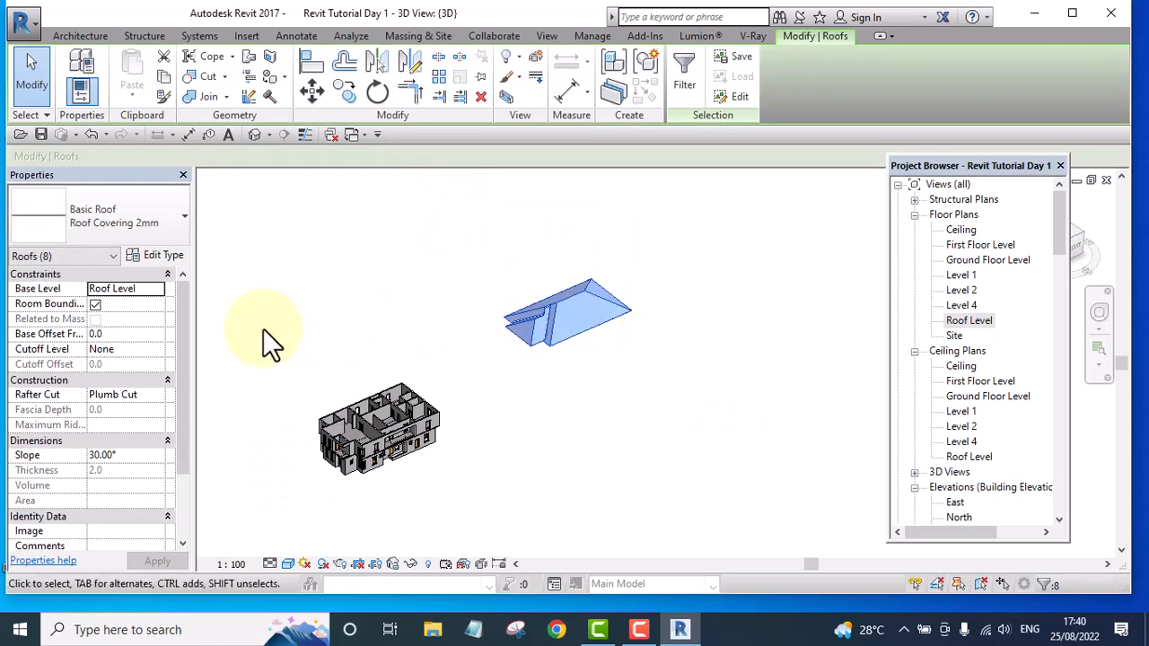
{"action": "left_click", "coordinate": [105, 453]}
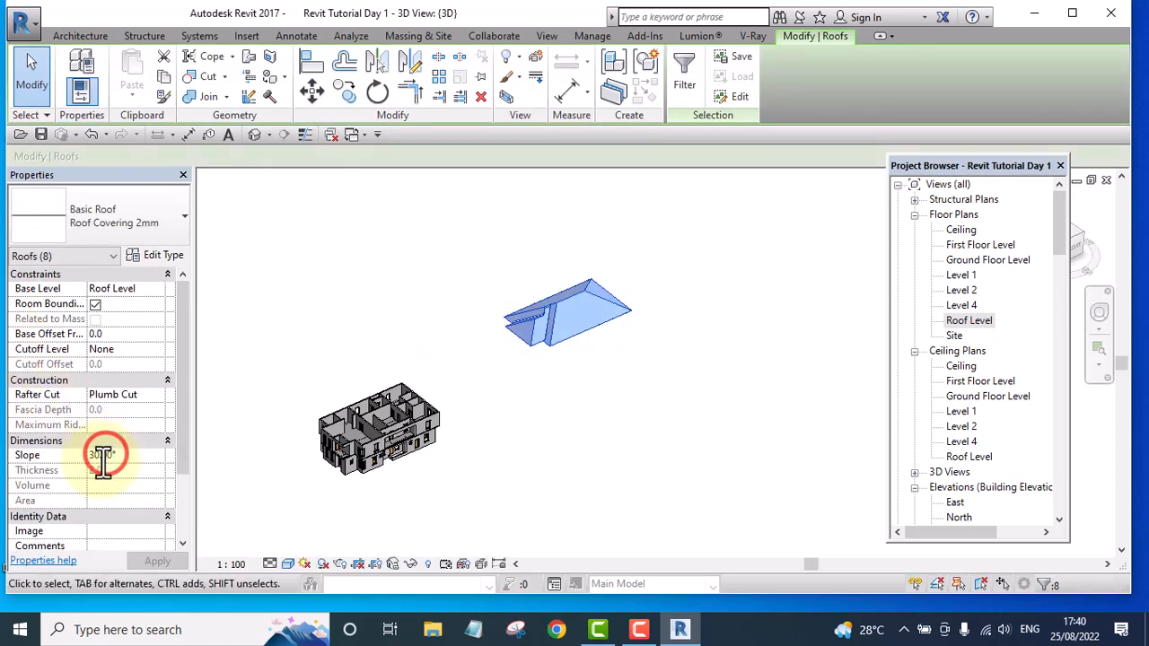
{"action": "left_click_drag", "start_coordinate": [94, 455], "coordinate": [82, 455]}
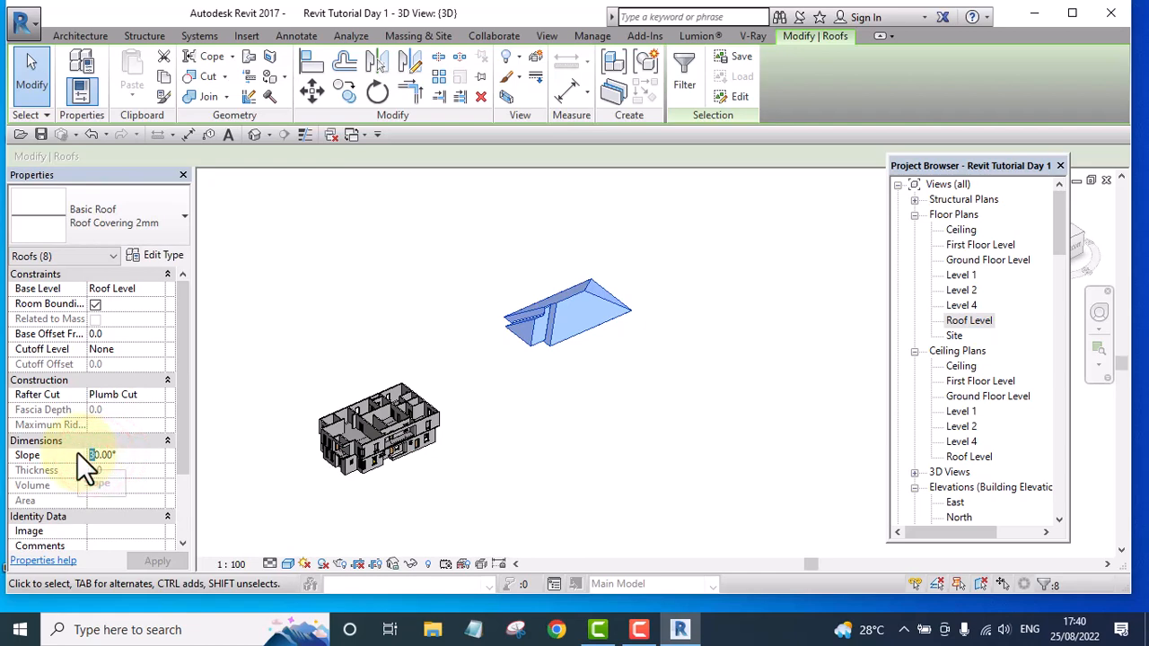
{"action": "type", "text": "4"}
{"action": "left_click", "coordinate": [154, 561]}
{"action": "left_click", "coordinate": [501, 297]}
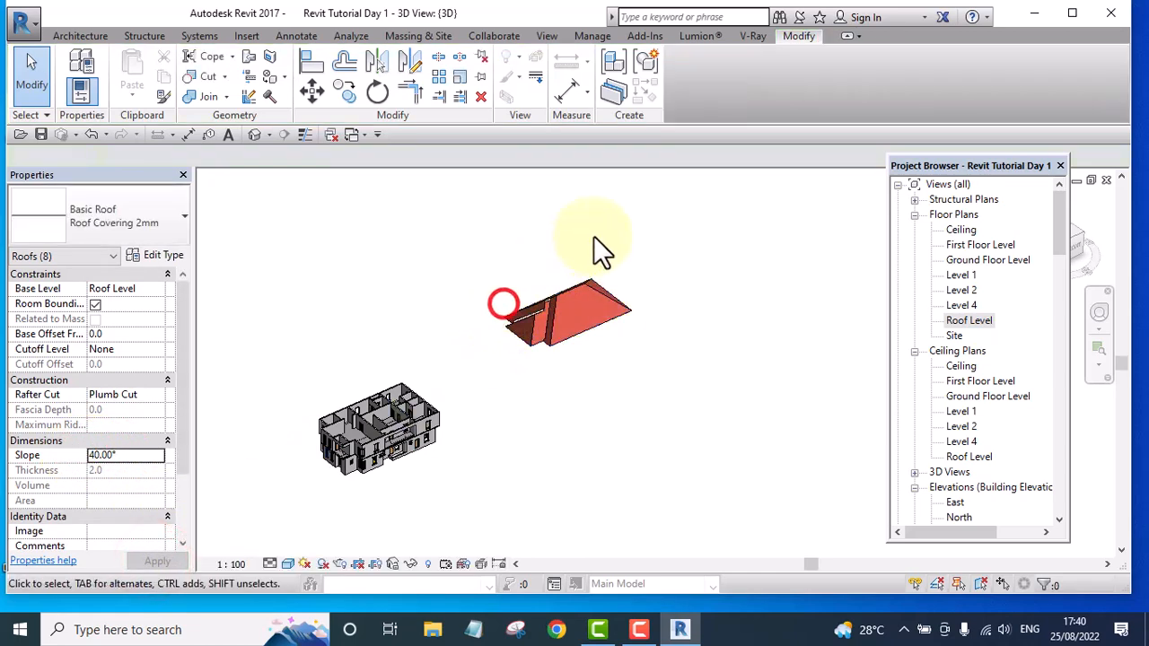
{"action": "scroll", "coordinate": [573, 331], "scroll_direction": "up", "scroll_amount": 5}
{"action": "scroll", "coordinate": [351, 382], "scroll_direction": "down", "scroll_amount": 8}
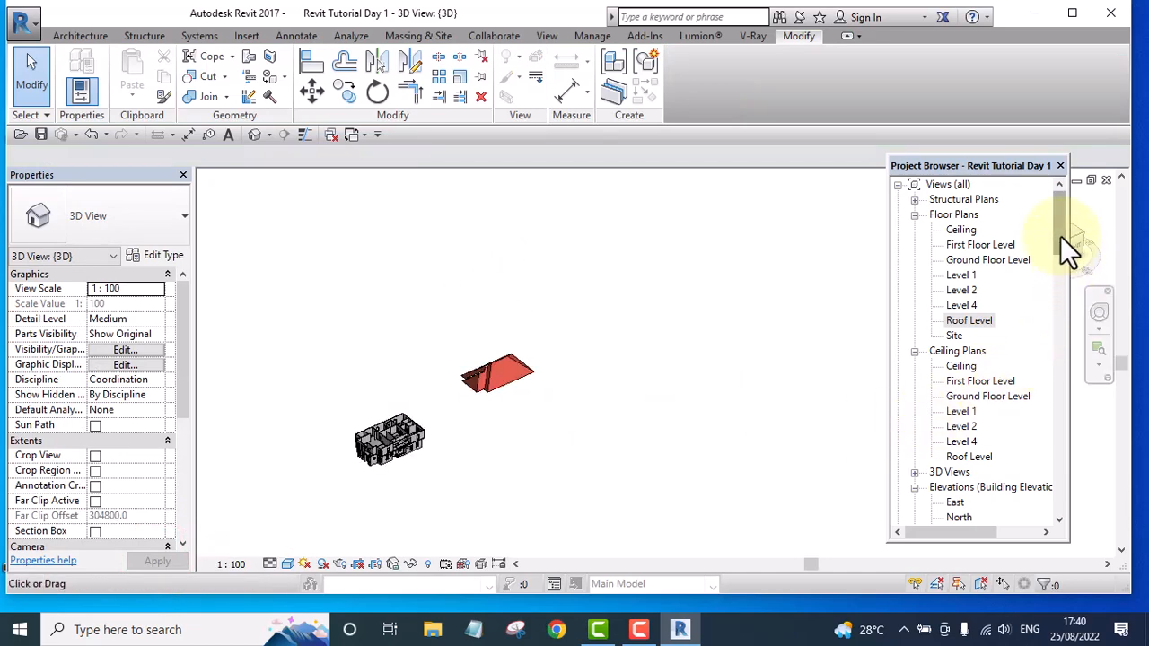
- Open the Roof Level floor plan and select only the roof planes there, filtering out the Lines (Furniture) category
{"action": "double_click", "coordinate": [969, 320]}
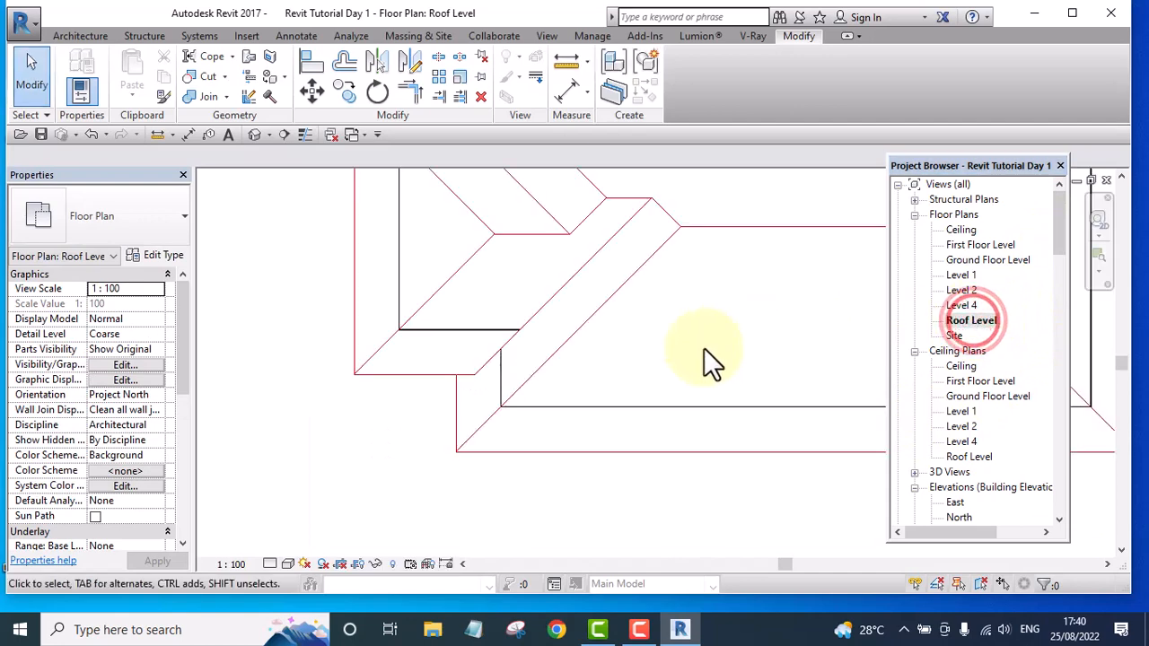
{"action": "scroll", "coordinate": [449, 368], "scroll_direction": "down", "scroll_amount": 6}
{"action": "scroll", "coordinate": [467, 350], "scroll_direction": "up", "scroll_amount": 3}
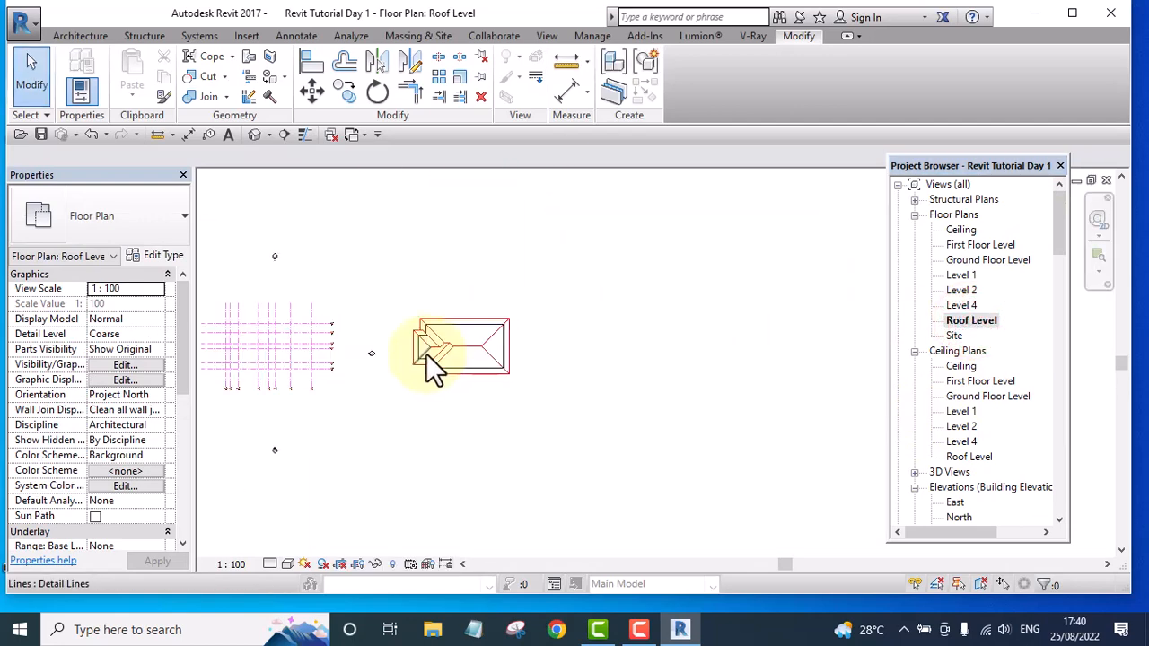
{"action": "left_click_drag", "start_coordinate": [696, 212], "coordinate": [376, 462]}
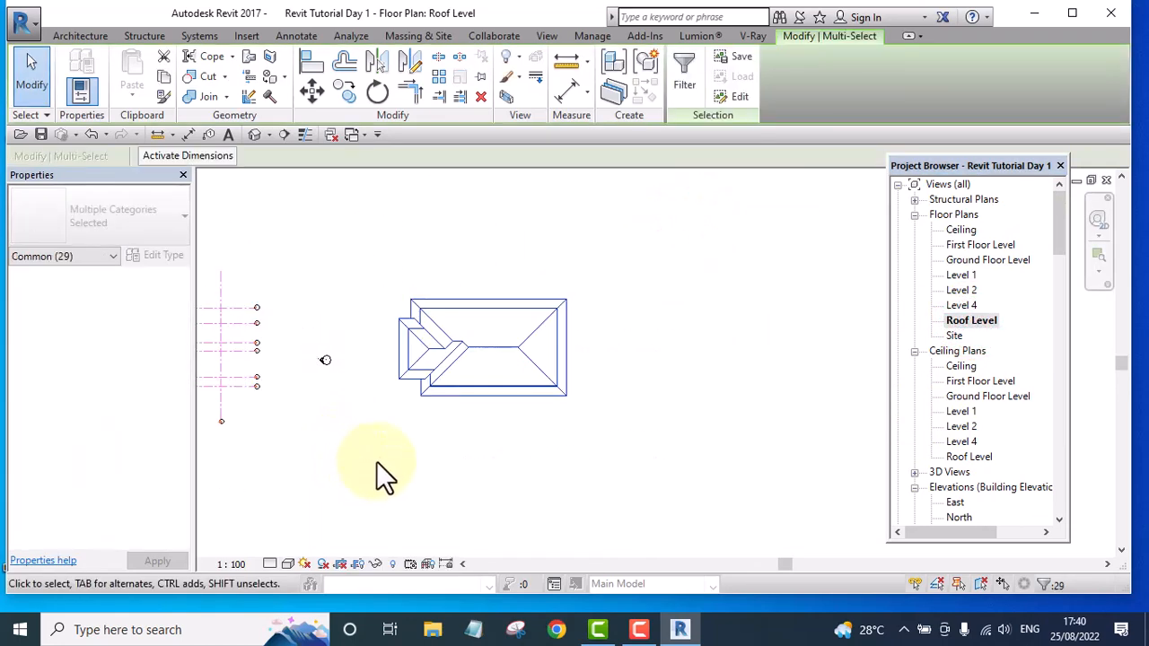
{"action": "left_click", "coordinate": [688, 65]}
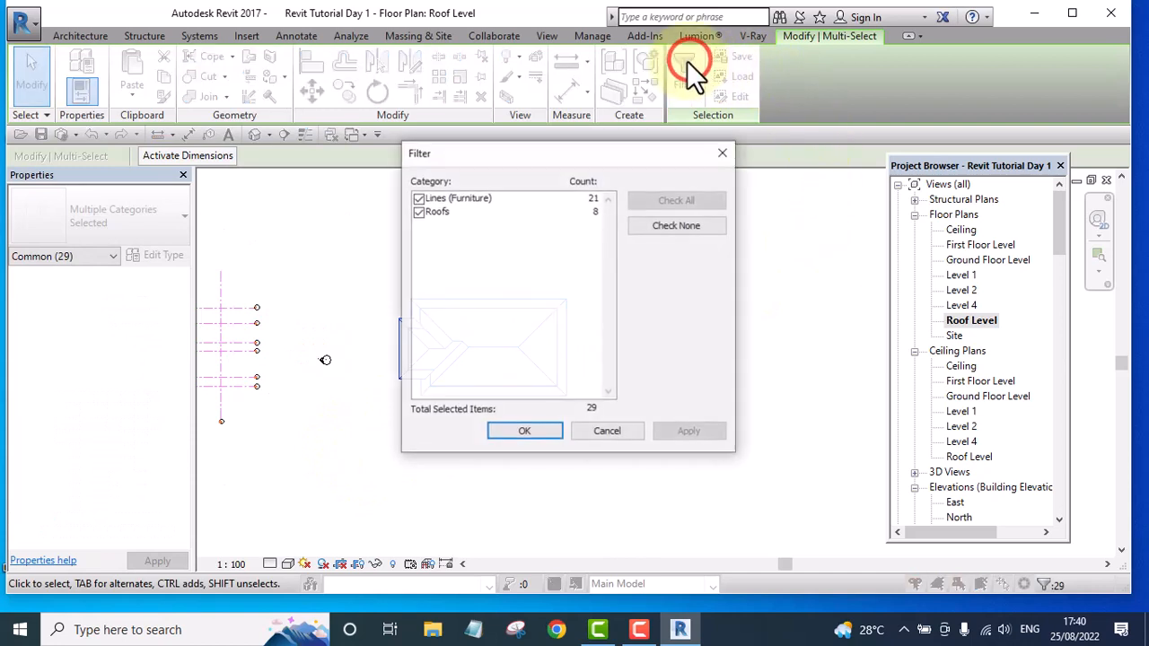
{"action": "left_click", "coordinate": [418, 199]}
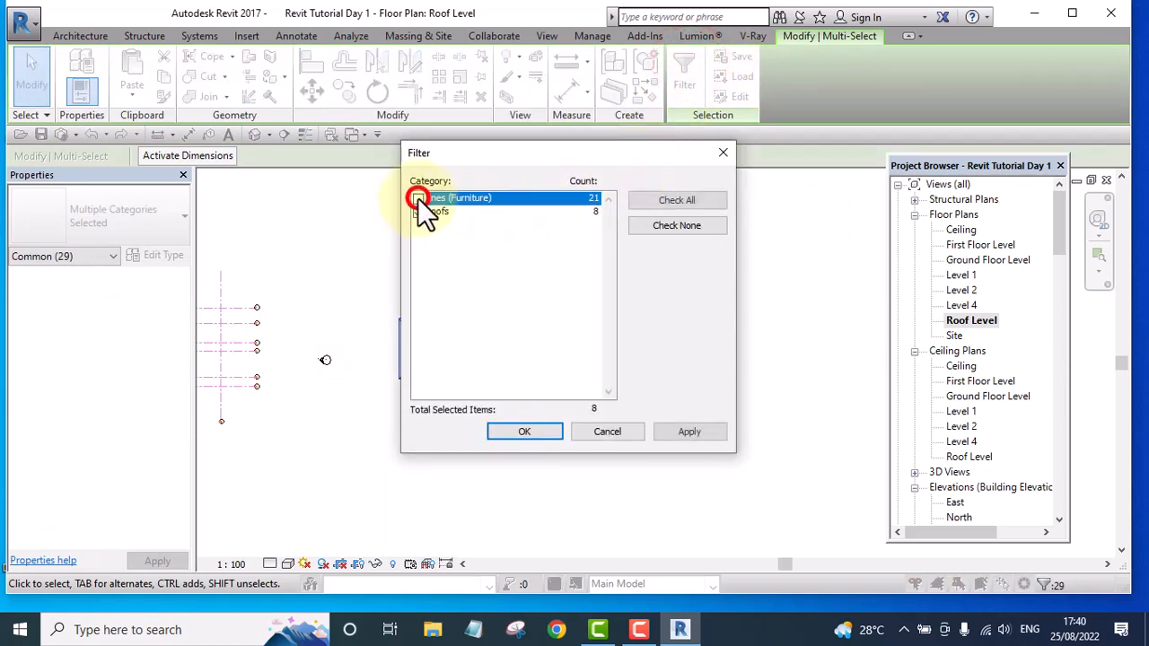
{"action": "left_click", "coordinate": [528, 432]}
- Move the selected roof planes 50000 mm horizontally in the Roof Level plan, from beside the house onto its grid
{"action": "scroll", "coordinate": [729, 350], "scroll_direction": "down", "scroll_amount": 3}
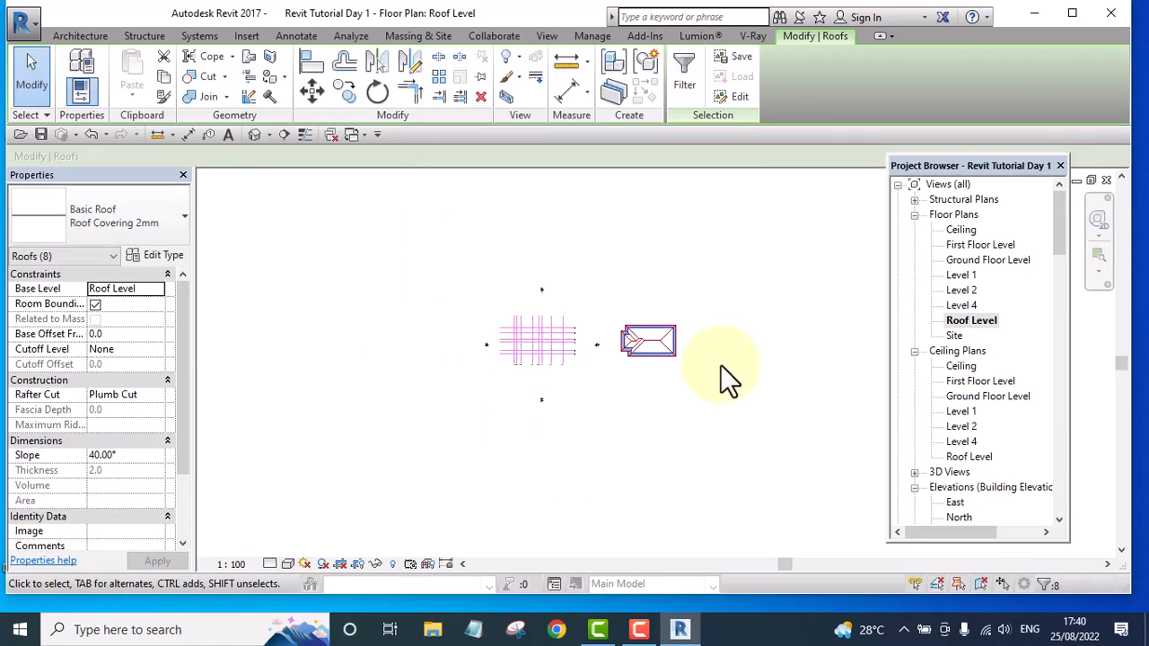
{"action": "left_click", "coordinate": [312, 90]}
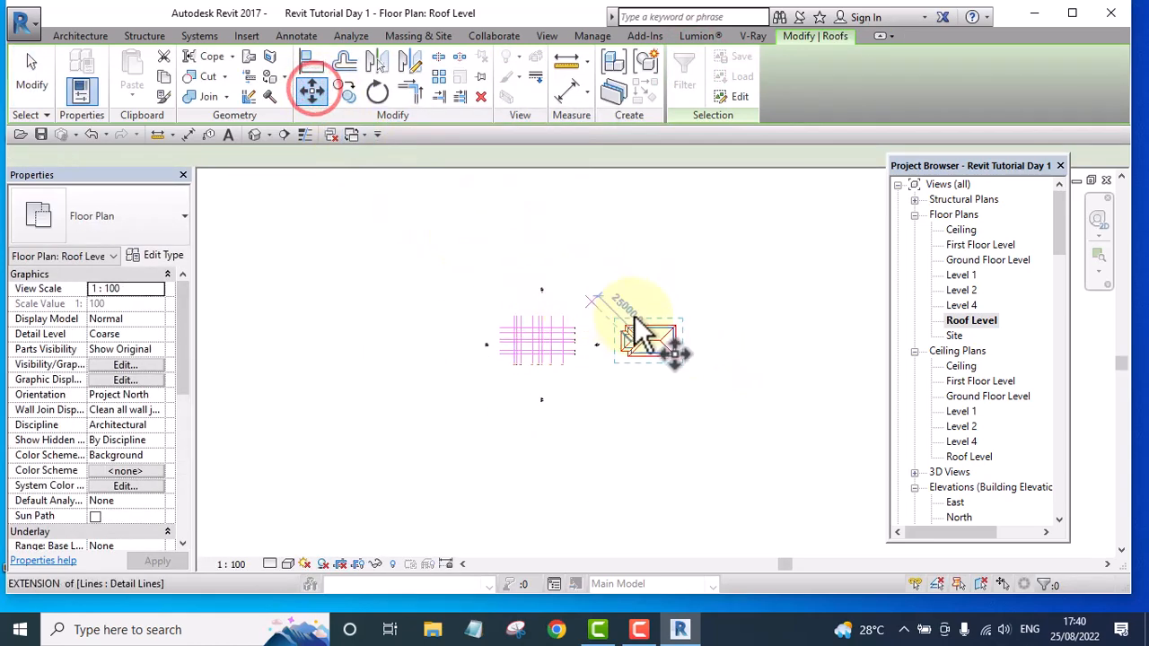
{"action": "scroll", "coordinate": [646, 324], "scroll_direction": "up", "scroll_amount": 2}
{"action": "scroll", "coordinate": [664, 332], "scroll_direction": "down", "scroll_amount": 1}
{"action": "left_click", "coordinate": [774, 263]}
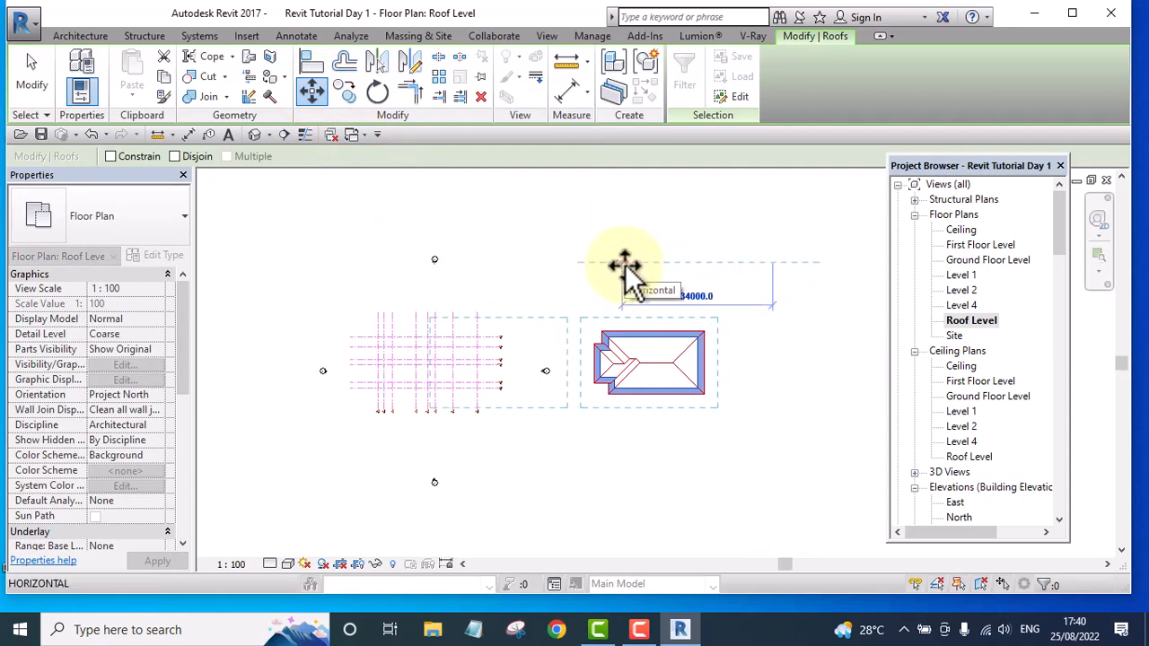
{"action": "type", "text": "5000"}
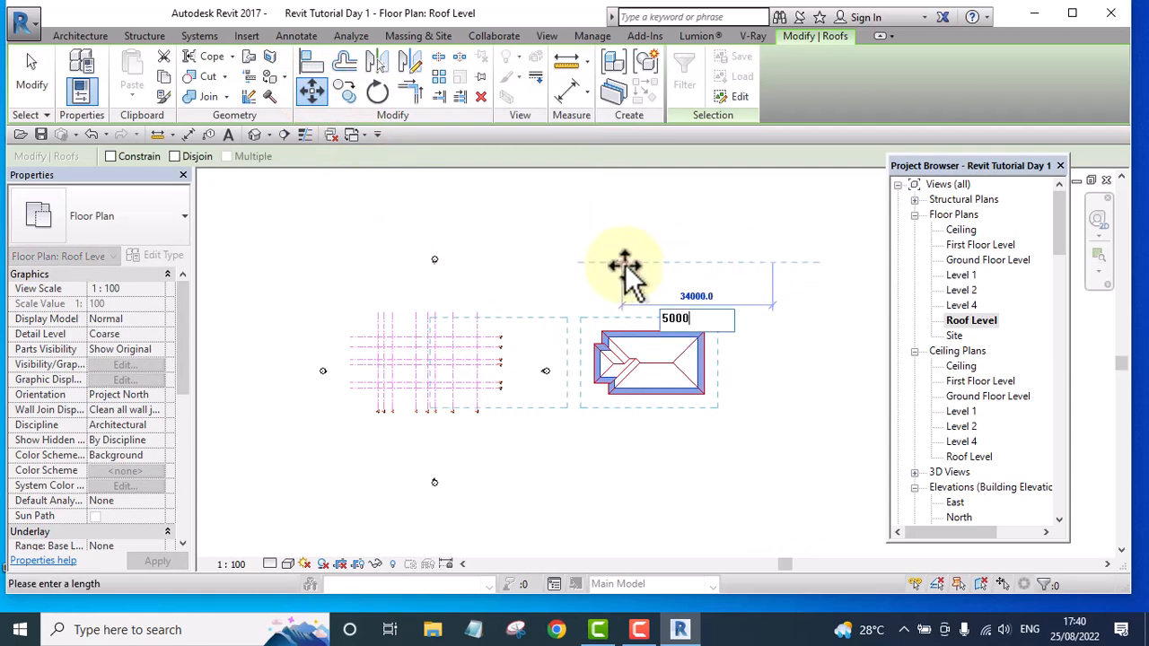
{"action": "type", "text": "0"}
{"action": "key", "text": "Return"}
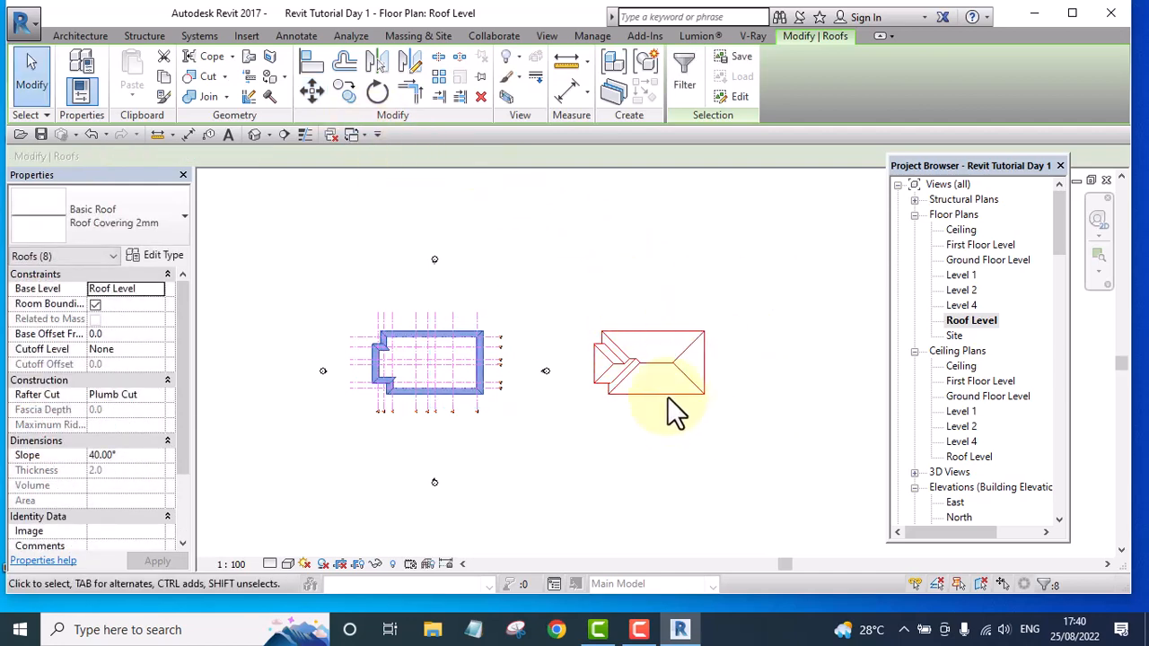
- Check the roof planes' position over the house in the default 3D view and open the South elevation
{"action": "left_click", "coordinate": [254, 135]}
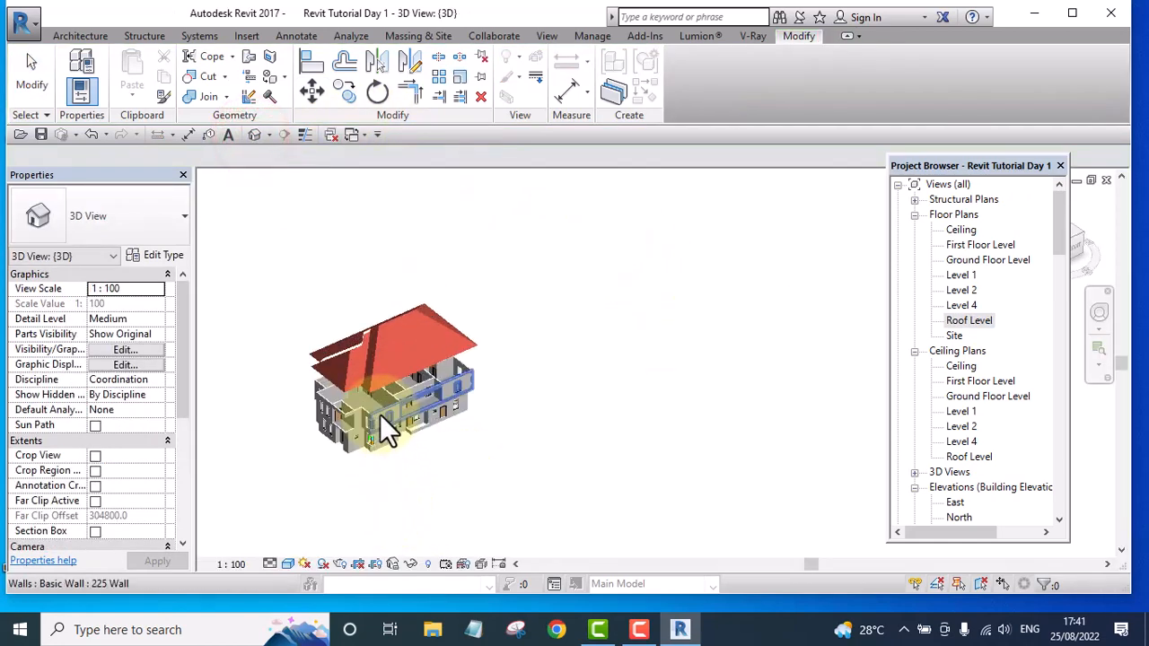
{"action": "scroll", "coordinate": [347, 361], "scroll_direction": "up", "scroll_amount": 5}
{"action": "scroll", "coordinate": [387, 415], "scroll_direction": "down", "scroll_amount": 4}
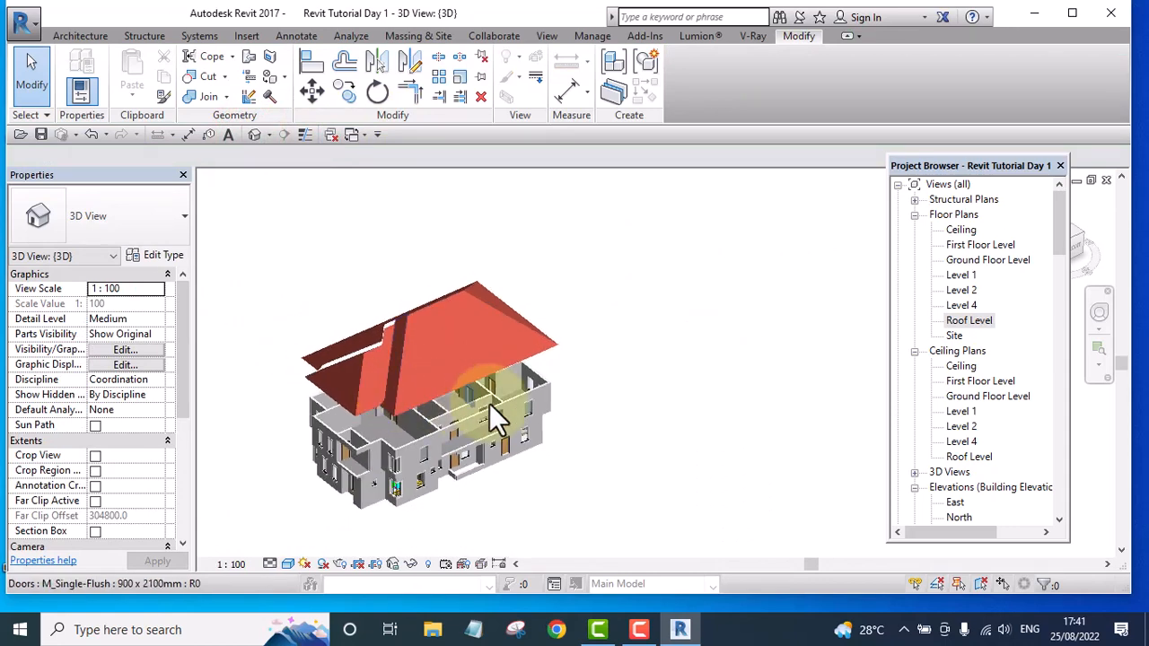
{"action": "middle_click_drag", "start_coordinate": [490, 405], "coordinate": [620, 468]}
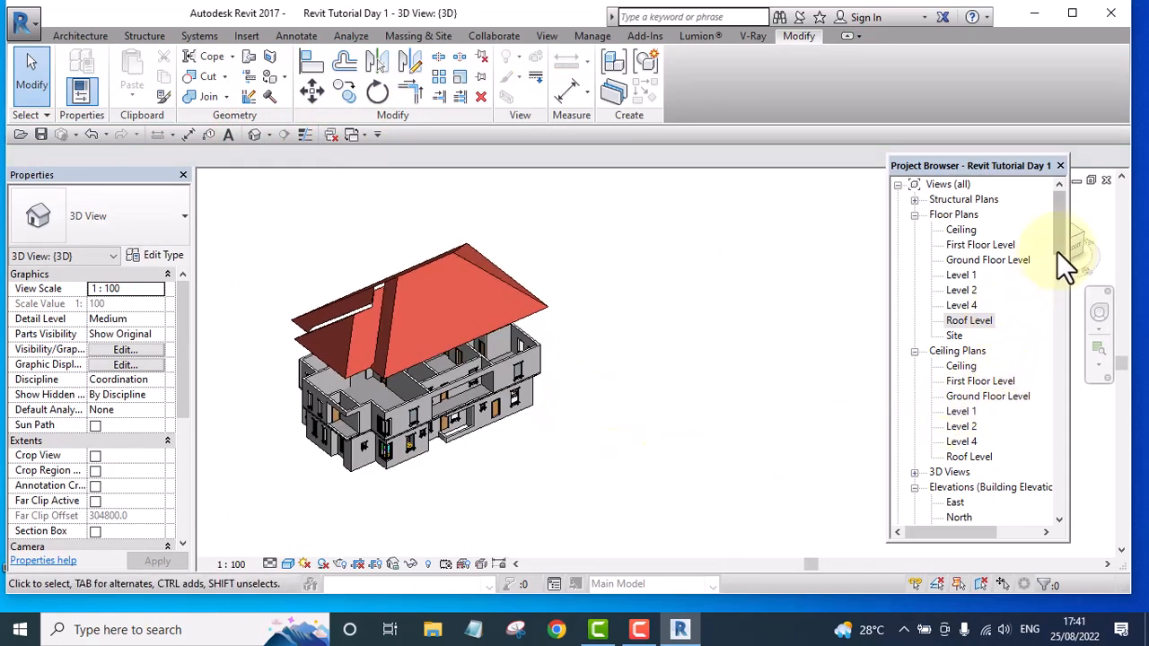
{"action": "left_click_drag", "start_coordinate": [1059, 253], "coordinate": [1078, 279]}
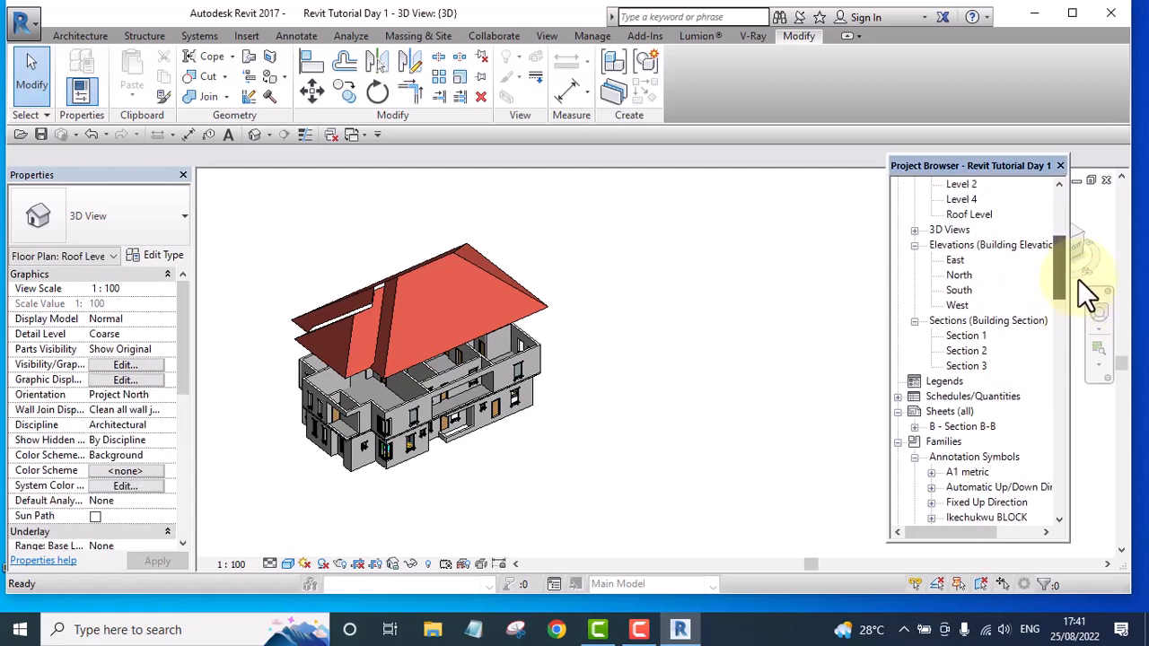
{"action": "double_click", "coordinate": [959, 290]}
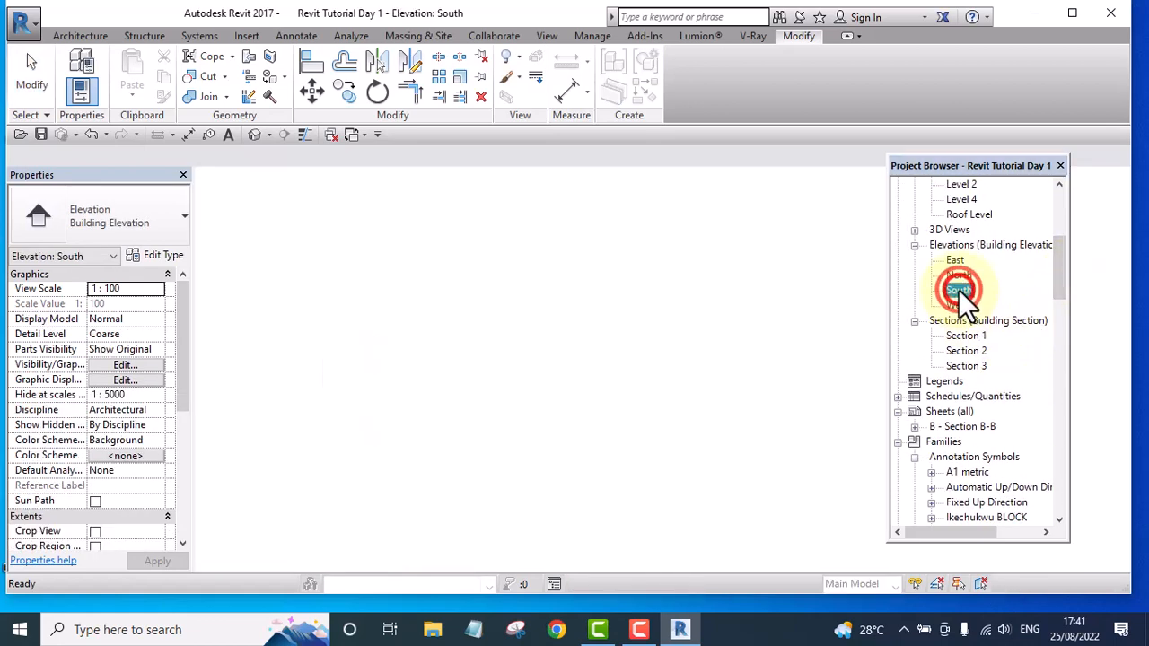
{"action": "scroll", "coordinate": [800, 188], "scroll_direction": "down", "scroll_amount": 1}
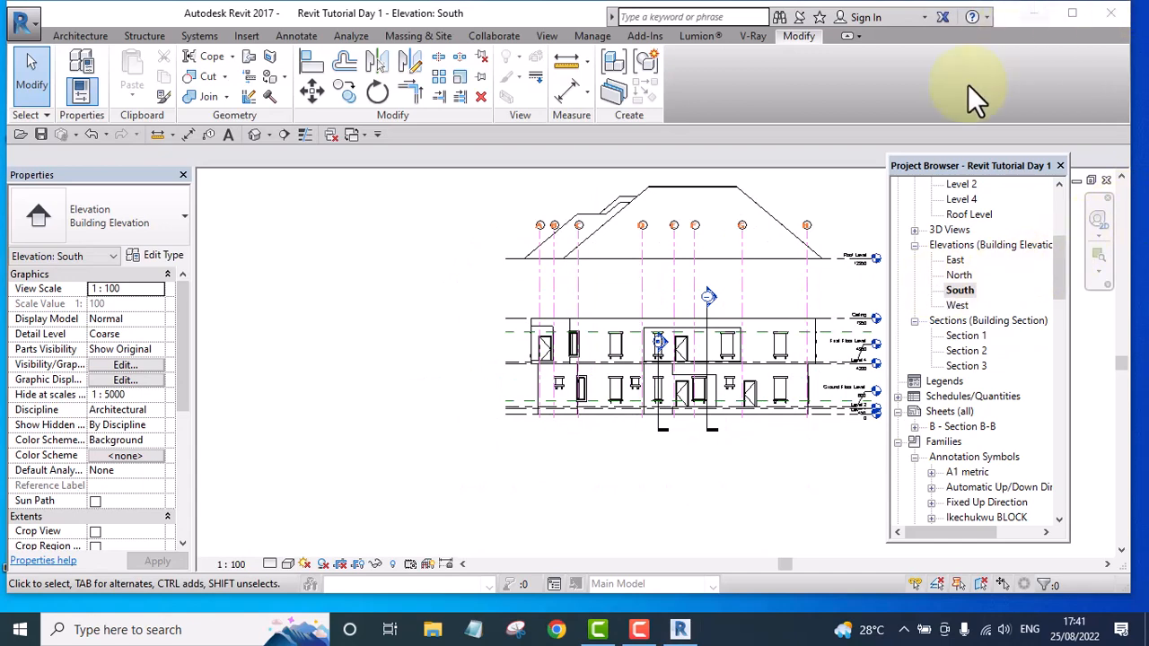
{"action": "left_click", "coordinate": [820, 203]}
{"action": "middle_click_drag", "start_coordinate": [820, 203], "coordinate": [693, 297]}
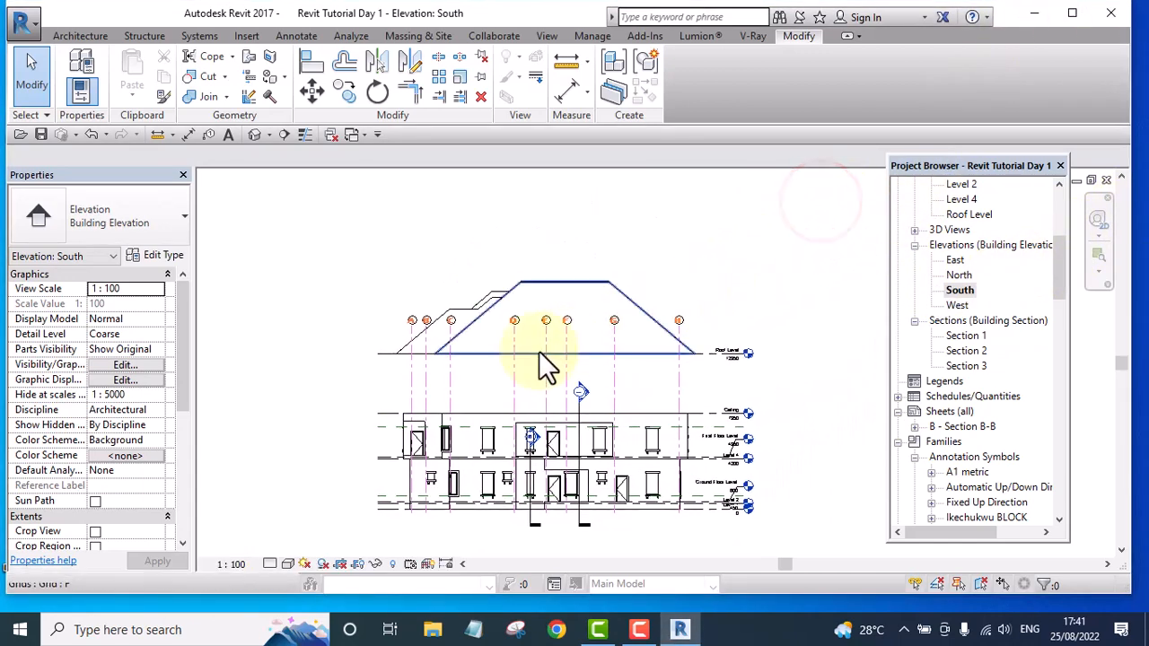
{"action": "scroll", "coordinate": [489, 349], "scroll_direction": "up", "scroll_amount": 1}
{"action": "scroll", "coordinate": [495, 286], "scroll_direction": "up", "scroll_amount": 1}
{"action": "scroll", "coordinate": [522, 259], "scroll_direction": "down", "scroll_amount": 1}
{"action": "scroll", "coordinate": [521, 268], "scroll_direction": "down", "scroll_amount": 1}
{"action": "mouse_move", "coordinate": [353, 237]}
{"action": "left_mouse_down"}
{"action": "mouse_move", "coordinate": [659, 318]}
{"action": "mouse_move", "coordinate": [897, 418]}
{"action": "mouse_move", "coordinate": [779, 367]}
{"action": "left_mouse_up"}
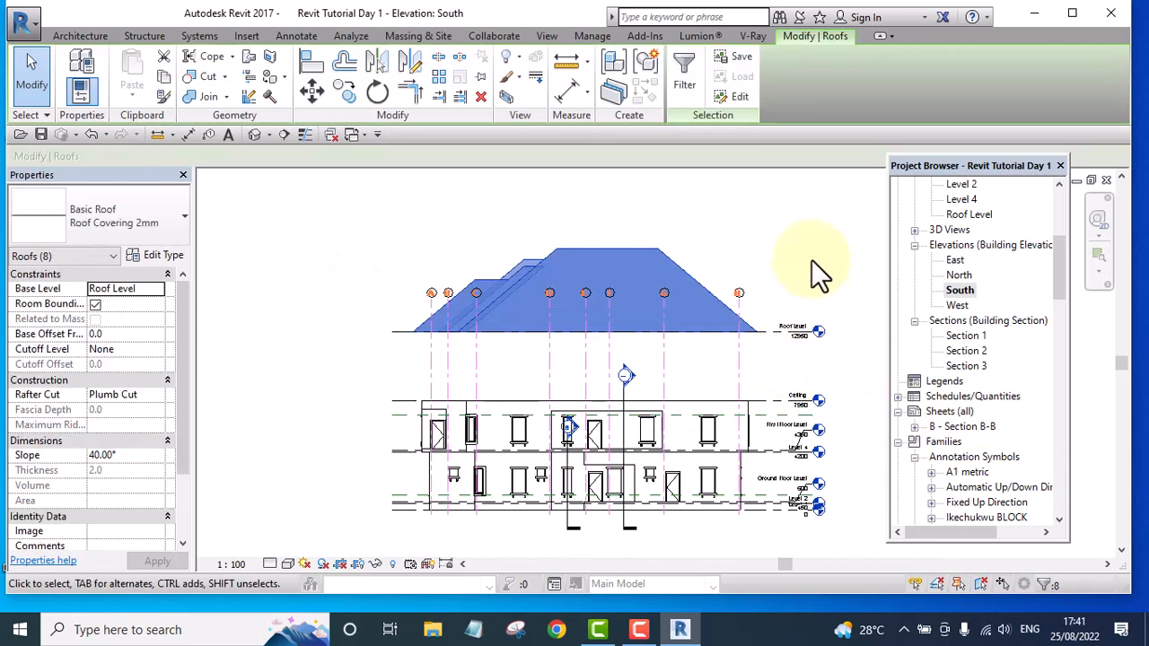
{"action": "left_click", "coordinate": [709, 453]}
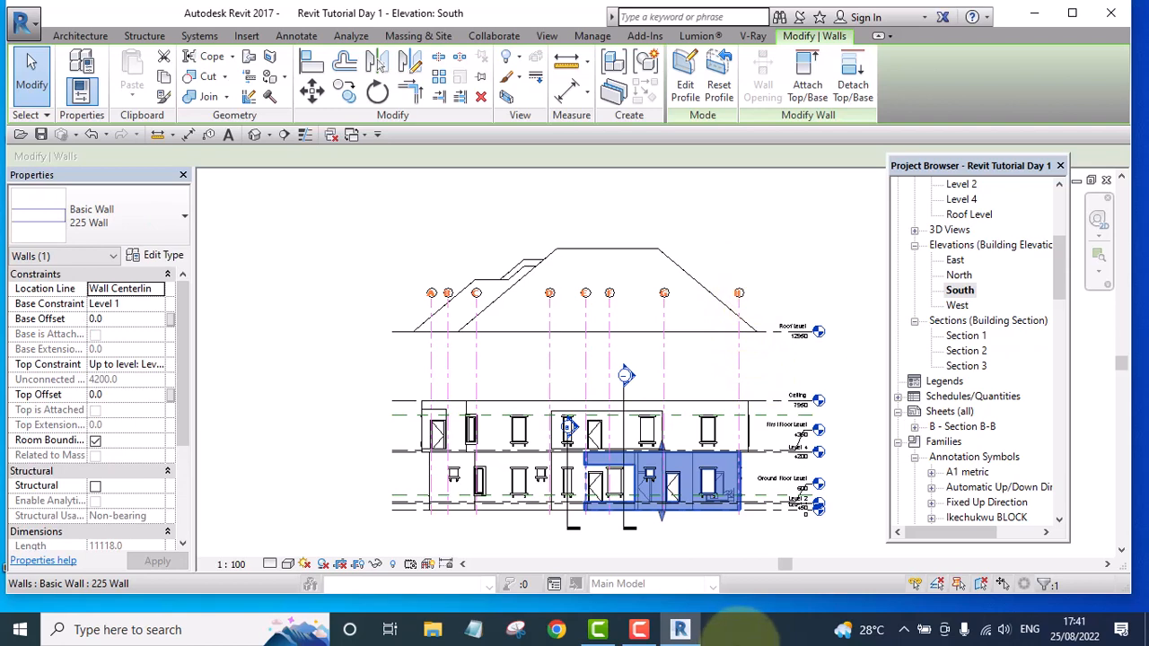
{"action": "key", "text": "Escape"}
- Select everything across the roof area in the South elevation and filter the selection down to the Roofs category only
{"action": "scroll", "coordinate": [766, 270], "scroll_direction": "down", "scroll_amount": 1}
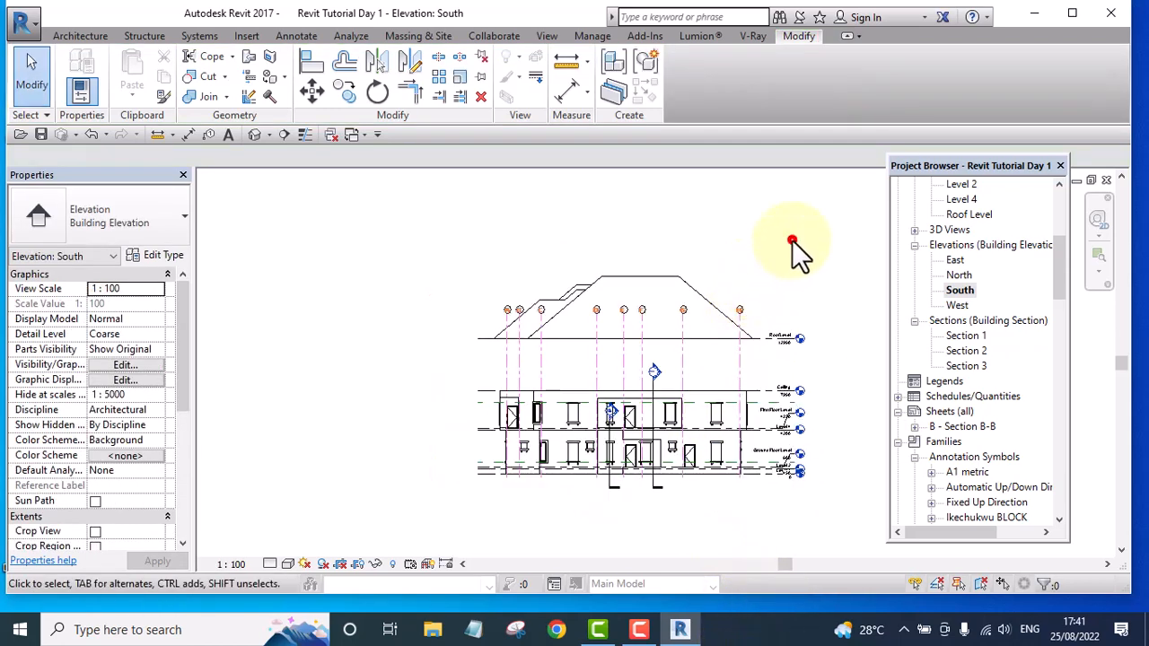
{"action": "left_click_drag", "start_coordinate": [792, 240], "coordinate": [414, 362]}
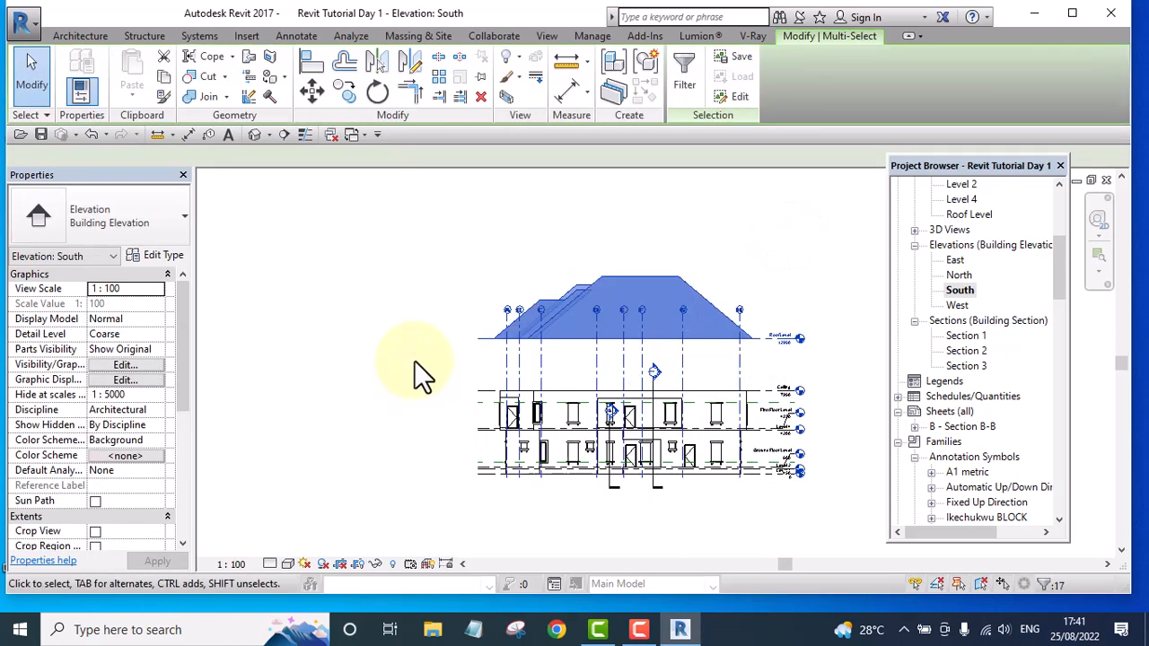
{"action": "left_click", "coordinate": [684, 67]}
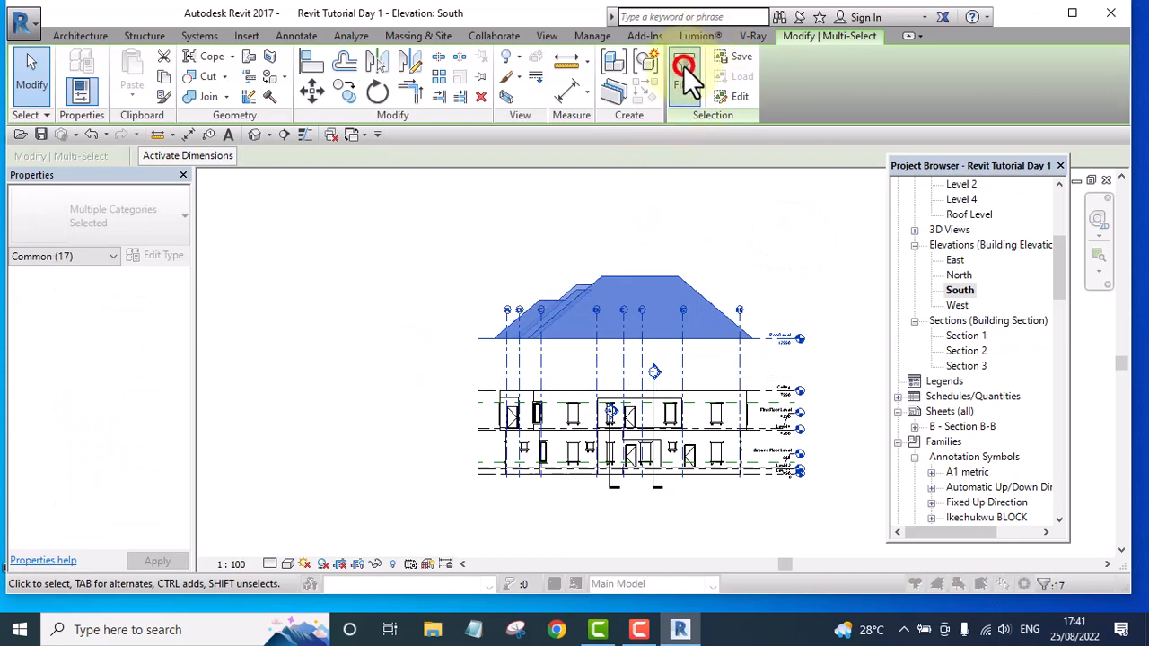
{"action": "left_click", "coordinate": [677, 225]}
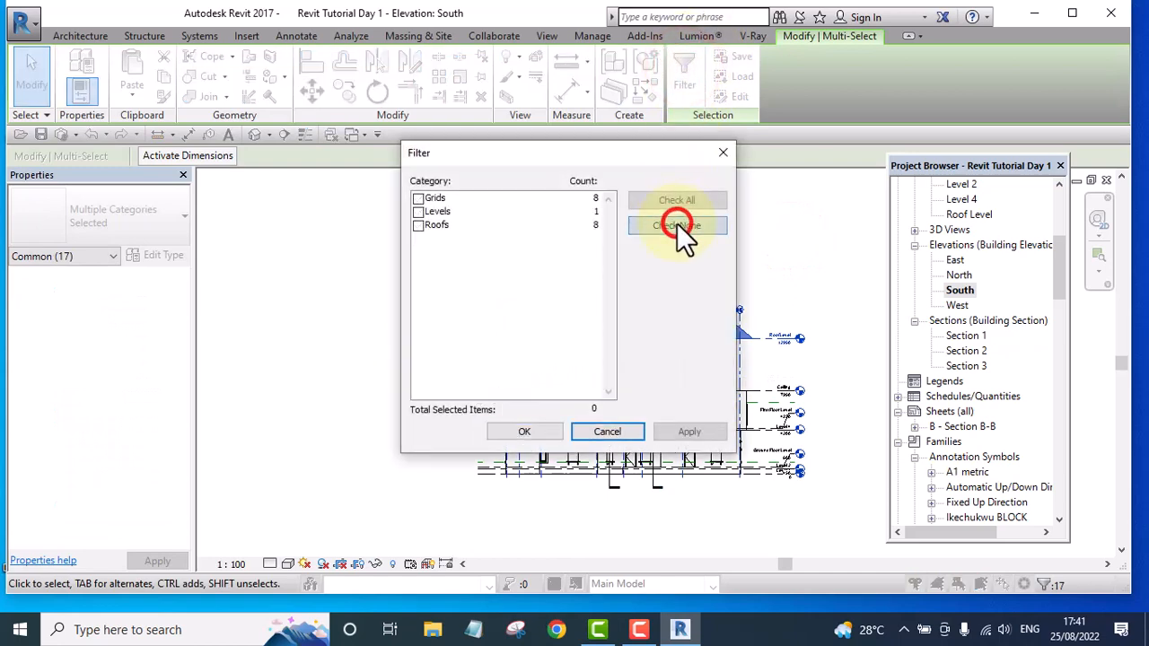
{"action": "left_click", "coordinate": [417, 225]}
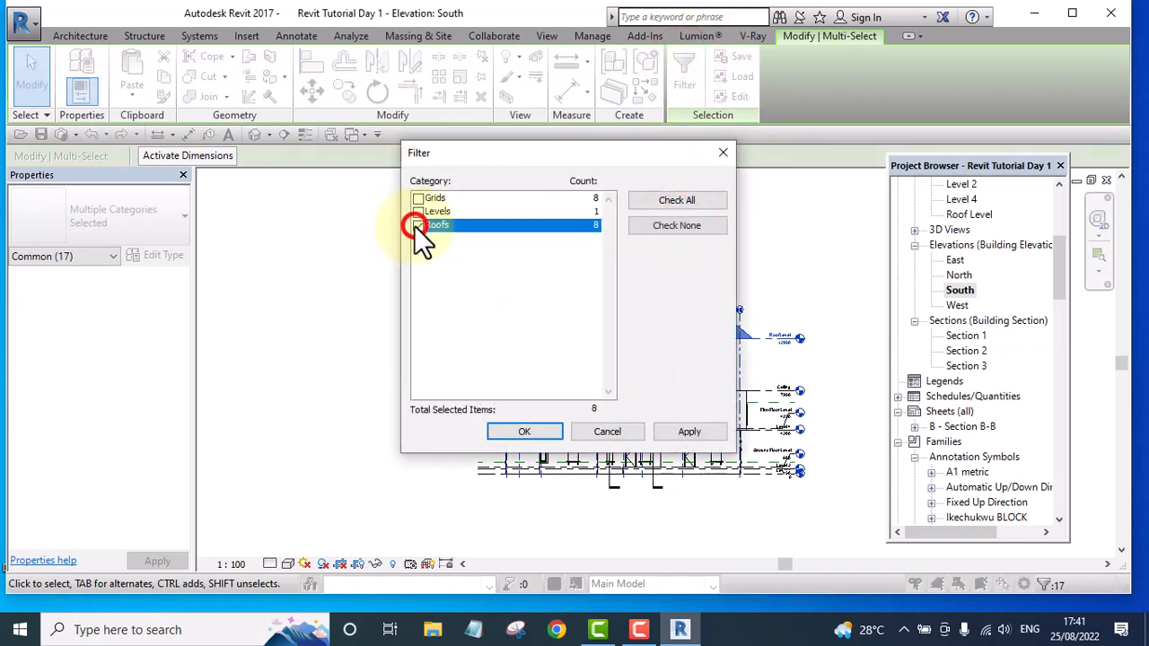
{"action": "left_click", "coordinate": [534, 432]}
- Move the selected roof planes 5000 mm straight down from Roof Level to Ceiling level, with Disjoin enabled
{"action": "middle_click_drag", "start_coordinate": [690, 399], "coordinate": [597, 377]}
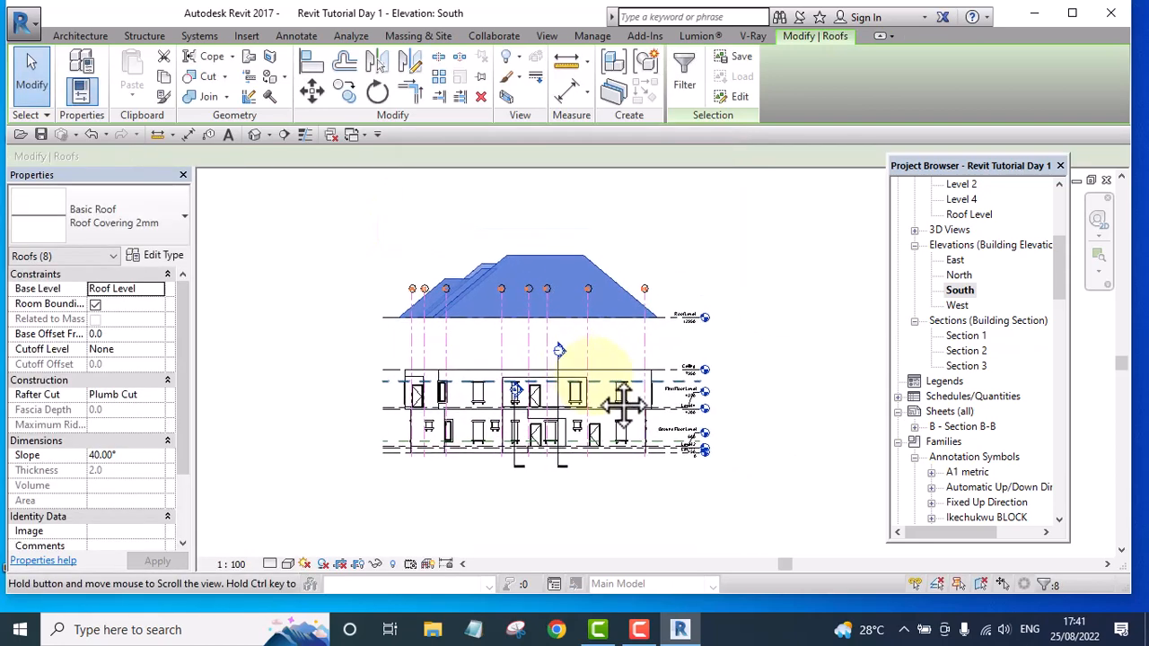
{"action": "left_click", "coordinate": [314, 89]}
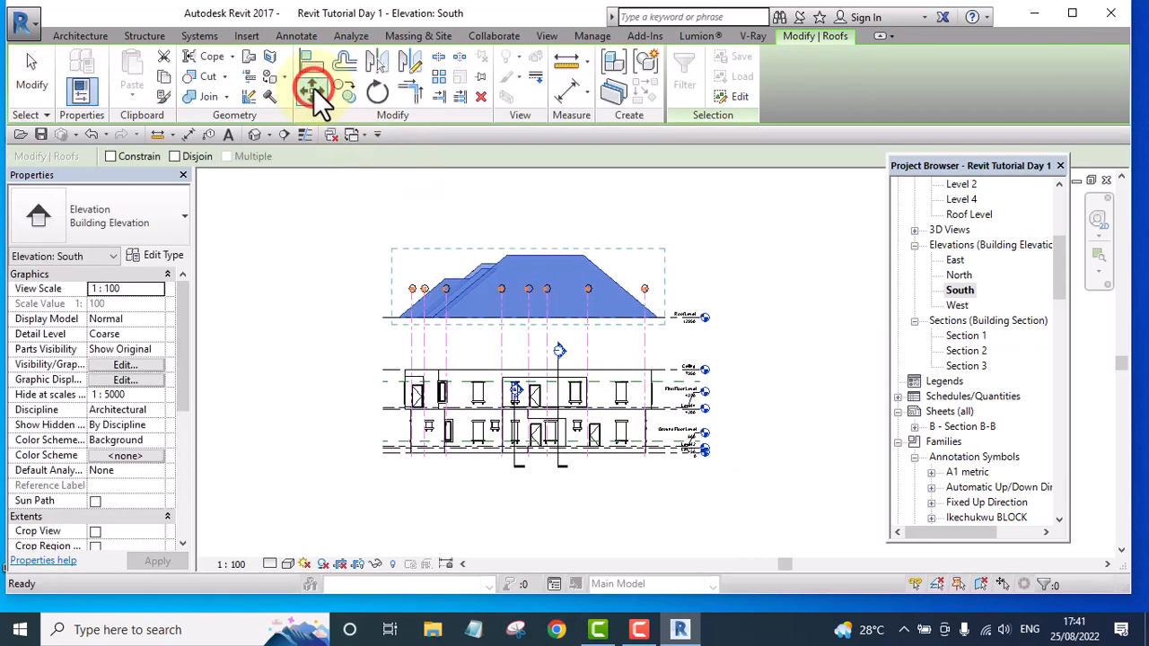
{"action": "left_click", "coordinate": [174, 156]}
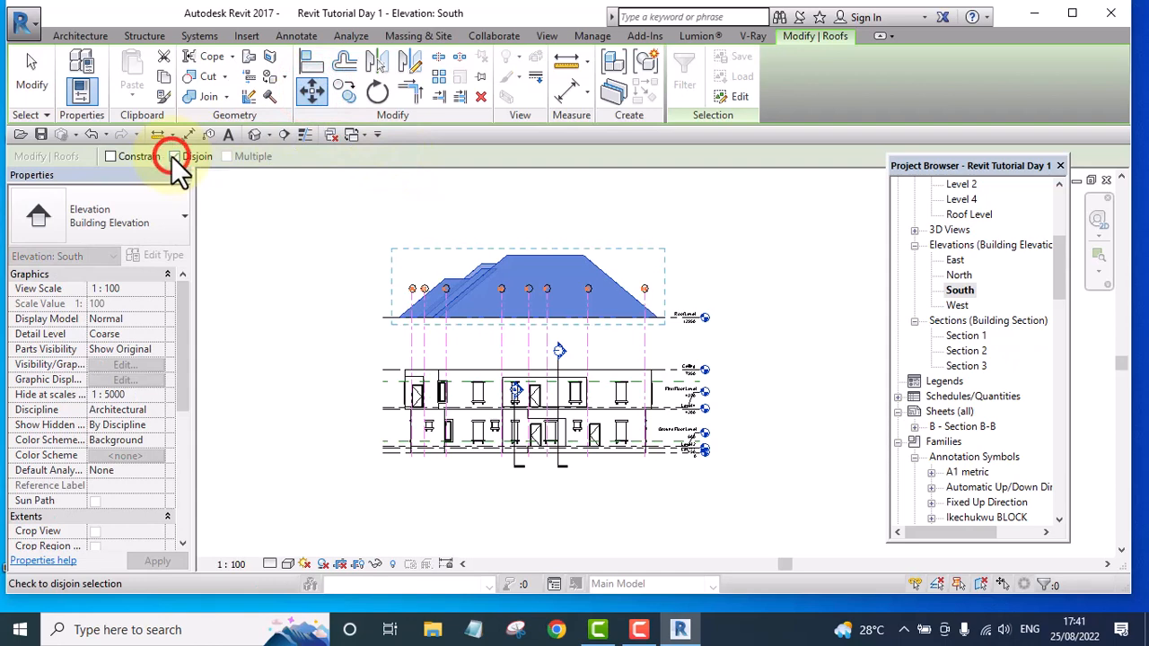
{"action": "scroll", "coordinate": [664, 331], "scroll_direction": "up", "scroll_amount": 2}
{"action": "scroll", "coordinate": [629, 332], "scroll_direction": "up", "scroll_amount": 3}
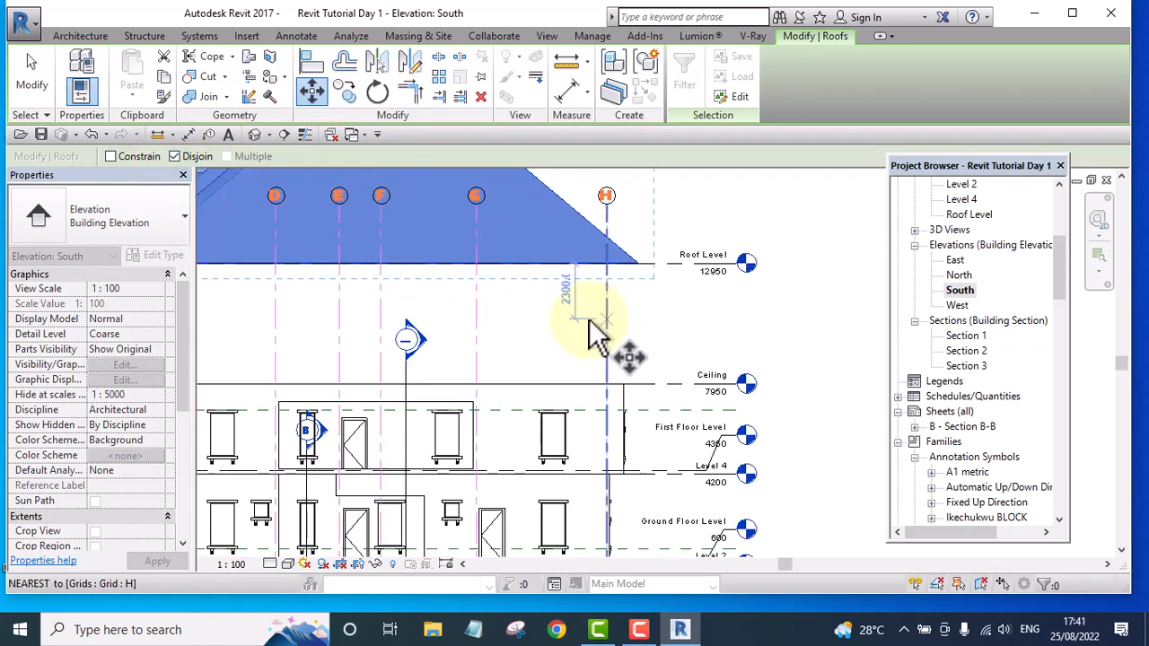
{"action": "left_click", "coordinate": [636, 233]}
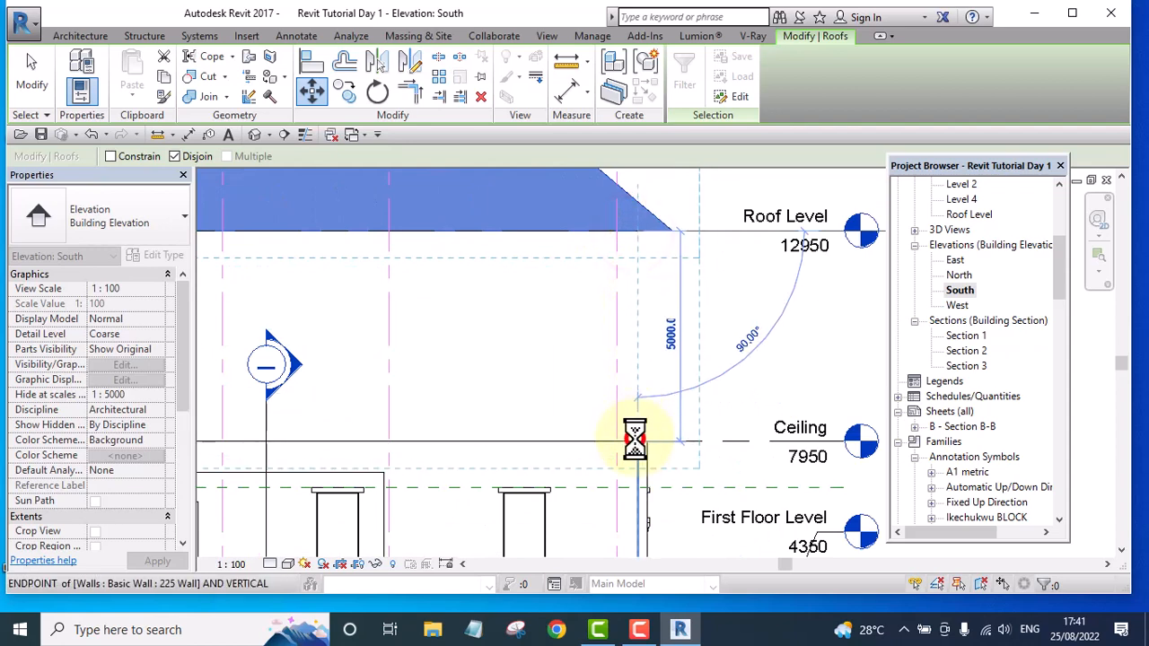
{"action": "scroll", "coordinate": [713, 292], "scroll_direction": "down", "scroll_amount": 5}
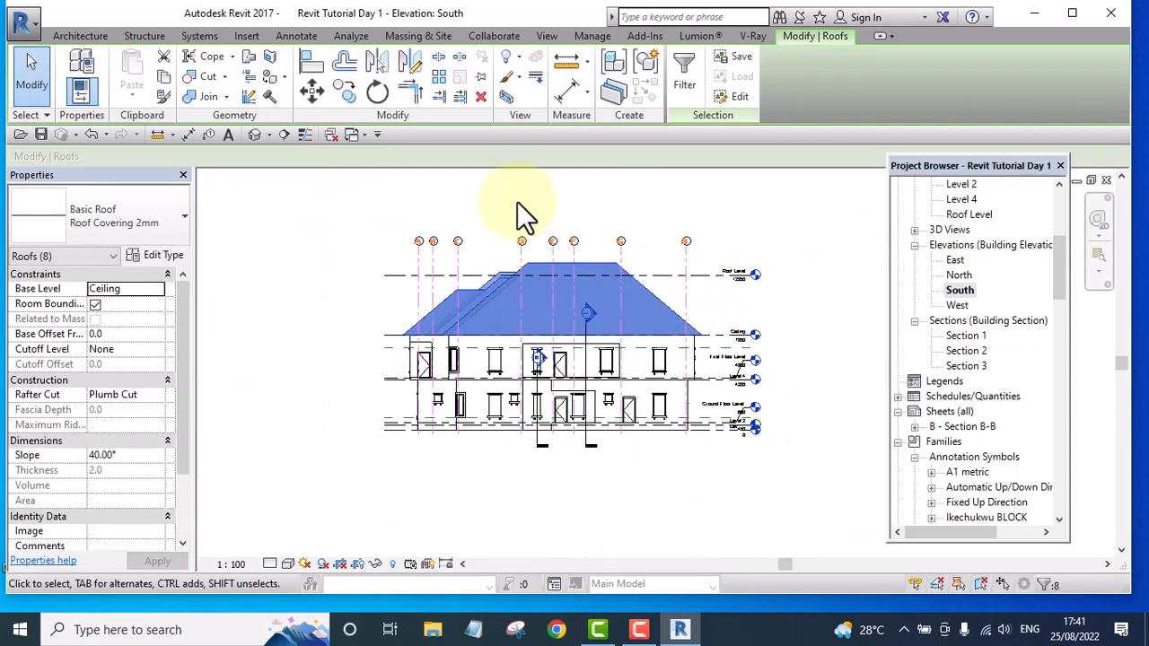
- Inspect the roof on the house from several sides in 3D, examining where the wing's planes meet the main roof
{"action": "left_click", "coordinate": [253, 134]}
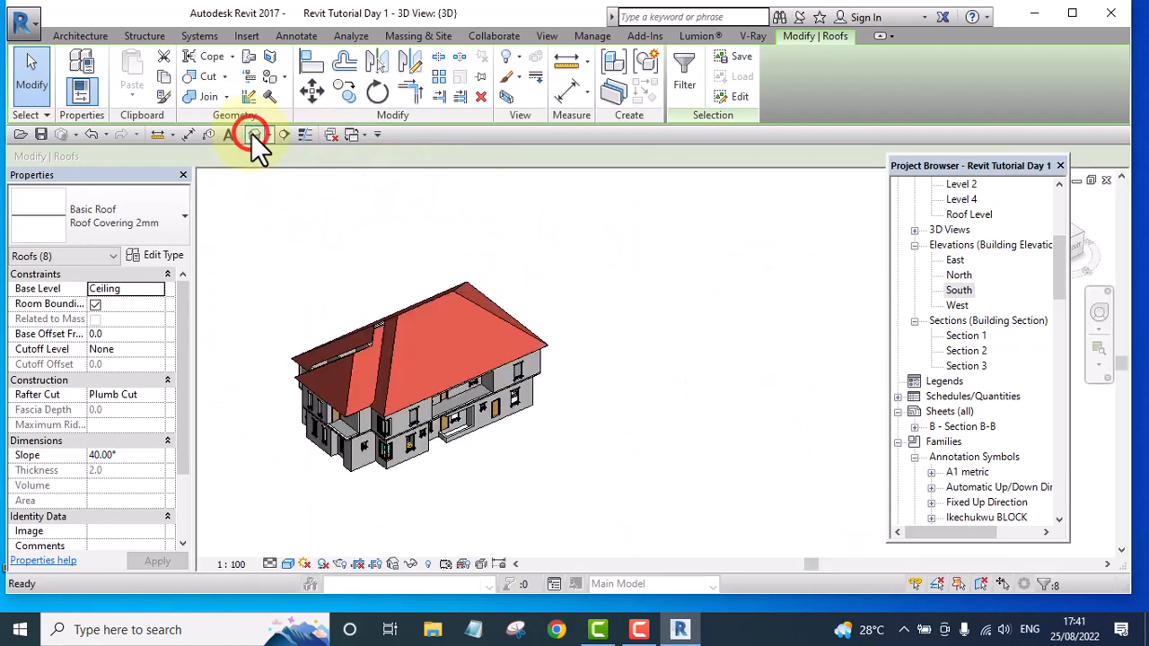
{"action": "middle_click_drag", "start_coordinate": [589, 339], "coordinate": [521, 413], "text": "shift"}
{"action": "scroll", "coordinate": [372, 359], "scroll_direction": "up", "scroll_amount": 4}
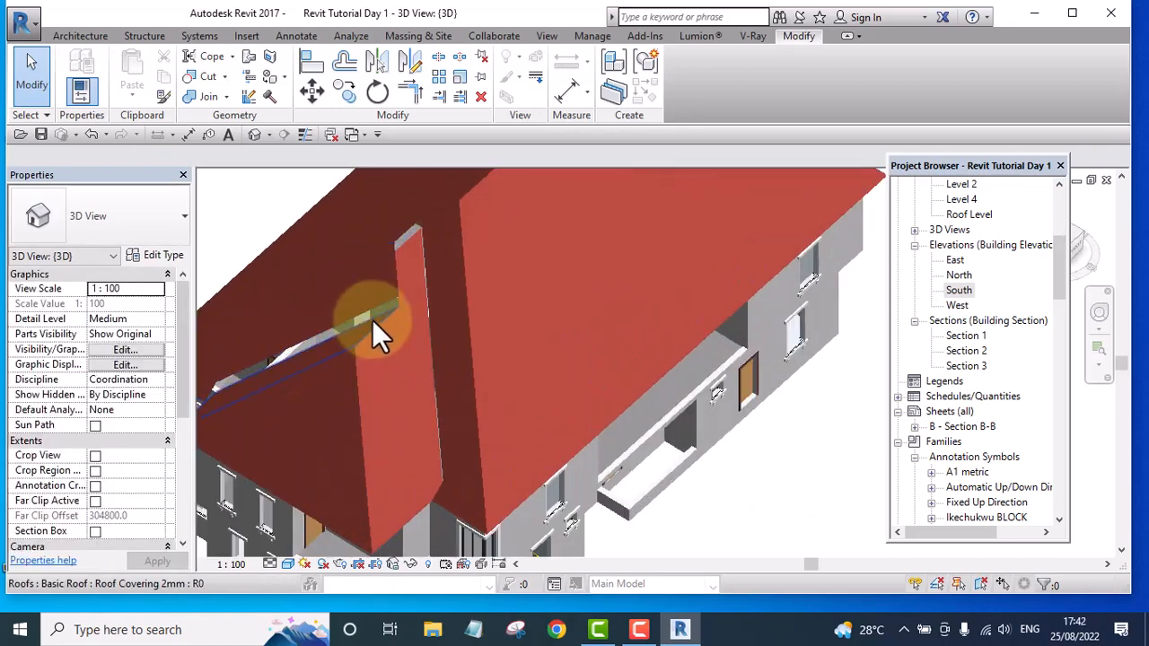
{"action": "middle_click_drag", "start_coordinate": [456, 323], "coordinate": [820, 314], "text": "shift"}
{"action": "scroll", "coordinate": [781, 377], "scroll_direction": "down", "scroll_amount": 3}
{"action": "middle_click_drag", "start_coordinate": [819, 369], "coordinate": [605, 347], "text": "shift"}
{"action": "scroll", "coordinate": [642, 320], "scroll_direction": "up", "scroll_amount": 4}
{"action": "scroll", "coordinate": [597, 364], "scroll_direction": "down", "scroll_amount": 5}
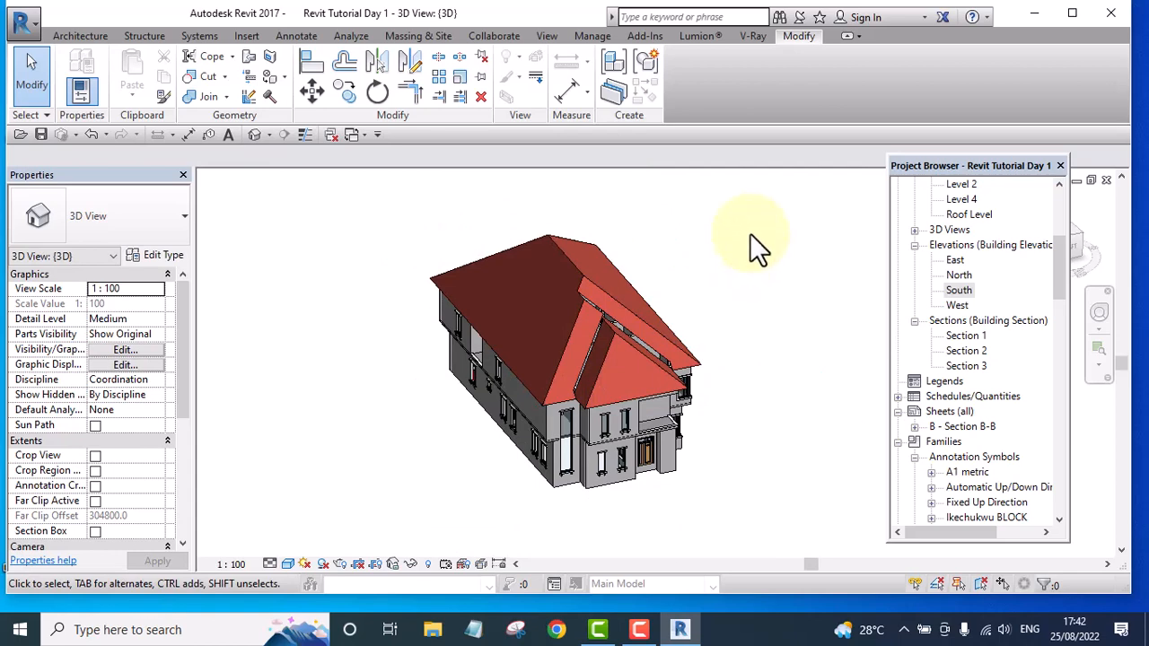
{"action": "middle_click_drag", "start_coordinate": [808, 333], "coordinate": [602, 388], "text": "shift"}
{"action": "scroll", "coordinate": [579, 358], "scroll_direction": "up", "scroll_amount": 4}
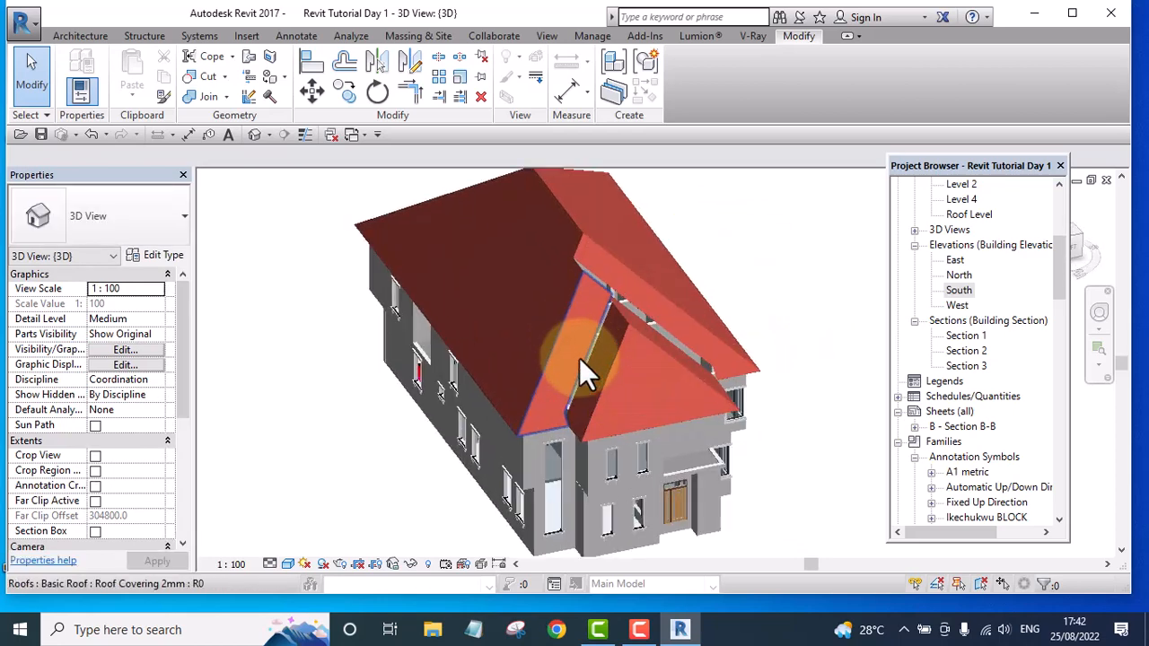
{"action": "scroll", "coordinate": [588, 357], "scroll_direction": "down", "scroll_amount": 4}
{"action": "middle_click_drag", "start_coordinate": [777, 377], "coordinate": [719, 299], "text": "shift"}
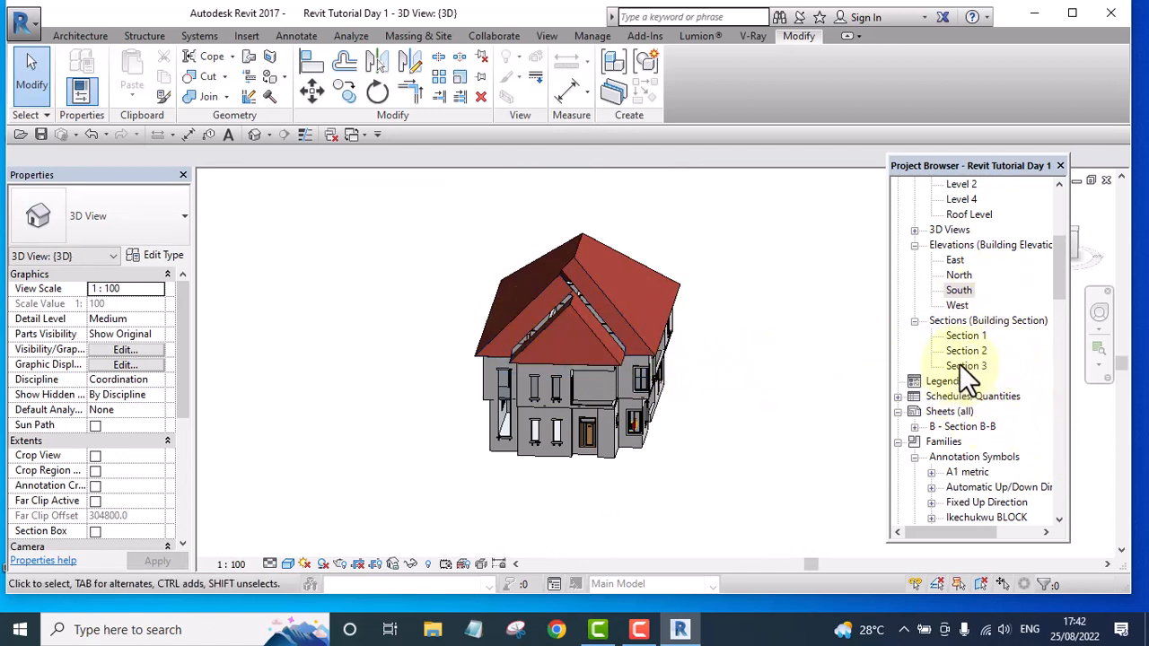
- Open the West elevation and select the wing's front roof plane together with its right-hand slope
{"action": "scroll", "coordinate": [975, 404], "scroll_direction": "down", "scroll_amount": 1}
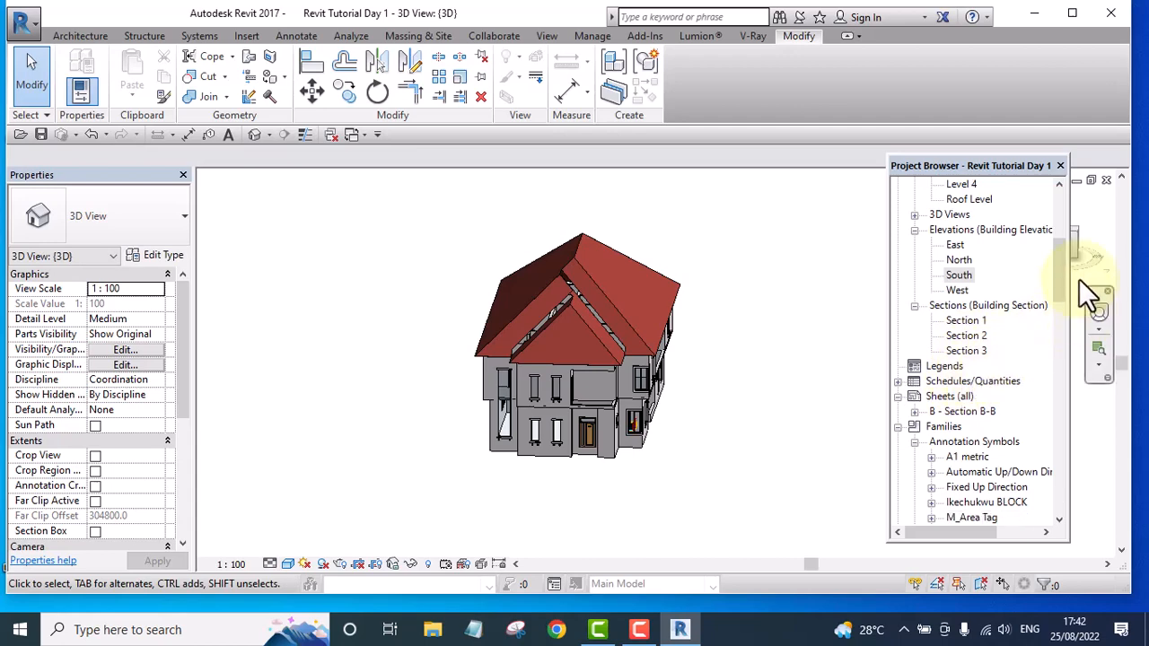
{"action": "mouse_move", "coordinate": [1059, 265]}
{"action": "left_mouse_down"}
{"action": "mouse_move", "coordinate": [1060, 304]}
{"action": "mouse_move", "coordinate": [1060, 260]}
{"action": "left_mouse_up"}
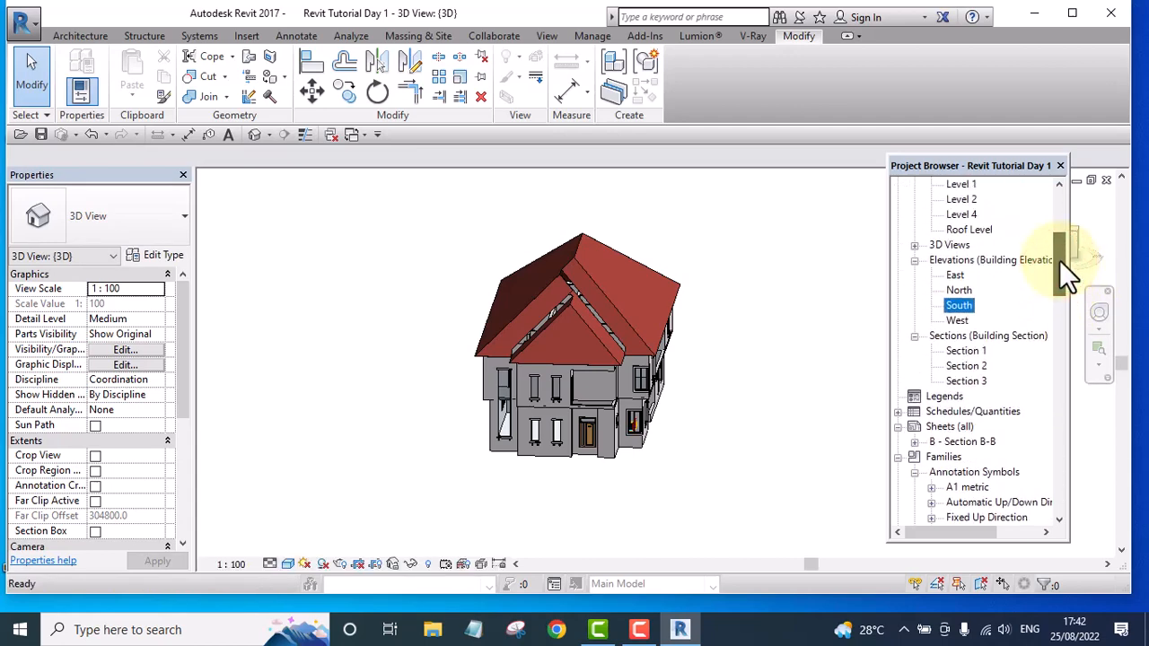
{"action": "left_click", "coordinate": [959, 305]}
{"action": "double_click", "coordinate": [957, 319]}
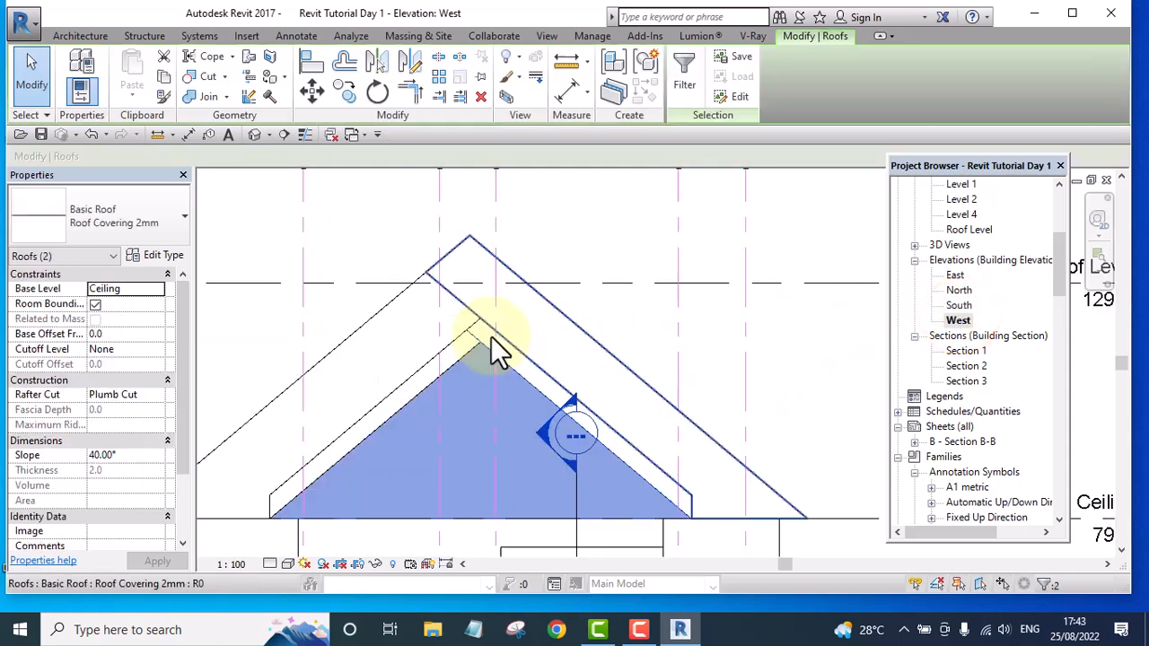
{"action": "scroll", "coordinate": [493, 337], "scroll_direction": "down", "scroll_amount": 2}
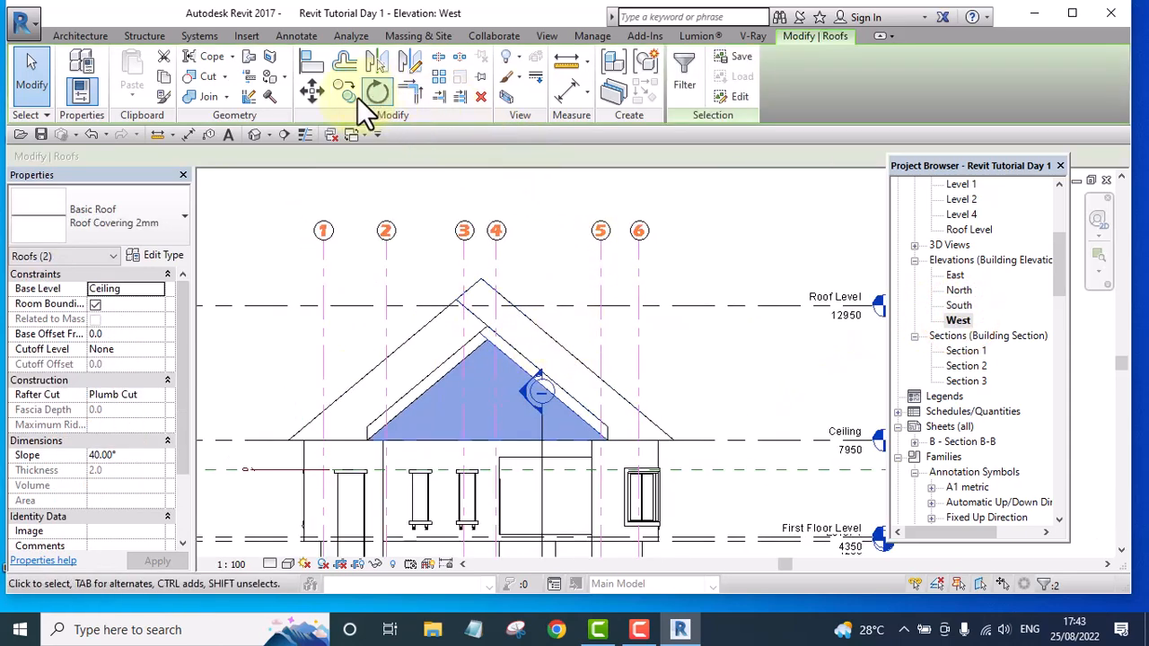
- Turn on Thin Lines so the wing's roof edges can be told apart while preparing to move the planes
{"action": "left_click", "coordinate": [312, 90]}
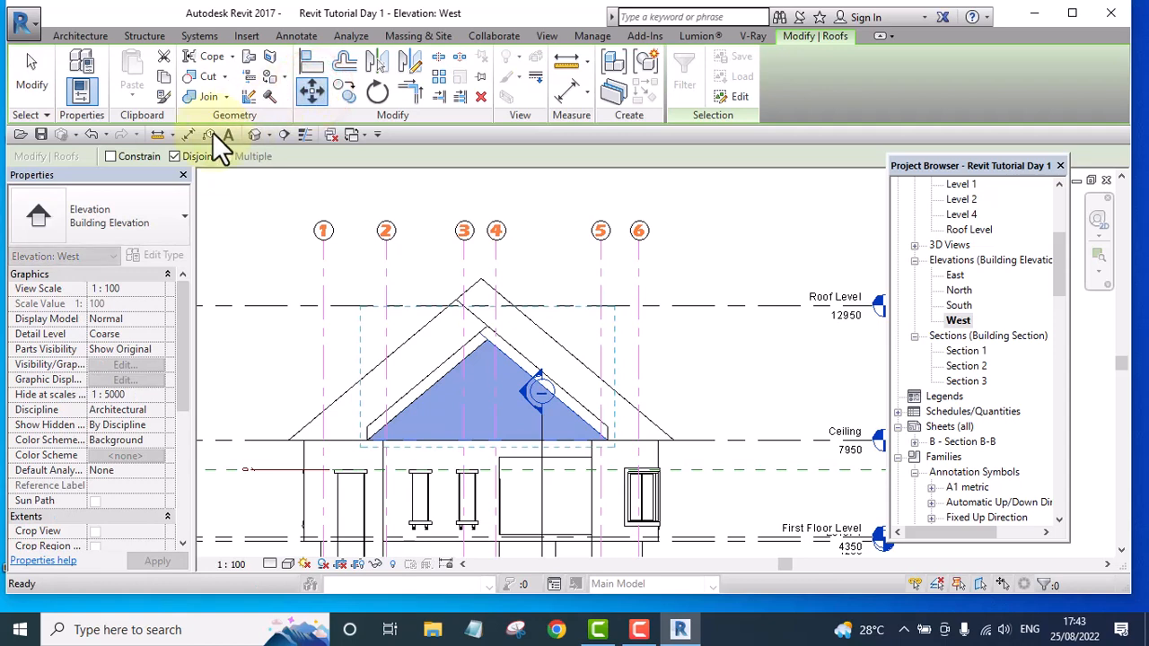
{"action": "scroll", "coordinate": [494, 363], "scroll_direction": "up", "scroll_amount": 6}
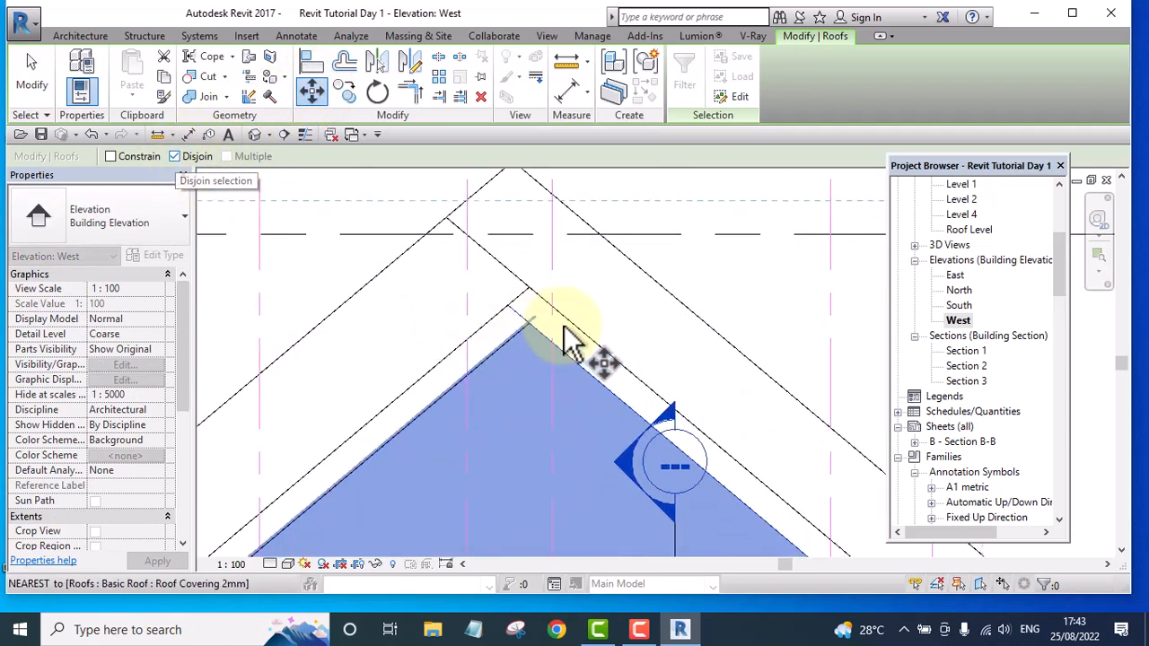
{"action": "middle_click_drag", "start_coordinate": [492, 271], "coordinate": [475, 346]}
{"action": "scroll", "coordinate": [399, 175], "scroll_direction": "up", "scroll_amount": 1}
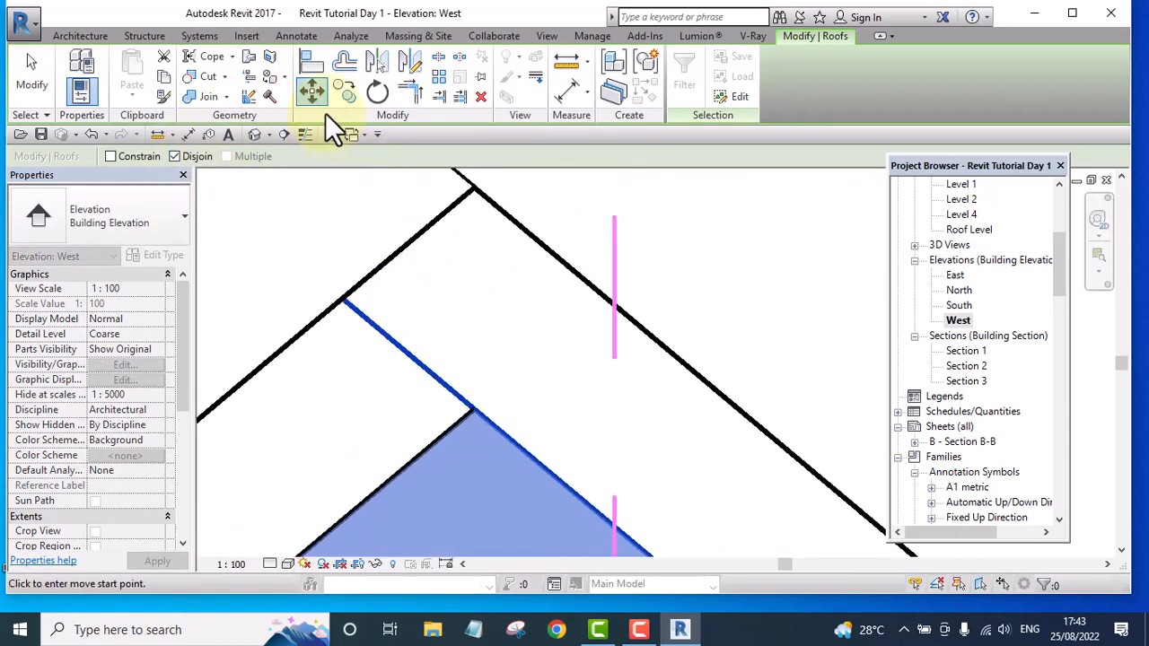
{"action": "left_click", "coordinate": [305, 133]}
{"action": "scroll", "coordinate": [509, 339], "scroll_direction": "down", "scroll_amount": 3}
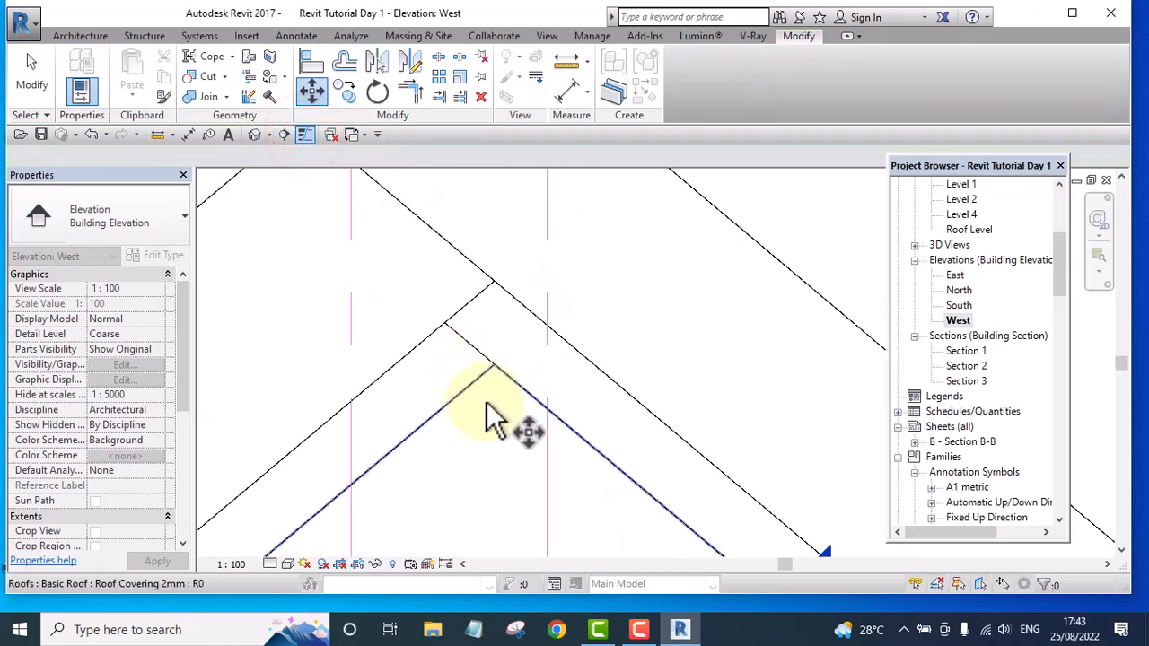
- Move the wing's front and right-hand roof planes 503.5 mm vertically, from their shared apex up to the roof plane endpoint directly above
{"action": "left_click", "coordinate": [500, 435]}
{"action": "scroll", "coordinate": [470, 341], "scroll_direction": "up", "scroll_amount": 3}
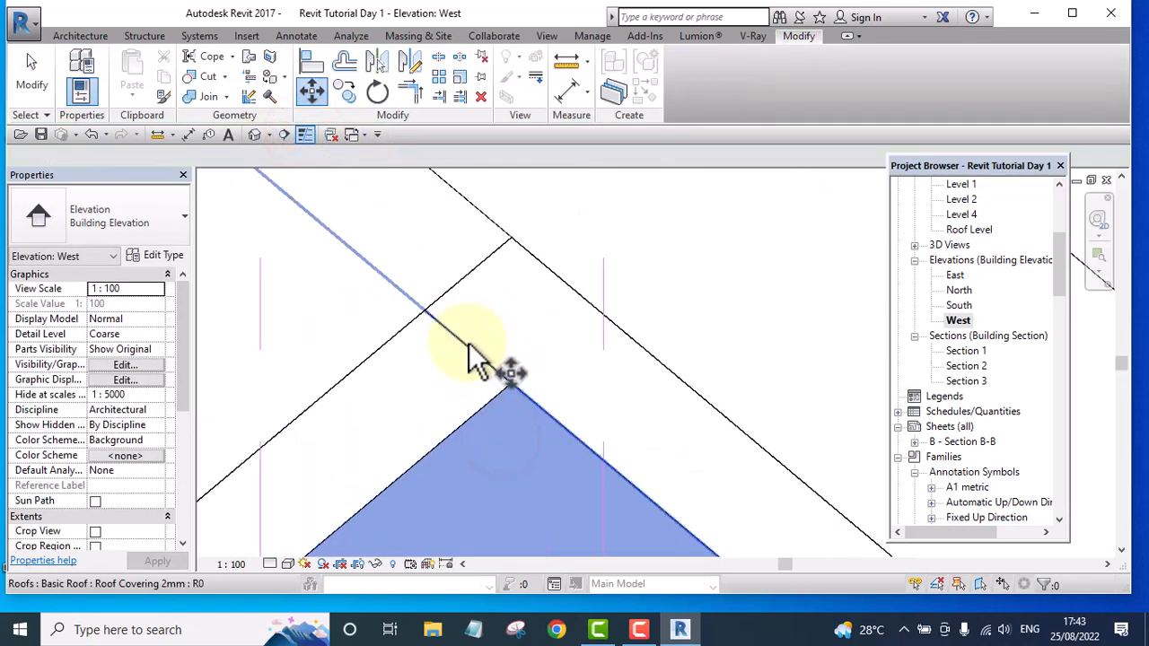
{"action": "scroll", "coordinate": [564, 349], "scroll_direction": "down", "scroll_amount": 3}
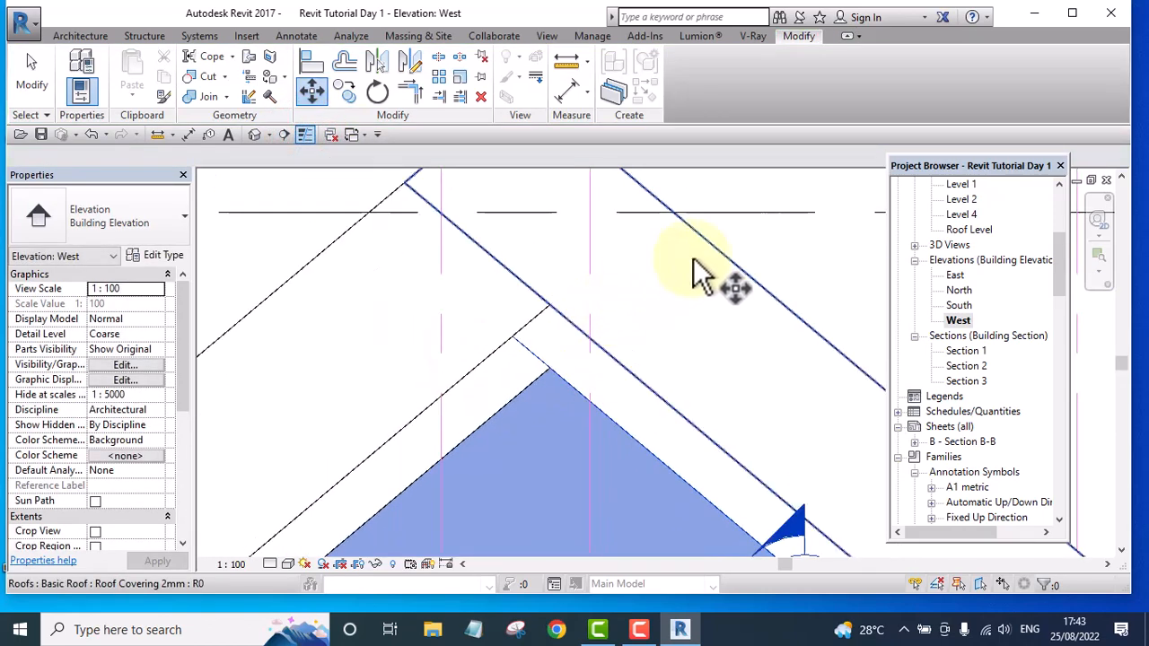
{"action": "right_click", "coordinate": [743, 242]}
{"action": "left_click", "coordinate": [767, 245]}
{"action": "scroll", "coordinate": [513, 371], "scroll_direction": "up", "scroll_amount": 5}
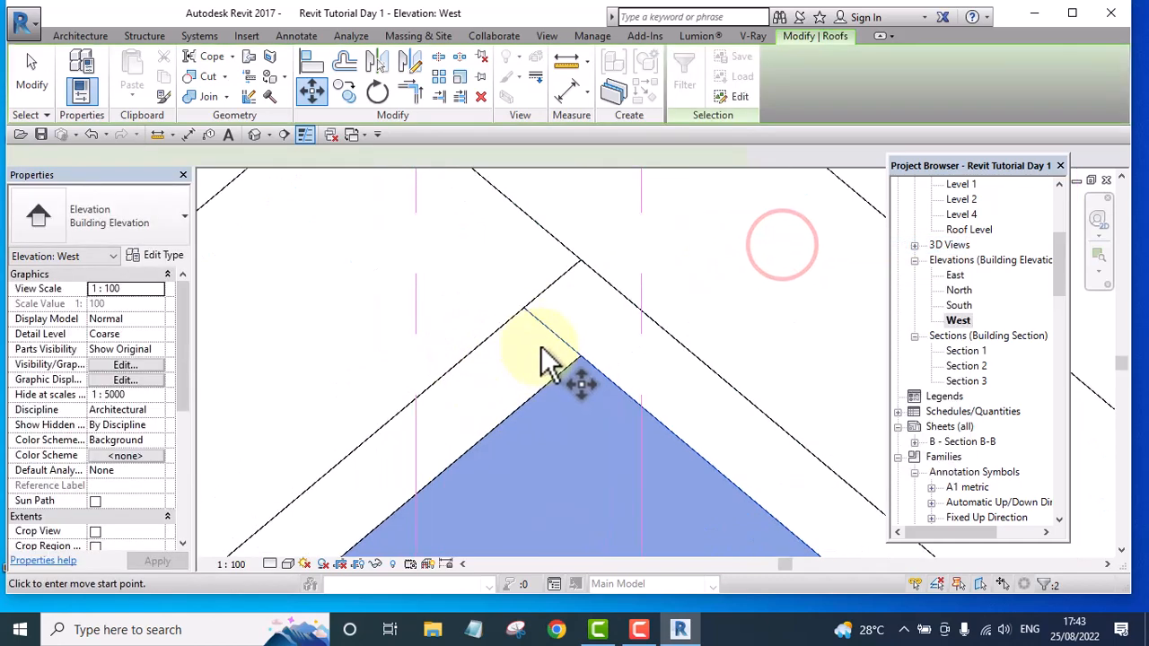
{"action": "scroll", "coordinate": [632, 369], "scroll_direction": "up", "scroll_amount": 4}
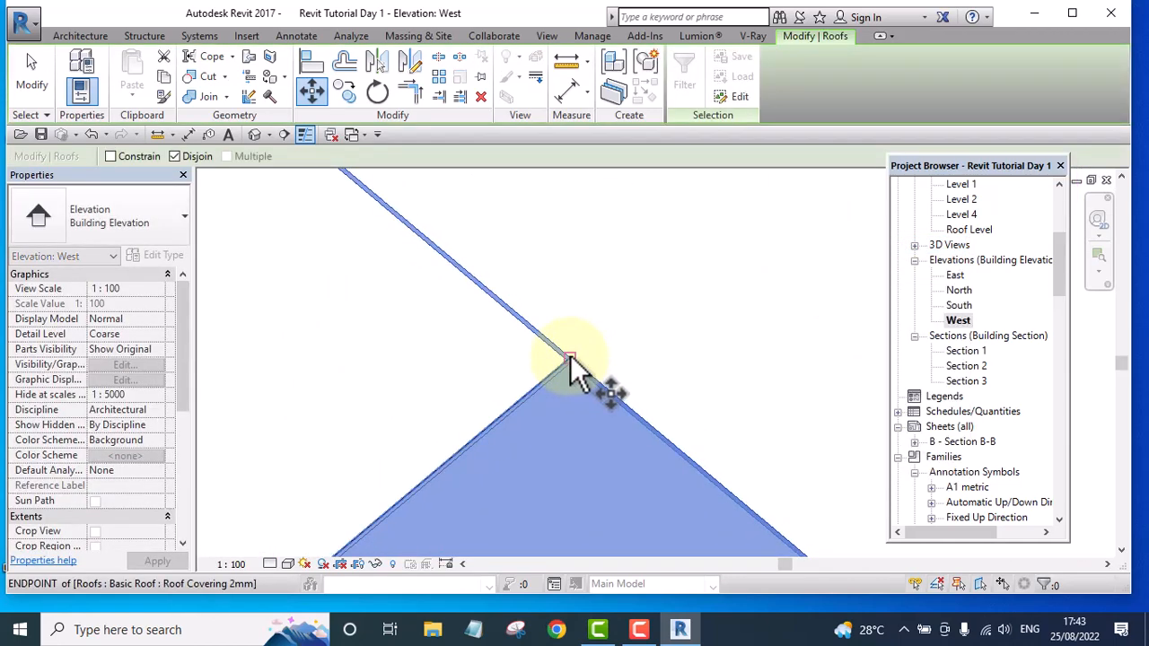
{"action": "scroll", "coordinate": [573, 372], "scroll_direction": "up", "scroll_amount": 2}
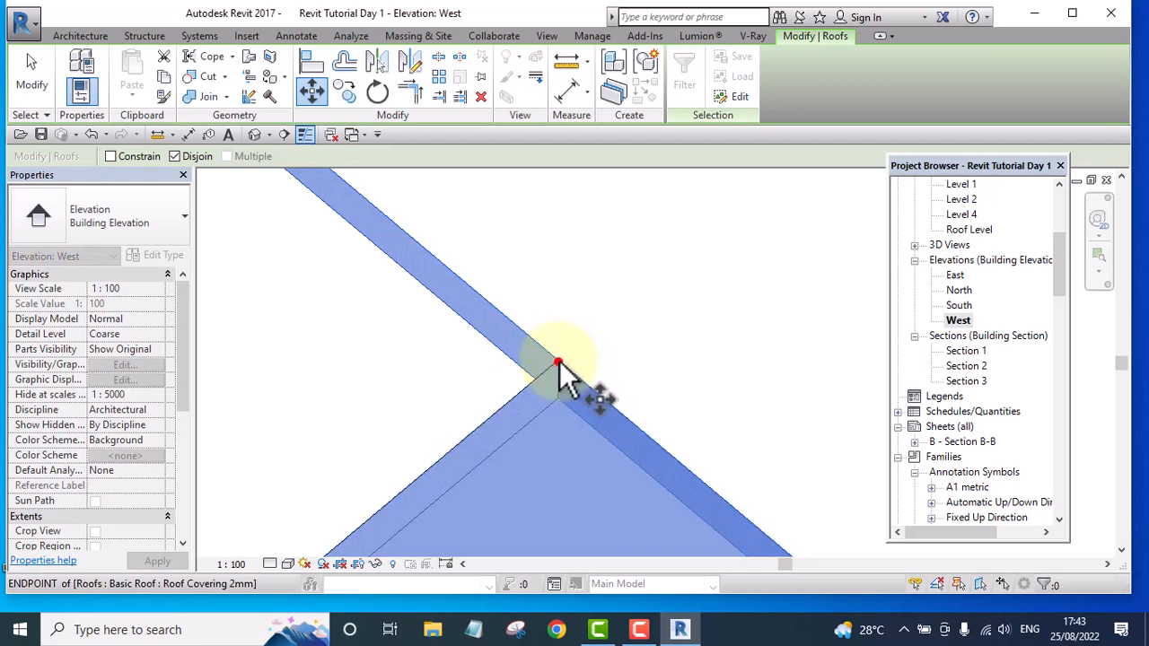
{"action": "scroll", "coordinate": [546, 459], "scroll_direction": "down", "scroll_amount": 4}
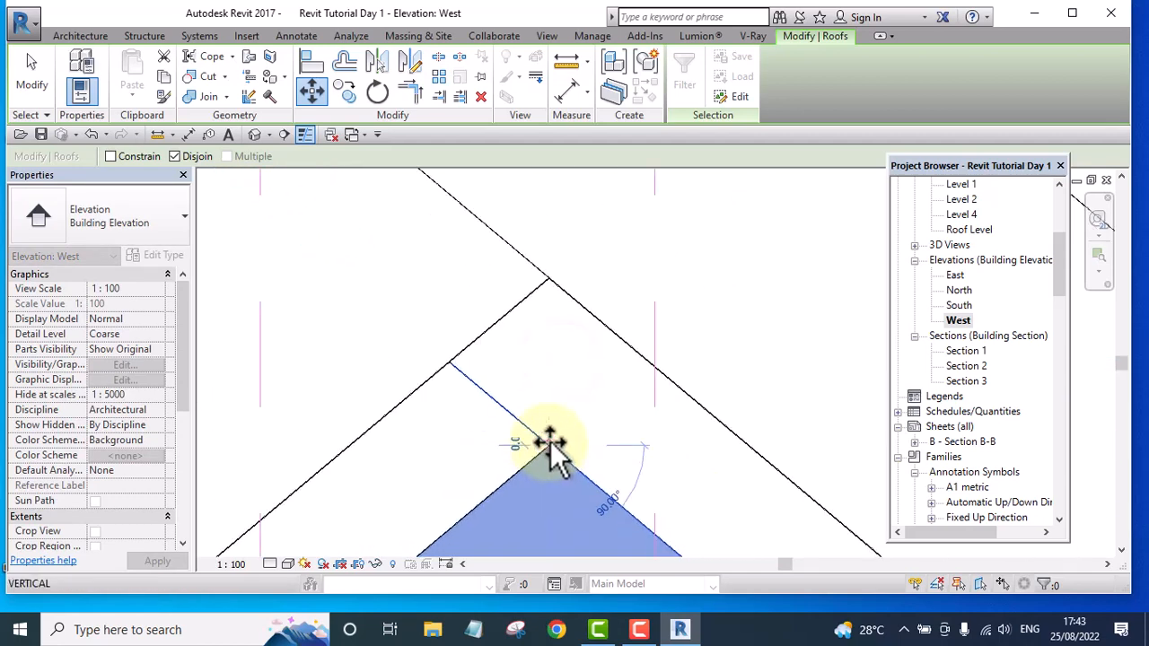
{"action": "scroll", "coordinate": [546, 269], "scroll_direction": "up", "scroll_amount": 7}
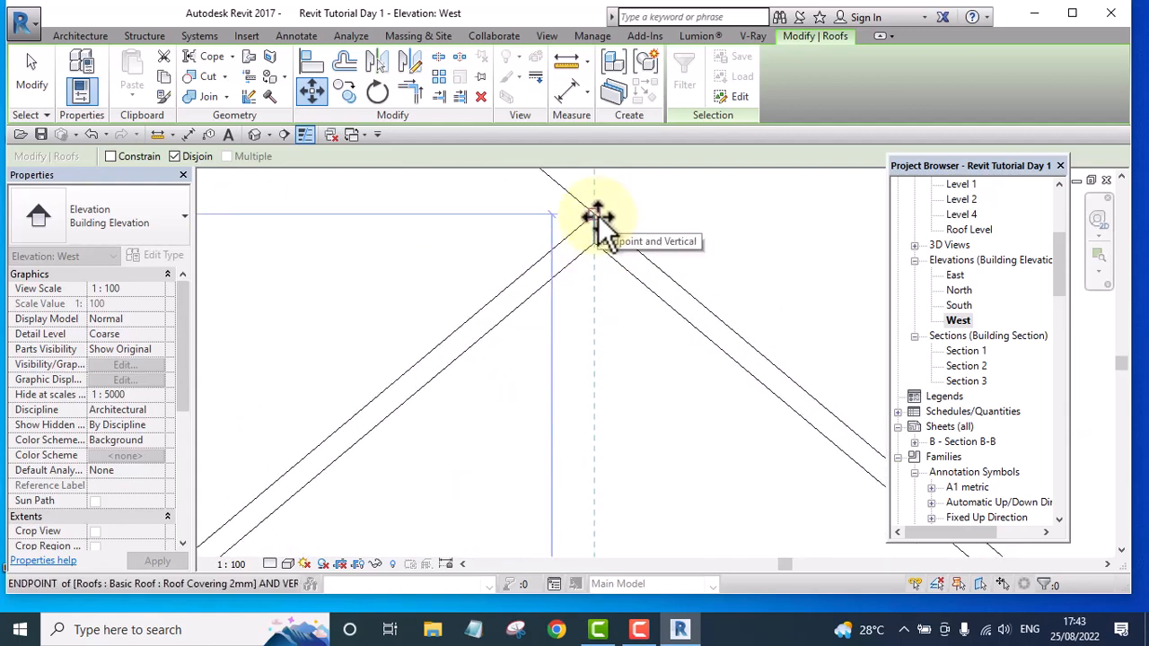
{"action": "scroll", "coordinate": [667, 297], "scroll_direction": "down", "scroll_amount": 5}
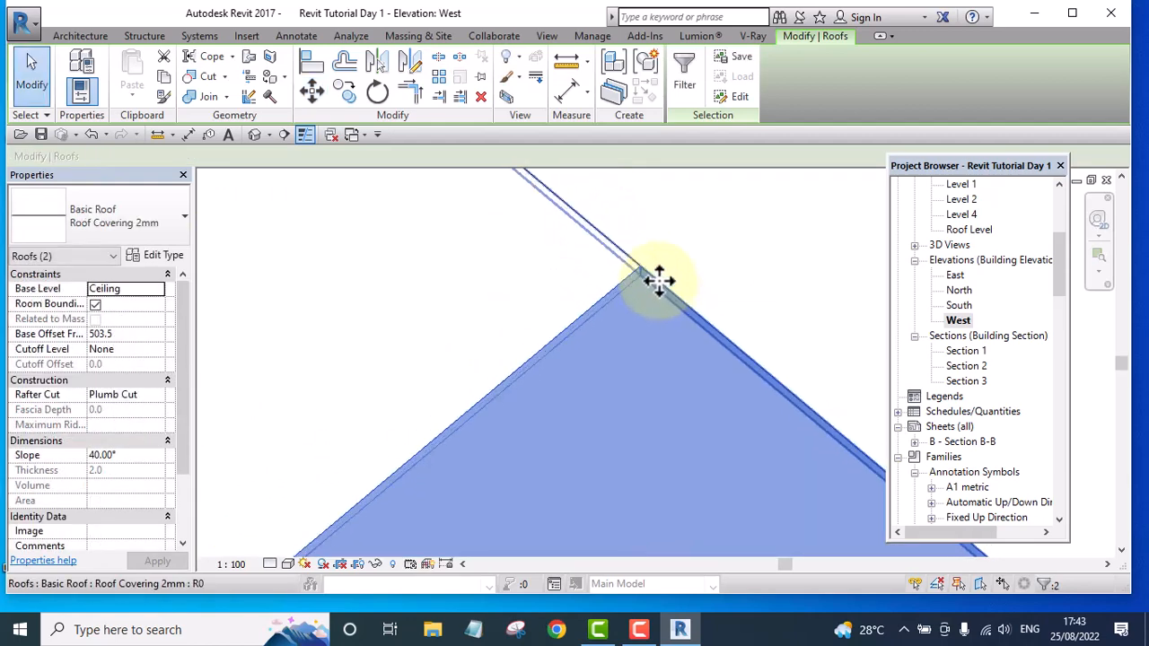
- Move the wing's left-hand roof plane 503.5 mm vertically, from its lower eave endpoint up to the raised front plane's eave corner
{"action": "scroll", "coordinate": [556, 314], "scroll_direction": "down", "scroll_amount": 5}
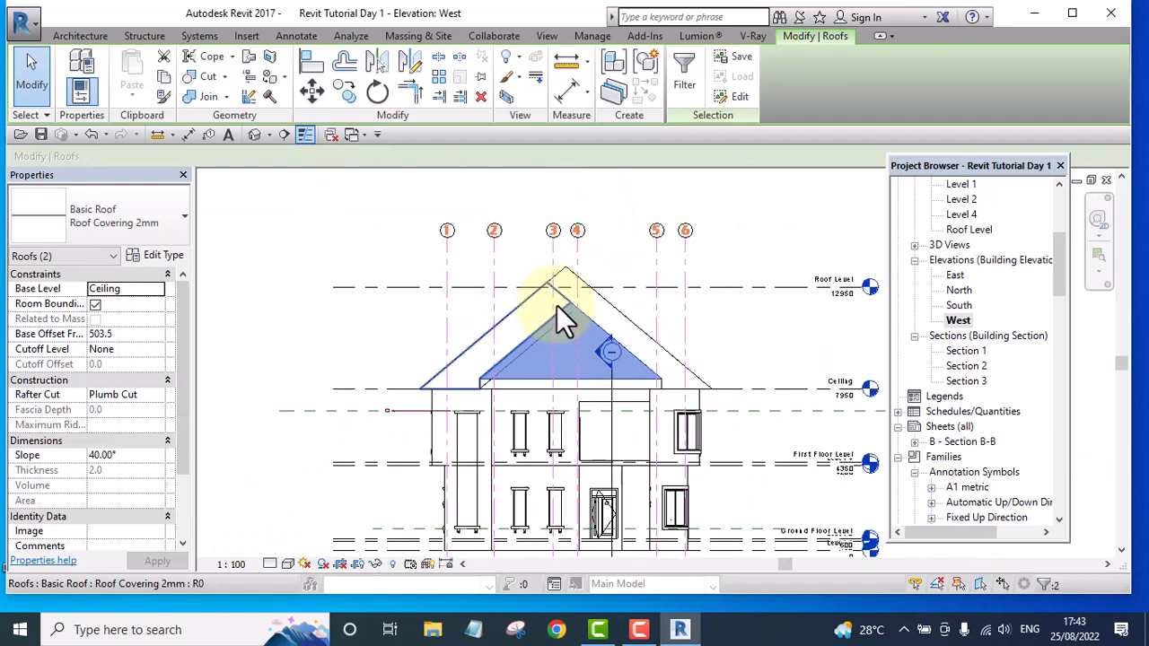
{"action": "scroll", "coordinate": [480, 400], "scroll_direction": "up", "scroll_amount": 5}
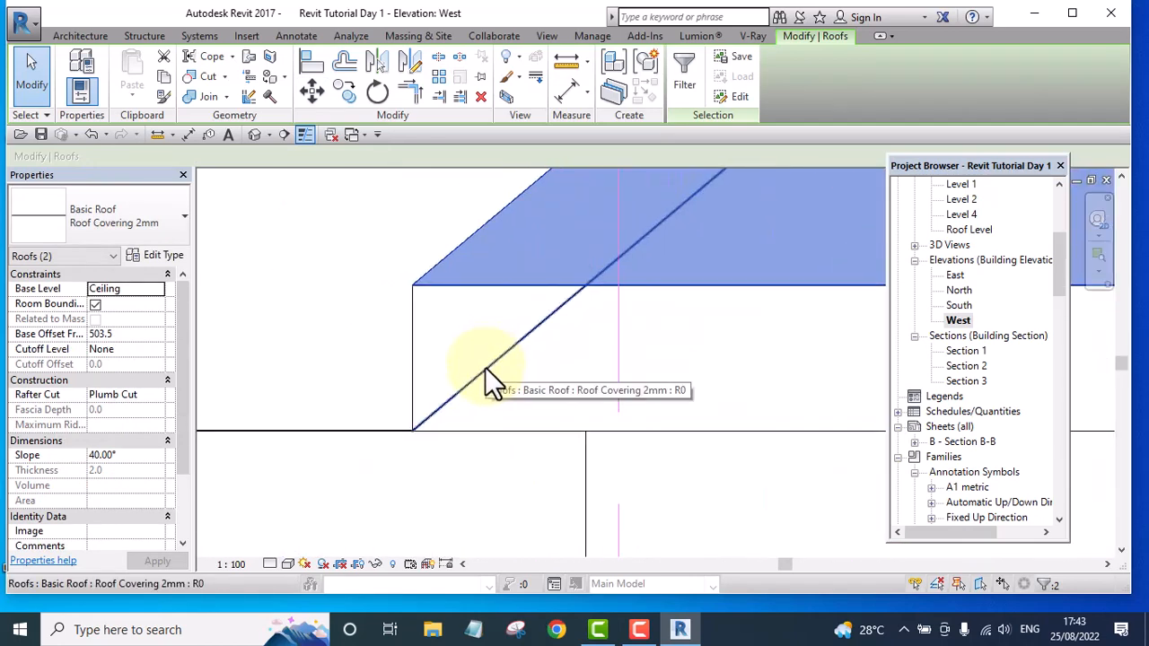
{"action": "left_click", "coordinate": [485, 367]}
{"action": "scroll", "coordinate": [400, 468], "scroll_direction": "down", "scroll_amount": 3}
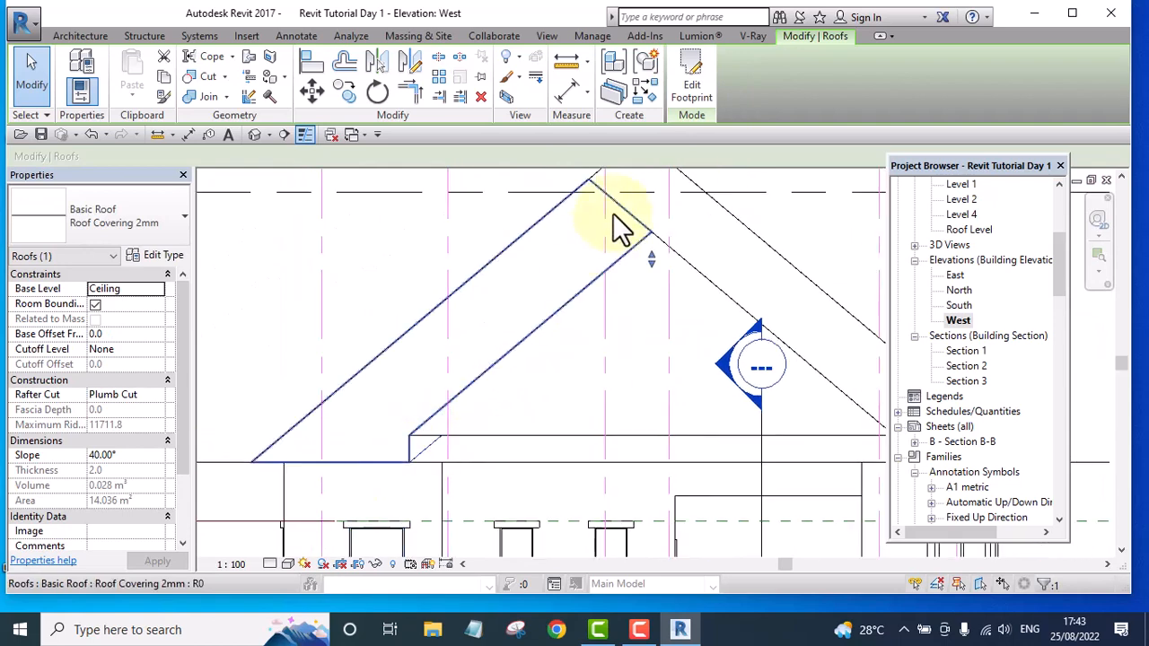
{"action": "left_click", "coordinate": [312, 89]}
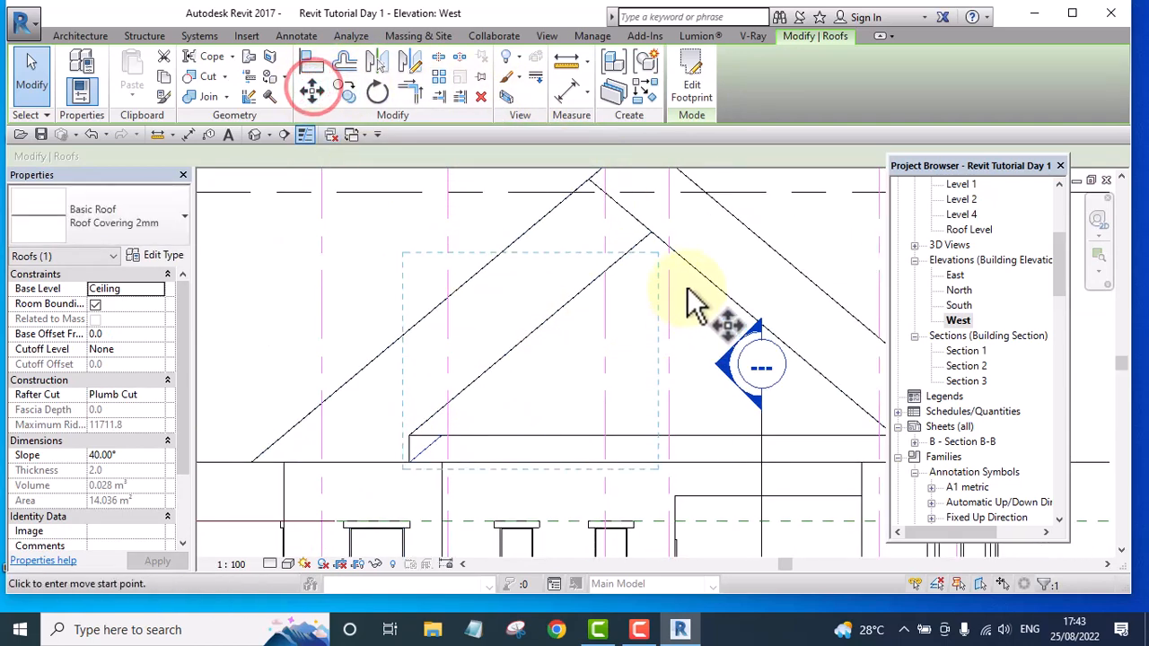
{"action": "middle_click_drag", "start_coordinate": [685, 288], "coordinate": [674, 257]}
{"action": "scroll", "coordinate": [594, 431], "scroll_direction": "up", "scroll_amount": 2}
{"action": "scroll", "coordinate": [581, 429], "scroll_direction": "up", "scroll_amount": 2}
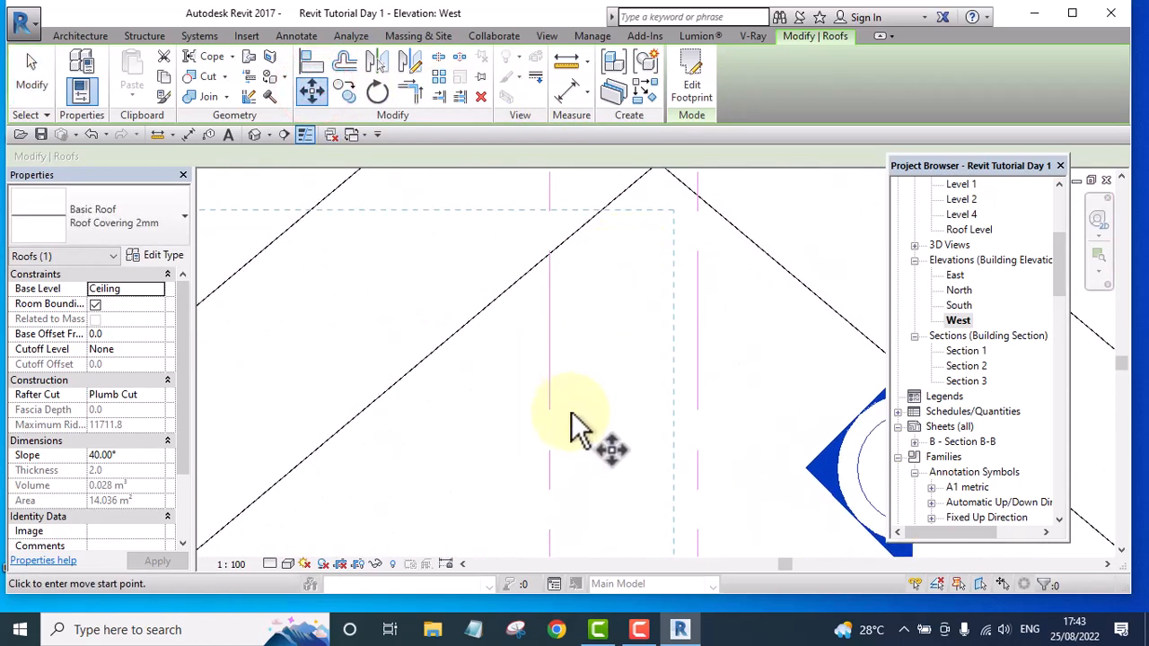
{"action": "scroll", "coordinate": [579, 402], "scroll_direction": "down", "scroll_amount": 3}
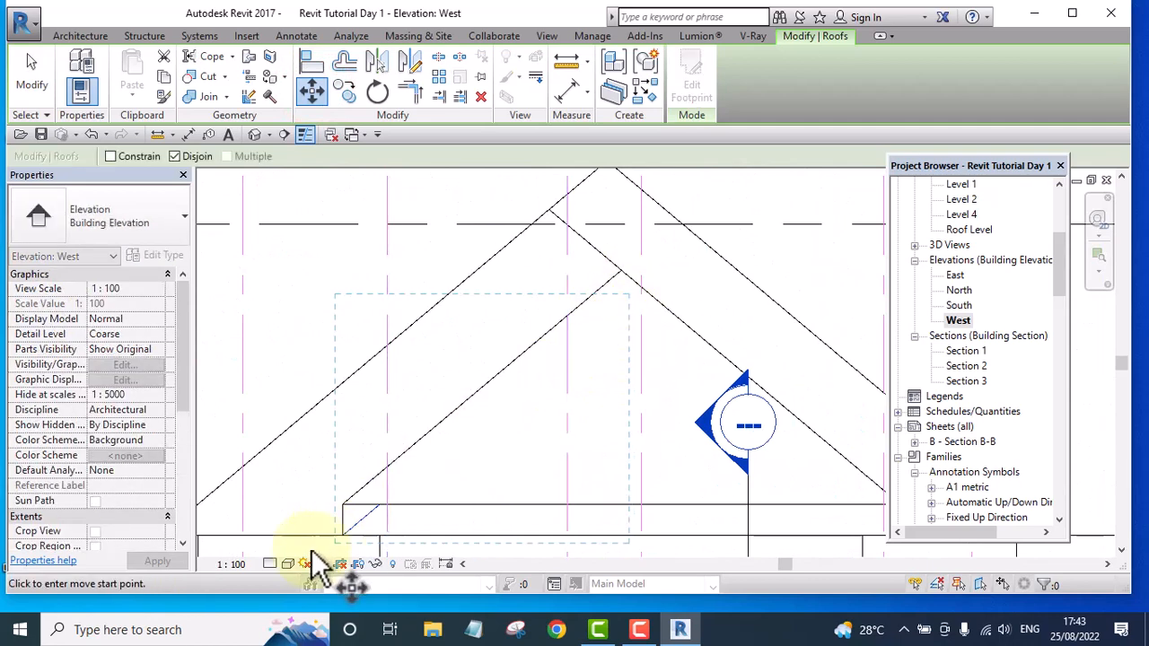
{"action": "scroll", "coordinate": [333, 547], "scroll_direction": "up", "scroll_amount": 4}
{"action": "scroll", "coordinate": [368, 530], "scroll_direction": "up", "scroll_amount": 5}
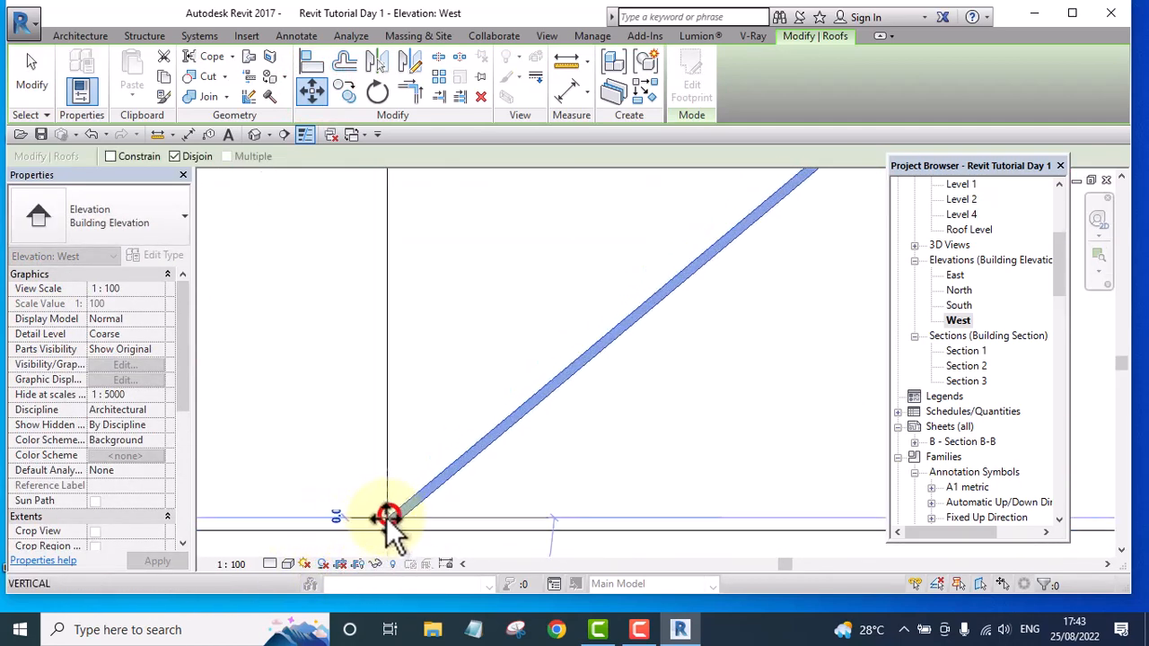
{"action": "left_click", "coordinate": [387, 517]}
{"action": "scroll", "coordinate": [377, 534], "scroll_direction": "down", "scroll_amount": 4}
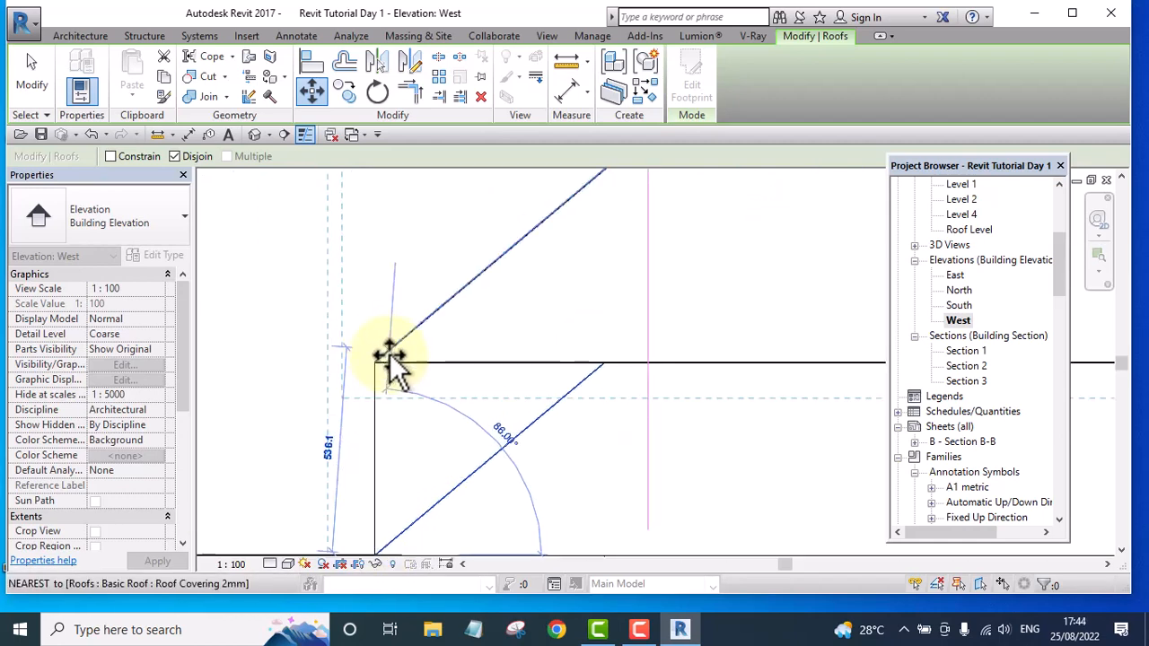
{"action": "scroll", "coordinate": [377, 359], "scroll_direction": "up", "scroll_amount": 4}
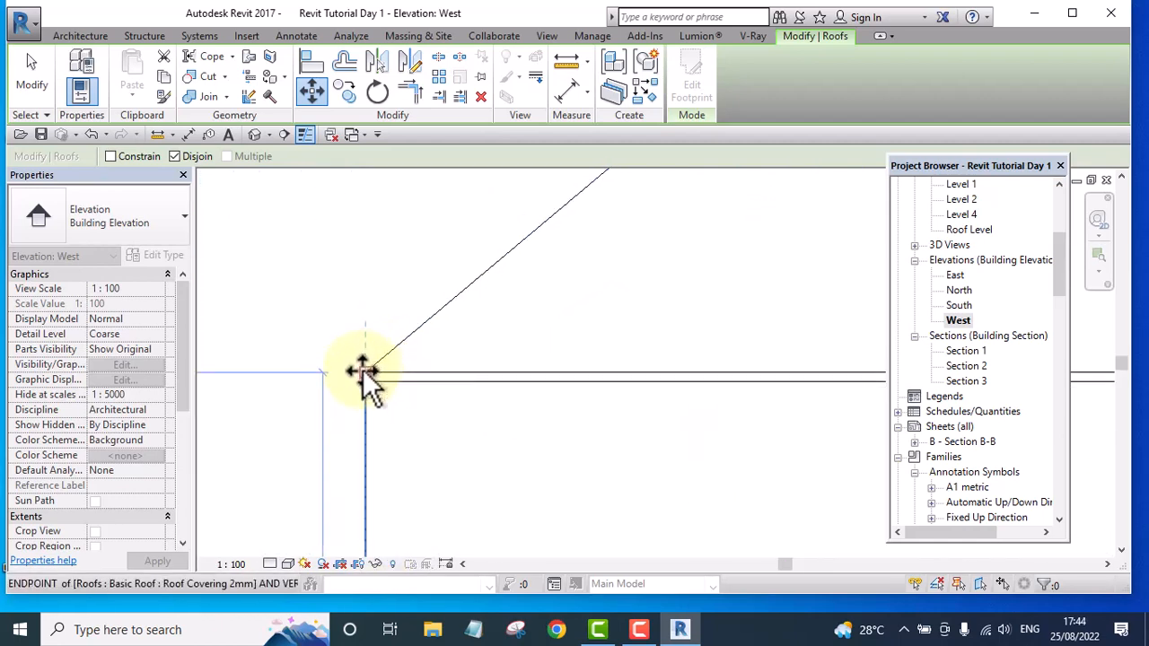
{"action": "left_click", "coordinate": [362, 369]}
{"action": "scroll", "coordinate": [371, 434], "scroll_direction": "down", "scroll_amount": 2}
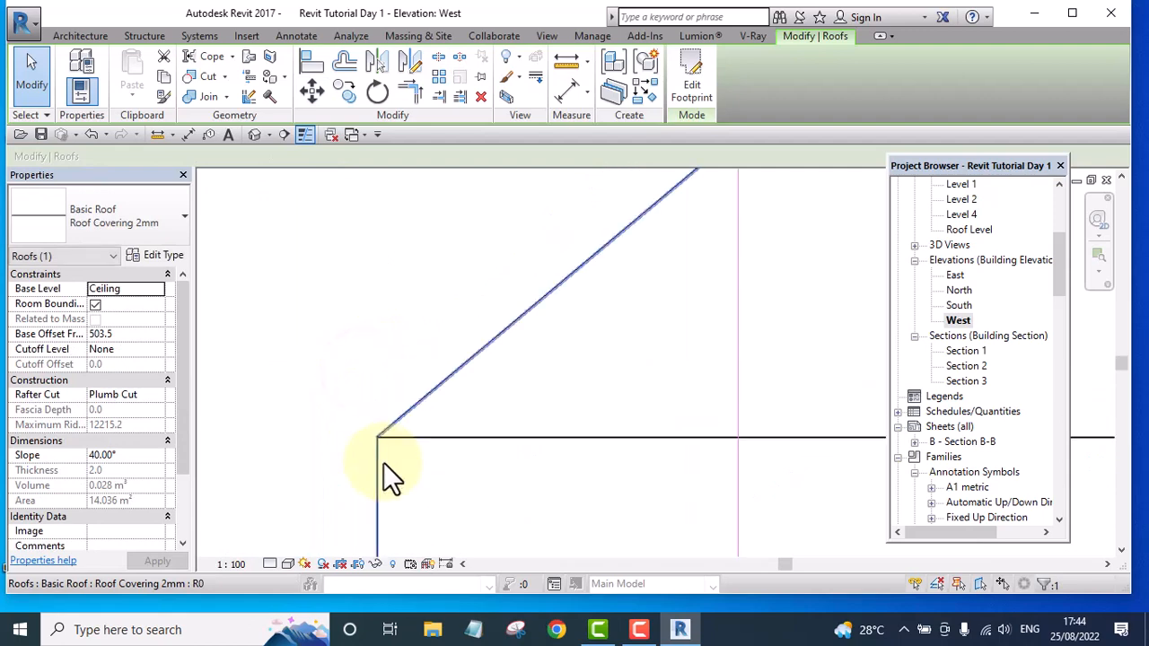
{"action": "scroll", "coordinate": [384, 462], "scroll_direction": "down", "scroll_amount": 5}
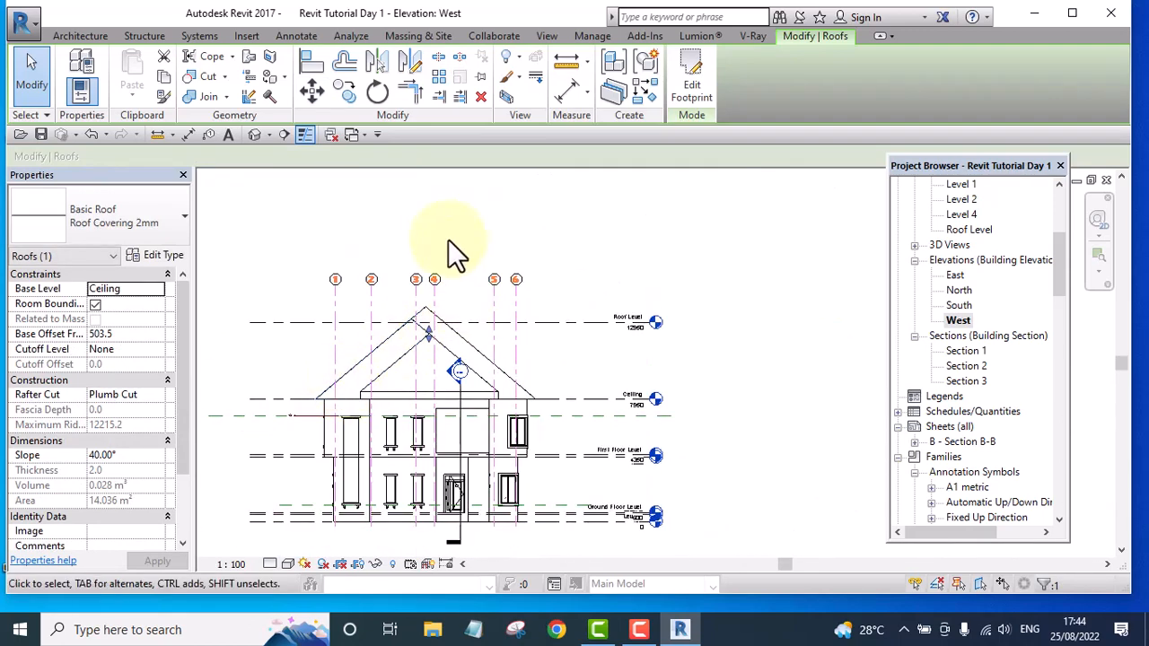
- Open the default 3D view and examine from several sides how the wing's raised roof planes meet each other and the main roof
{"action": "left_click", "coordinate": [467, 206]}
{"action": "left_click", "coordinate": [255, 135]}
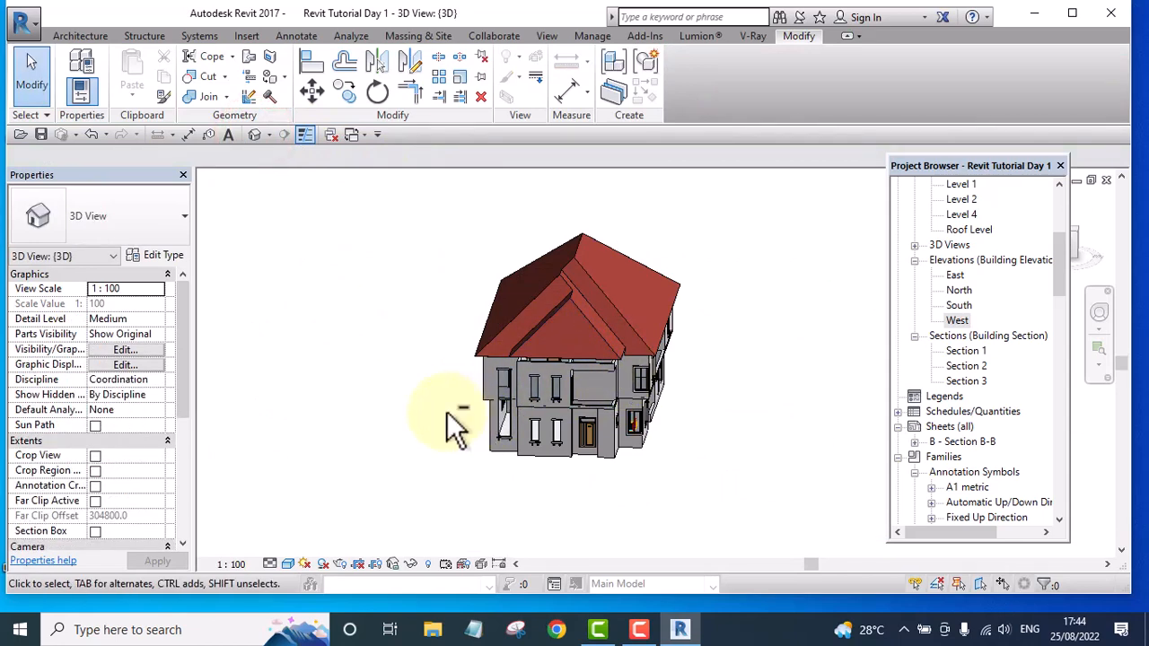
{"action": "middle_click_drag", "start_coordinate": [447, 411], "coordinate": [650, 462], "text": "shift"}
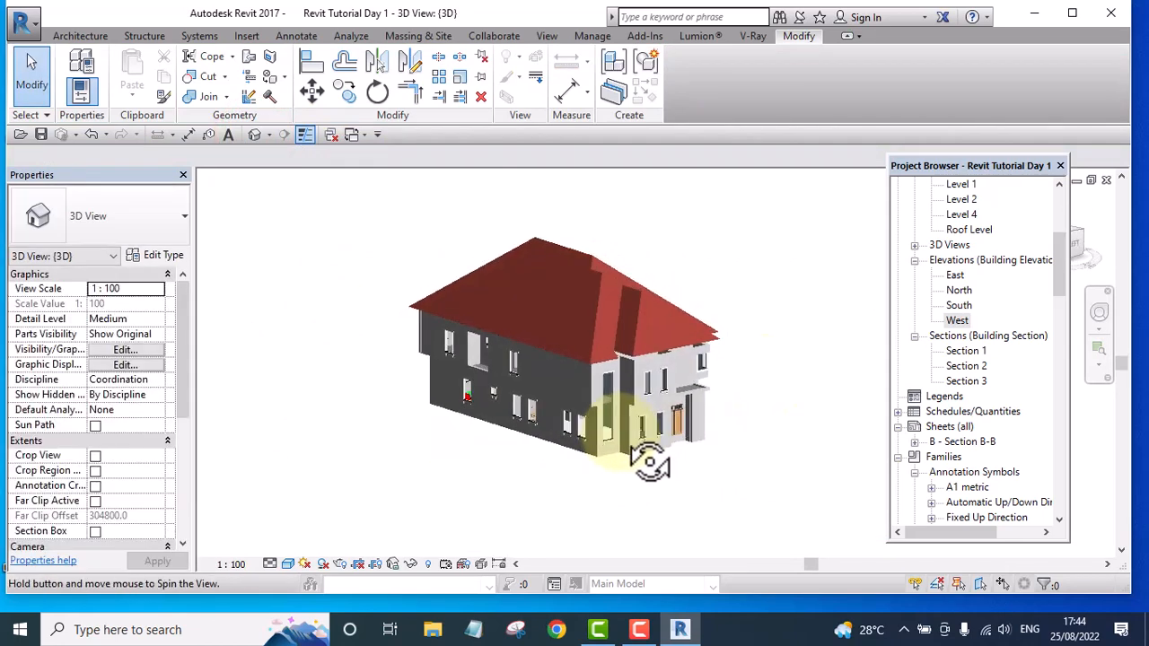
{"action": "scroll", "coordinate": [620, 332], "scroll_direction": "up", "scroll_amount": 6}
{"action": "scroll", "coordinate": [629, 377], "scroll_direction": "down", "scroll_amount": 4}
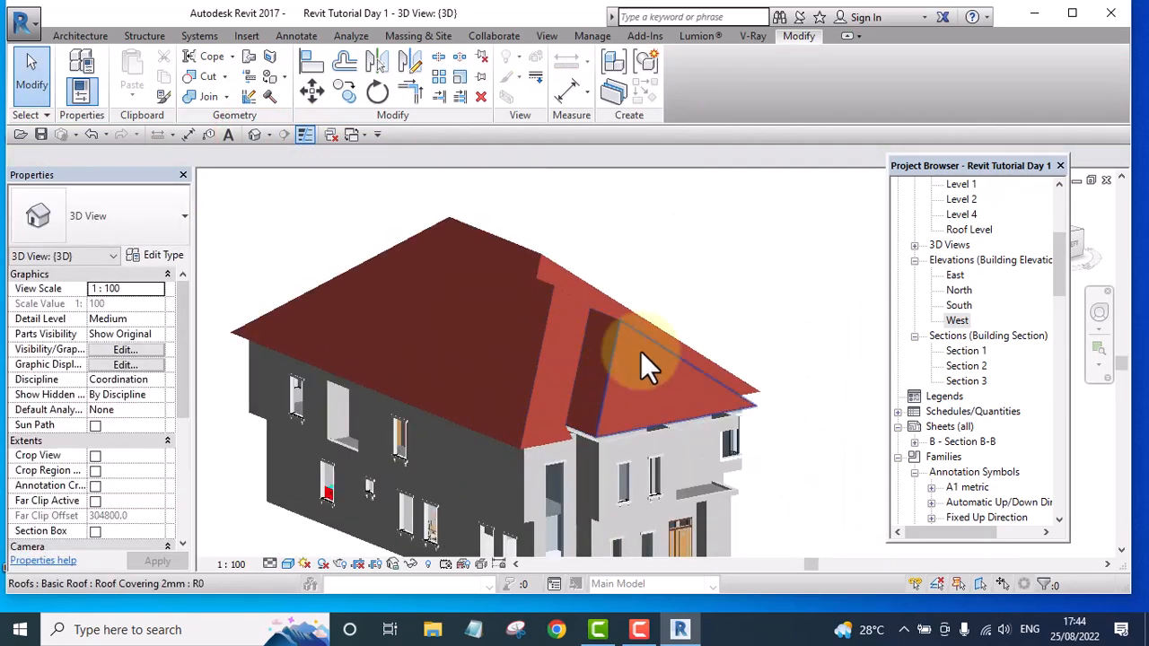
{"action": "middle_click_drag", "start_coordinate": [643, 355], "coordinate": [552, 467], "text": "shift"}
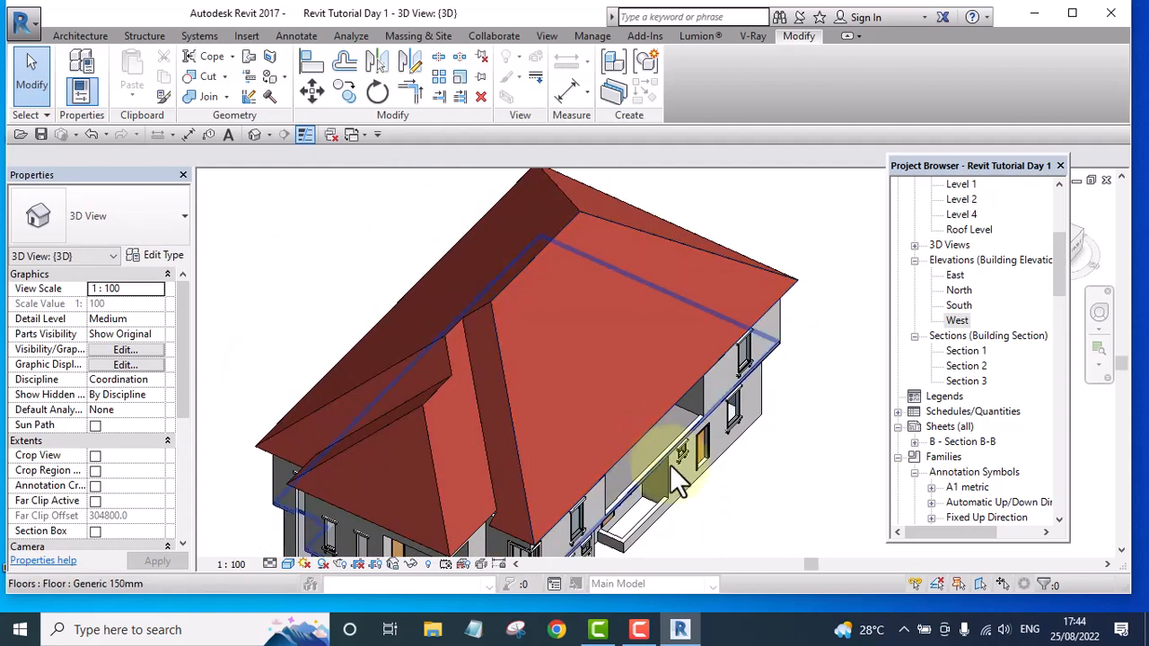
{"action": "scroll", "coordinate": [655, 475], "scroll_direction": "down", "scroll_amount": 4}
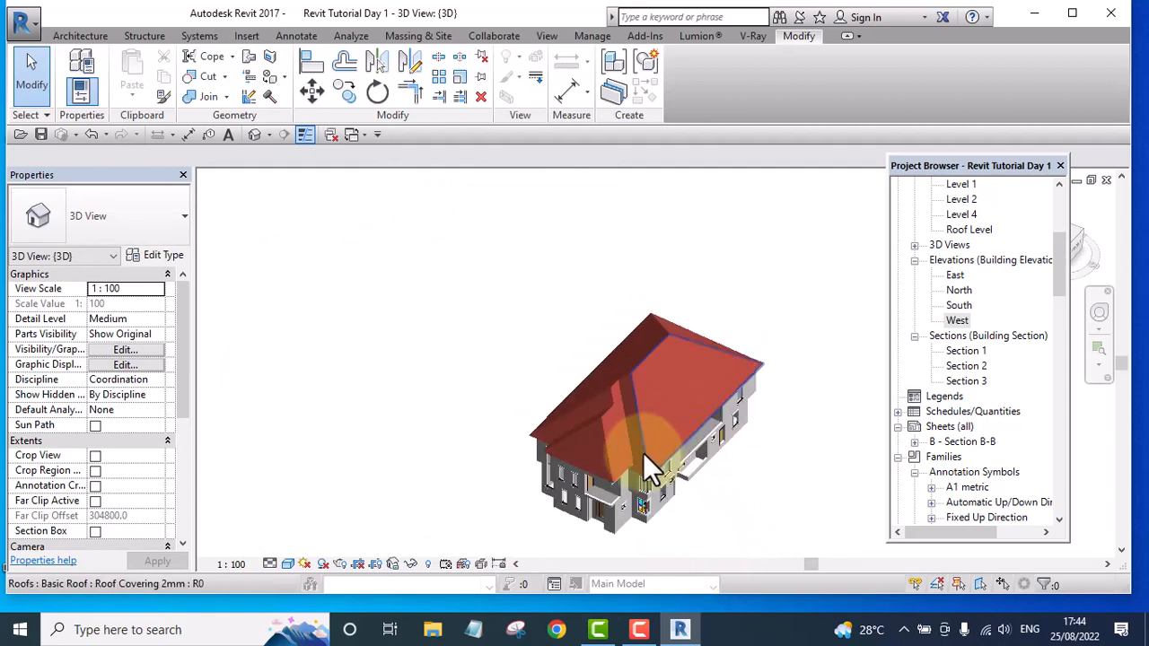
{"action": "middle_click_drag", "start_coordinate": [655, 474], "coordinate": [805, 382], "text": "shift"}
{"action": "scroll", "coordinate": [710, 397], "scroll_direction": "up", "scroll_amount": 5}
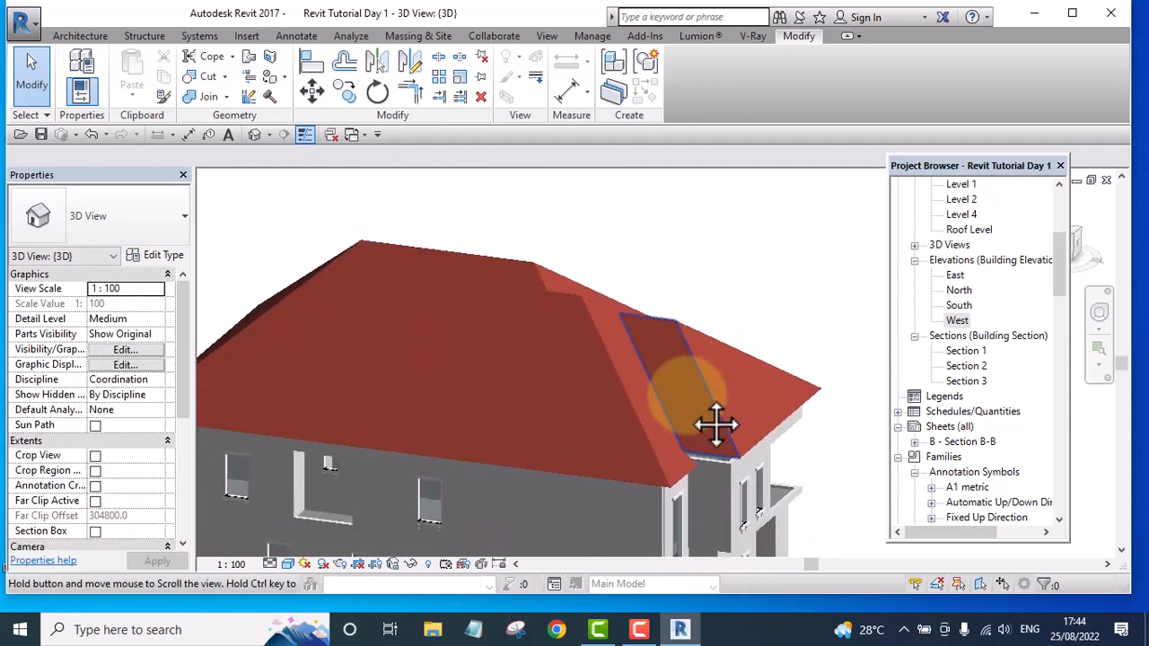
{"action": "middle_click_drag", "start_coordinate": [716, 440], "coordinate": [655, 330], "text": "shift"}
{"action": "middle_click_drag", "start_coordinate": [651, 372], "coordinate": [526, 437], "text": "shift"}
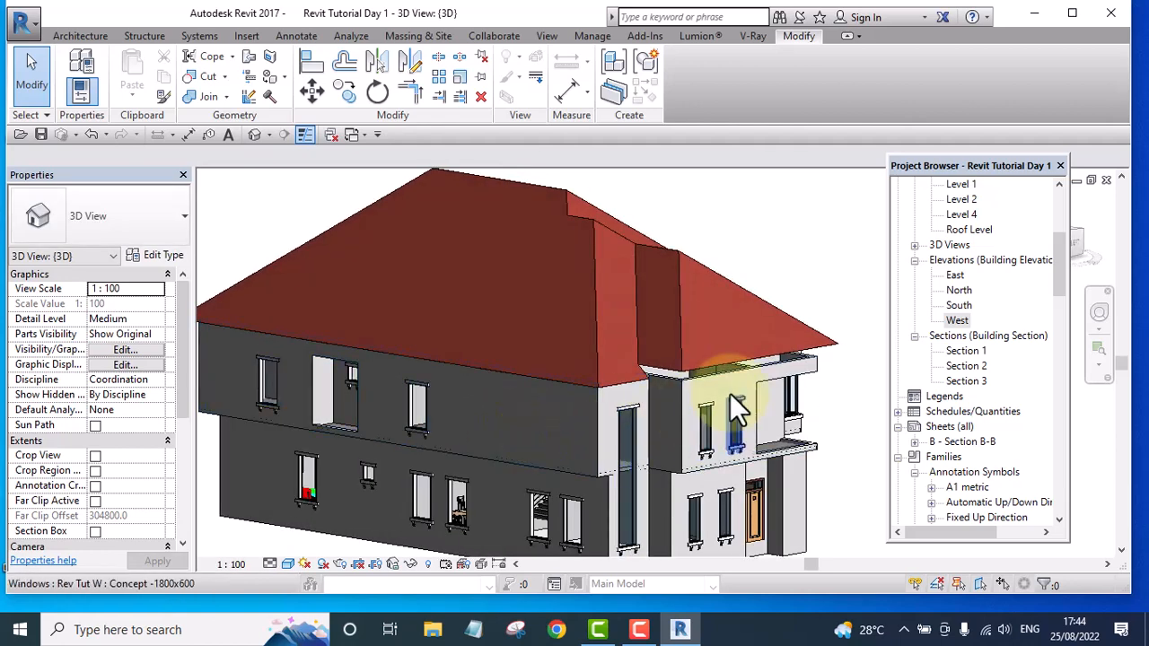
{"action": "scroll", "coordinate": [680, 397], "scroll_direction": "up", "scroll_amount": 5}
{"action": "scroll", "coordinate": [603, 446], "scroll_direction": "down", "scroll_amount": 4}
{"action": "scroll", "coordinate": [790, 377], "scroll_direction": "up", "scroll_amount": 2}
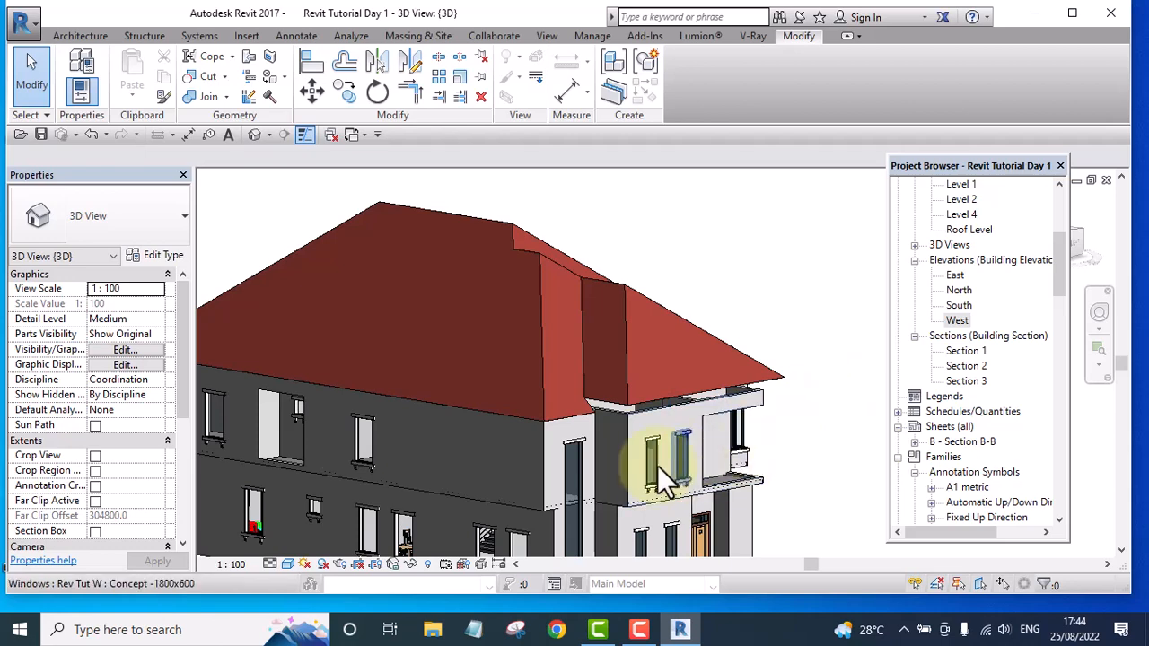
{"action": "left_click", "coordinate": [636, 632]}
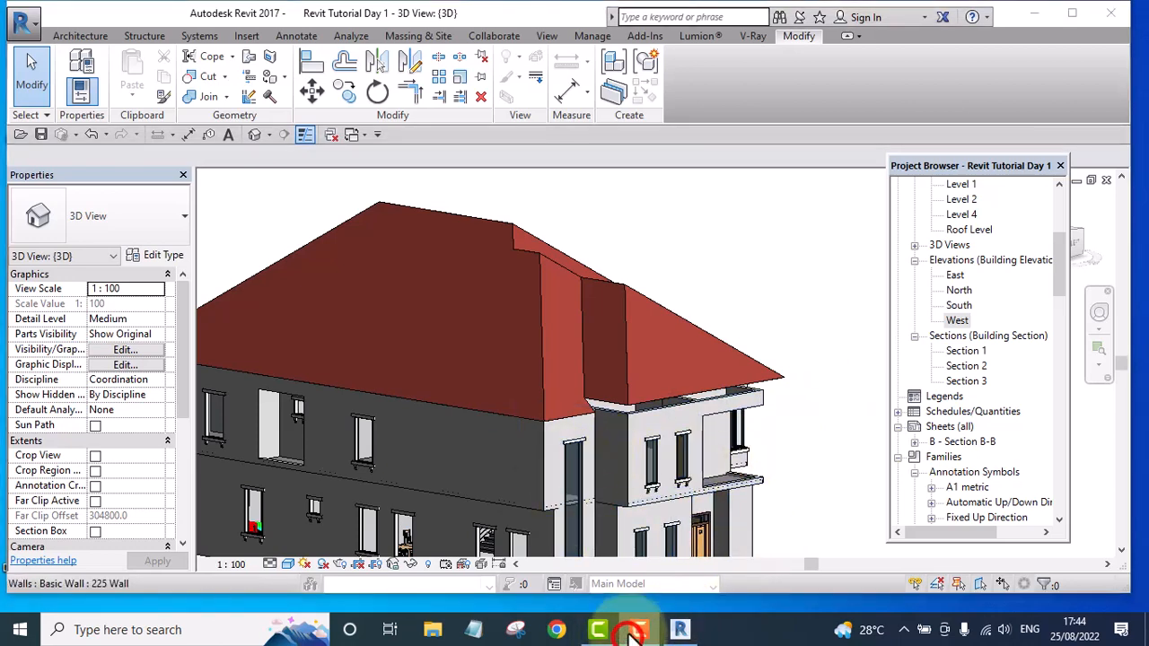